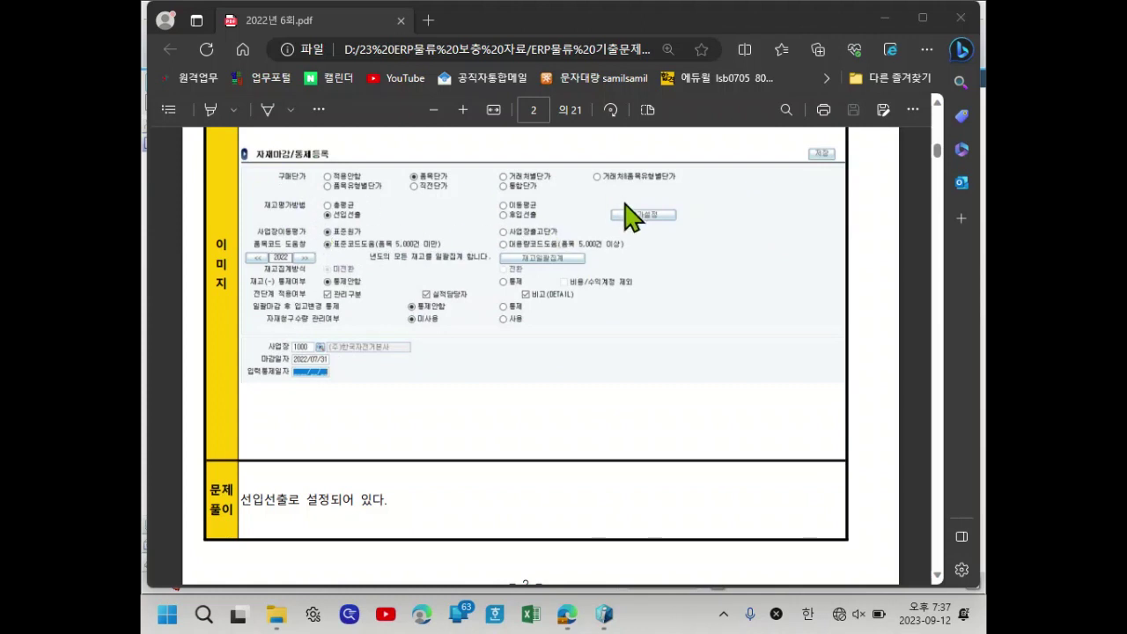
- Go to question 2 in the exam PDF and mark the phrase 영업담당자(물류실적담당자)가 in its text
scroll(619, 314, "down", 2)
scroll(619, 314, "up", 2)
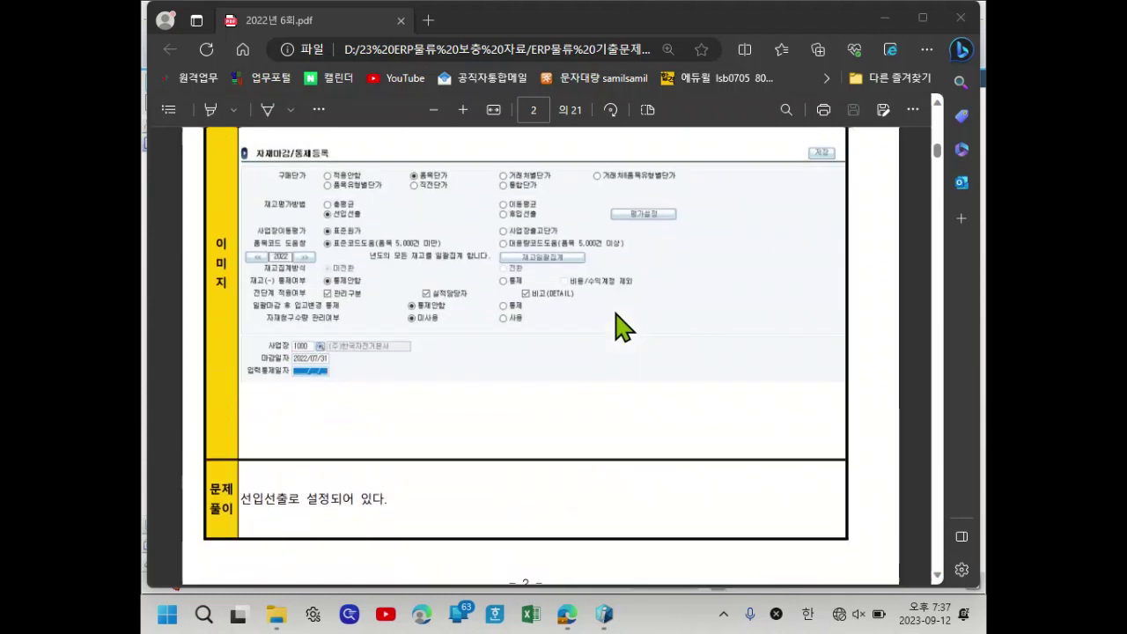
scroll(473, 378, "down", 7)
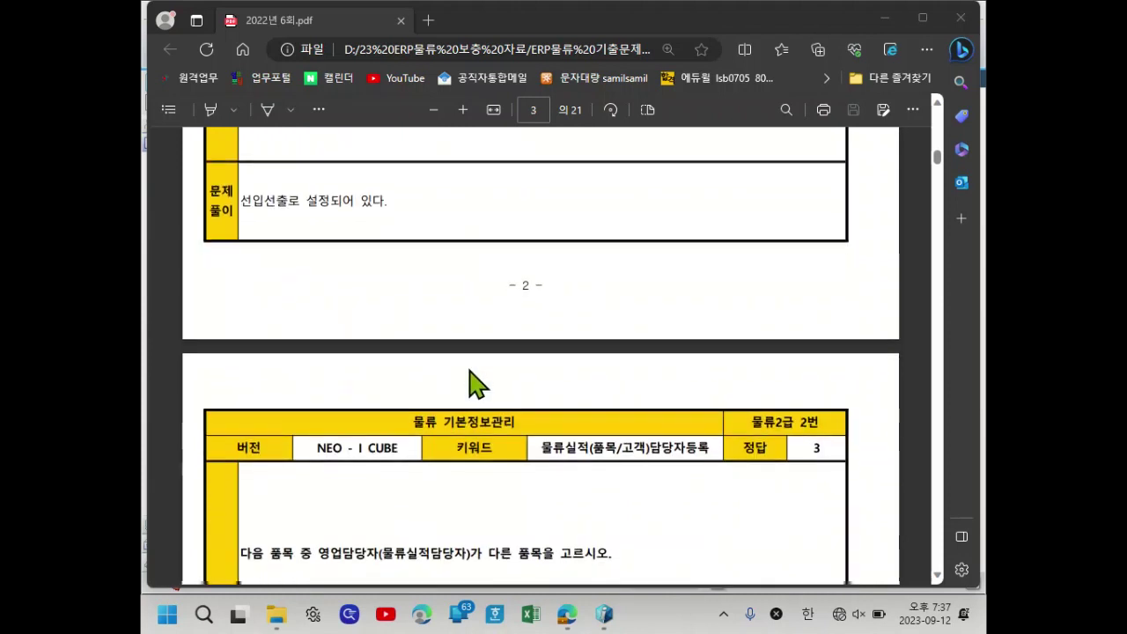
scroll(583, 368, "down", 1)
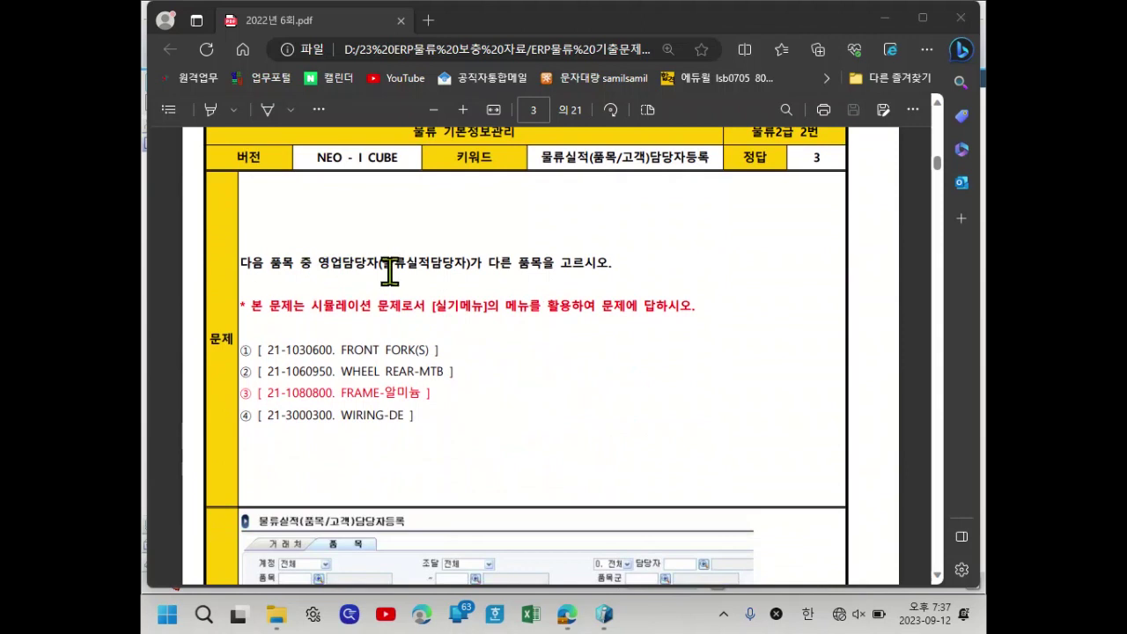
left_click_drag(317, 262, 482, 266)
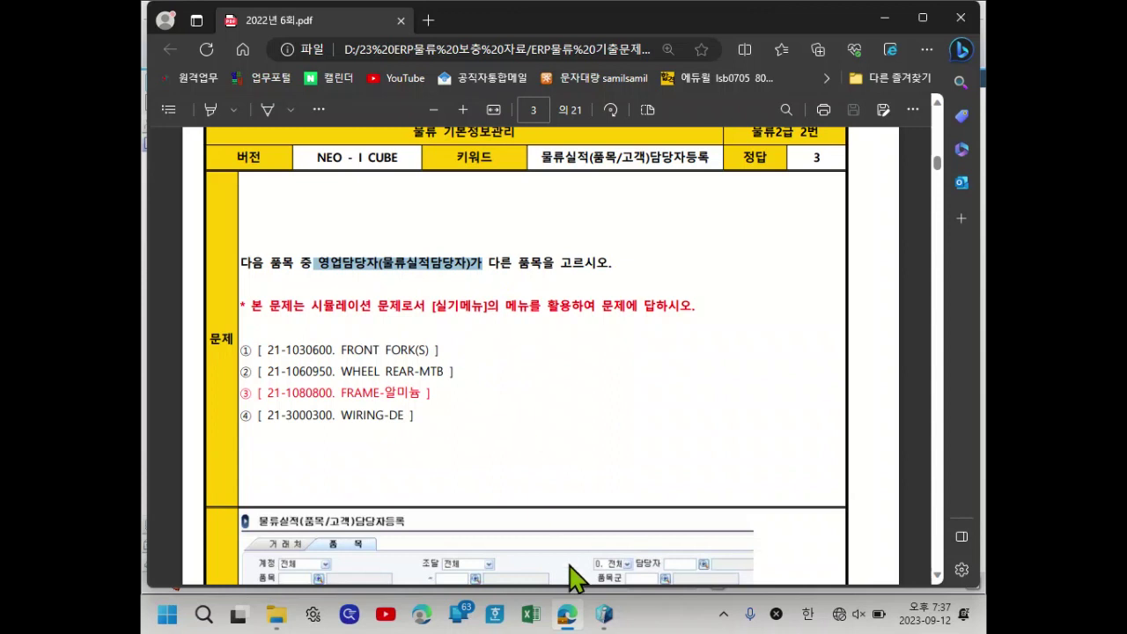
- Switch to iCUBE 핵심ERP, open 물류담당자코드등록 under 시스템관리 > 기초정보관리 and retrieve all manager codes
left_click(604, 620)
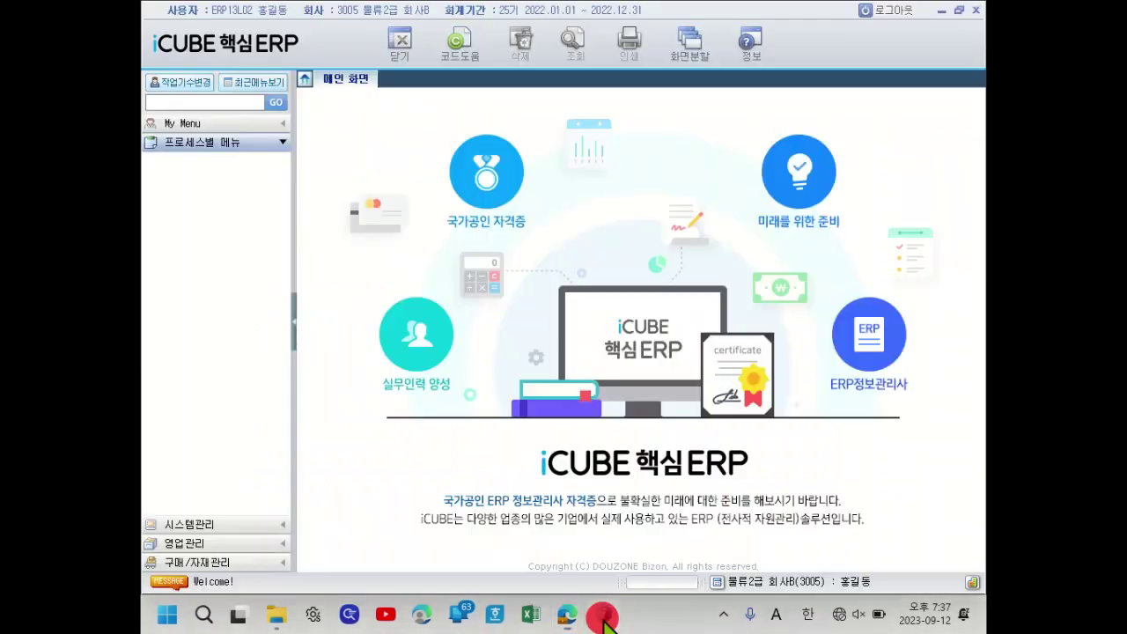
left_click(223, 528)
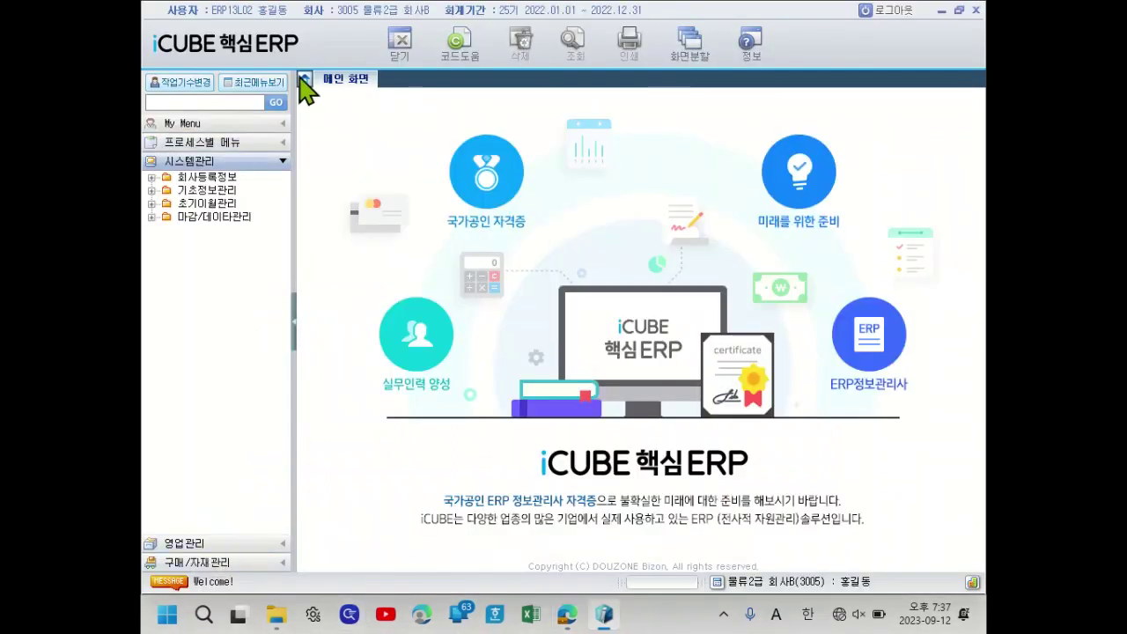
double_click(227, 191)
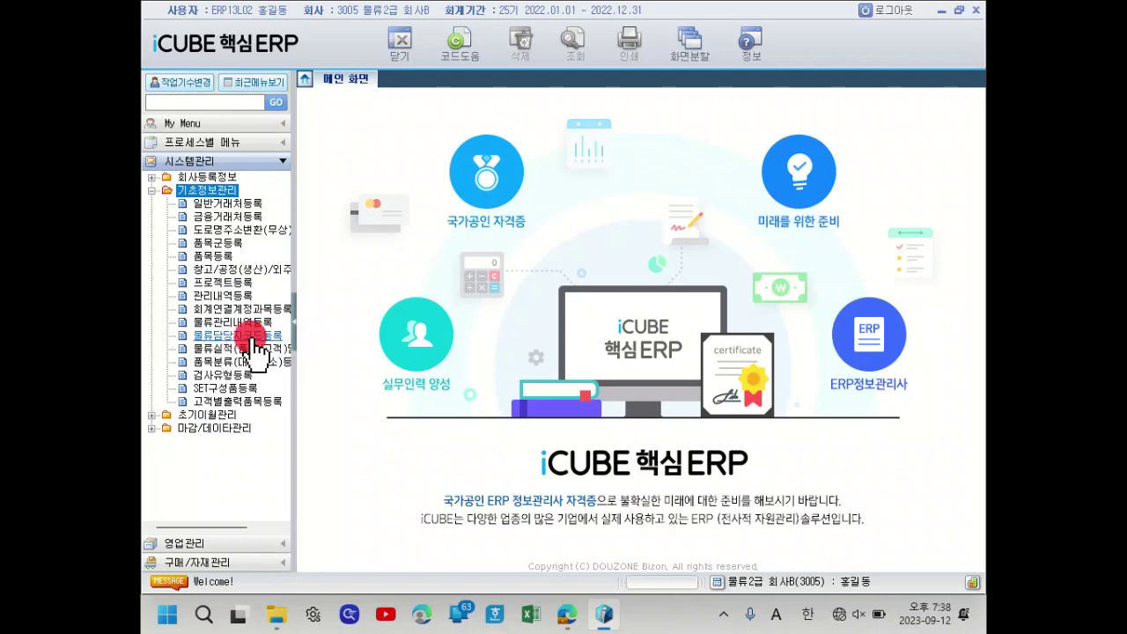
left_click(256, 337)
double_click(251, 336)
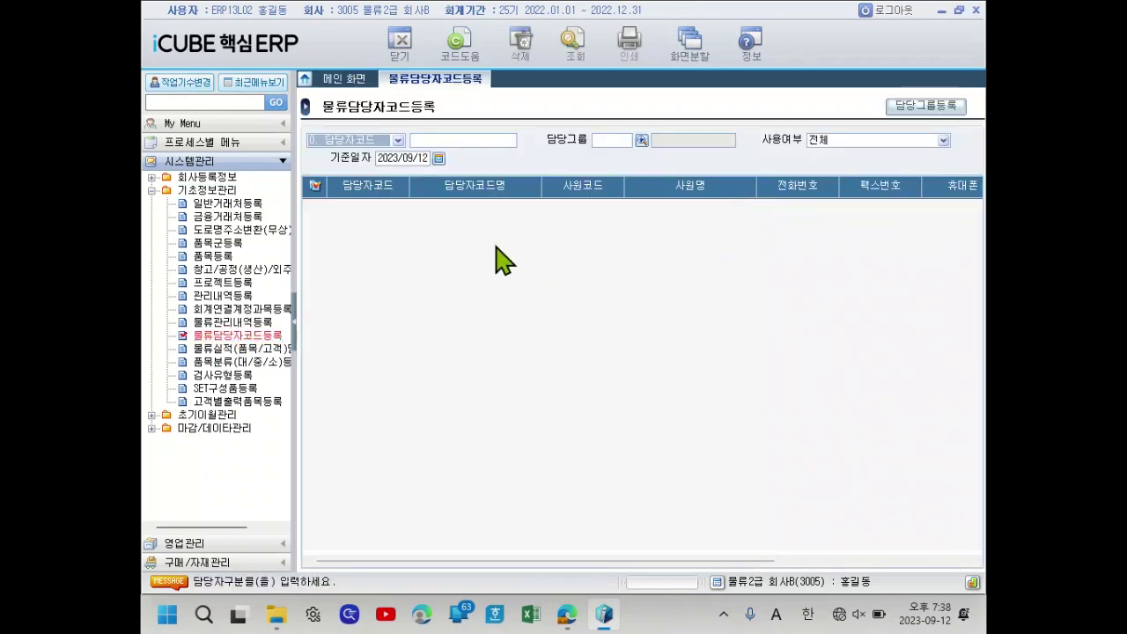
left_click(572, 49)
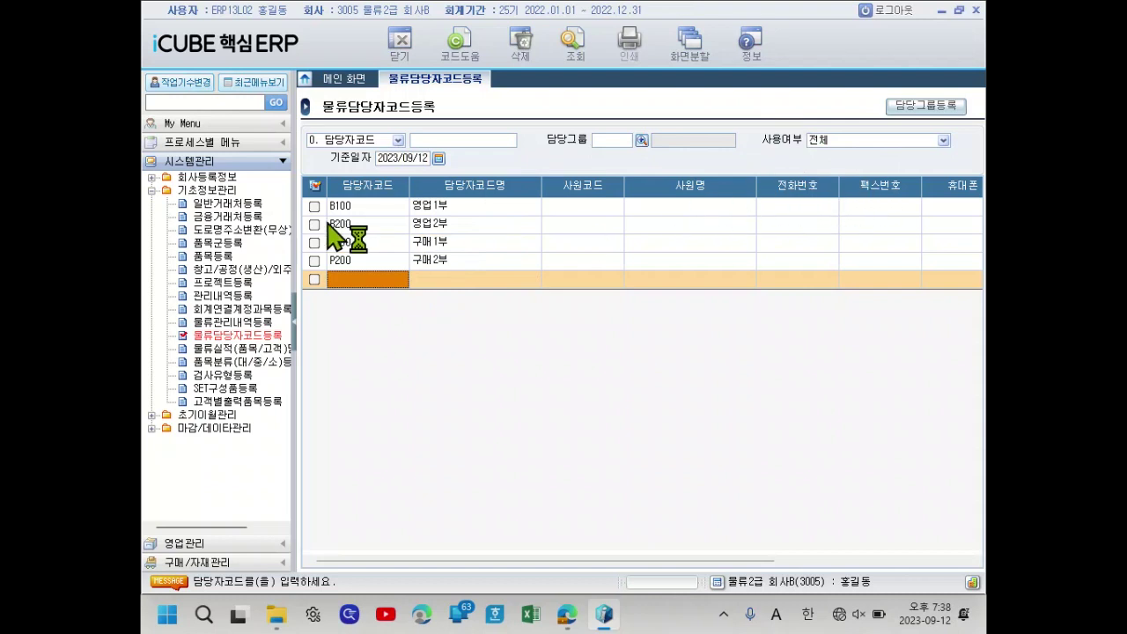
- Open 물류실적(품목/고객)담당자등록 and retrieve the 품목 records with all filters left at 전체
double_click(215, 349)
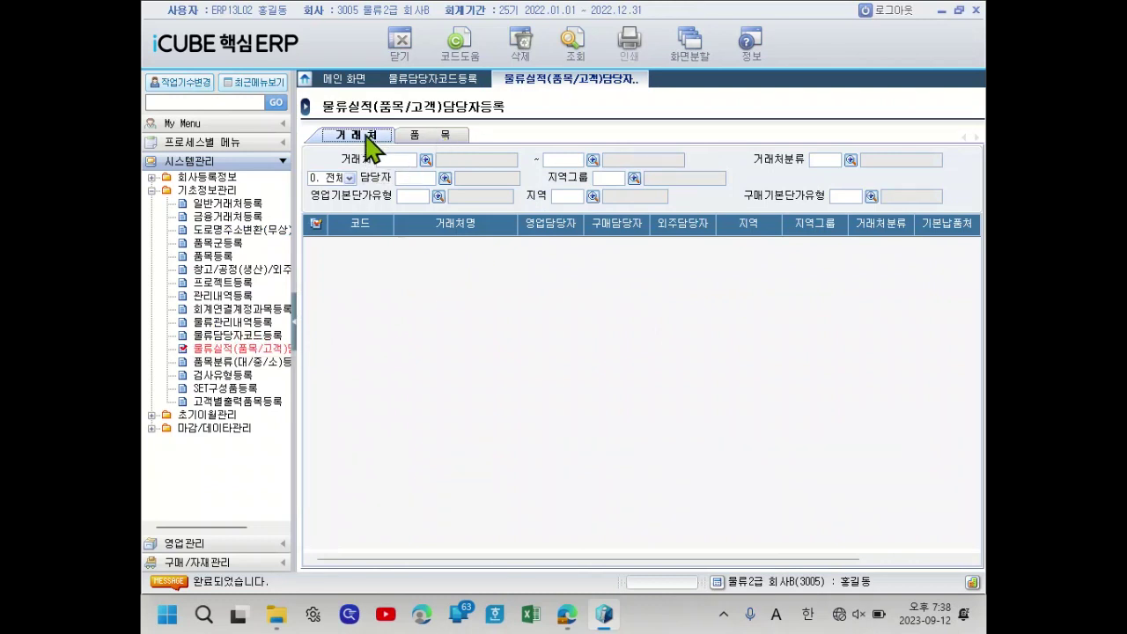
left_click(431, 134)
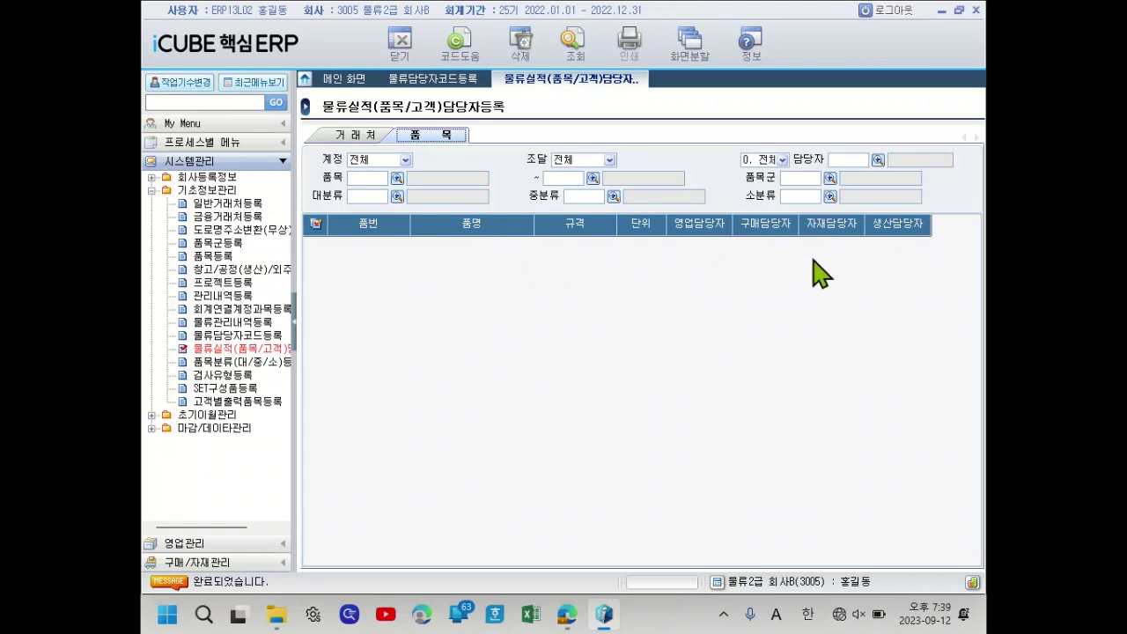
left_click(356, 136)
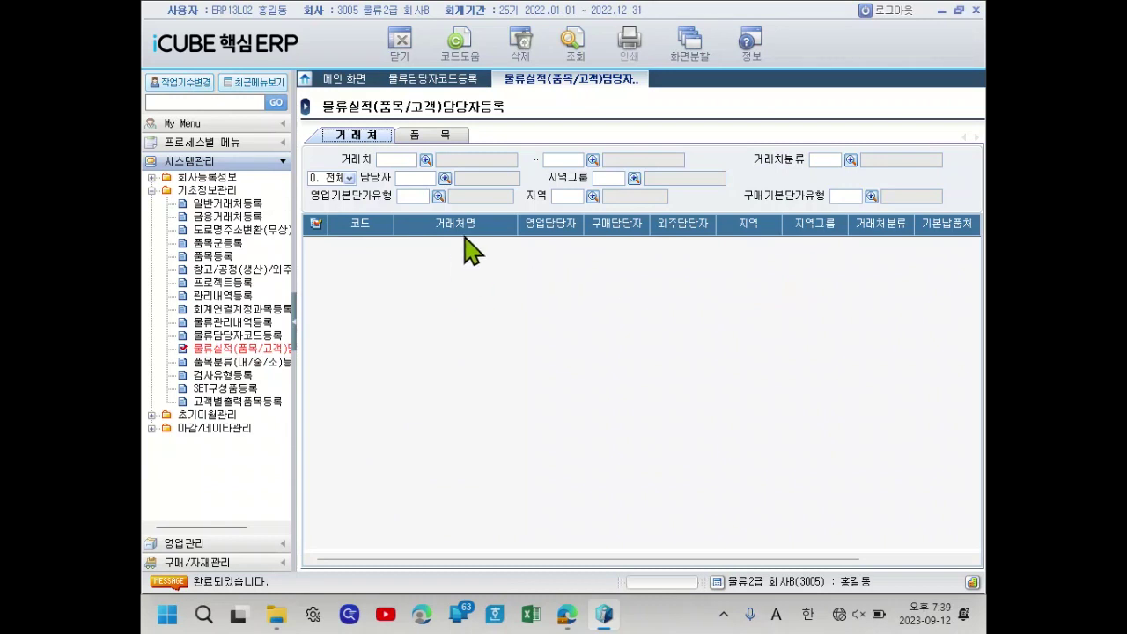
left_click(424, 137)
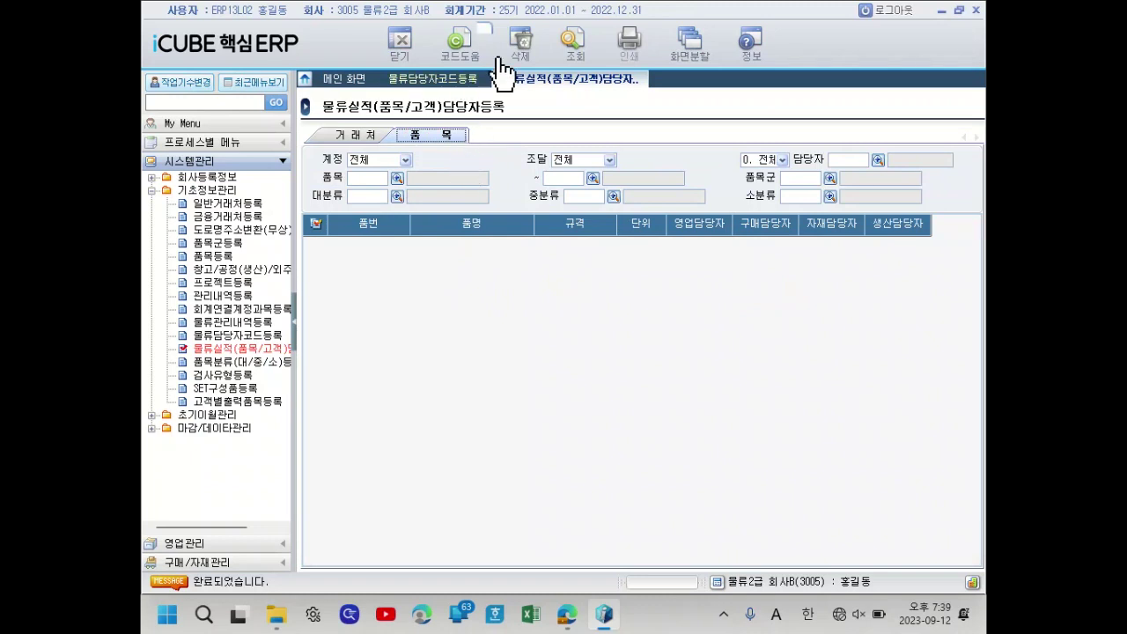
left_click(572, 42)
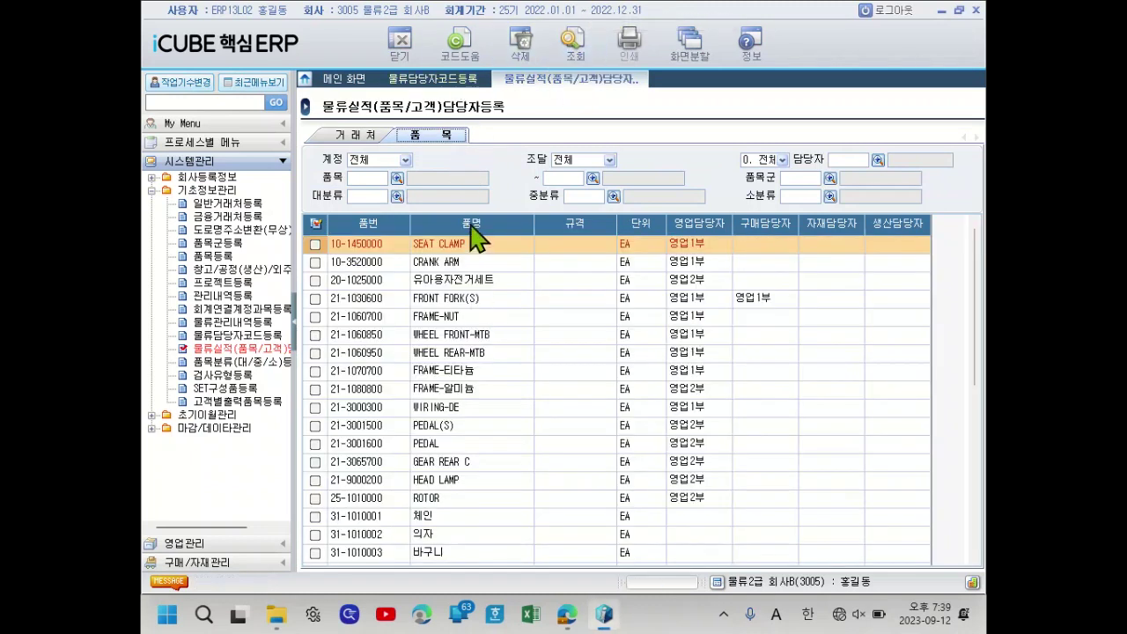
- Check the 영업담당자 of FRONT FORK(S), WHEEL REAR-MTB and FRAME-알미늄, consulting the registered manager codes in 물류담당자코드등록
left_click(373, 300)
left_click(451, 301)
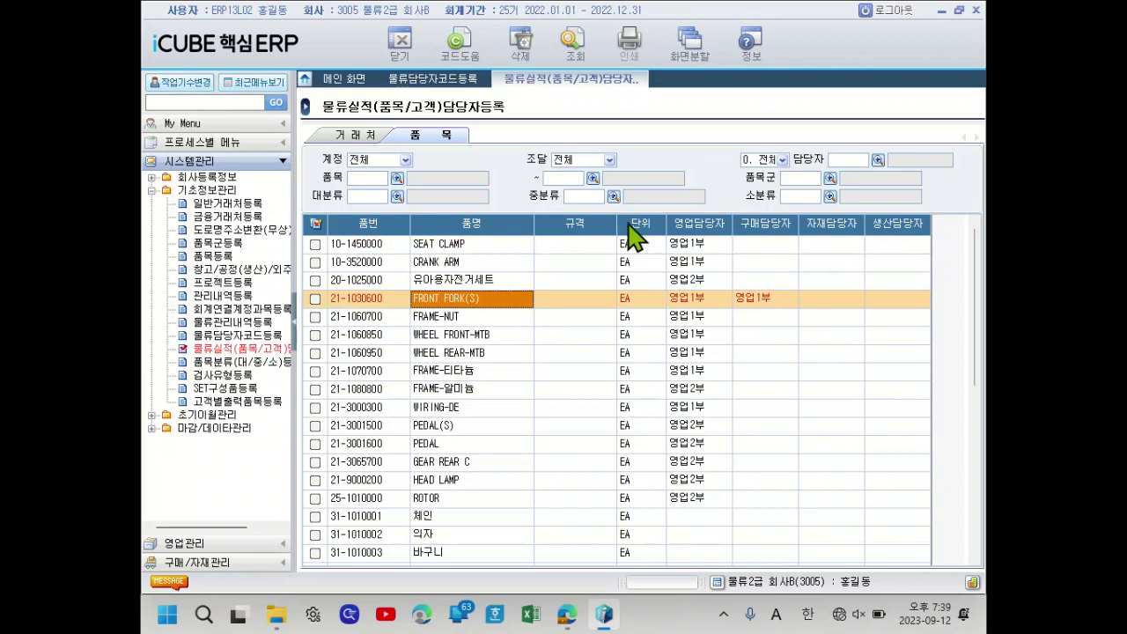
left_click(417, 84)
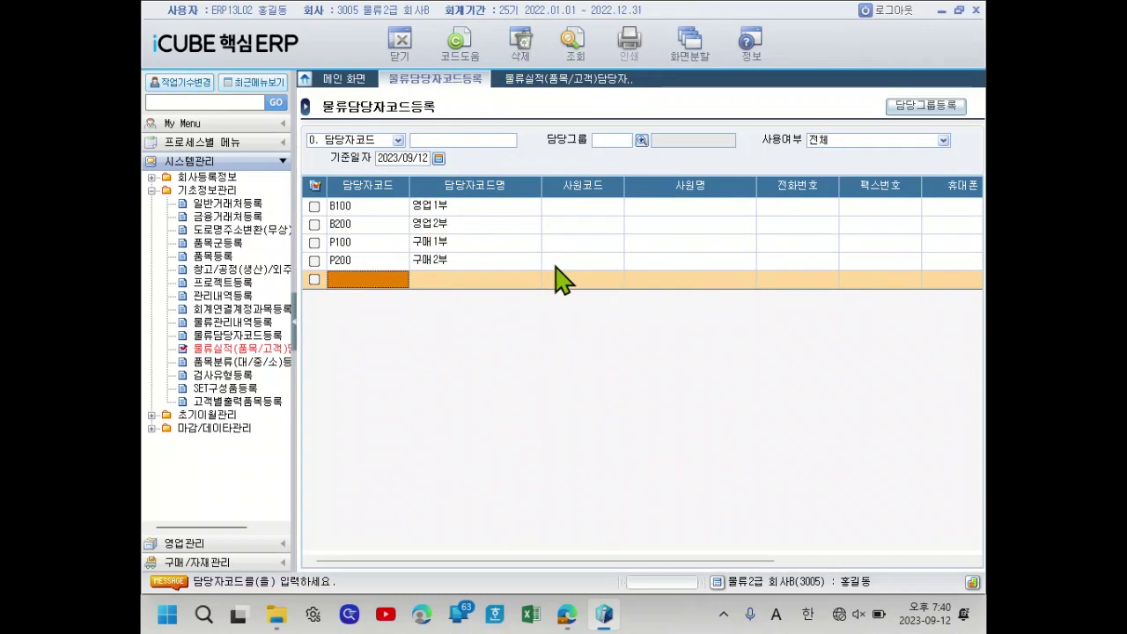
left_click(543, 79)
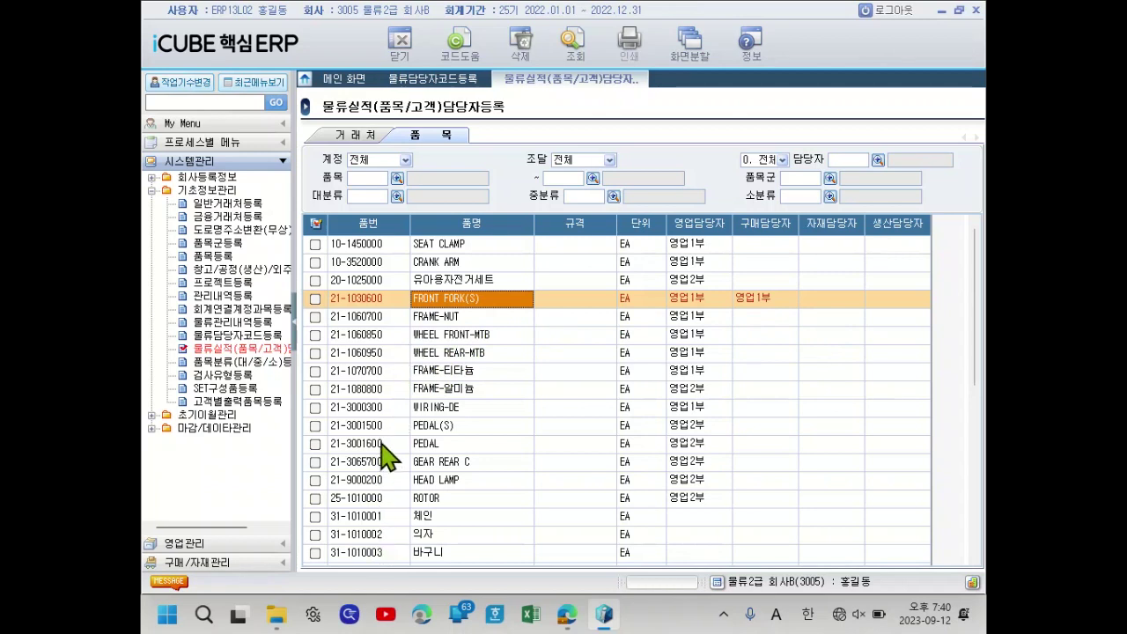
scroll(382, 437, "down", 1)
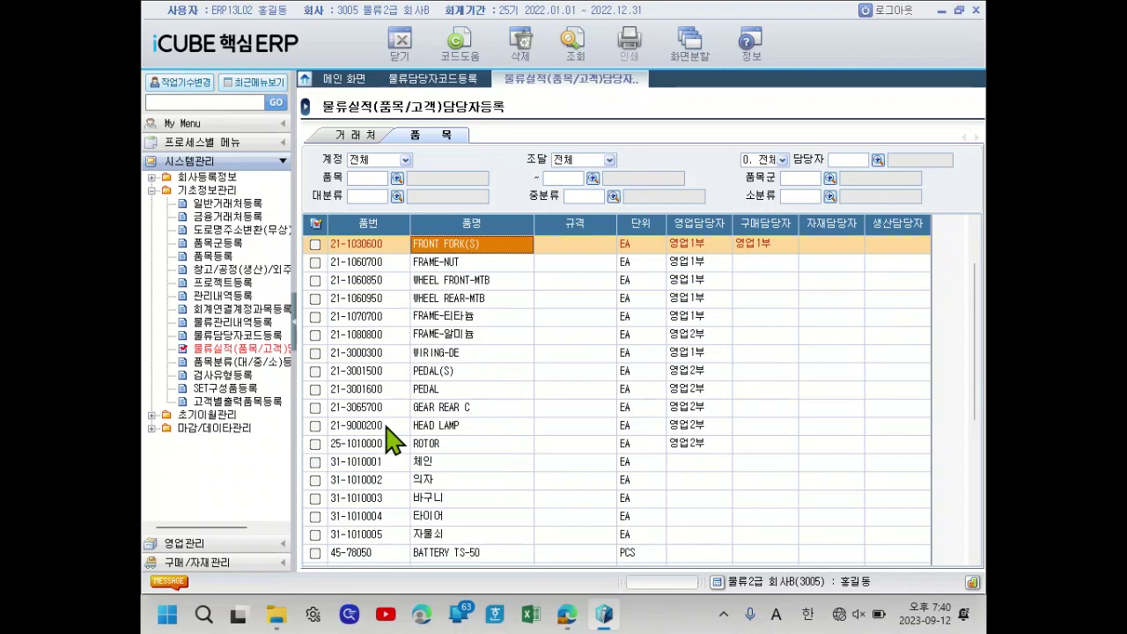
left_click(382, 296)
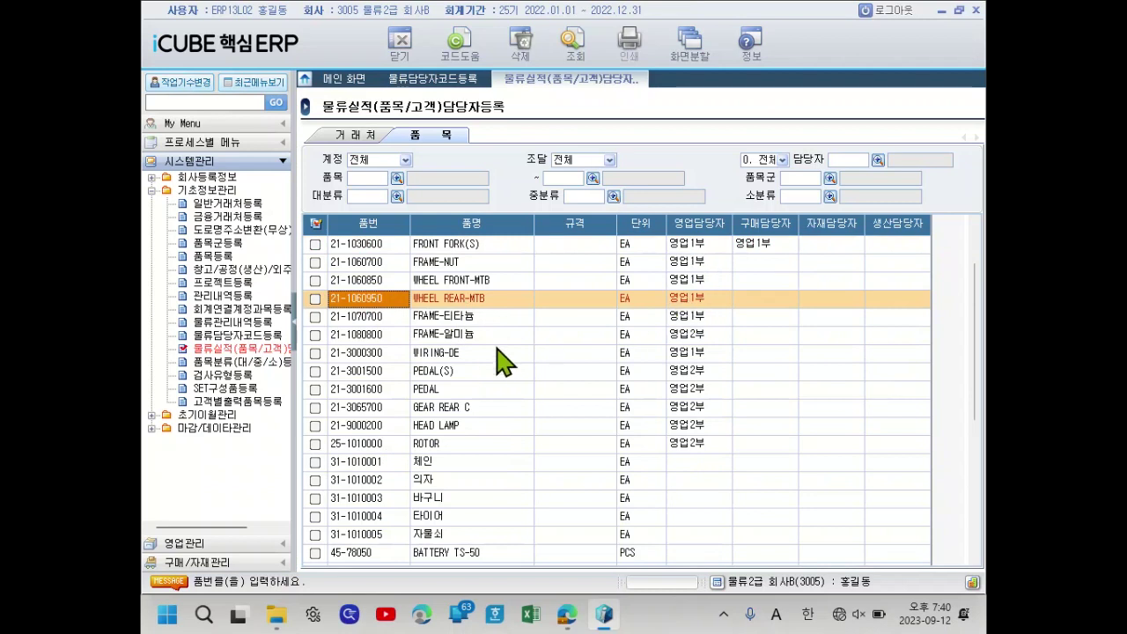
left_click(445, 336)
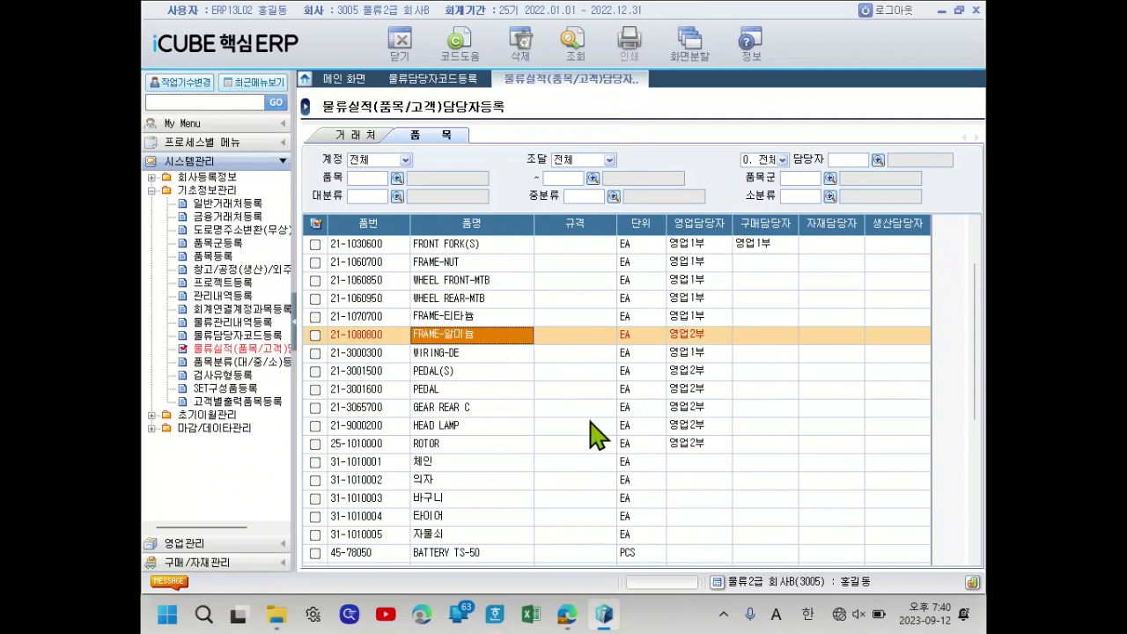
- Return to the exam PDF in the browser, review question 2's solution and go on to question 3 about 품목등록
left_click(563, 616)
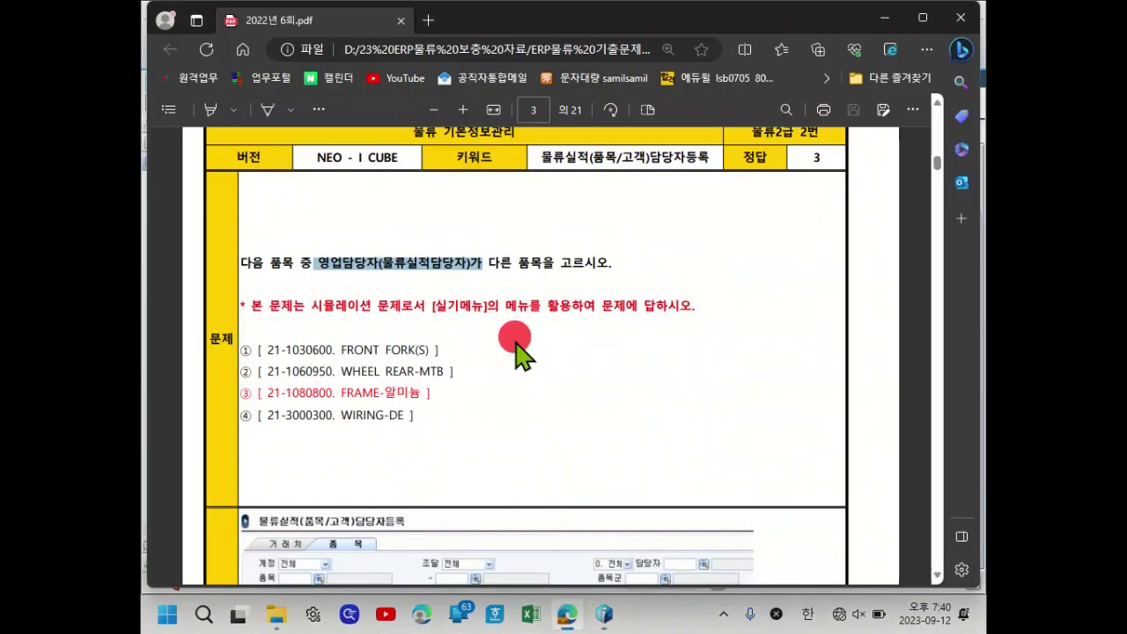
scroll(519, 394, "down", 2)
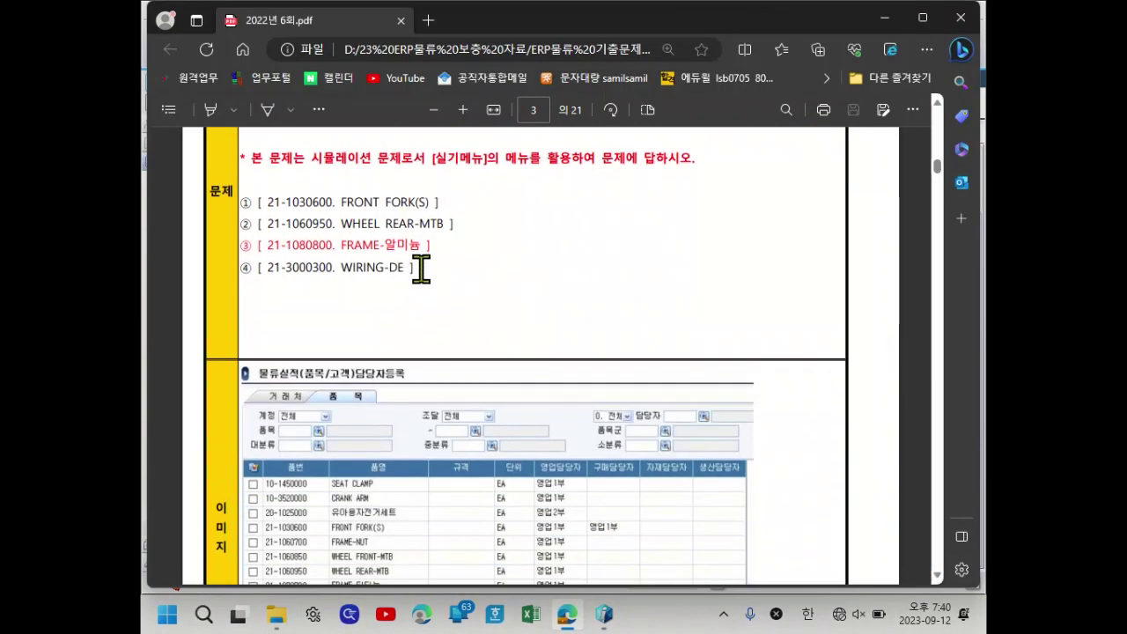
scroll(525, 284, "down", 8)
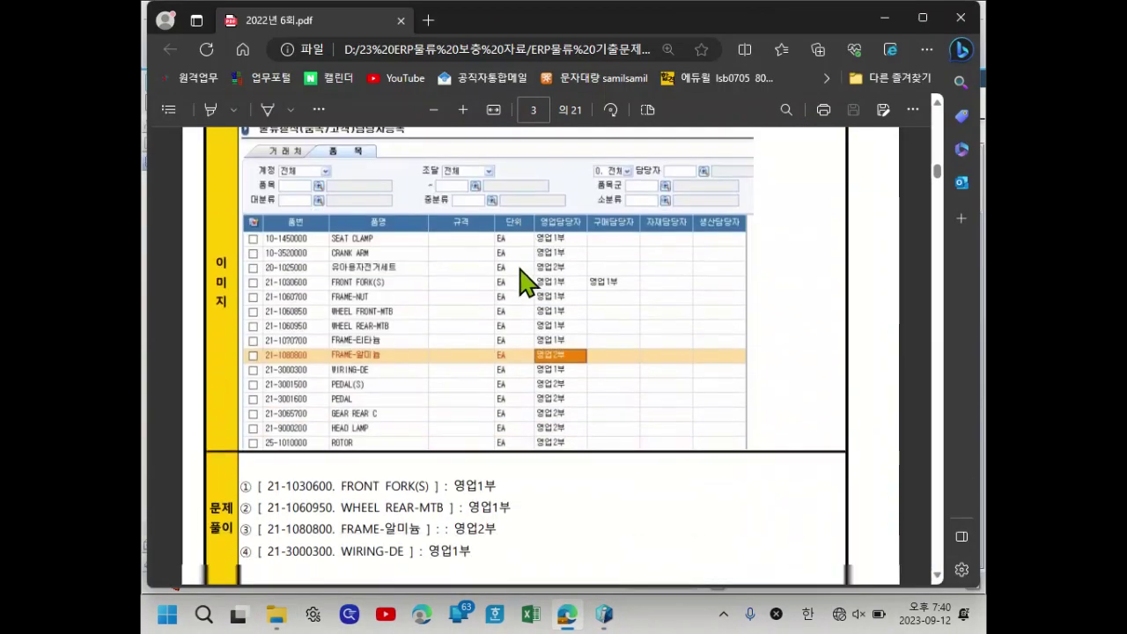
scroll(525, 284, "down", 4)
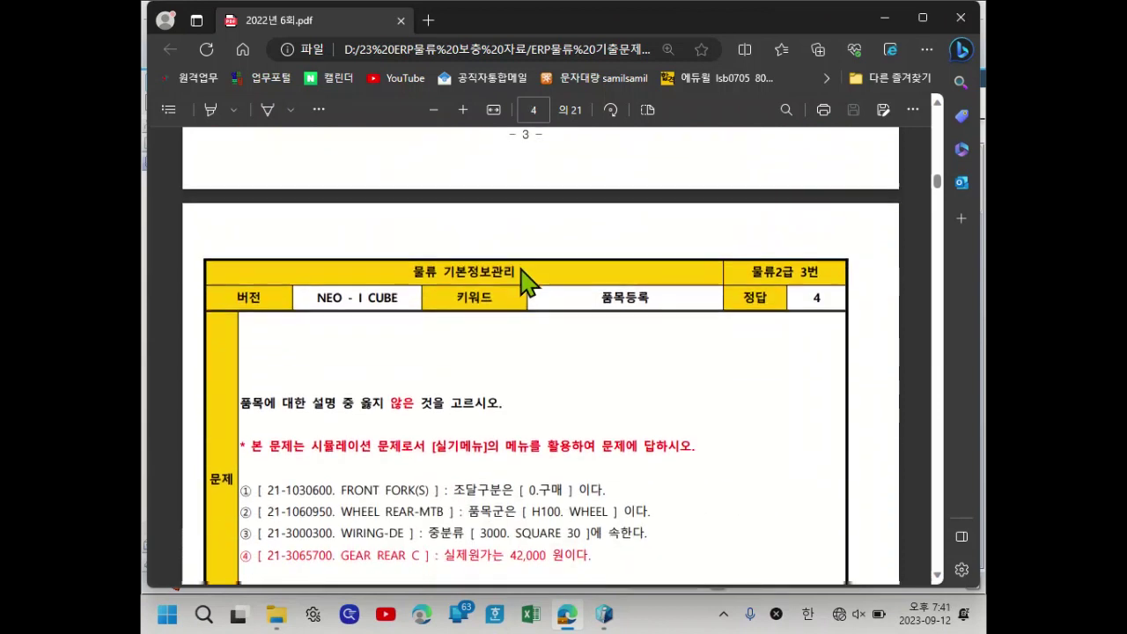
scroll(526, 283, "down", 1)
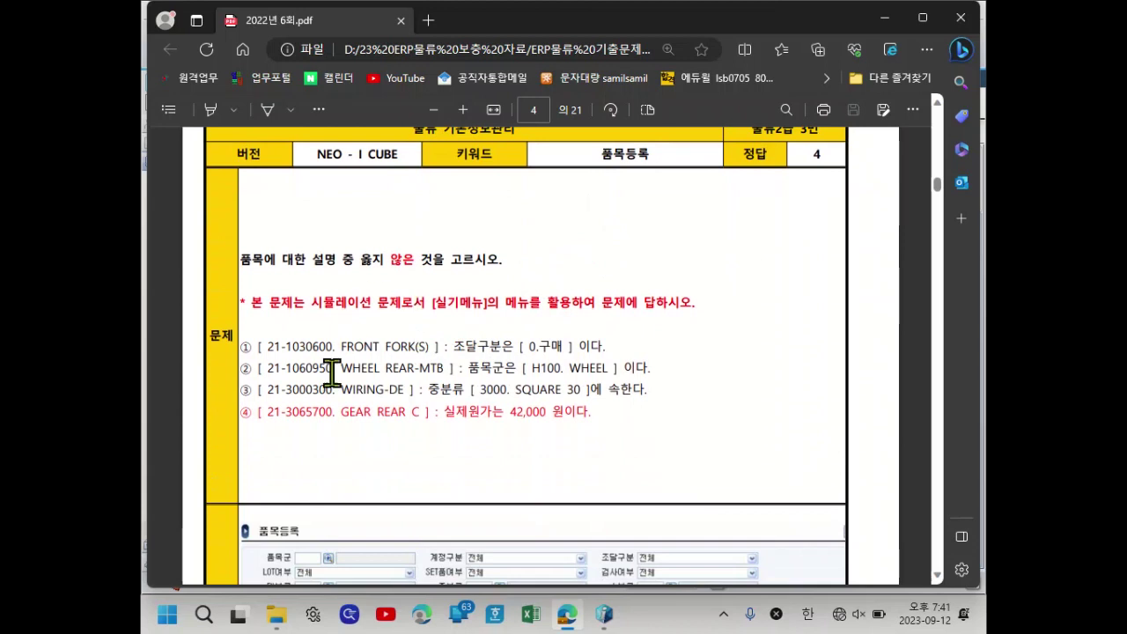
- Mark the 조달구분, 품목군 and 중분류 statements of question 3's options ① to ③, and examine the 품목등록 solution image
left_click_drag(466, 345, 573, 346)
left_click_drag(461, 368, 658, 366)
left_click_drag(431, 391, 676, 394)
scroll(705, 431, "down", 3)
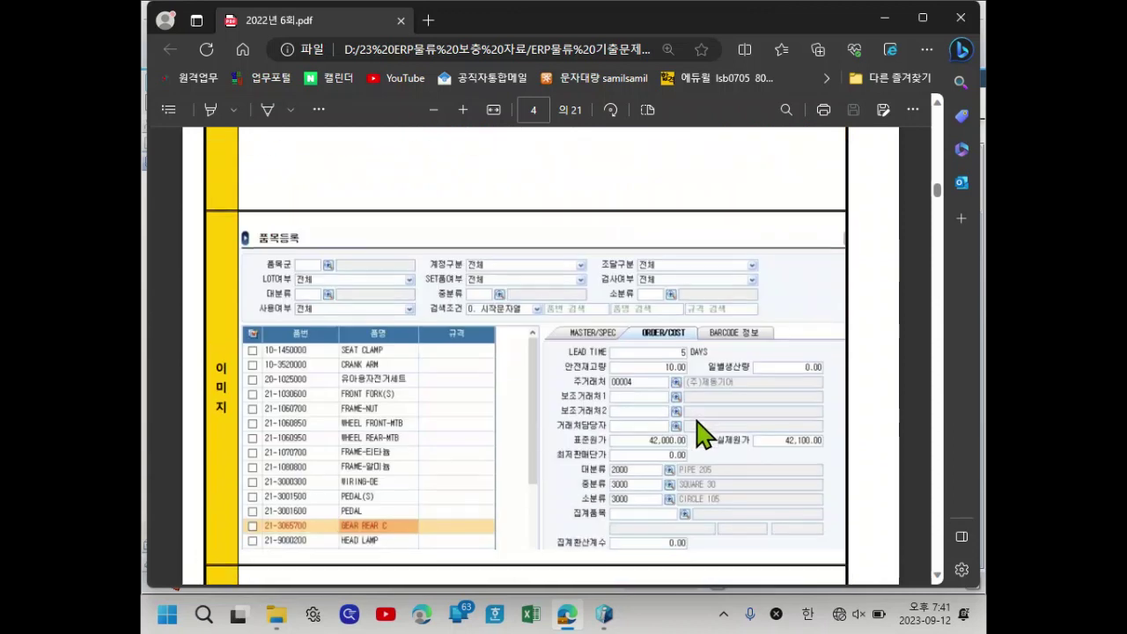
scroll(705, 431, "down", 1)
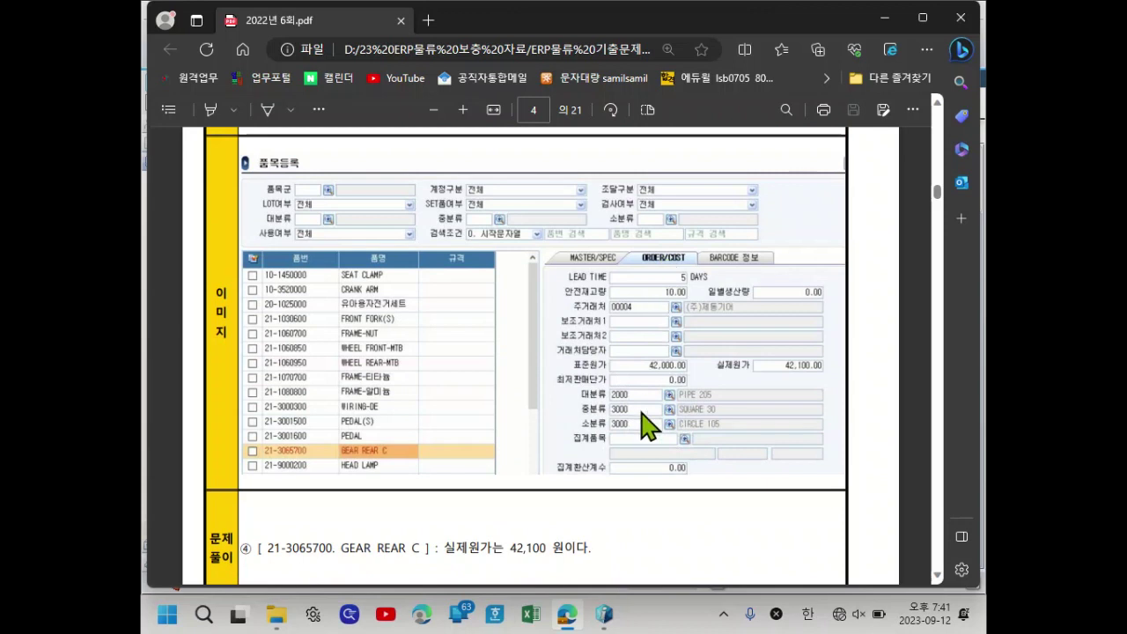
- Mark question 3's option ④ about GEAR REAR C's 실제원가 and compare it with the solution image and explanation
scroll(595, 374, "up", 1)
scroll(594, 375, "up", 5)
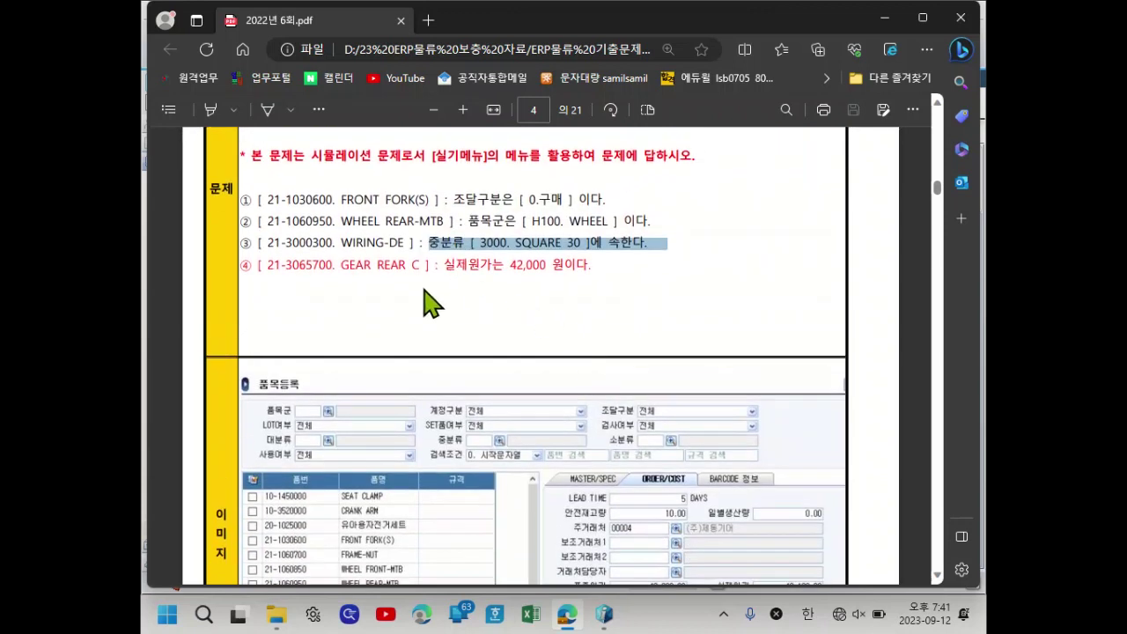
left_click_drag(261, 266, 603, 264)
scroll(629, 390, "down", 3)
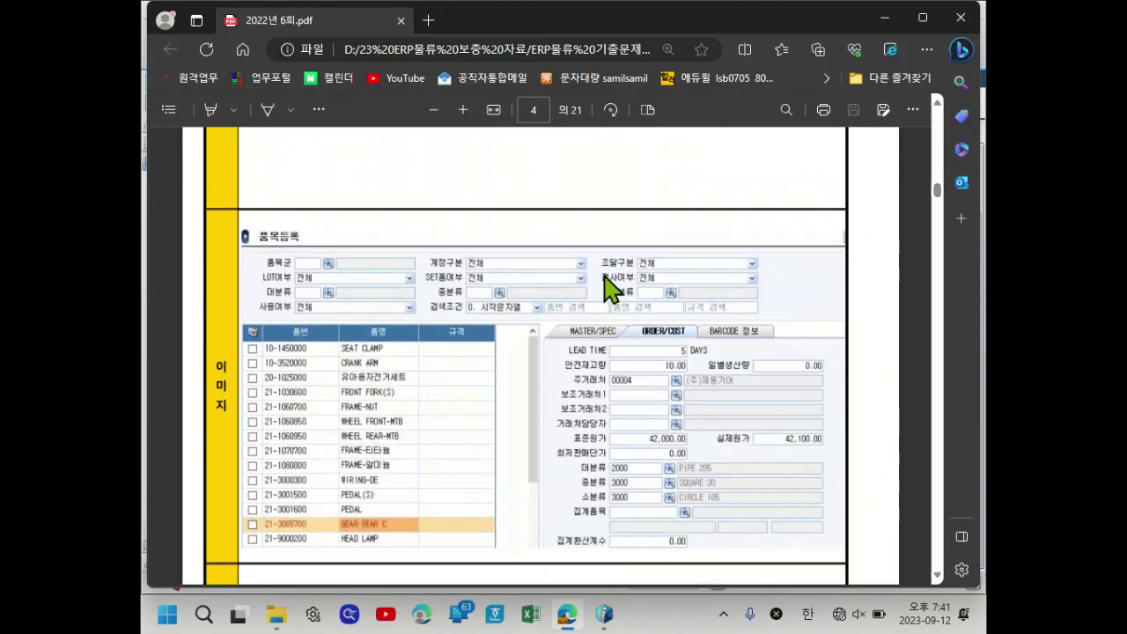
scroll(595, 287, "up", 4)
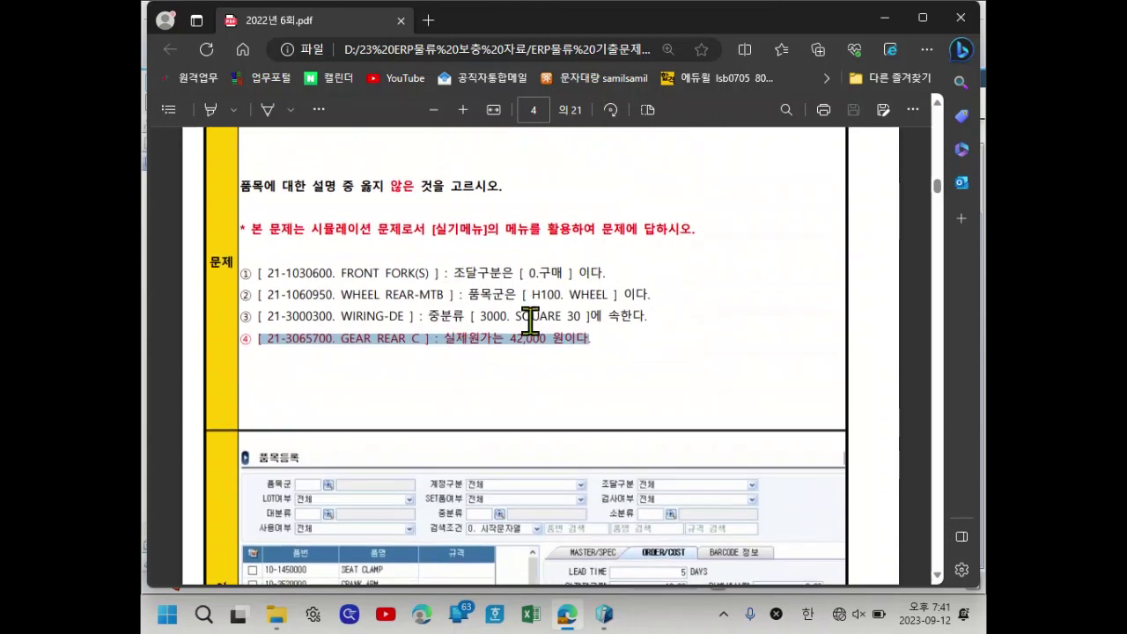
scroll(511, 317, "down", 6)
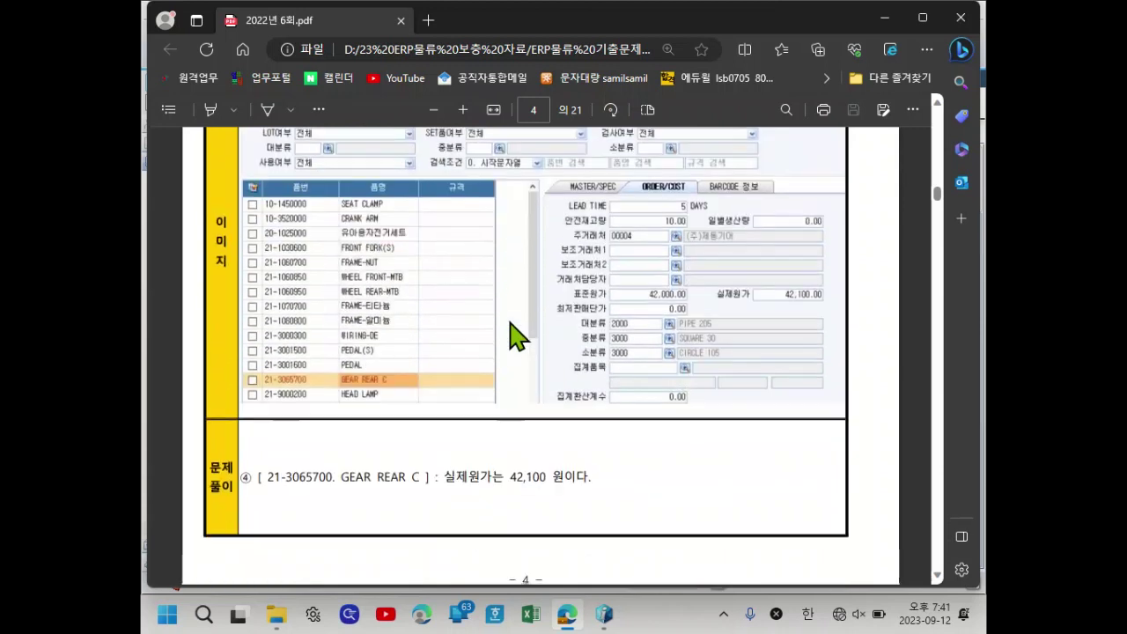
- Go to question 4 on 판매계획등록 and mark the word 판매계획을, followed by the full two-line question below the 조회조건
scroll(515, 335, "down", 3)
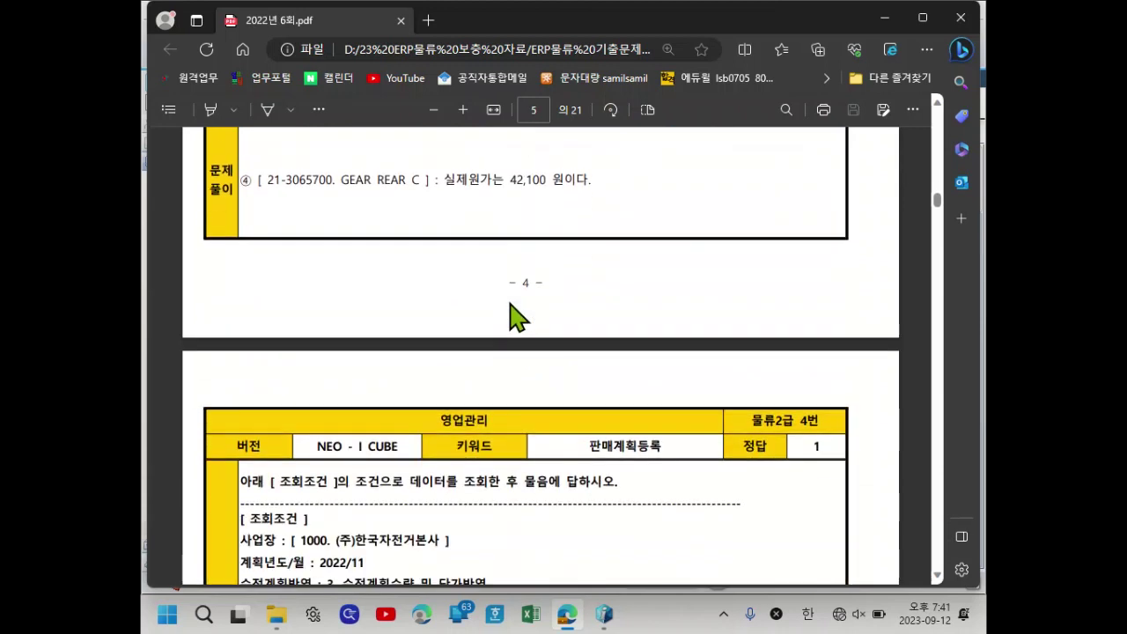
scroll(518, 317, "down", 3)
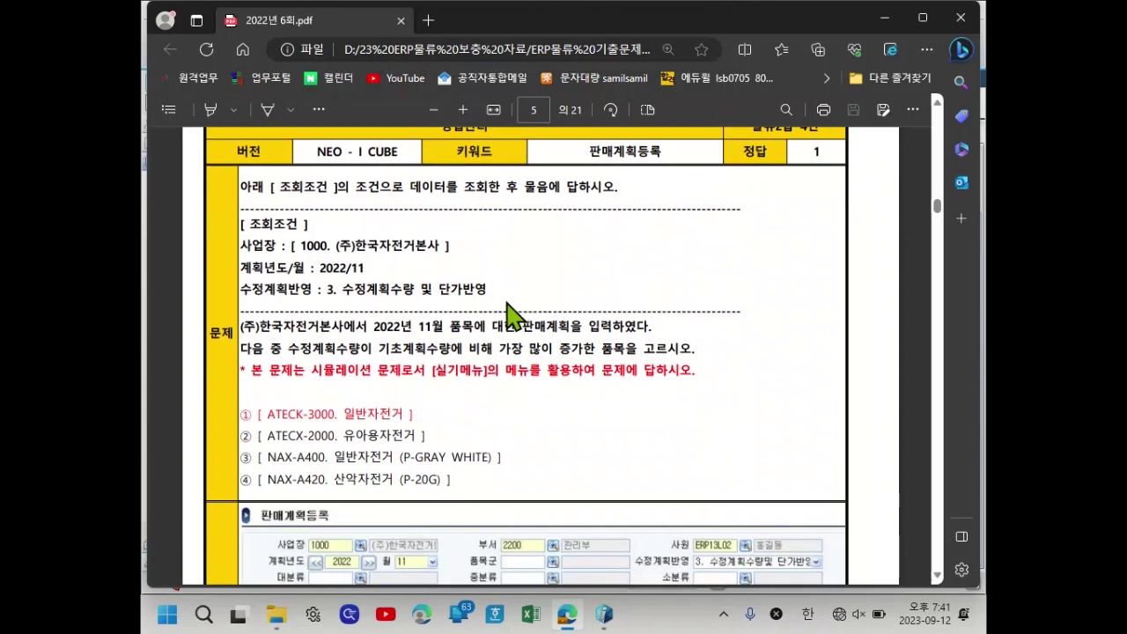
scroll(428, 302, "up", 1)
scroll(425, 306, "down", 1)
left_click_drag(416, 331, 492, 331)
left_click(525, 322)
double_click(525, 323)
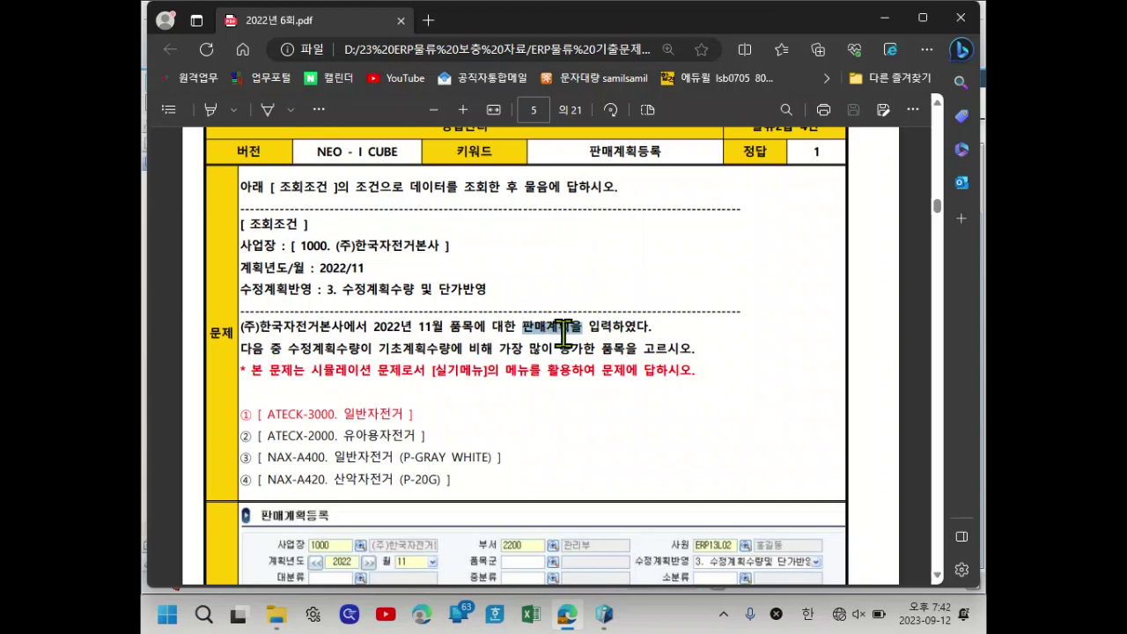
left_click_drag(257, 329, 694, 352)
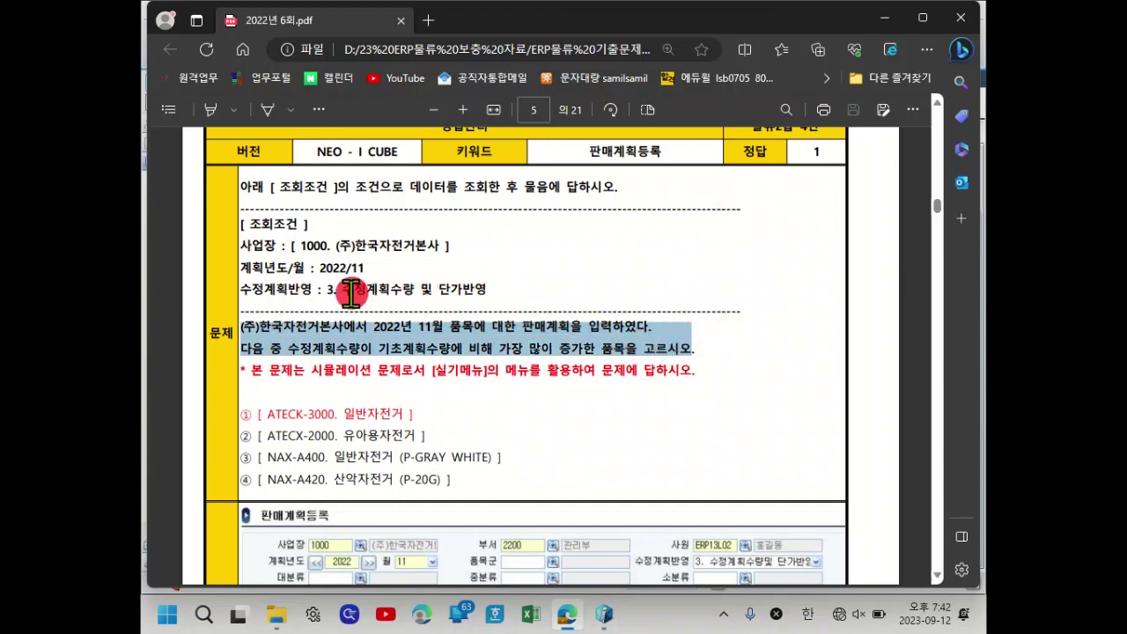
- Switch to iCUBE 핵심ERP and open 판매계획등록 under 영업관리
left_click(604, 614)
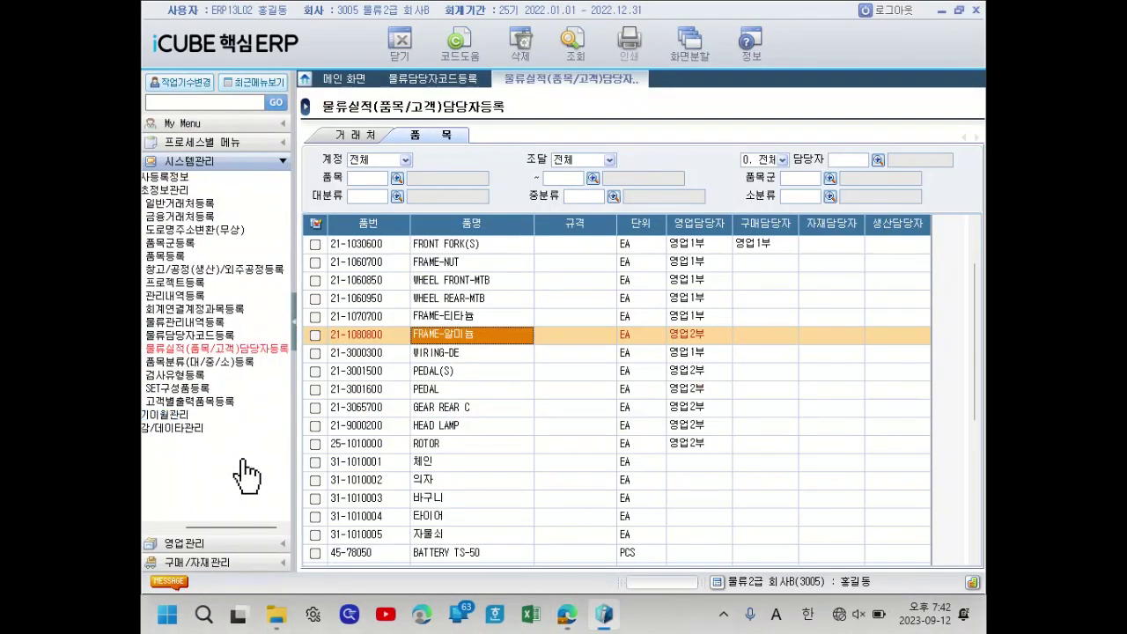
left_click(238, 543)
left_click(151, 195)
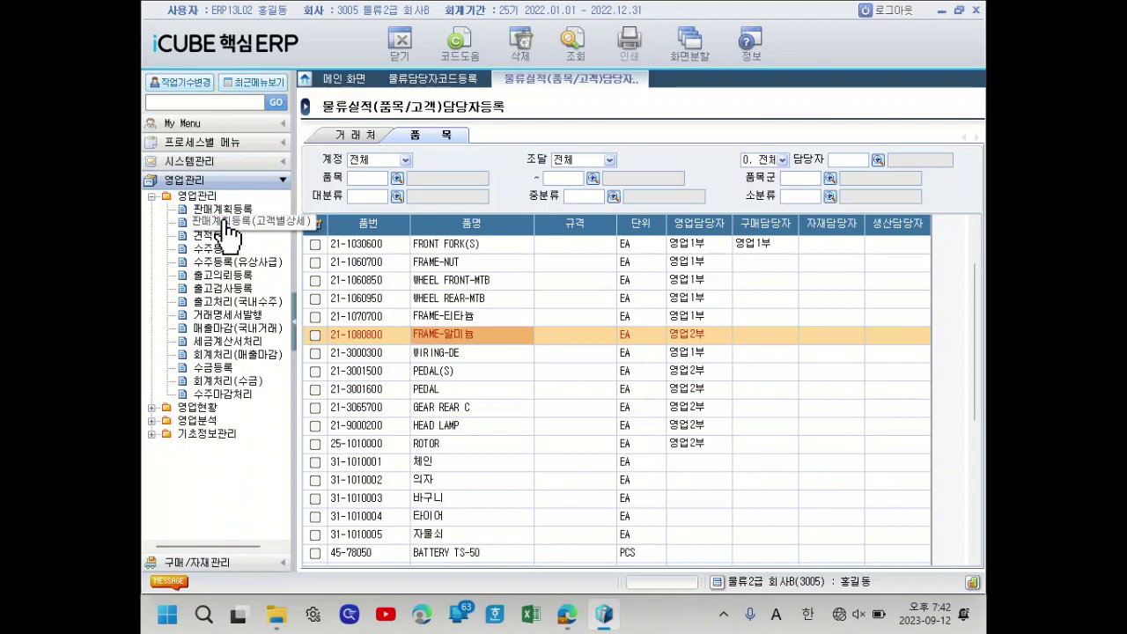
left_click(224, 209)
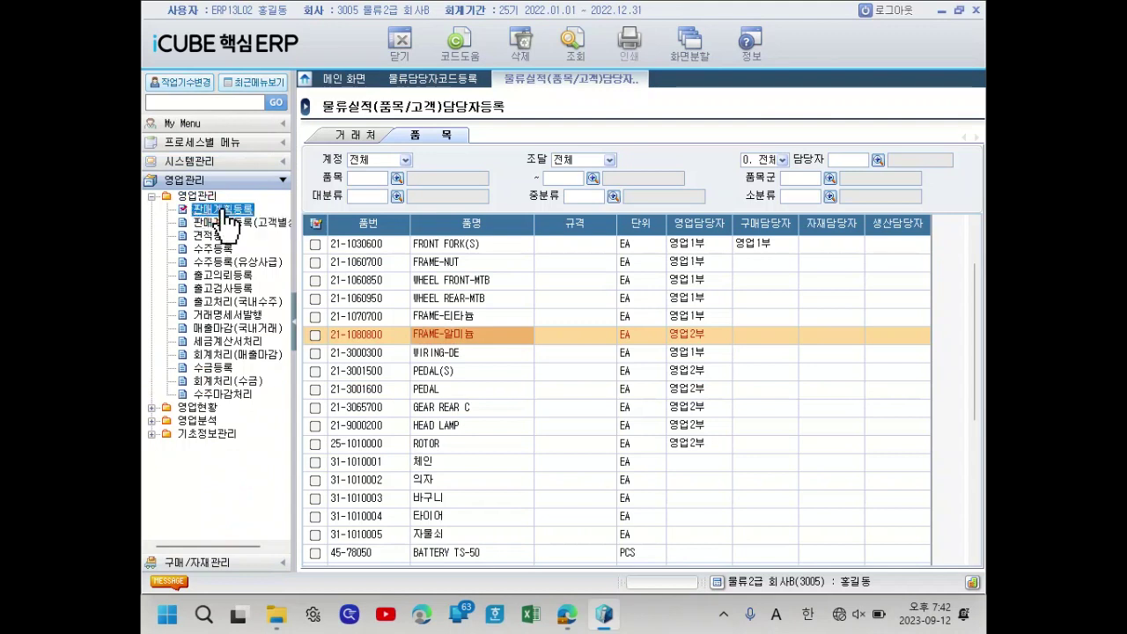
double_click(224, 209)
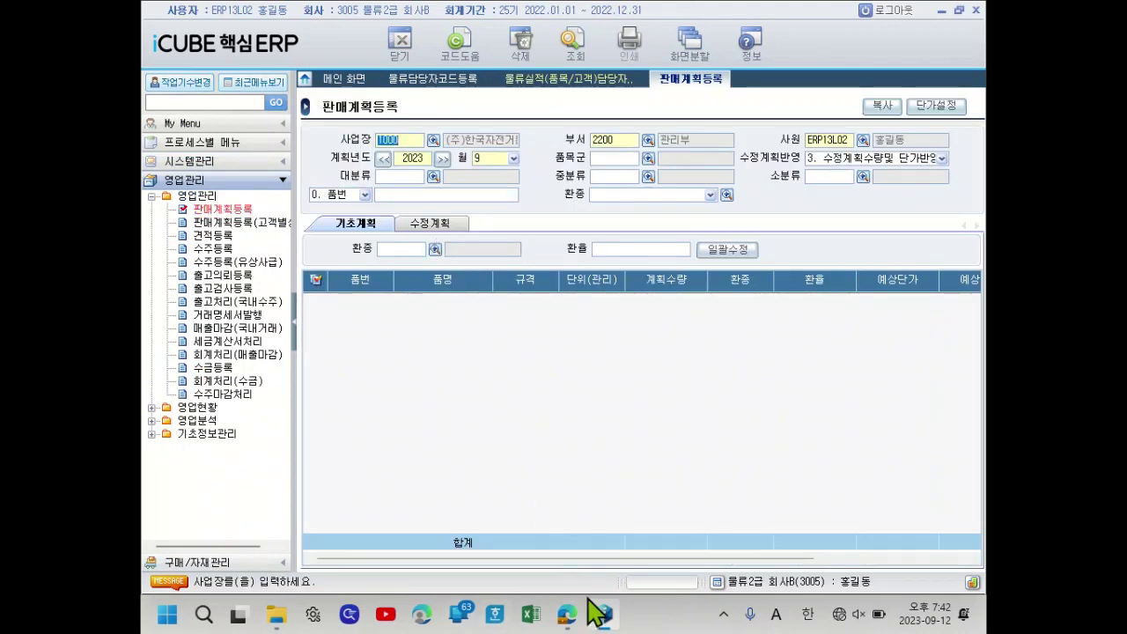
- Return to the exam PDF and reread question 4's 조회조건 and its sentence comparing 수정계획수량 with 기초계획수량
mouse_move(600, 613)
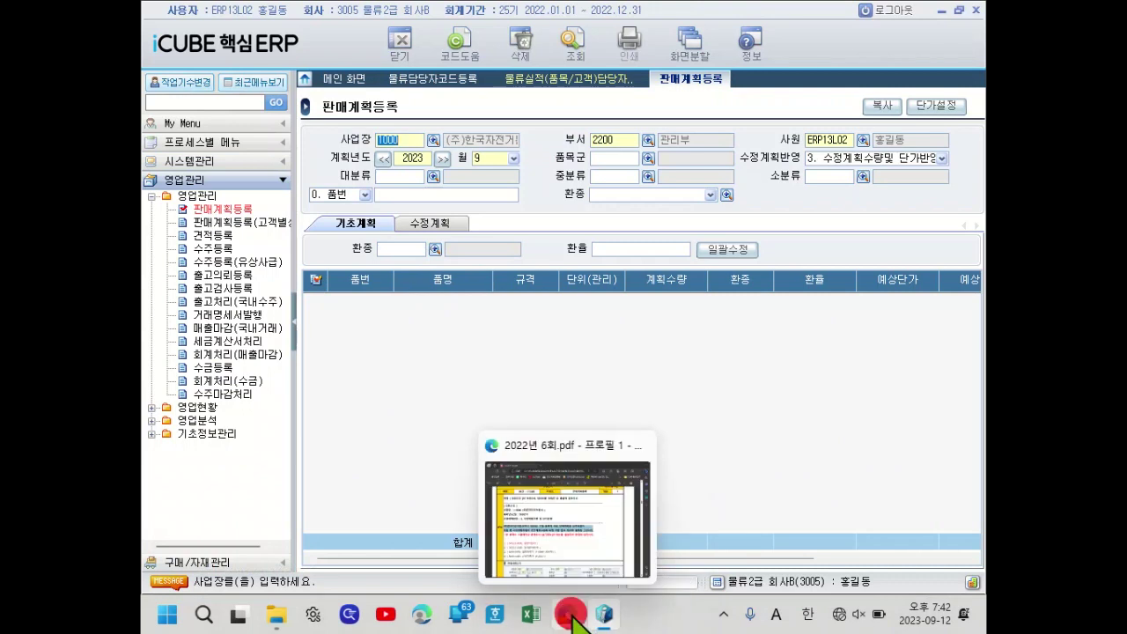
left_click(570, 613)
scroll(523, 410, "down", 1)
left_click(497, 326)
left_click_drag(284, 273, 385, 298)
left_click(376, 280)
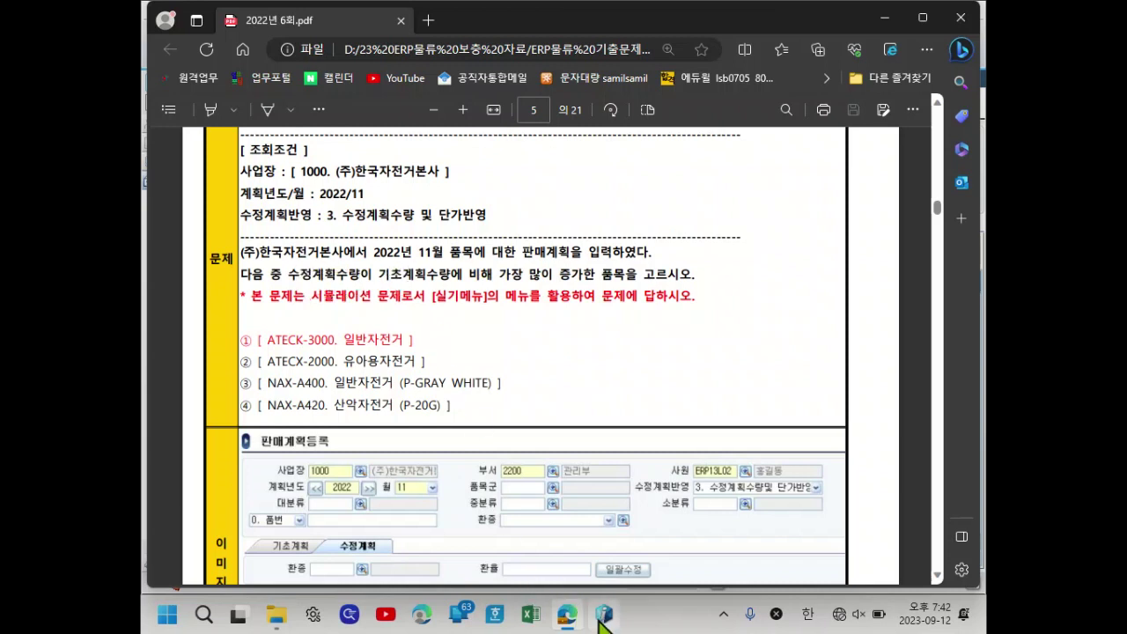
- Back in iCUBE, query the 수정계획 list of 판매계획등록 for 계획년도 2022, month 11
mouse_move(597, 622)
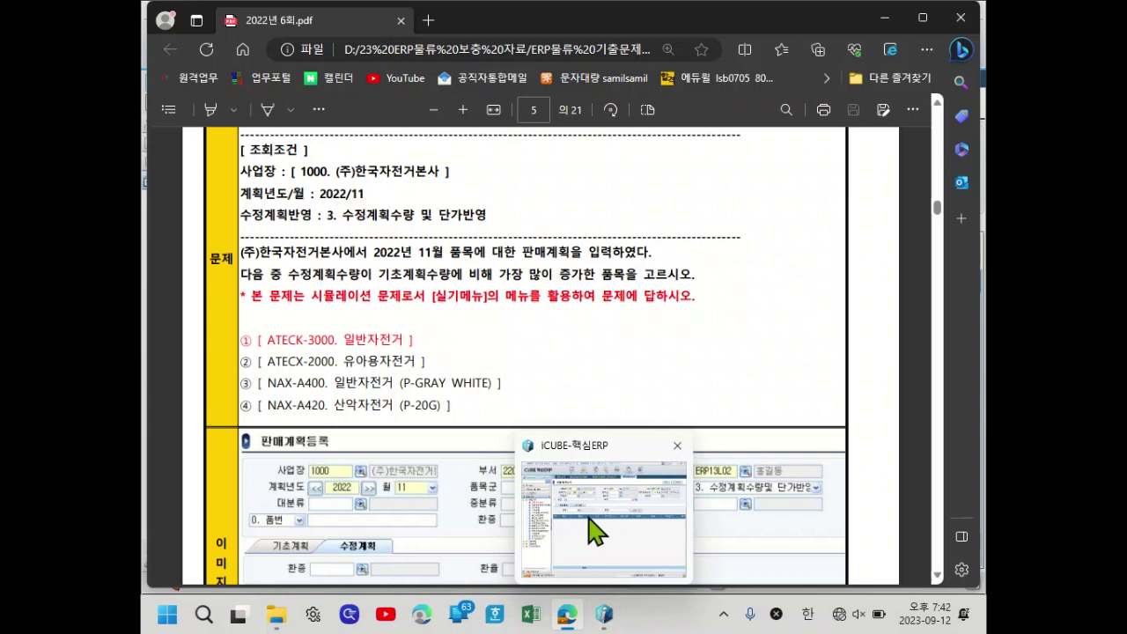
mouse_move(603, 555)
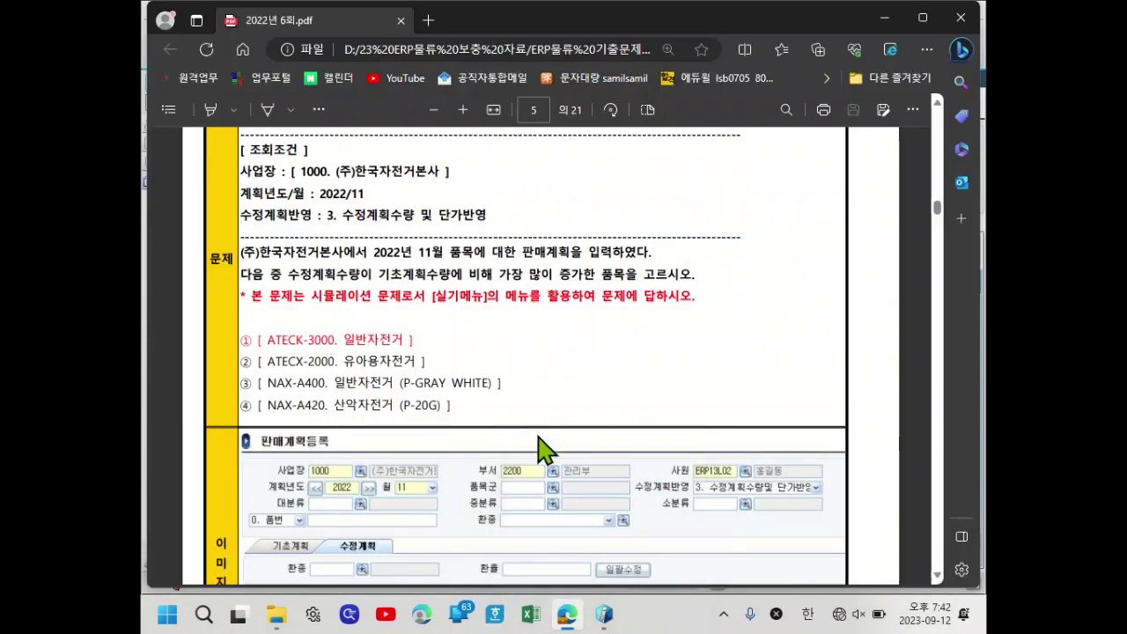
left_click(608, 620)
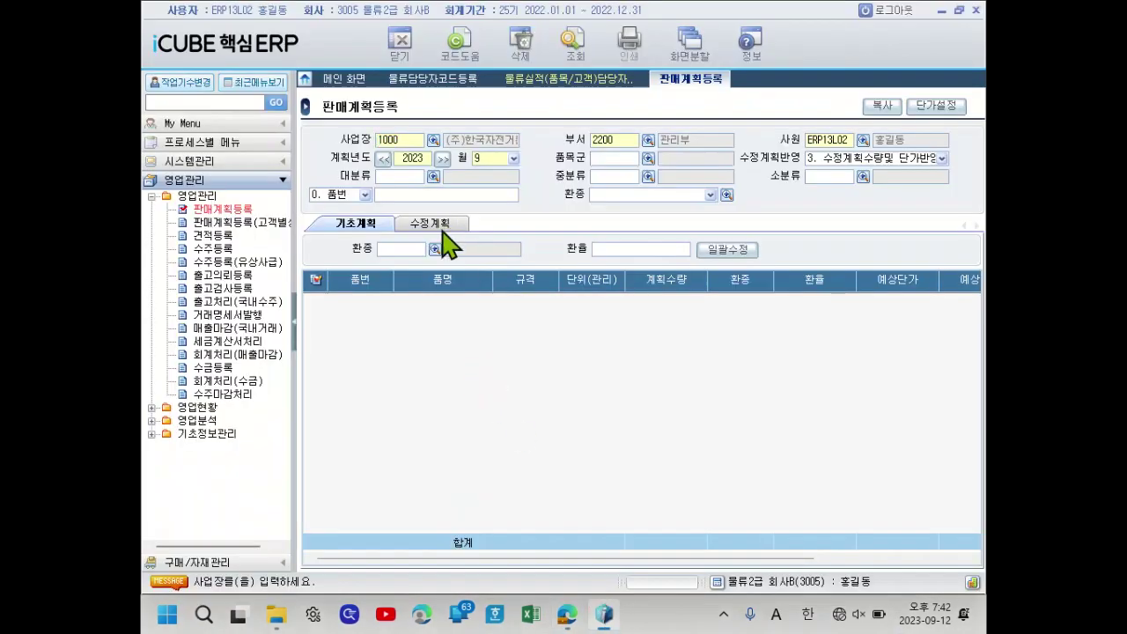
mouse_move(613, 623)
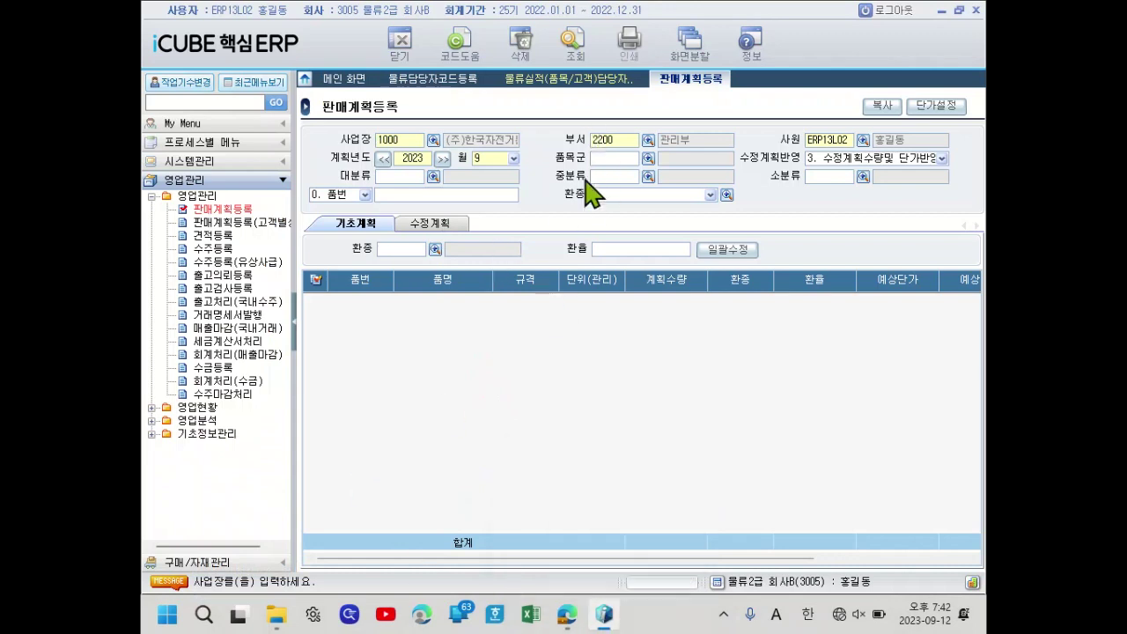
left_click(384, 158)
left_click(508, 158)
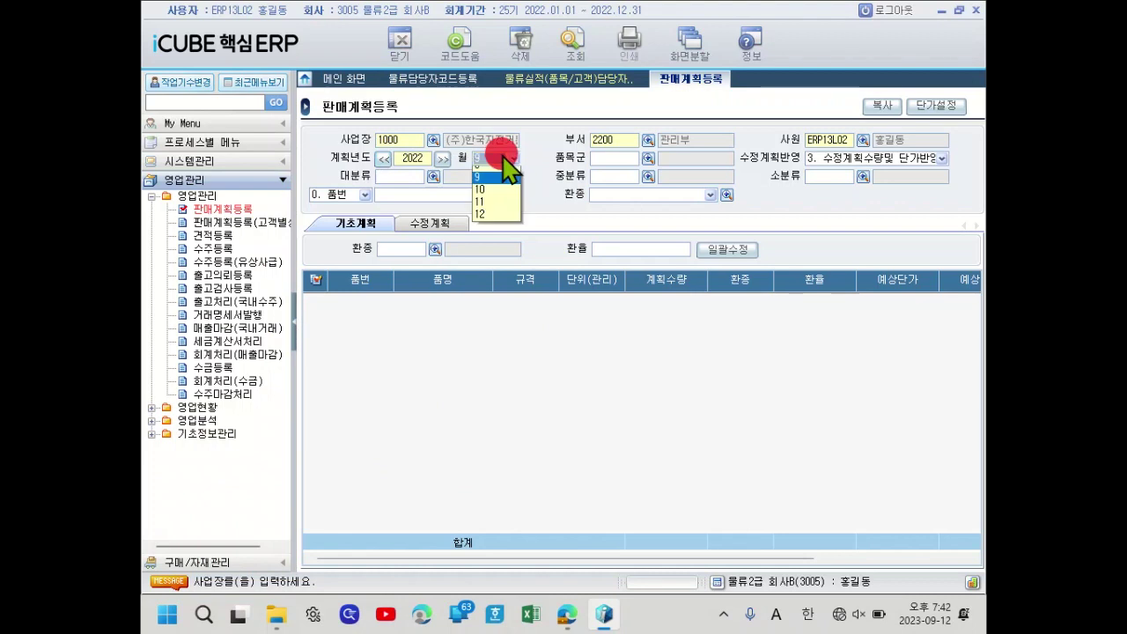
left_click(483, 296)
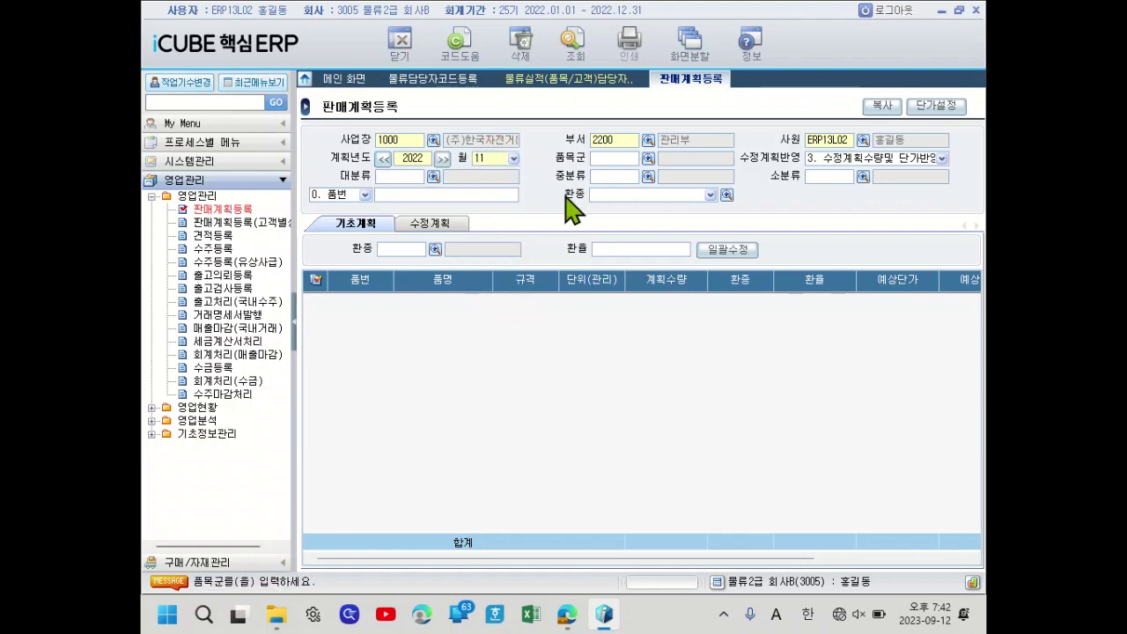
left_click(438, 233)
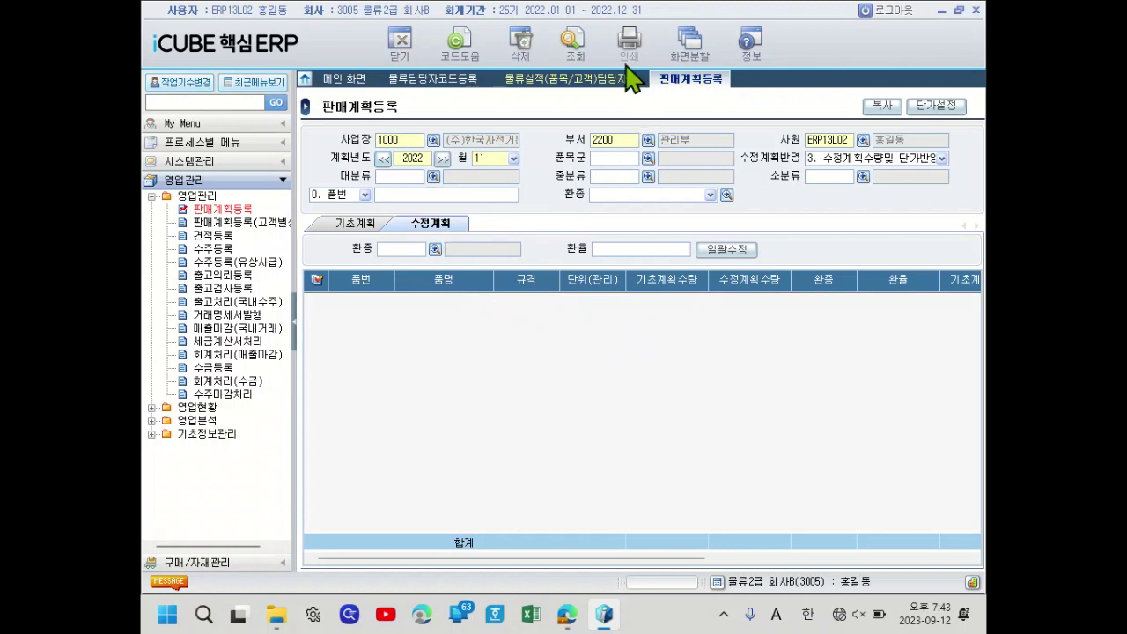
left_click(573, 42)
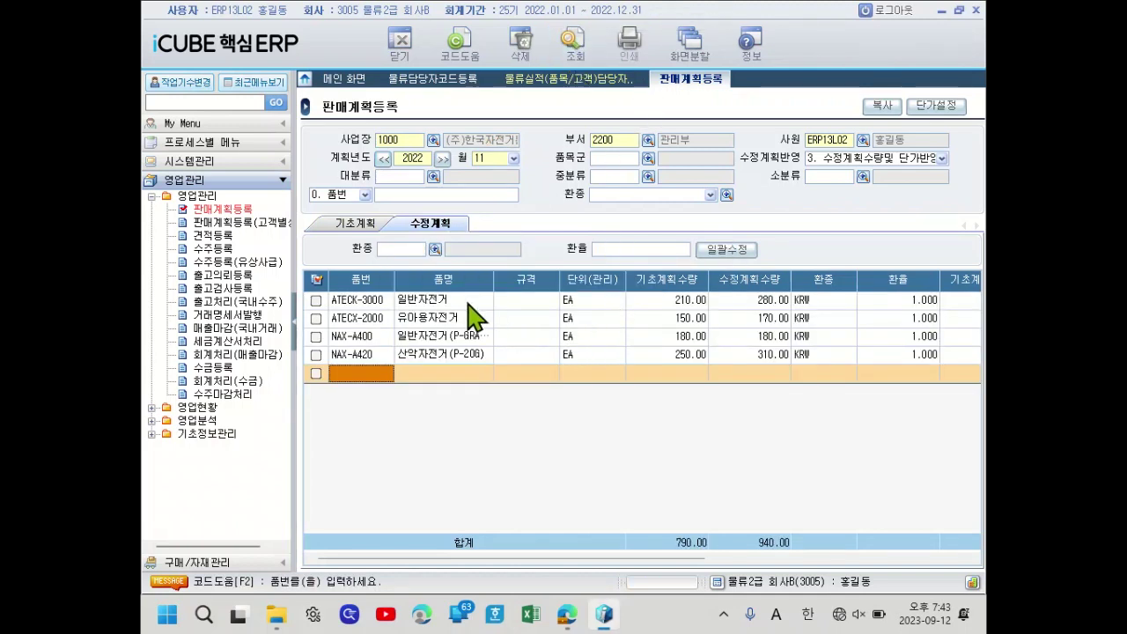
- Compare 기초계획수량 with 수정계획수량 for each of the four listed items to find the largest increase
left_click(748, 302)
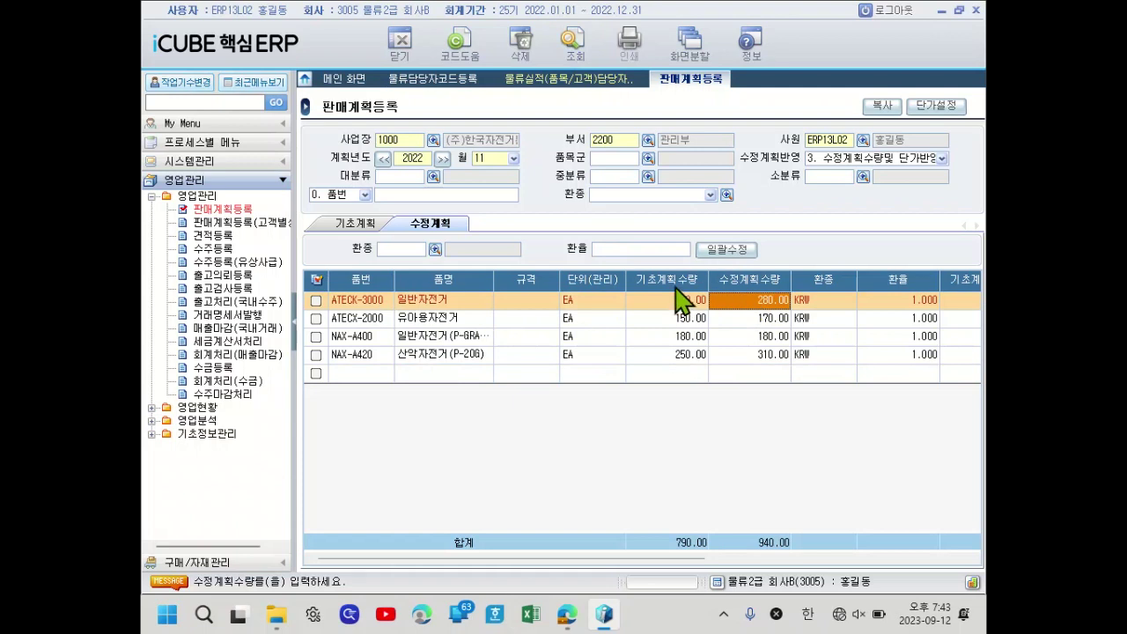
left_click(722, 322)
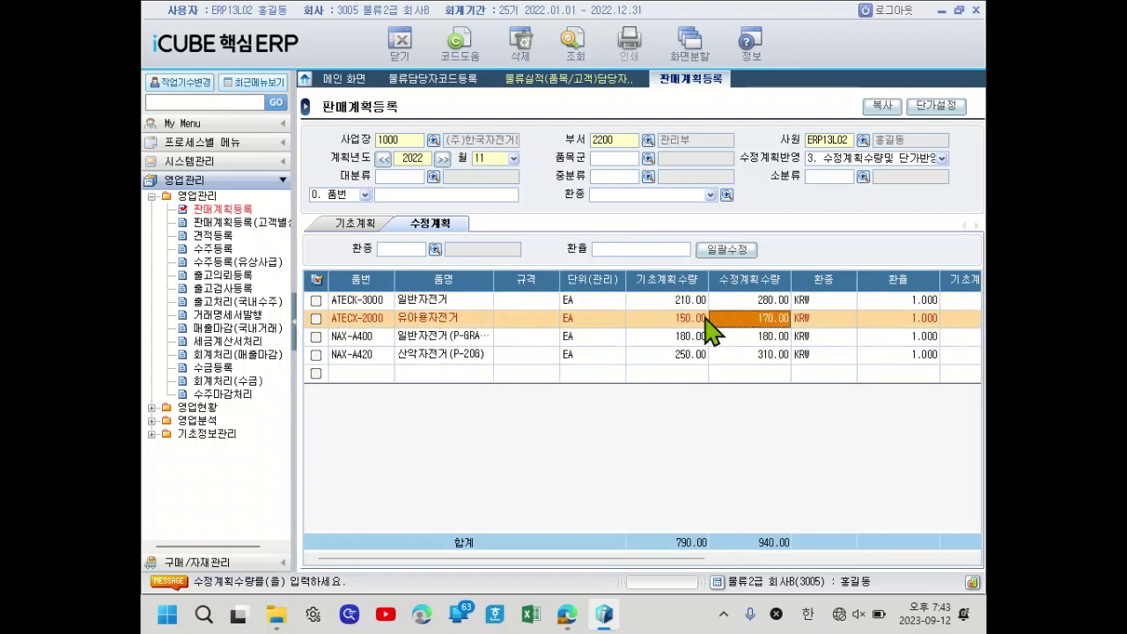
left_click(723, 300)
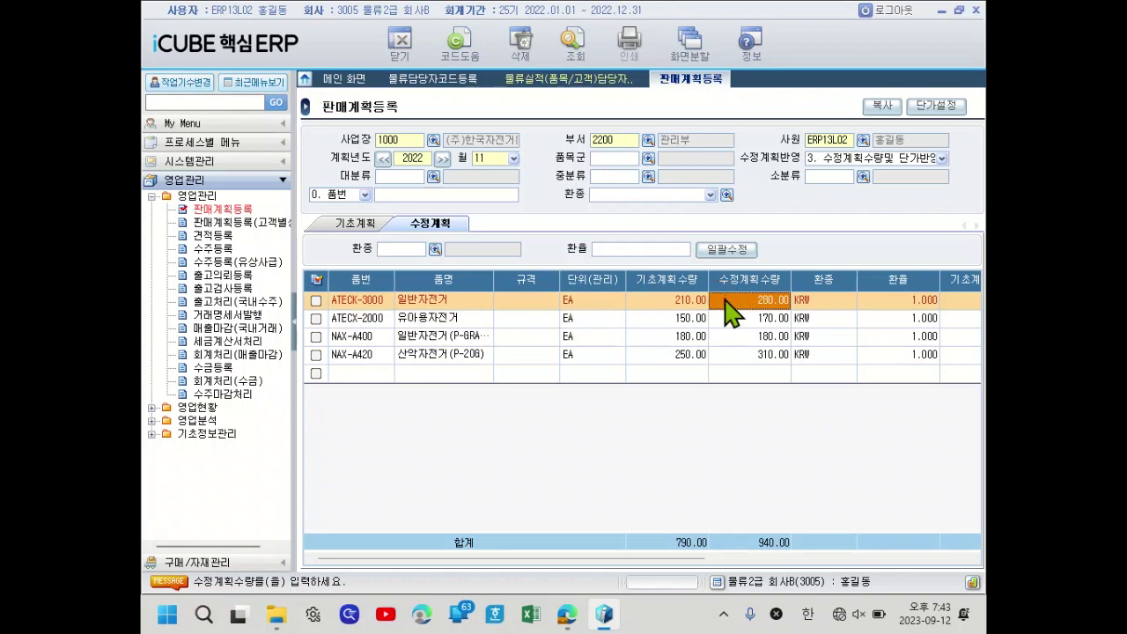
left_click_drag(495, 278, 495, 278)
left_click(682, 336)
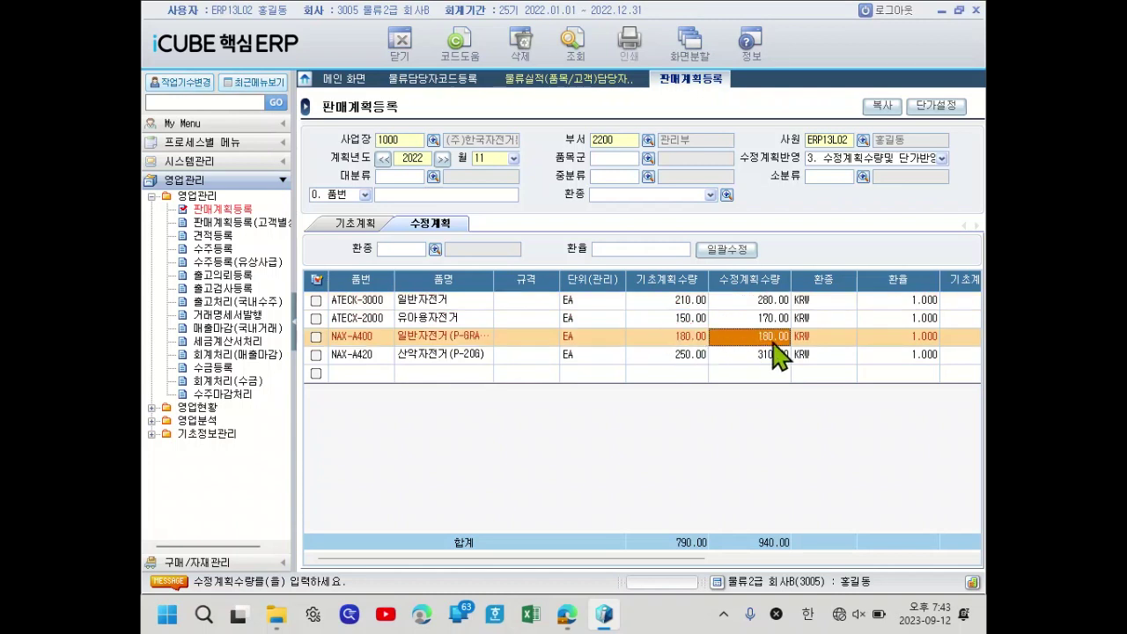
left_click(686, 355)
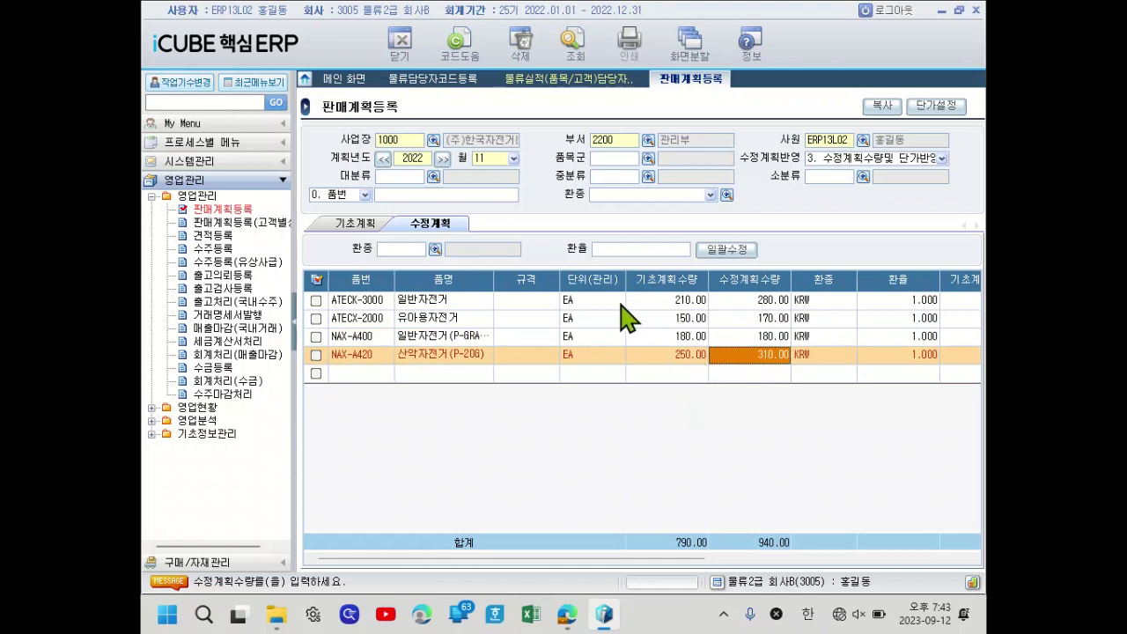
left_click(669, 300)
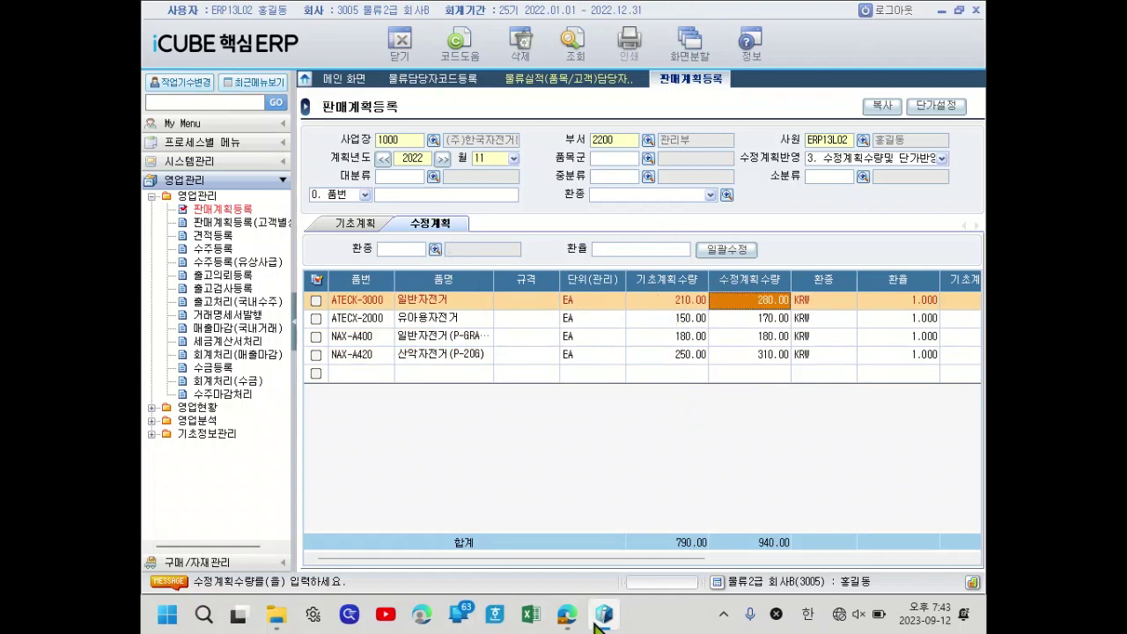
- Return to the exam PDF, go to question 5 on 견적등록, and mark the phrase requiring a minimum 10-day 납기기간
left_click(568, 614)
scroll(578, 353, "down", 5)
scroll(578, 332, "down", 10)
scroll(586, 332, "down", 2)
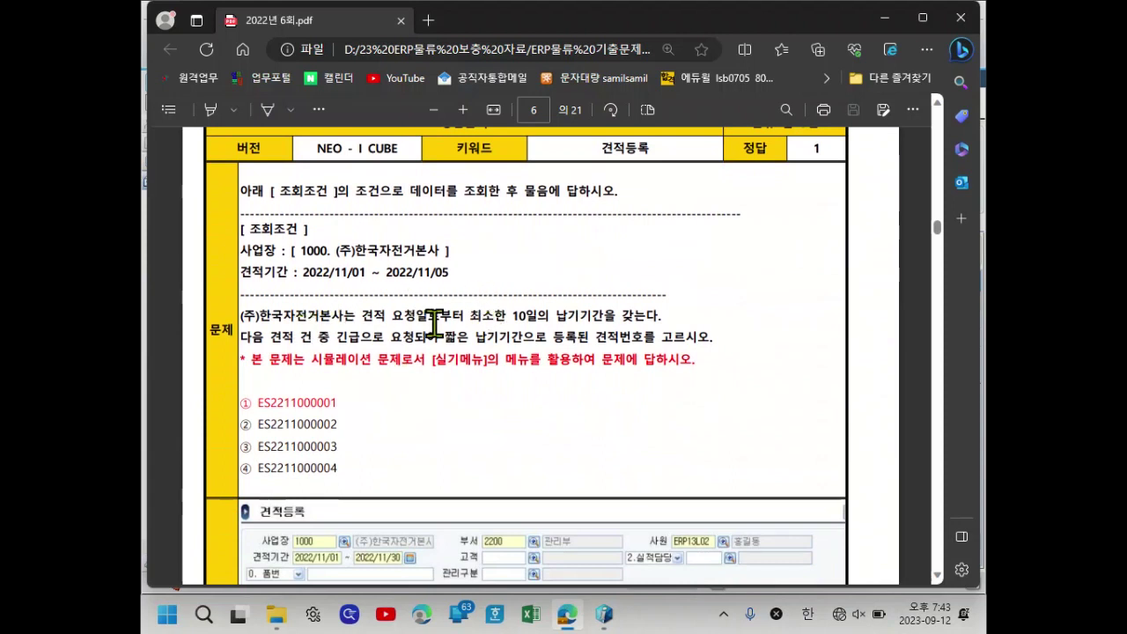
left_click_drag(361, 315, 704, 335)
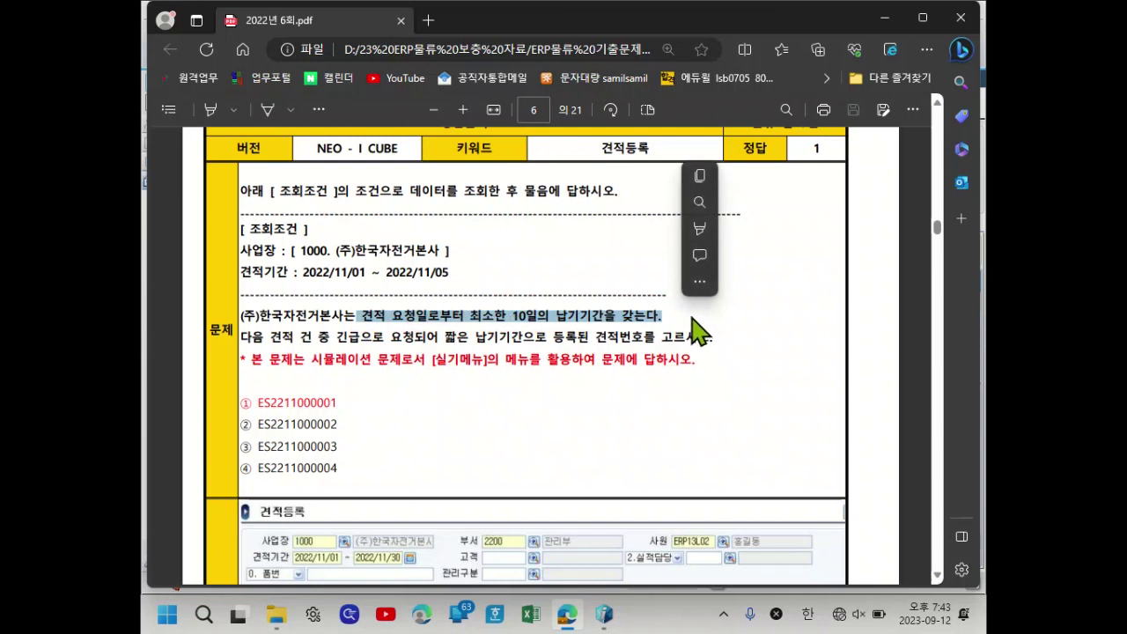
left_click(691, 317)
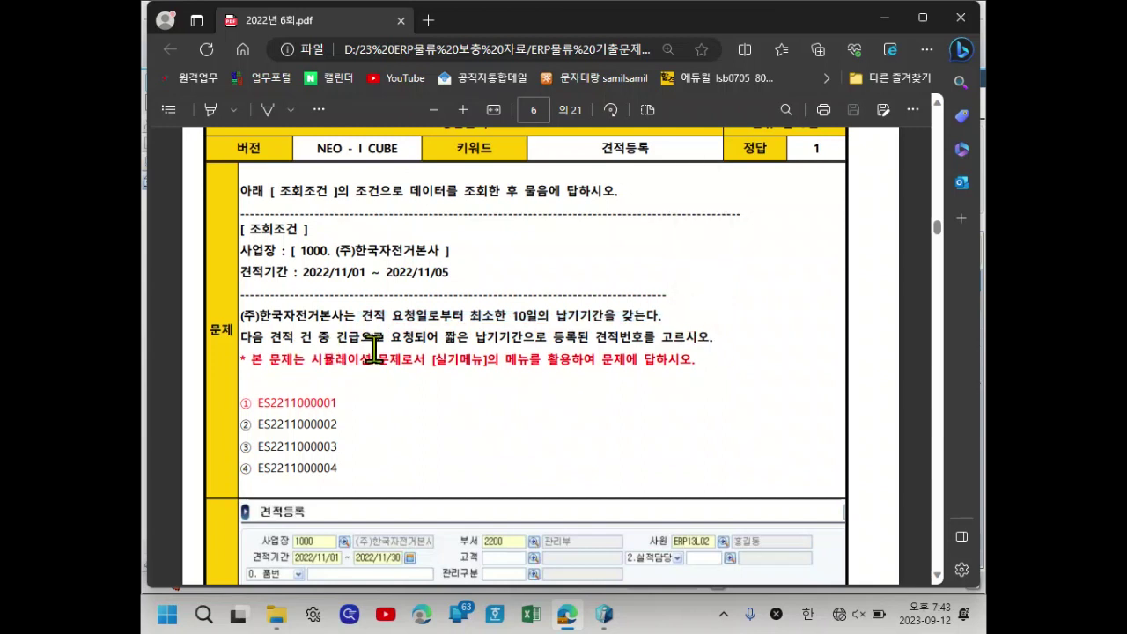
- Mark question 5's key phrases: 긴급으로 요청되어, 짧은 납기기간으로 등록된 견적번호, and the 견적기간 condition
left_click_drag(333, 337, 396, 335)
left_click_drag(434, 335, 715, 338)
left_click(739, 395)
left_click_drag(236, 273, 338, 274)
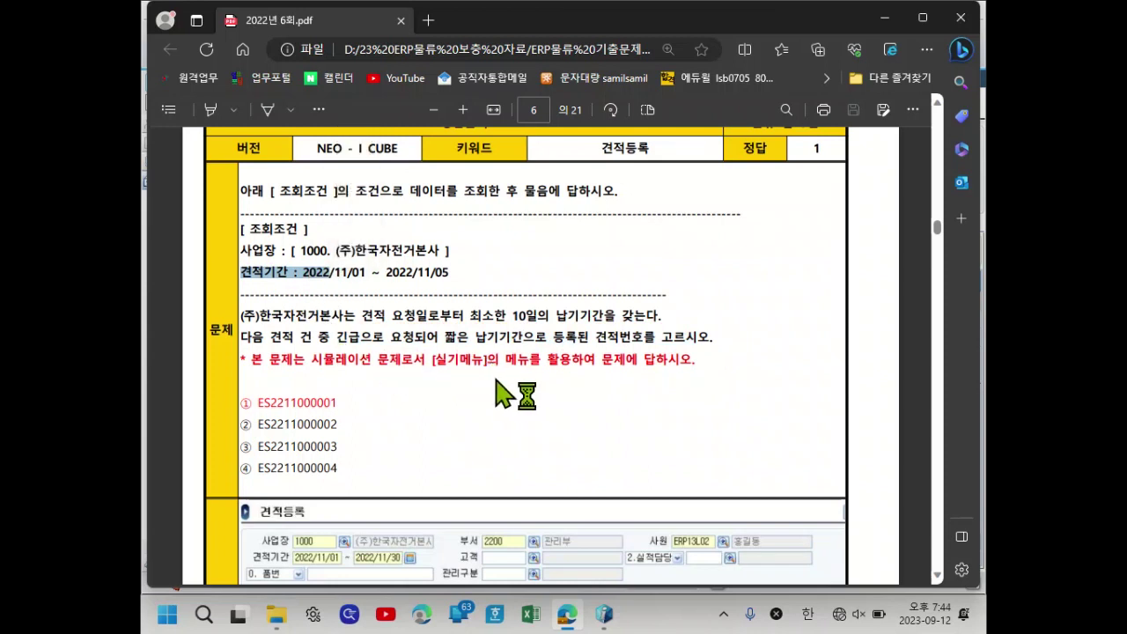
left_click_drag(337, 340, 438, 344)
left_click(451, 401)
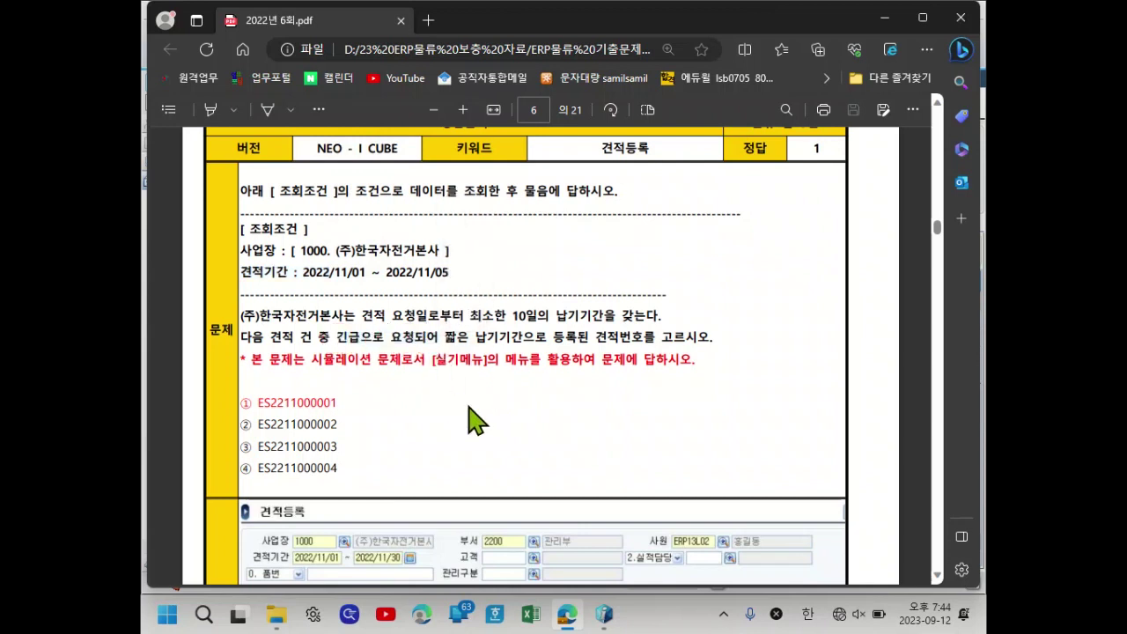
double_click(355, 347)
left_click_drag(430, 338, 546, 338)
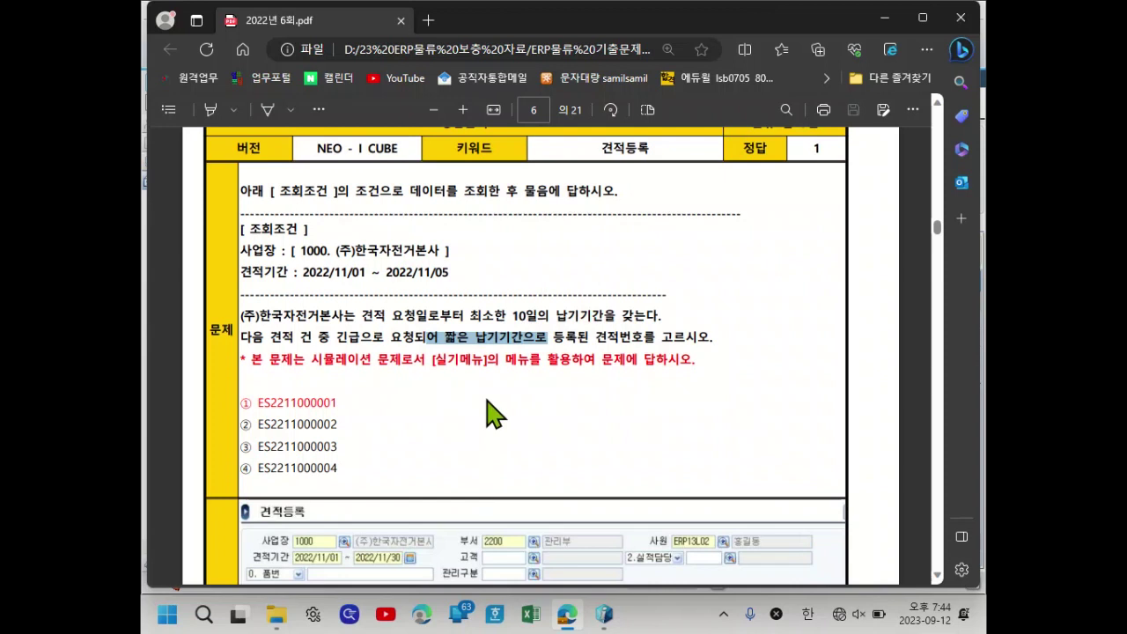
- Switch to iCUBE, open 견적등록, and query quotations with 견적기간 2022/11/01 ~ 2022/11/05
left_click(604, 614)
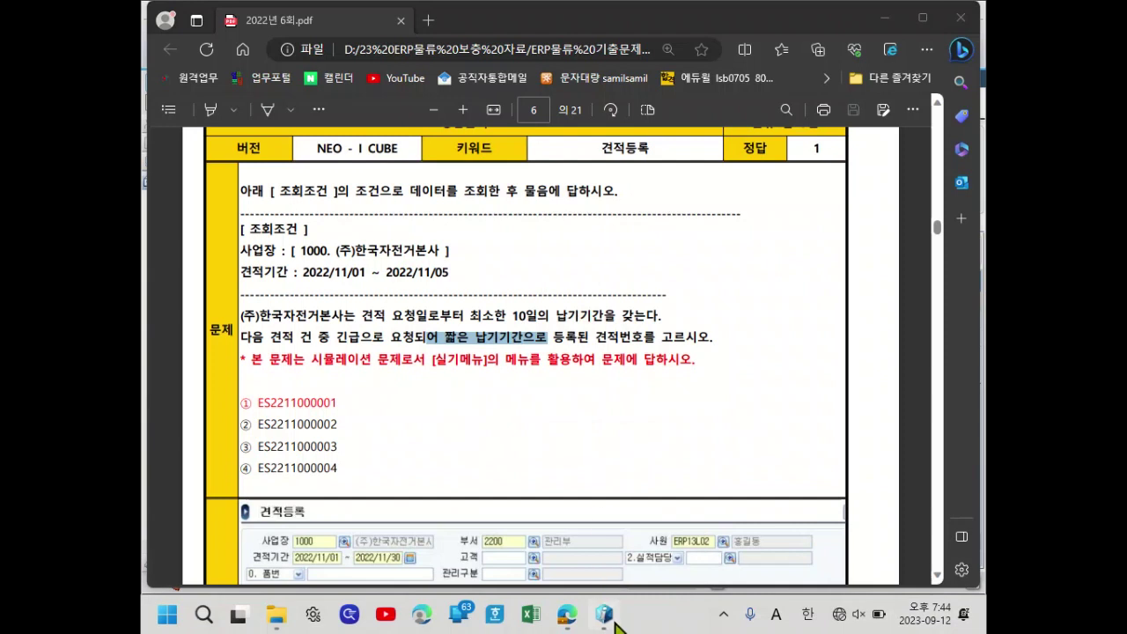
left_click(613, 623)
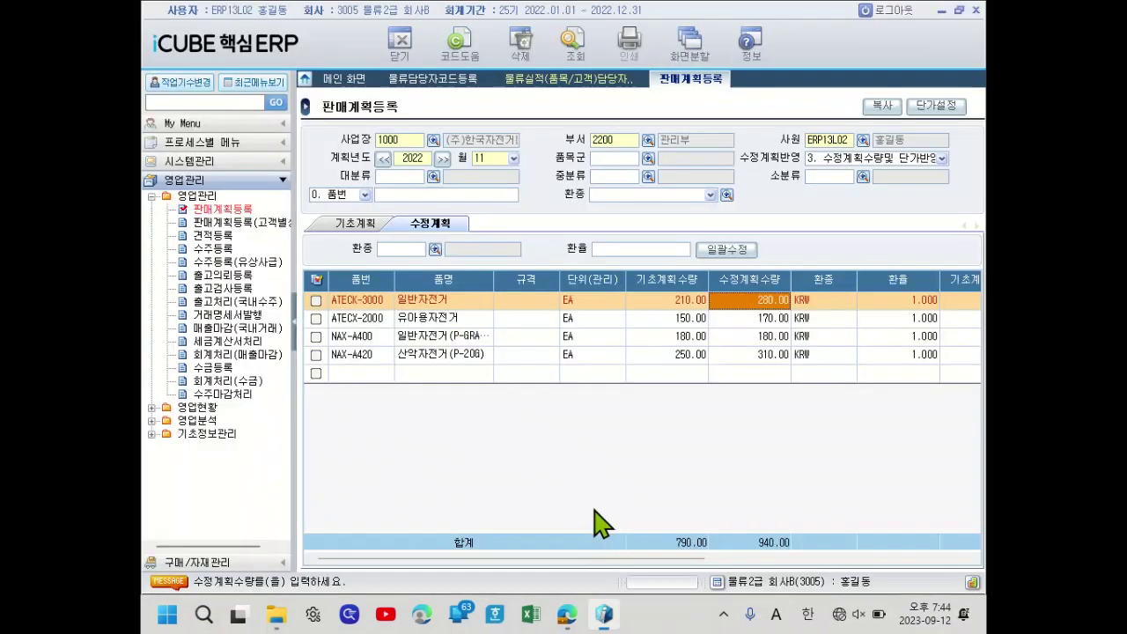
left_click(220, 238)
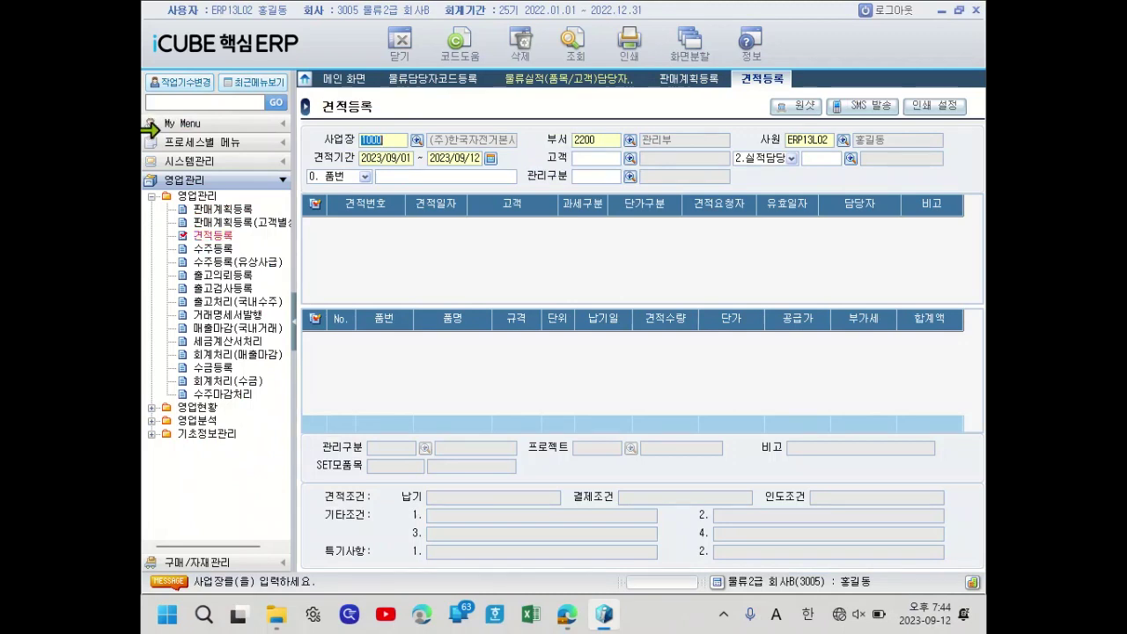
left_click(386, 156)
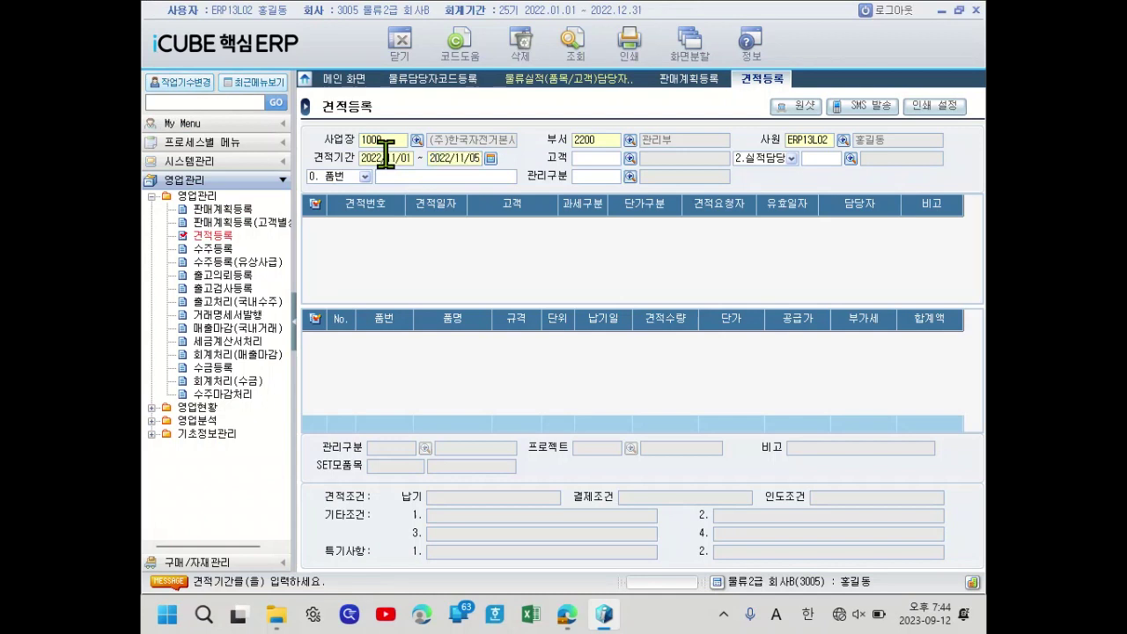
key("Return")
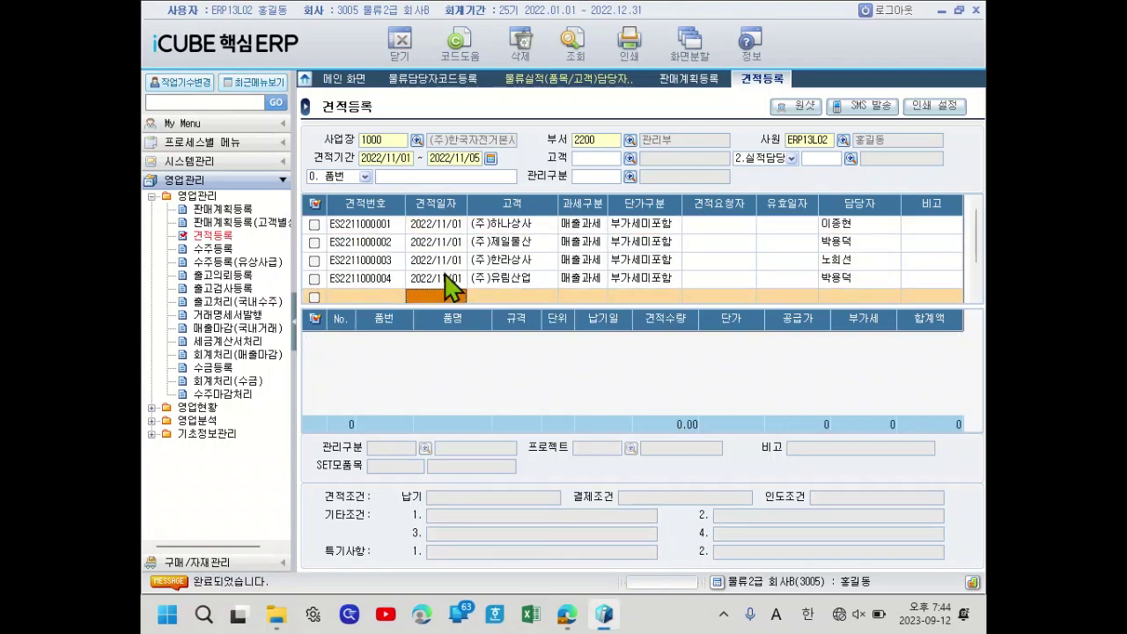
- Compare 견적일자 with the items' 납기일 for the first three quotations, and recheck the first one
left_click(446, 227)
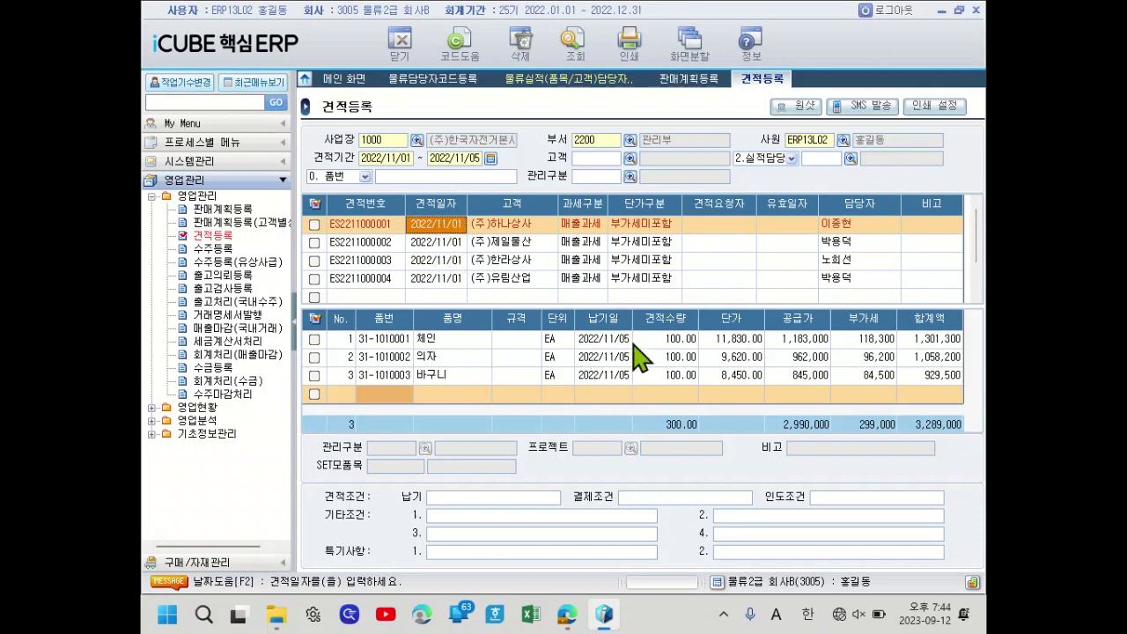
left_click(454, 244)
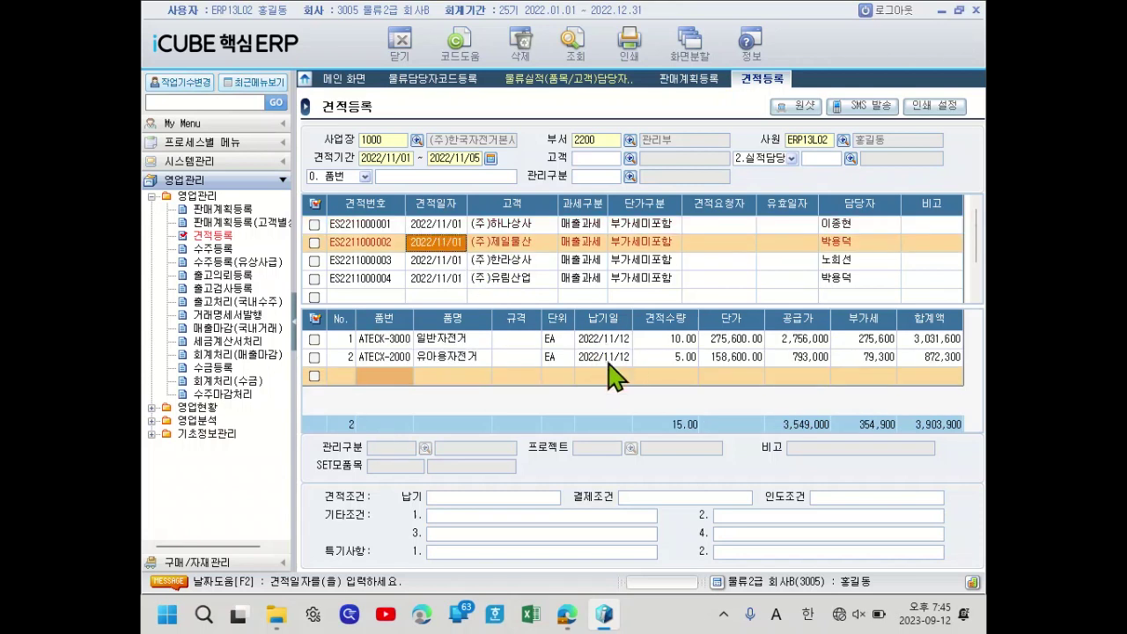
left_click(429, 260)
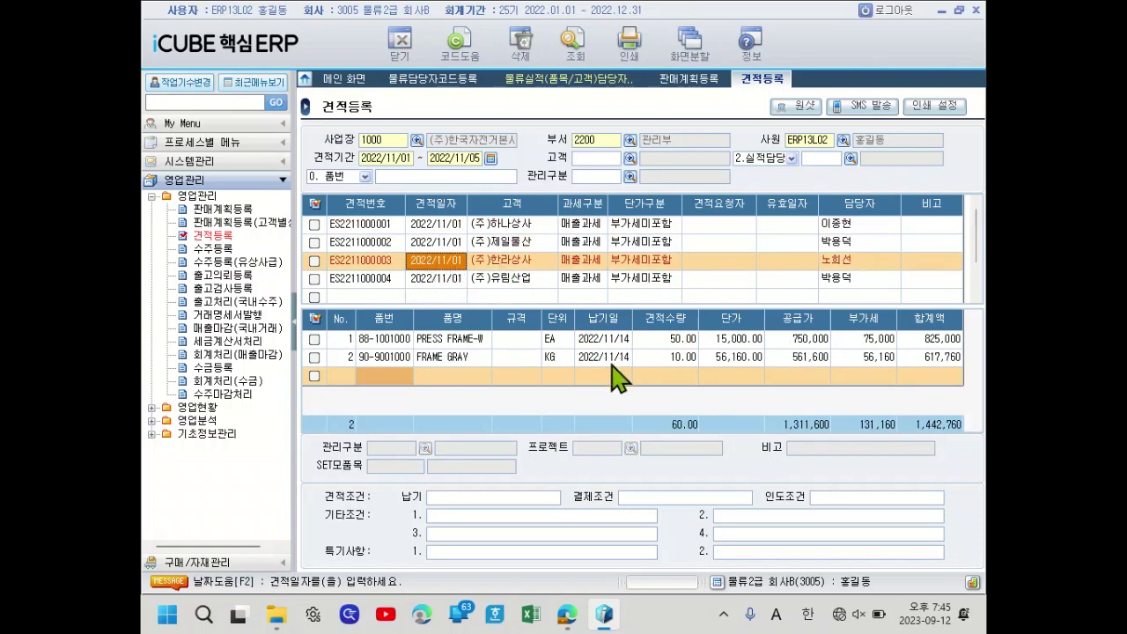
left_click(462, 226)
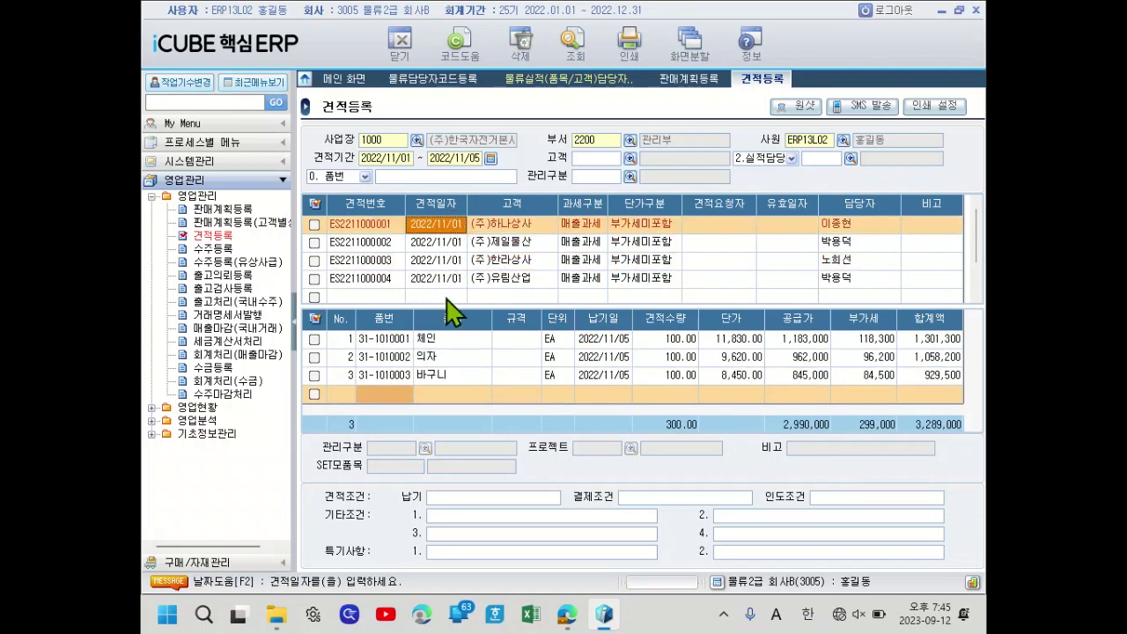
- Check the 납기일 of the fourth quotation's items, then recheck the other quotations' 납기일 against their 견적일자, finishing on the (주)하나상사 quotation
left_click(449, 260)
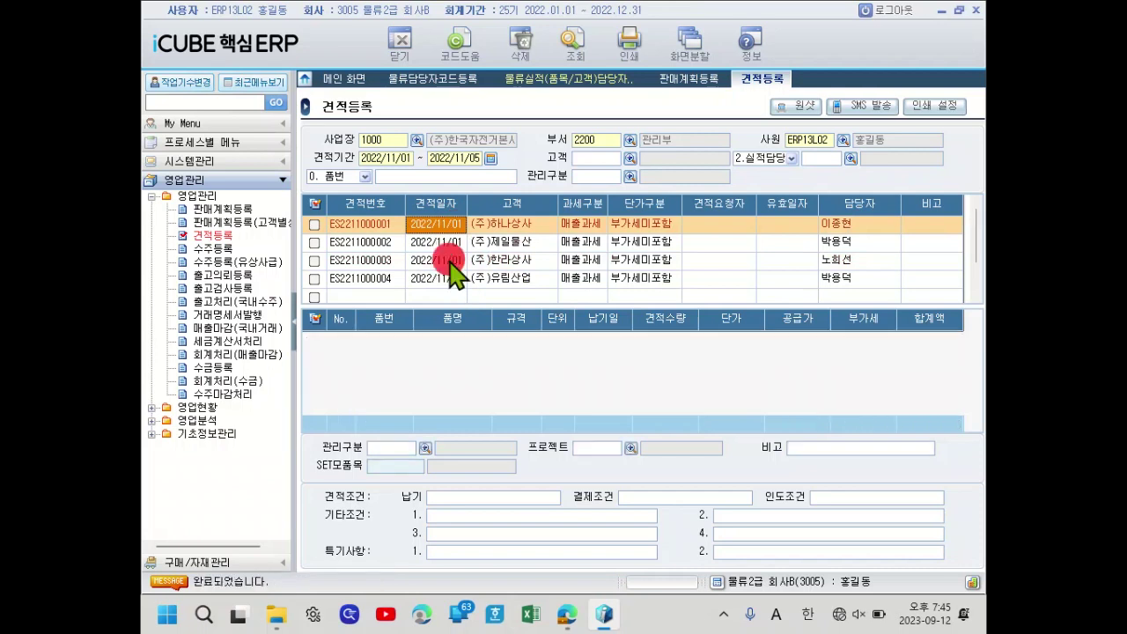
left_click(448, 279)
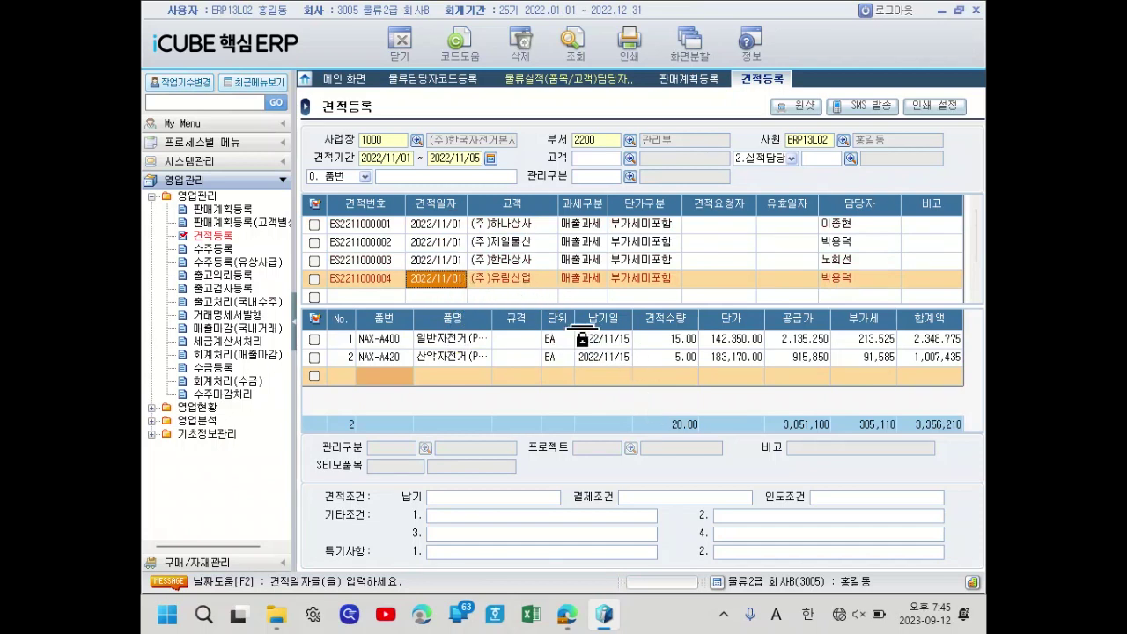
left_click(444, 260)
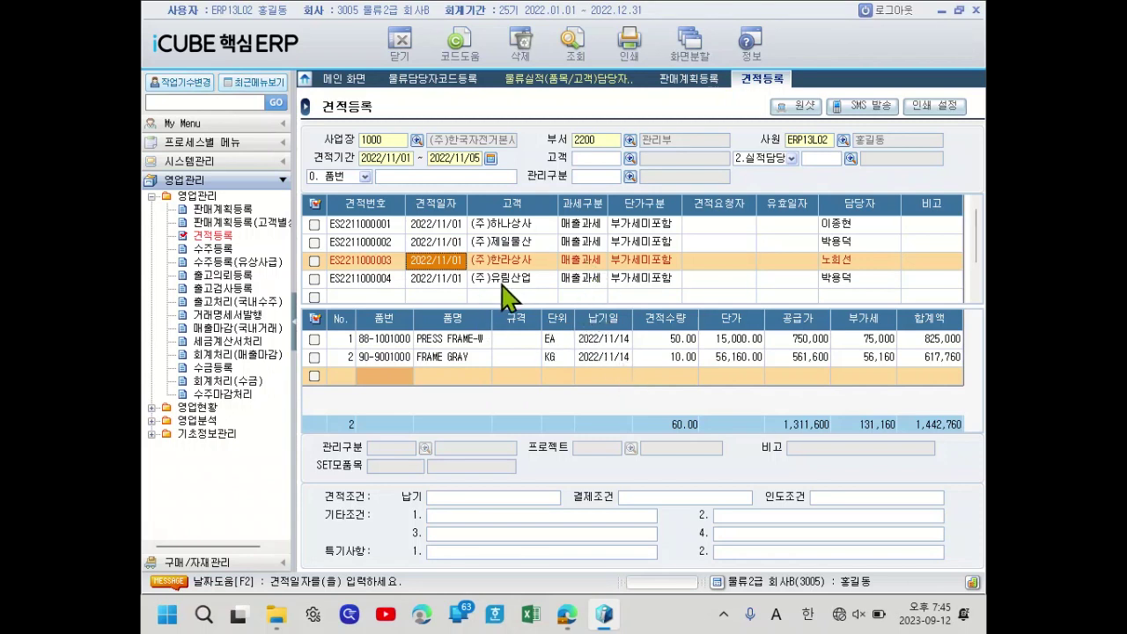
left_click(491, 221)
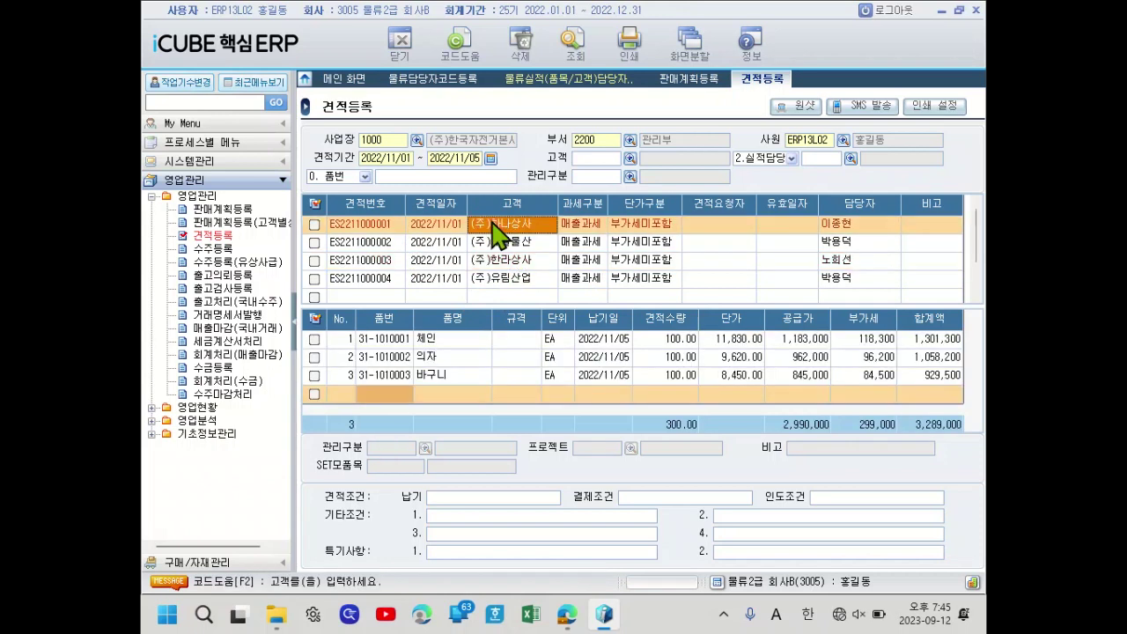
left_click(494, 264)
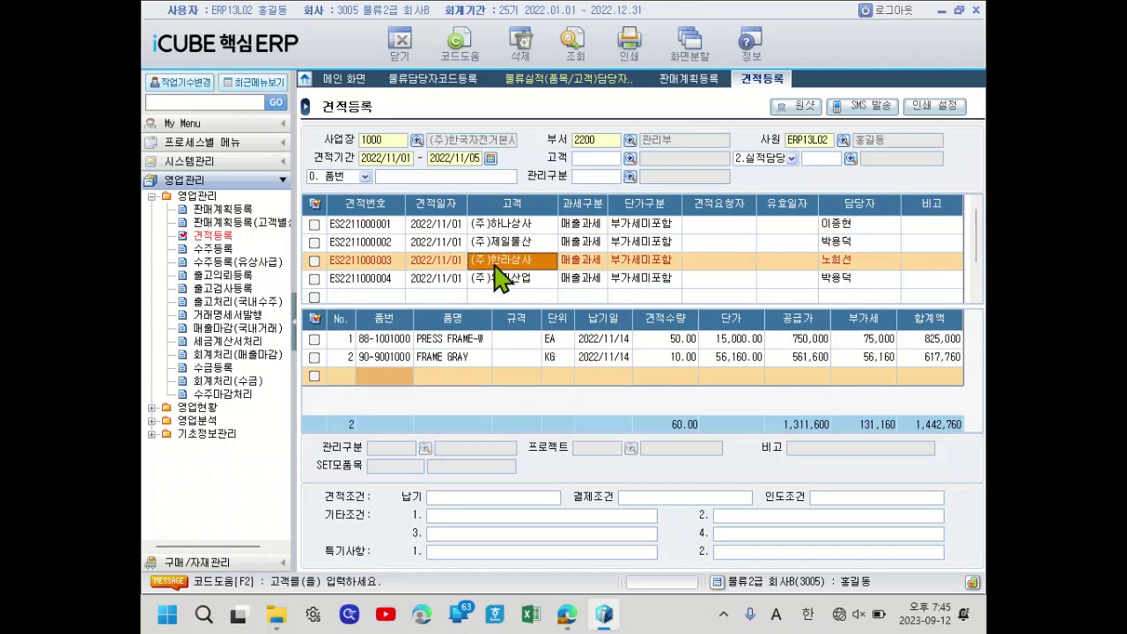
left_click(493, 241)
left_click(491, 260)
left_click(480, 224)
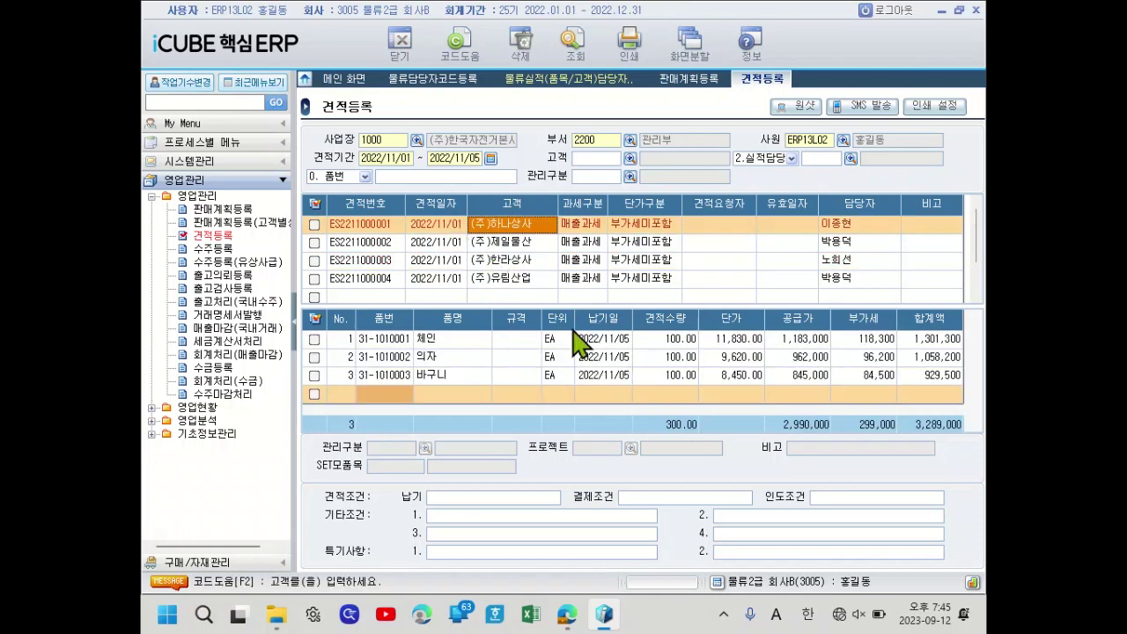
left_click(496, 259)
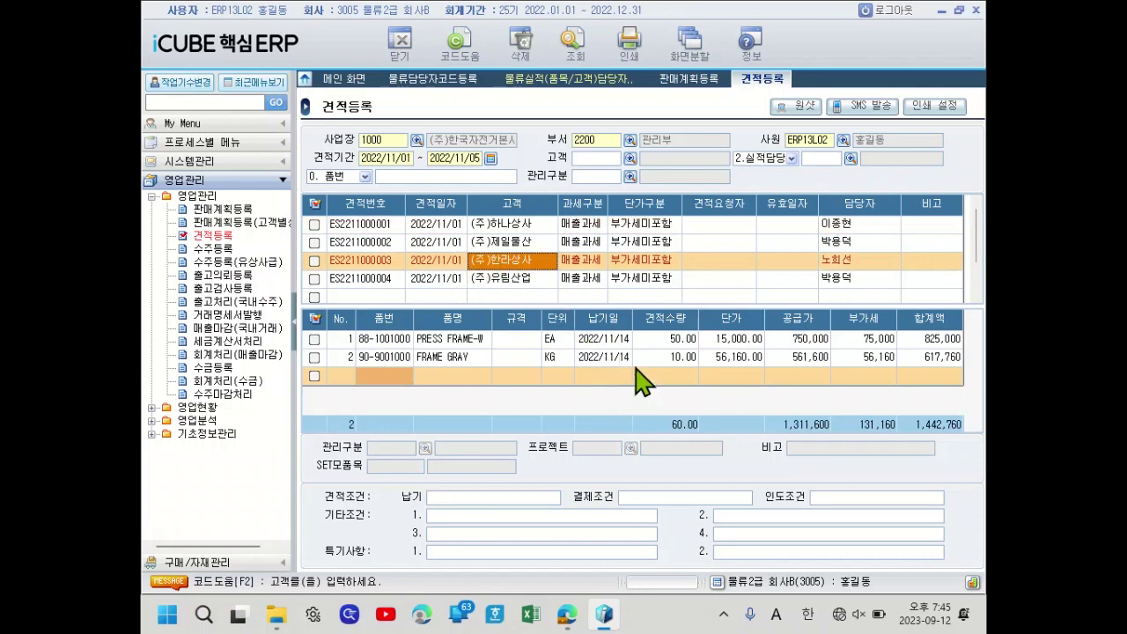
left_click(475, 225)
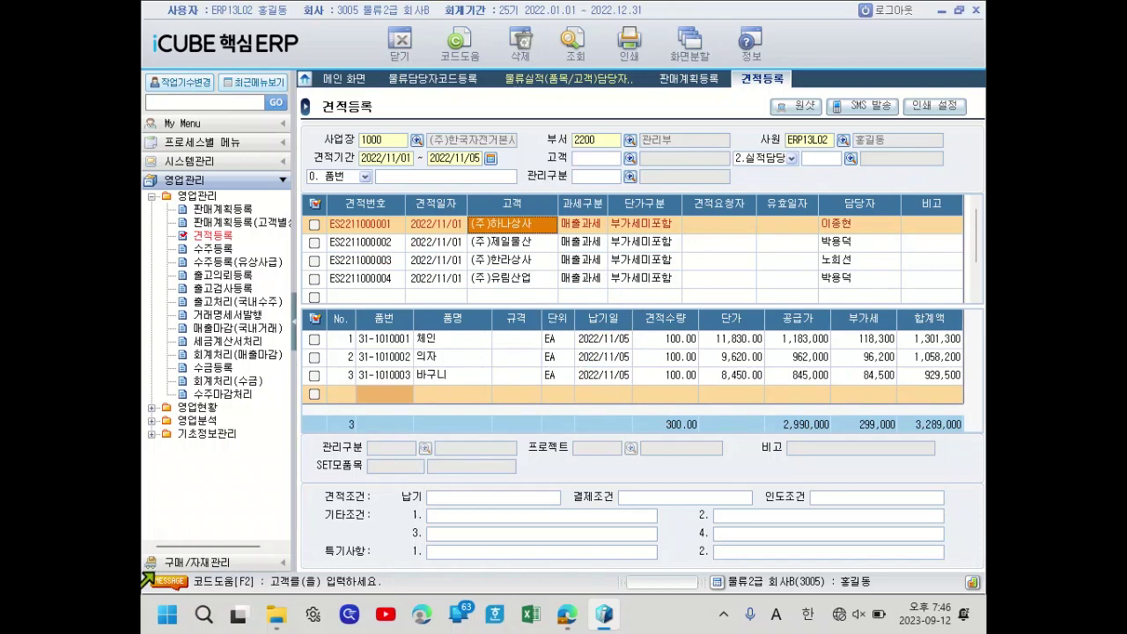
- Switch back to the exam PDF, go to the next question on 수주등록, and mark the phrase 견적적용 기능
left_click(571, 613)
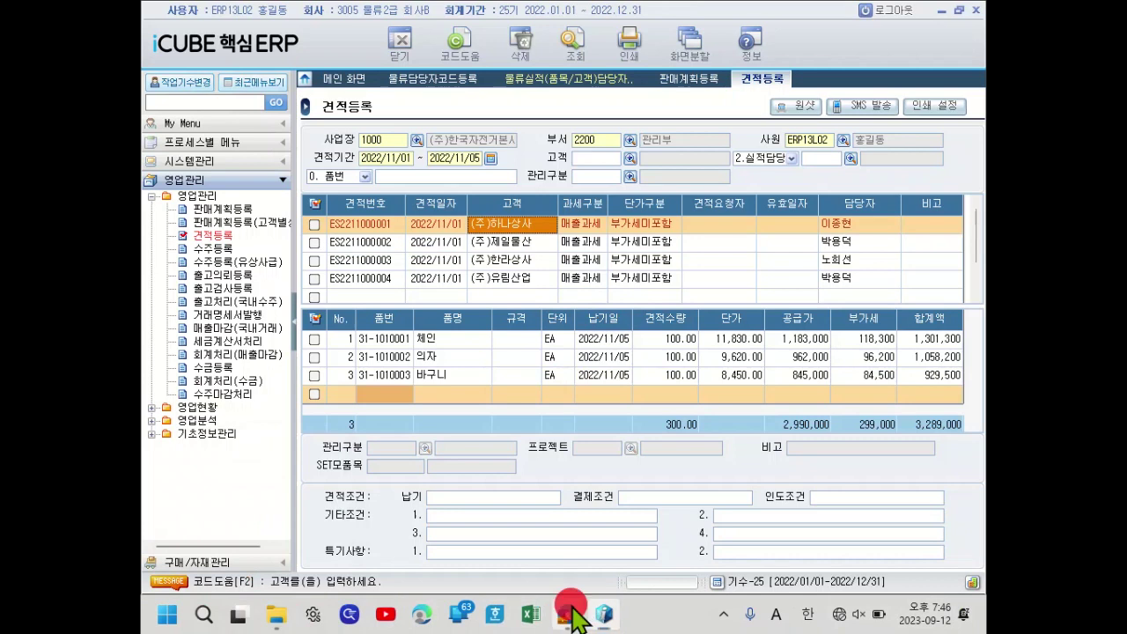
scroll(558, 367, "down", 5)
scroll(560, 365, "down", 7)
scroll(560, 365, "down", 1)
scroll(560, 366, "up", 1)
scroll(558, 368, "down", 1)
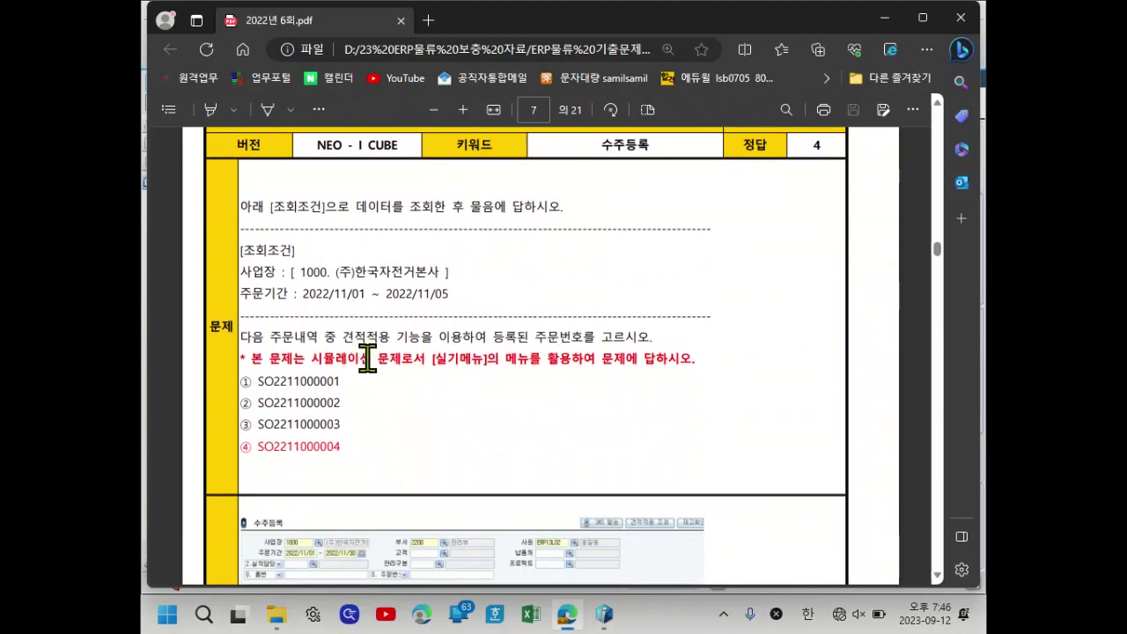
left_click(351, 337)
left_click_drag(351, 338, 426, 344)
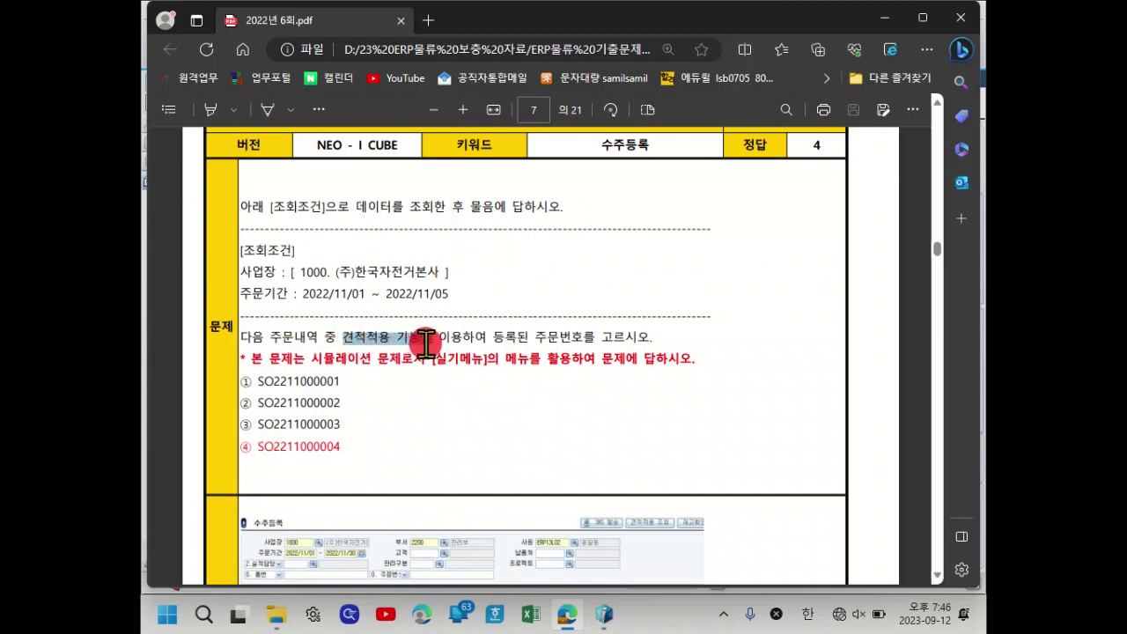
left_click(379, 357)
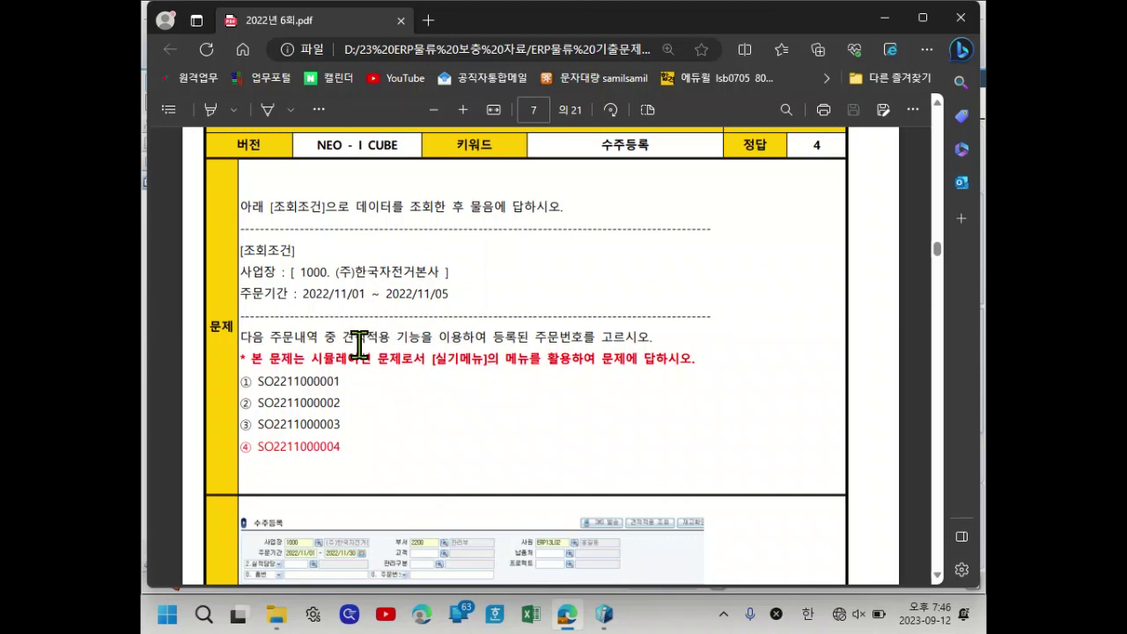
- Mark 견적 and 주문번호 in the 수주등록 question, followed by the sentence from 견적적용 기능 to 고르시오
left_click_drag(342, 344, 366, 345)
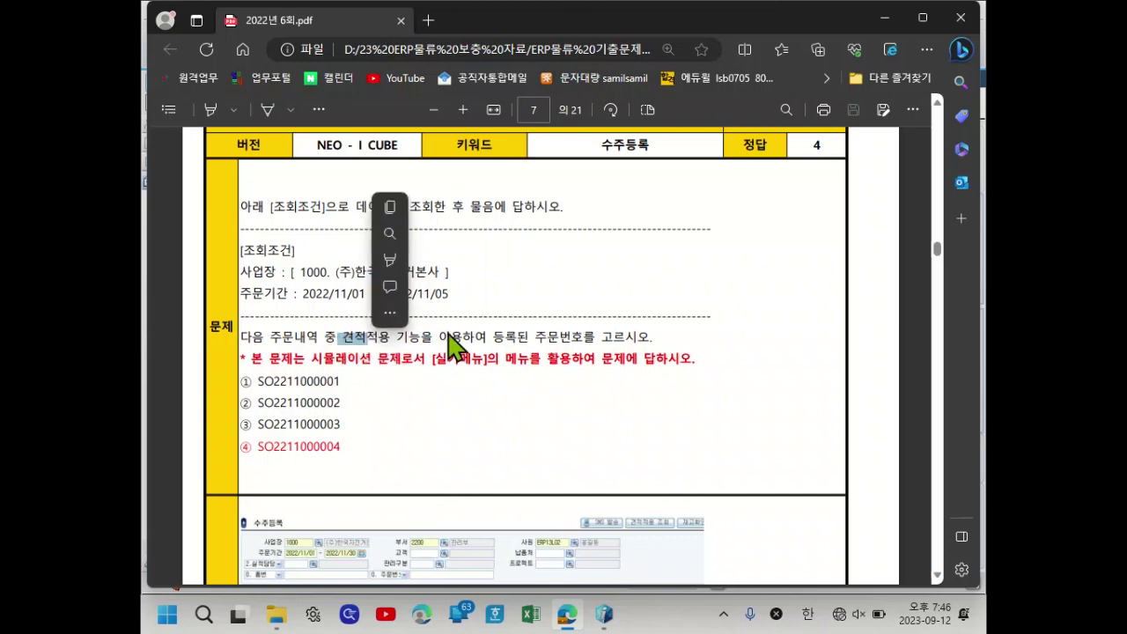
left_click(440, 330)
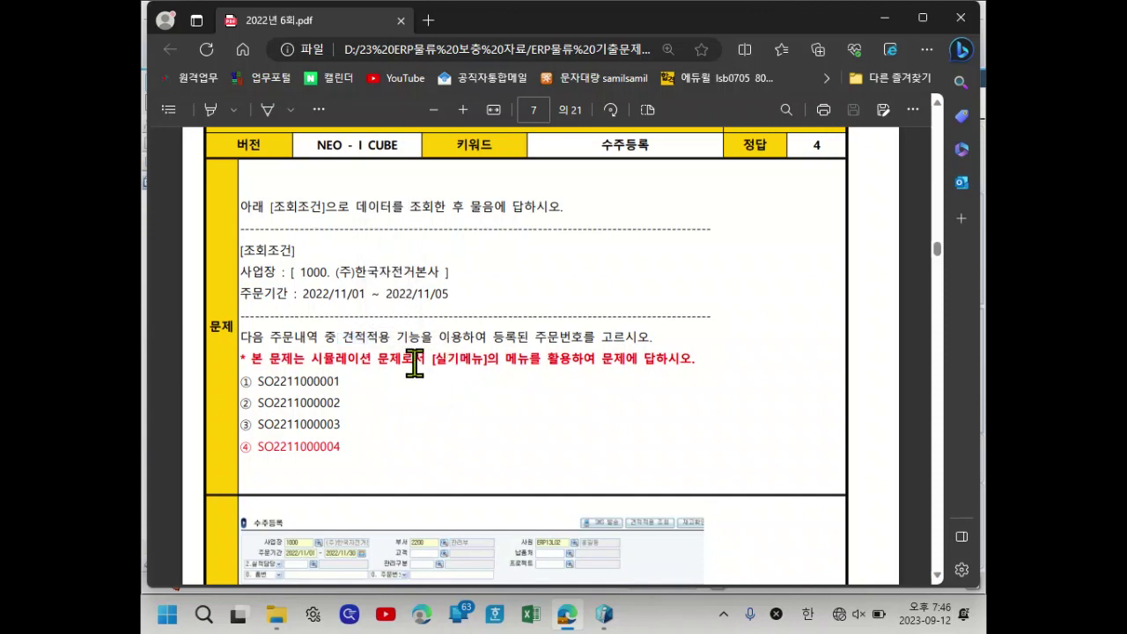
left_click_drag(532, 343, 587, 345)
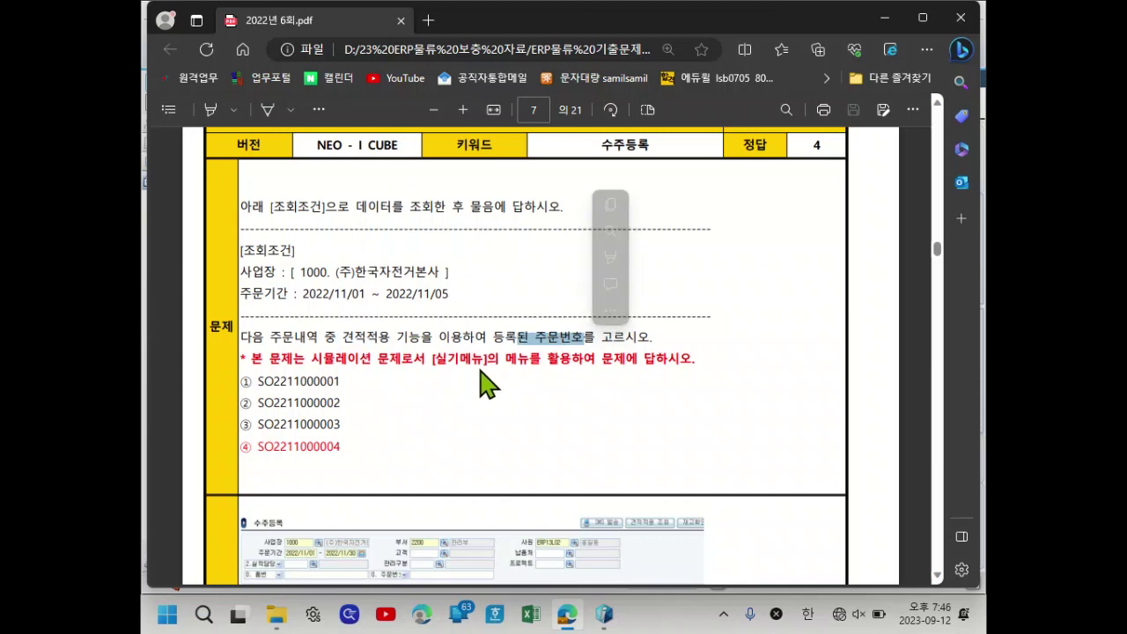
left_click(381, 343)
left_click_drag(350, 339, 657, 331)
left_click(601, 422)
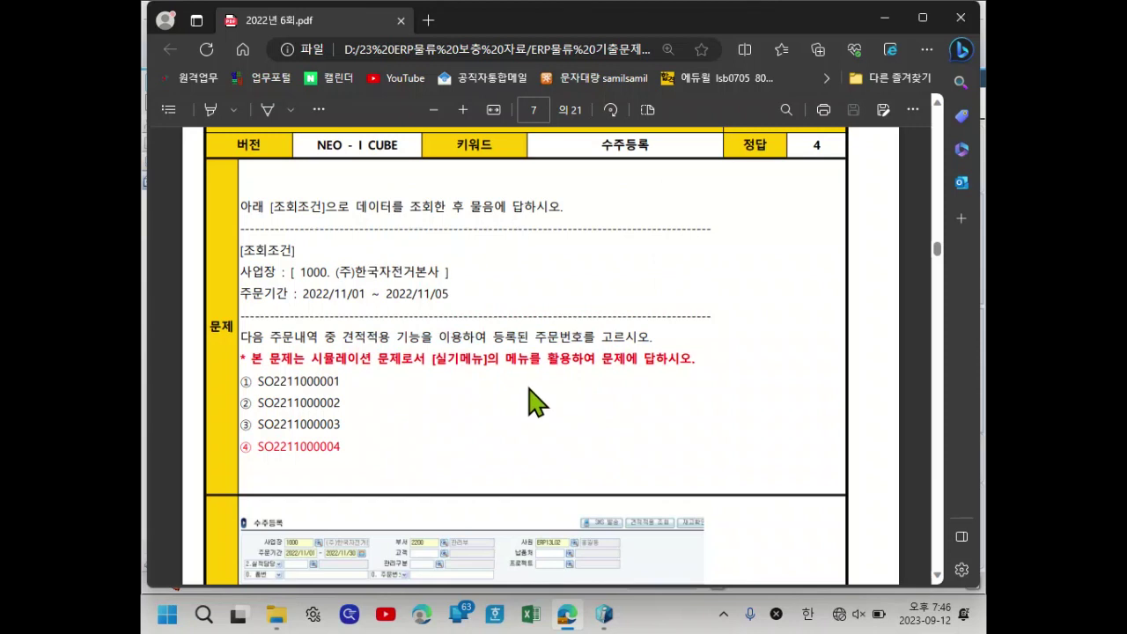
- Mark 주문번호를 and 견적적용 기능 again in the question to review which order number it asks for
left_click_drag(535, 337, 595, 338)
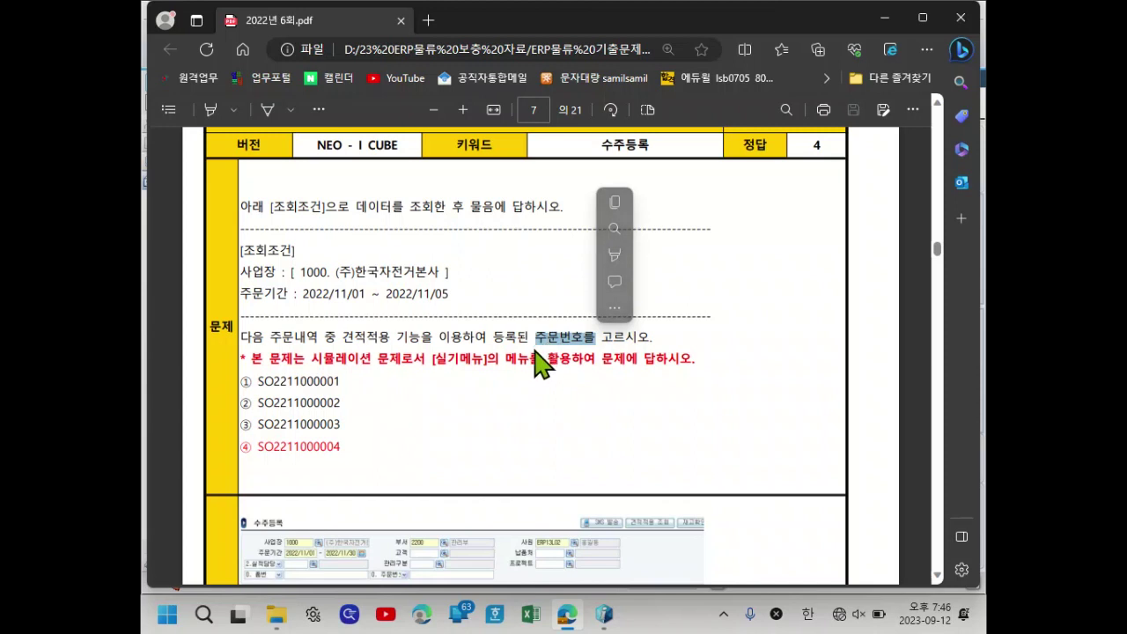
left_click_drag(322, 338, 421, 346)
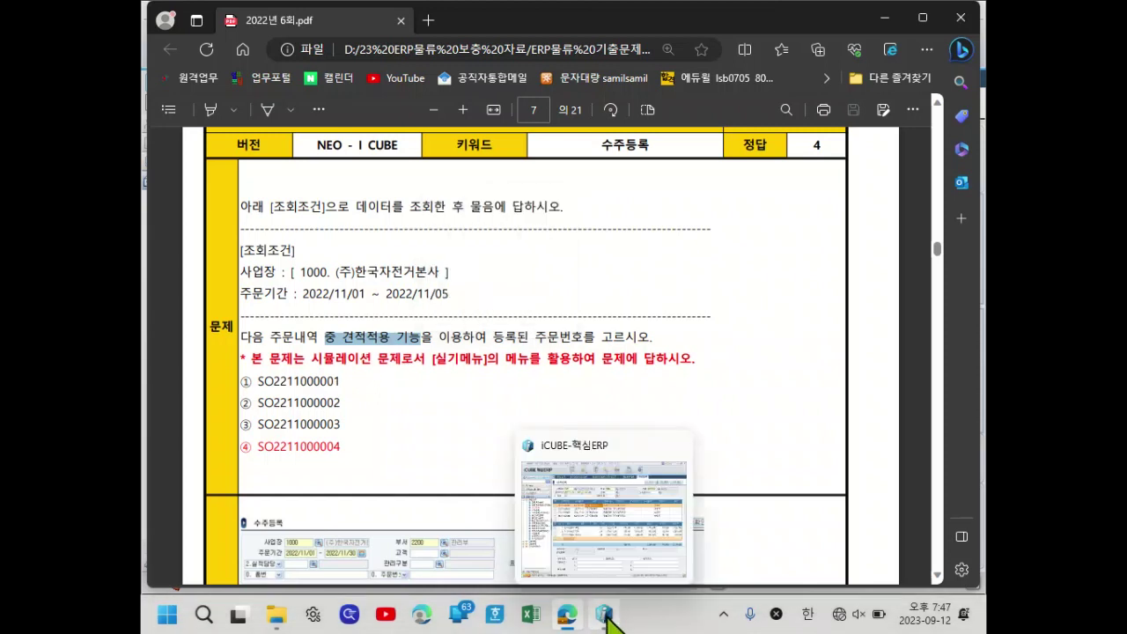
left_click(456, 405)
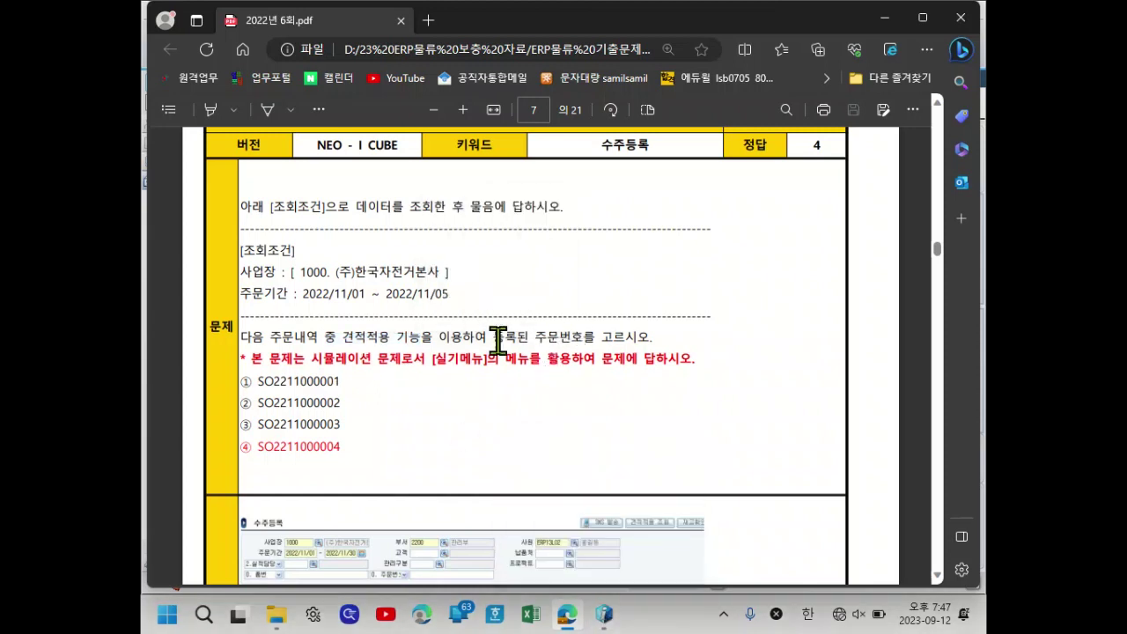
left_click(540, 346)
left_click_drag(540, 346, 599, 346)
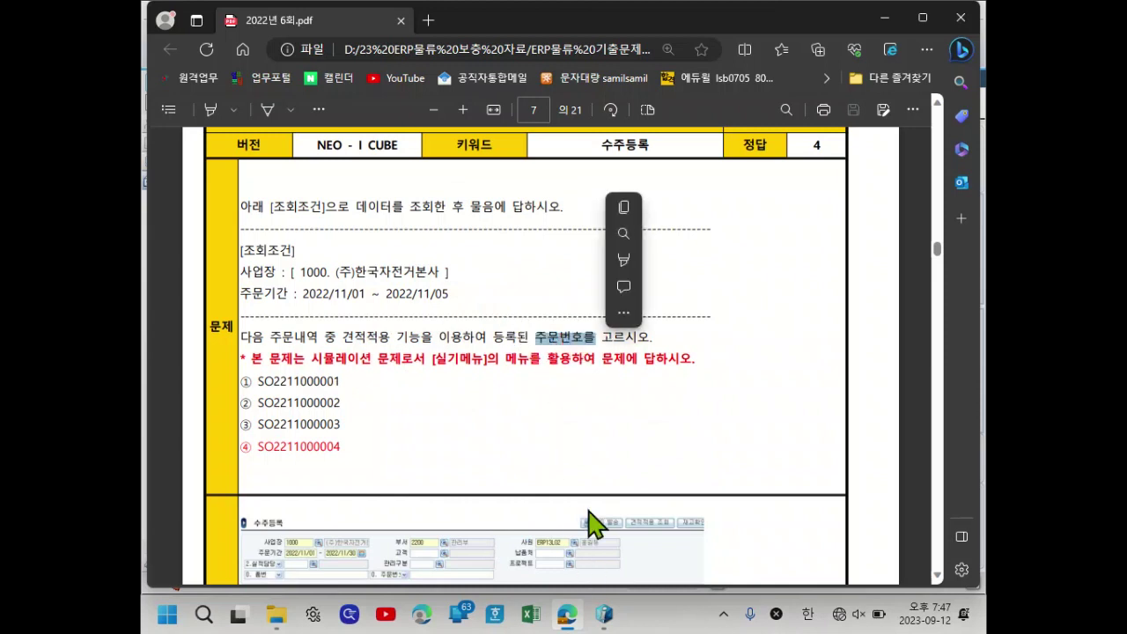
- Switch to iCUBE, open 수주등록, and query orders with 주문기간 2022/11/01 ~ 2022/11/05
left_click(604, 614)
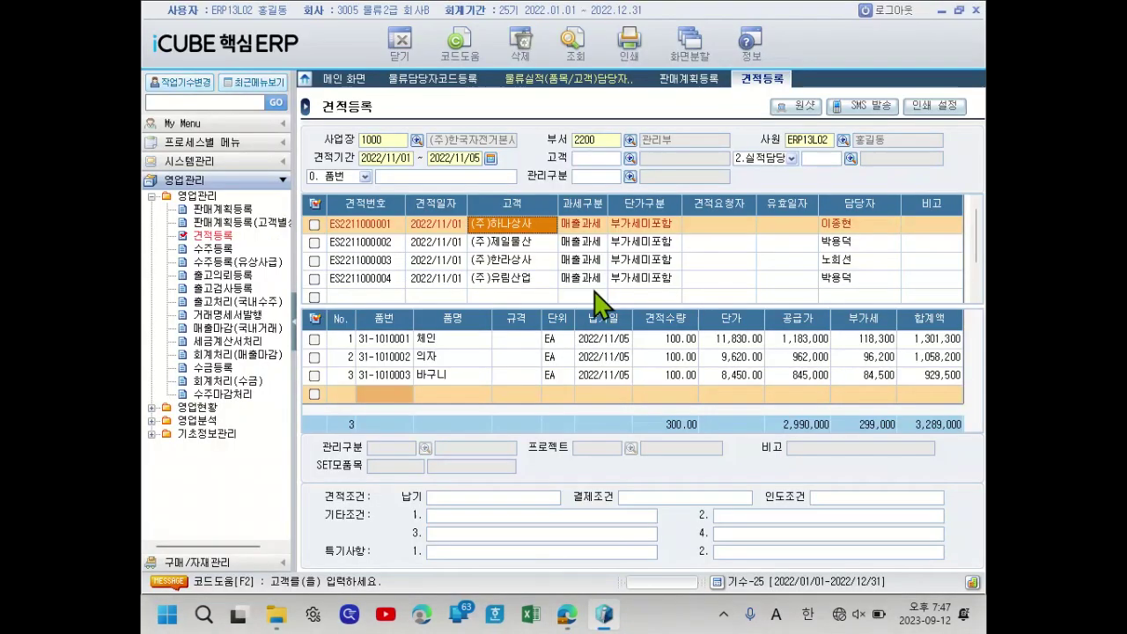
left_click(215, 250)
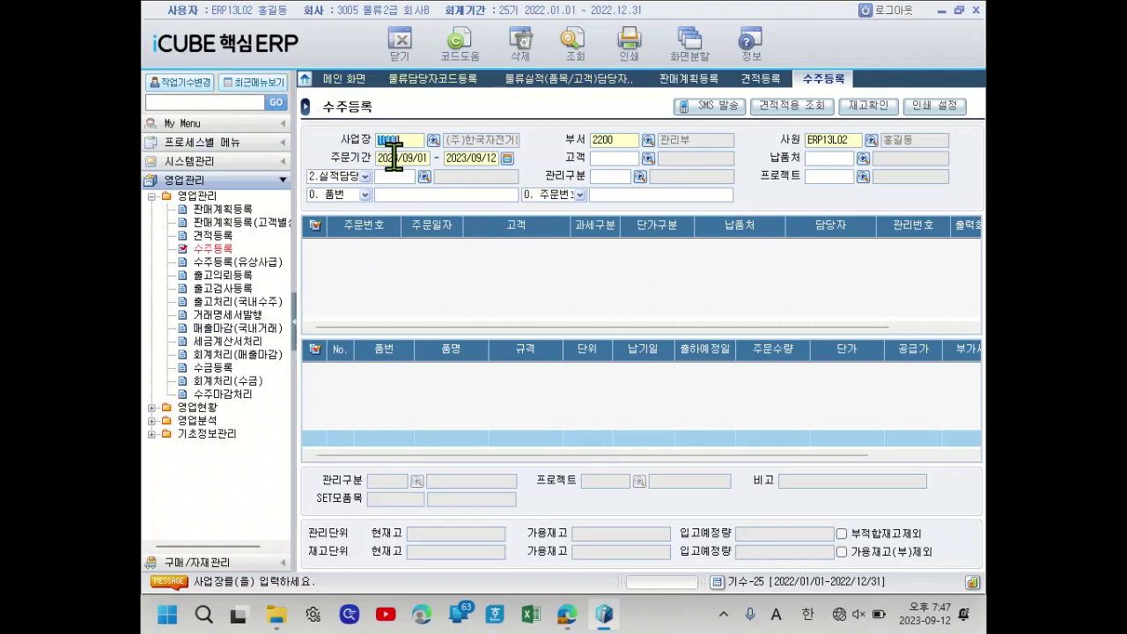
key("Return")
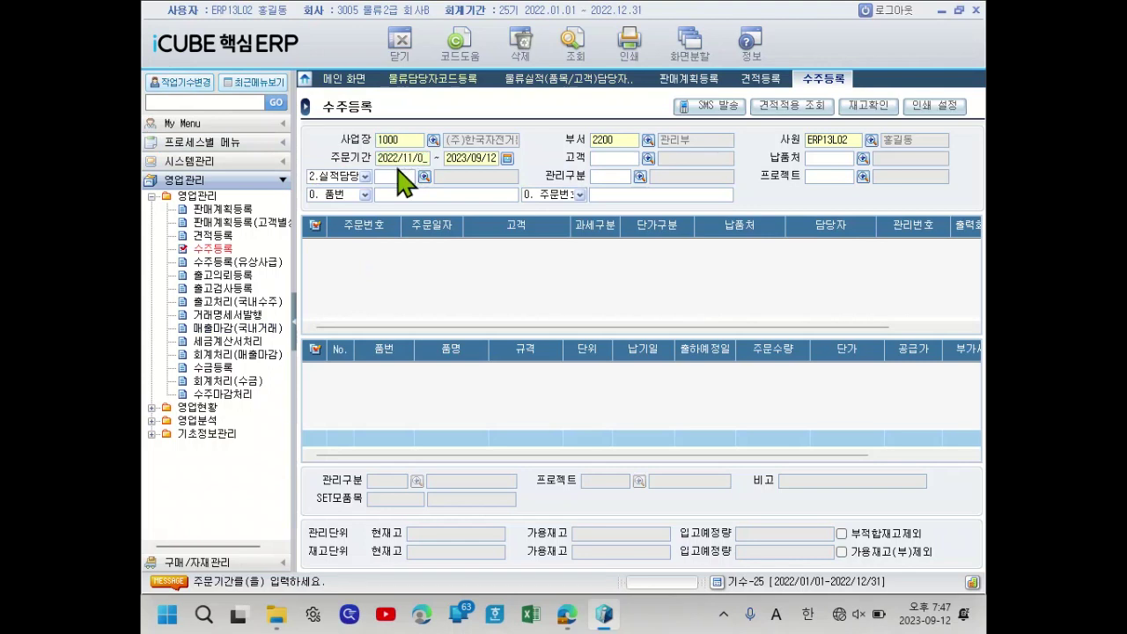
type("2022/11/05")
key("Return")
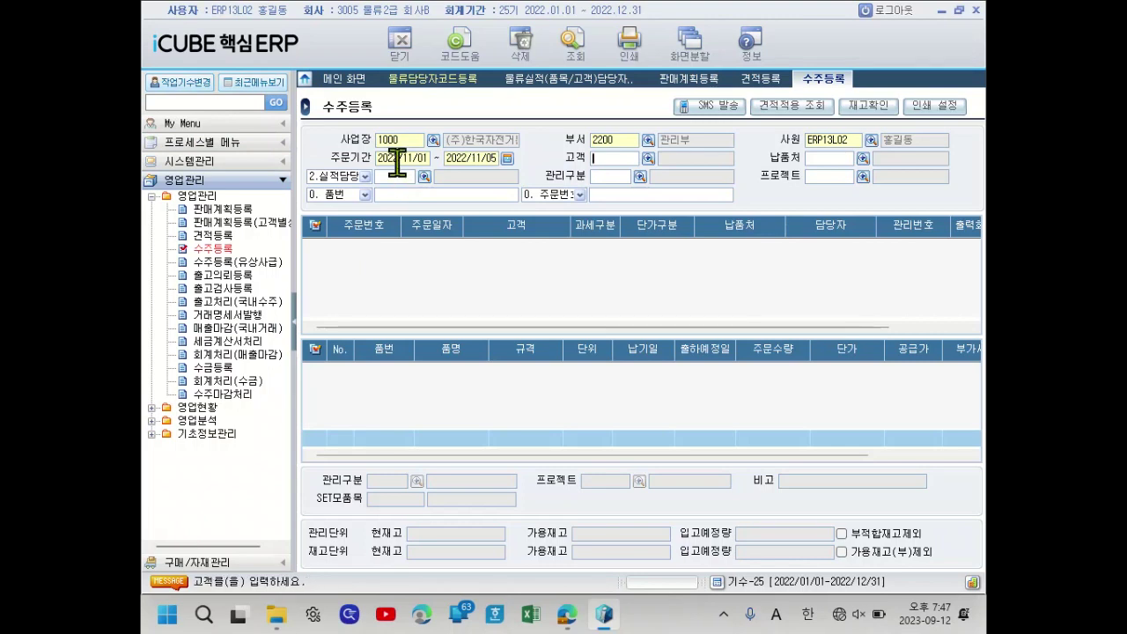
left_click(574, 45)
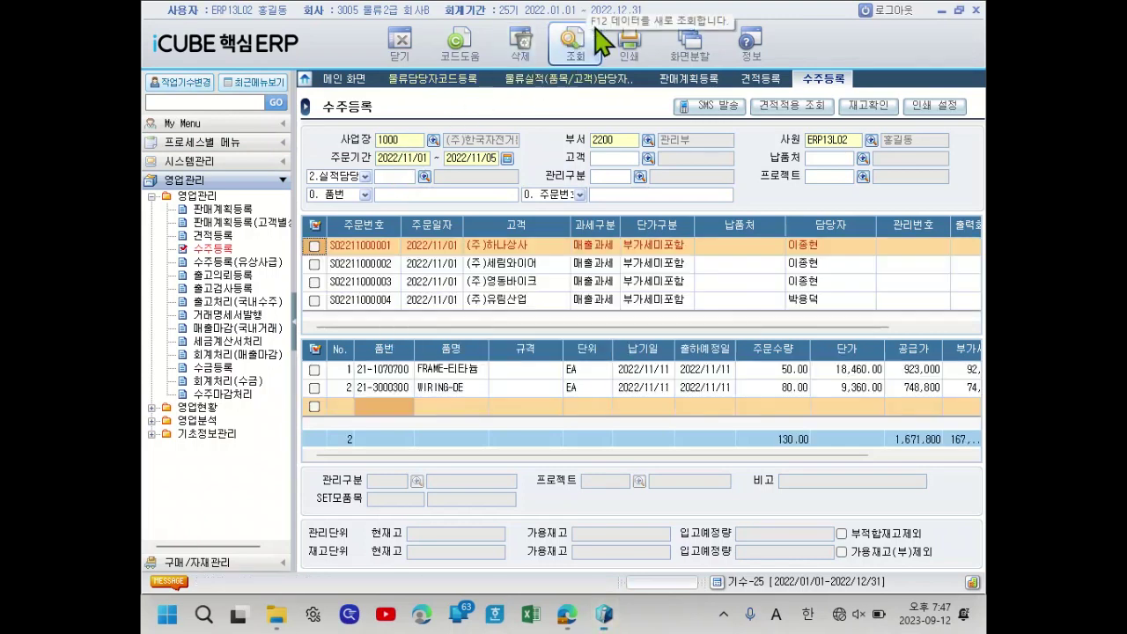
- Check the [수주등록] 이력정보 for the first item of the (주)하나상사 order and close the message
left_click(496, 248)
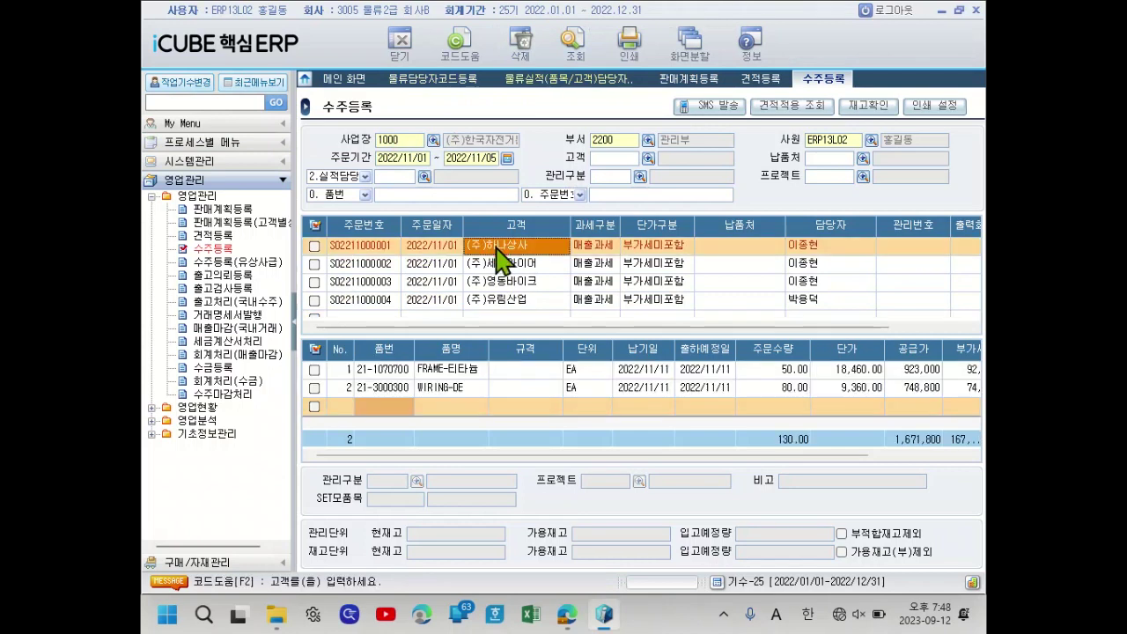
left_click(543, 369)
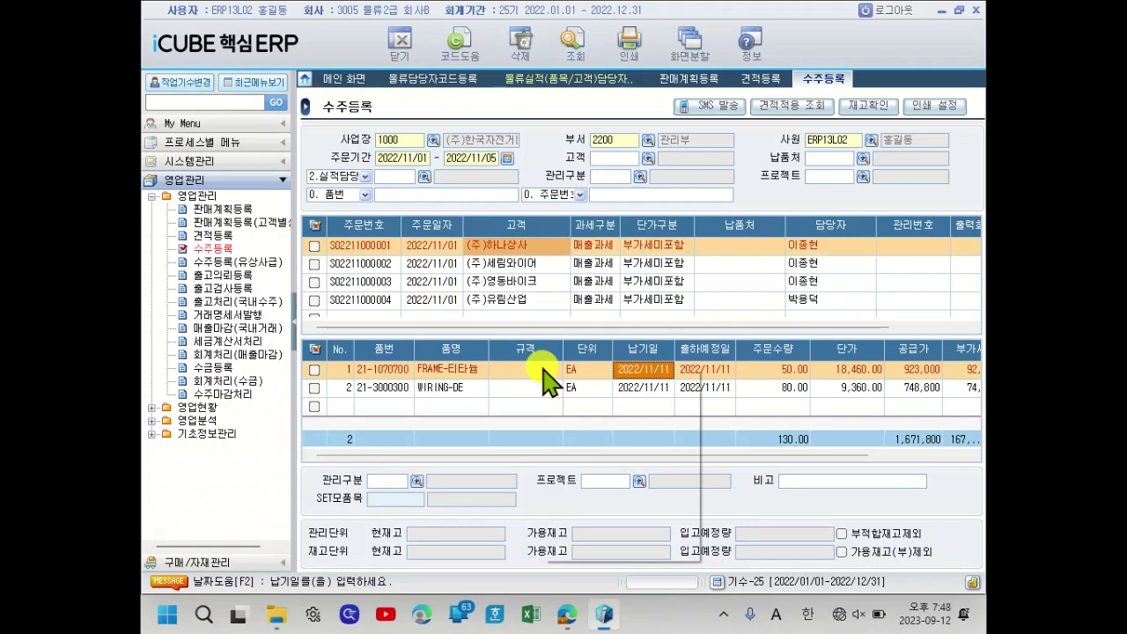
right_click(546, 368)
mouse_move(561, 378)
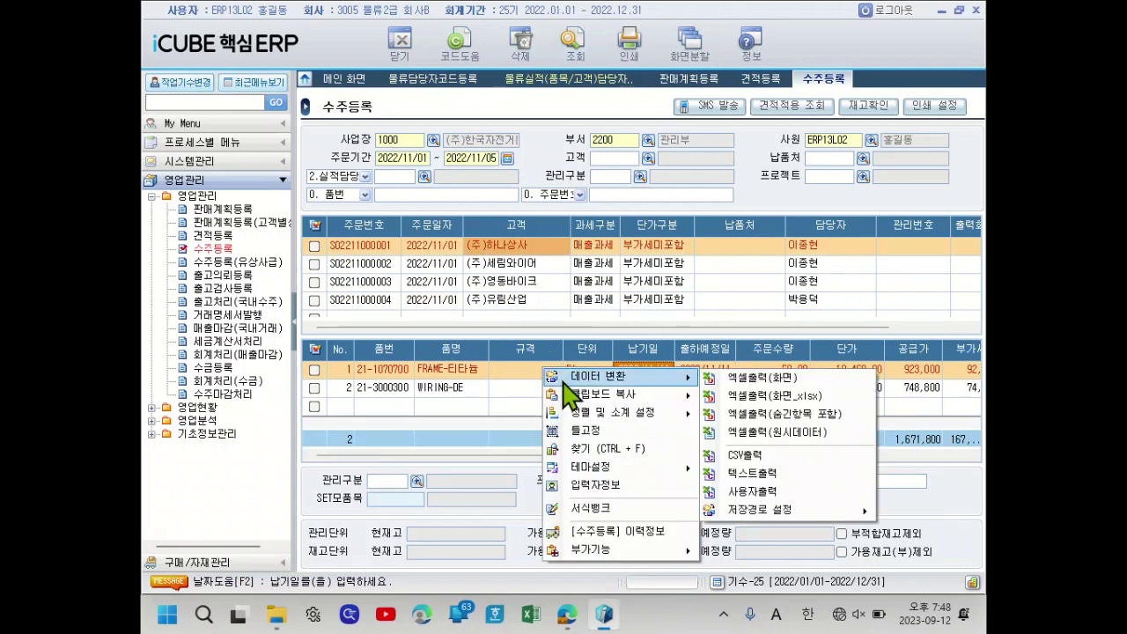
left_click(640, 532)
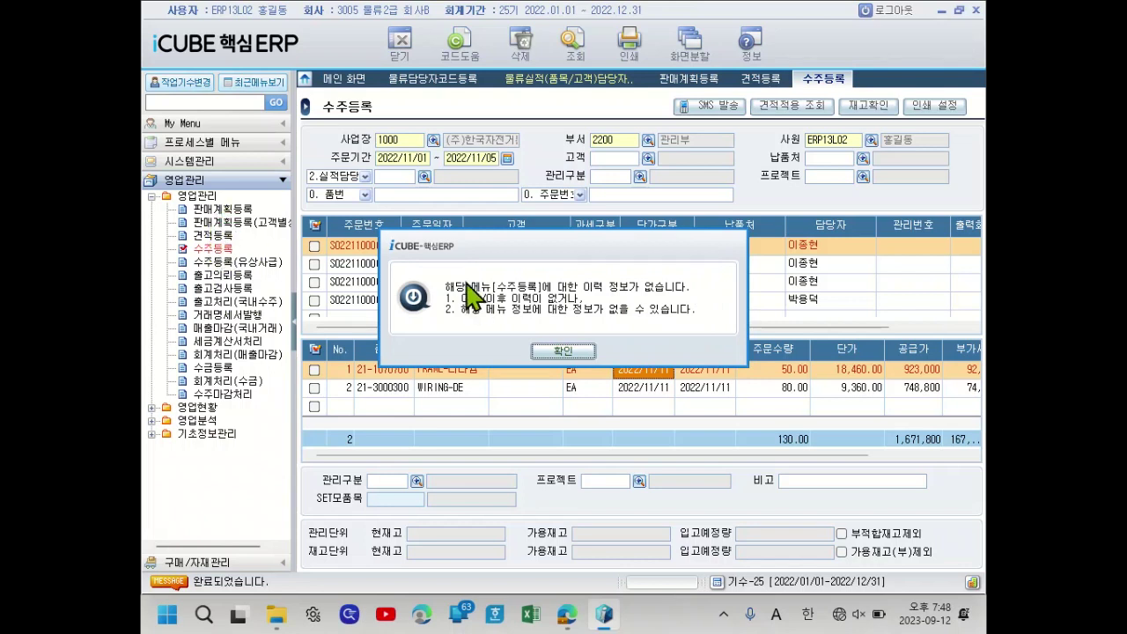
left_click(562, 351)
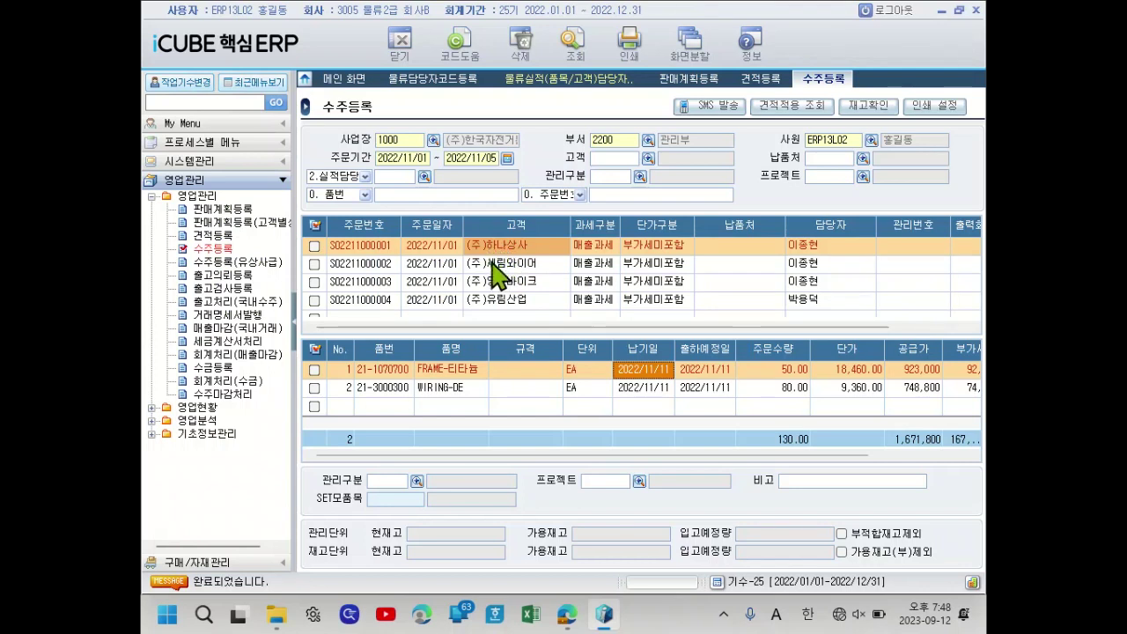
- Check the [수주등록] 이력정보 for the GEAR REAR C item of the (주)세림와이어 order and close the message
left_click(486, 248)
left_click(488, 266)
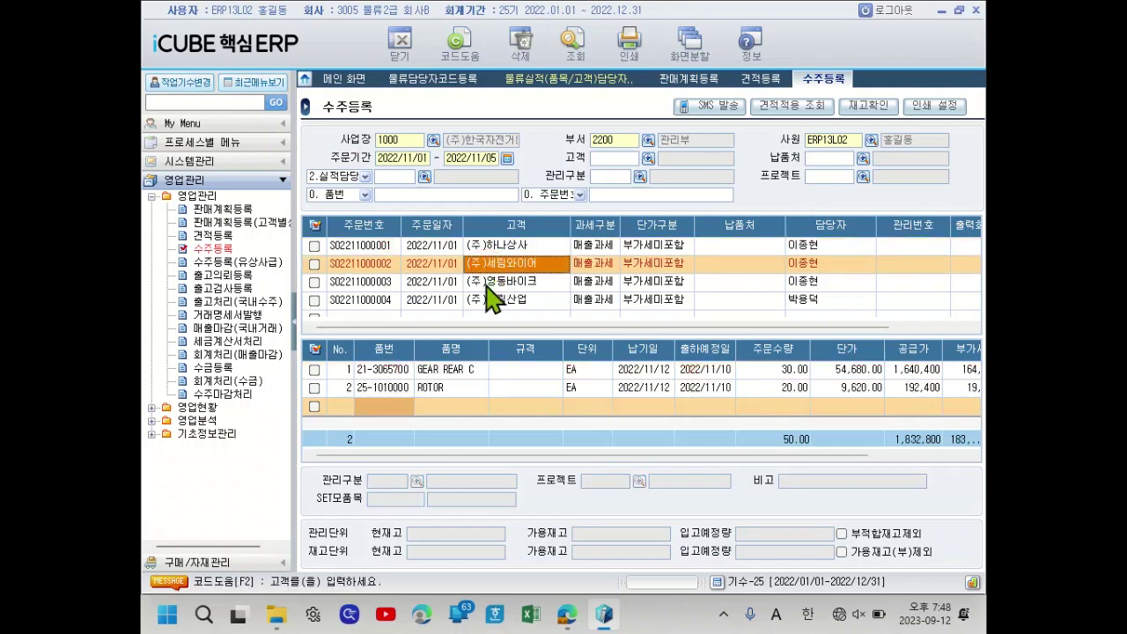
left_click(554, 377)
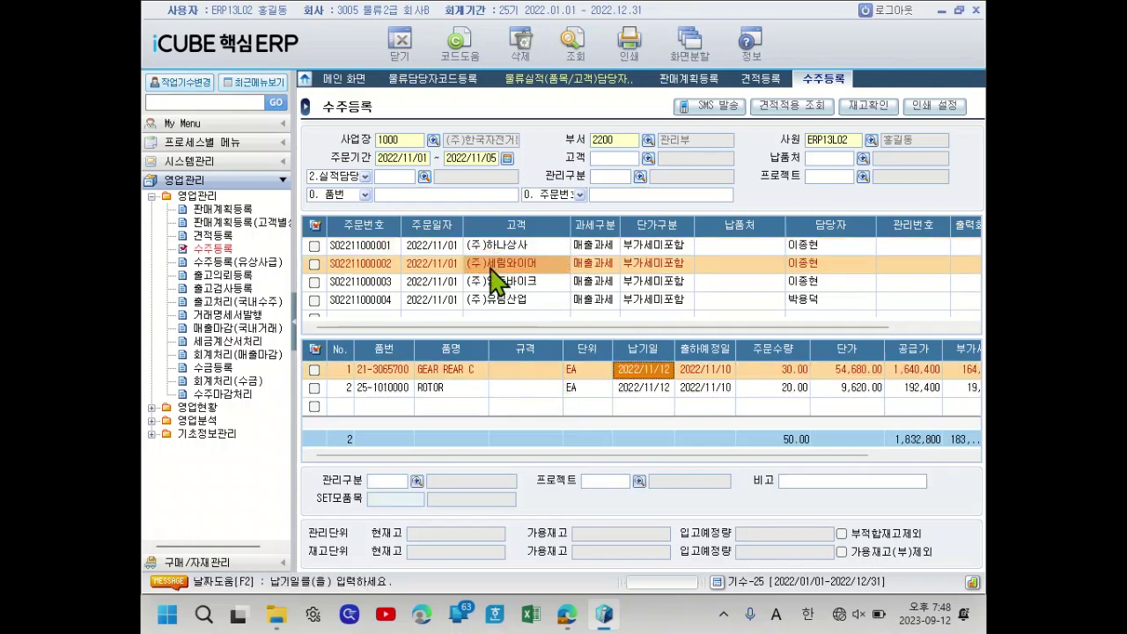
right_click(582, 379)
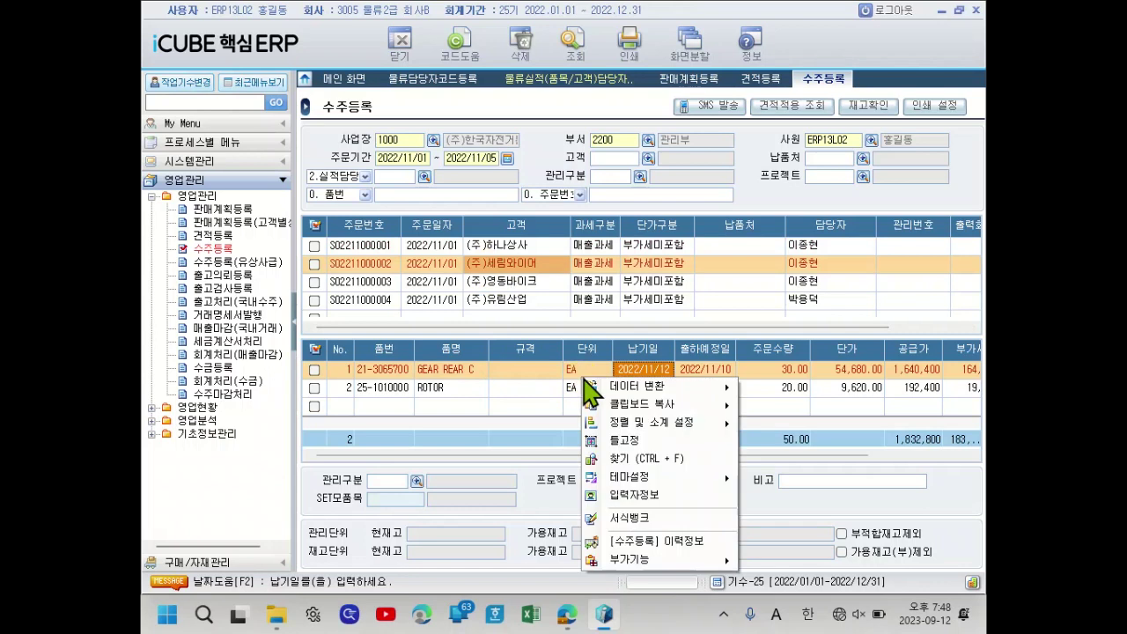
left_click(671, 542)
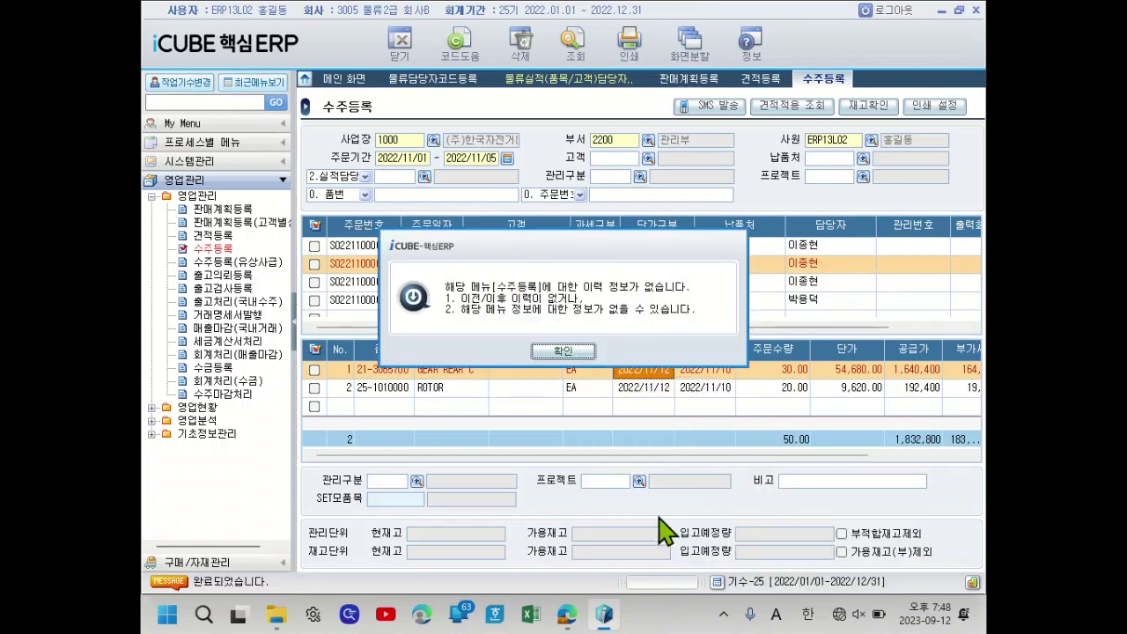
left_click(573, 352)
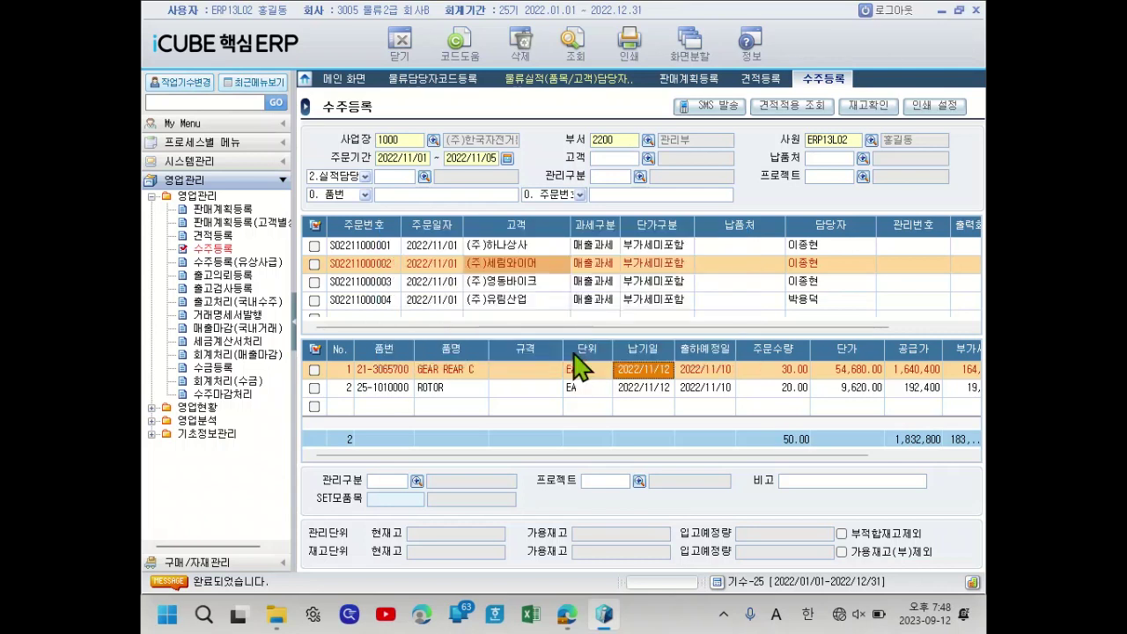
- Check the [수주등록] 이력정보 for the first item of the (주)영동바이크 order and close the message
left_click(539, 284)
left_click(530, 368)
right_click(533, 368)
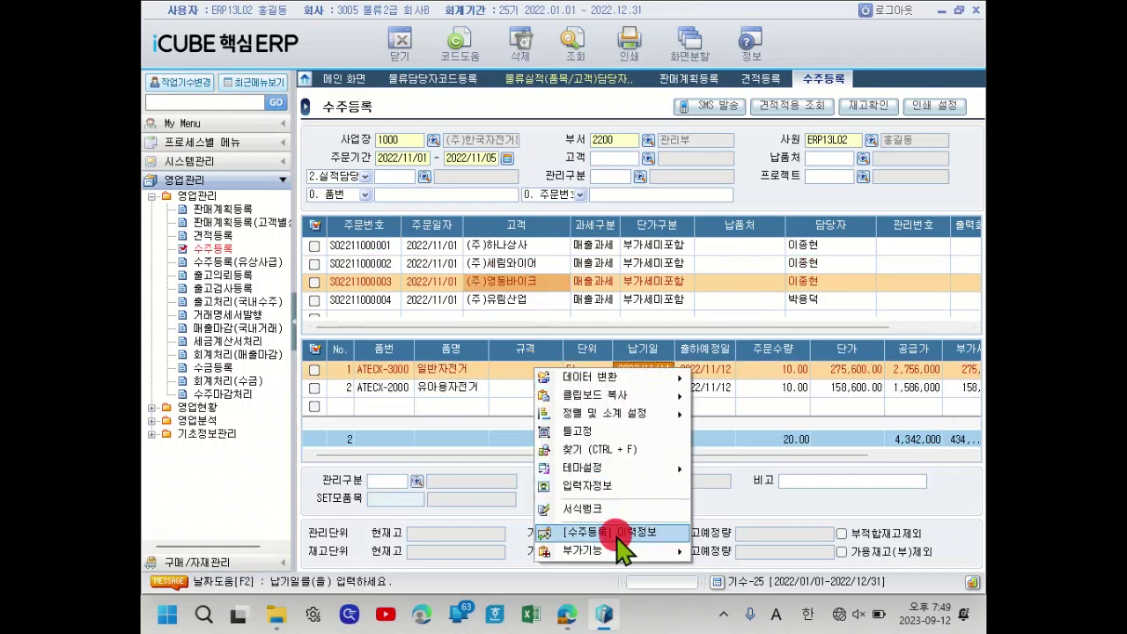
left_click(551, 534)
left_click(563, 353)
- Check the [수주등록] 이력정보 for the NAX-A420 item of the (주)유림산업 order and close the progress window
left_click(512, 302)
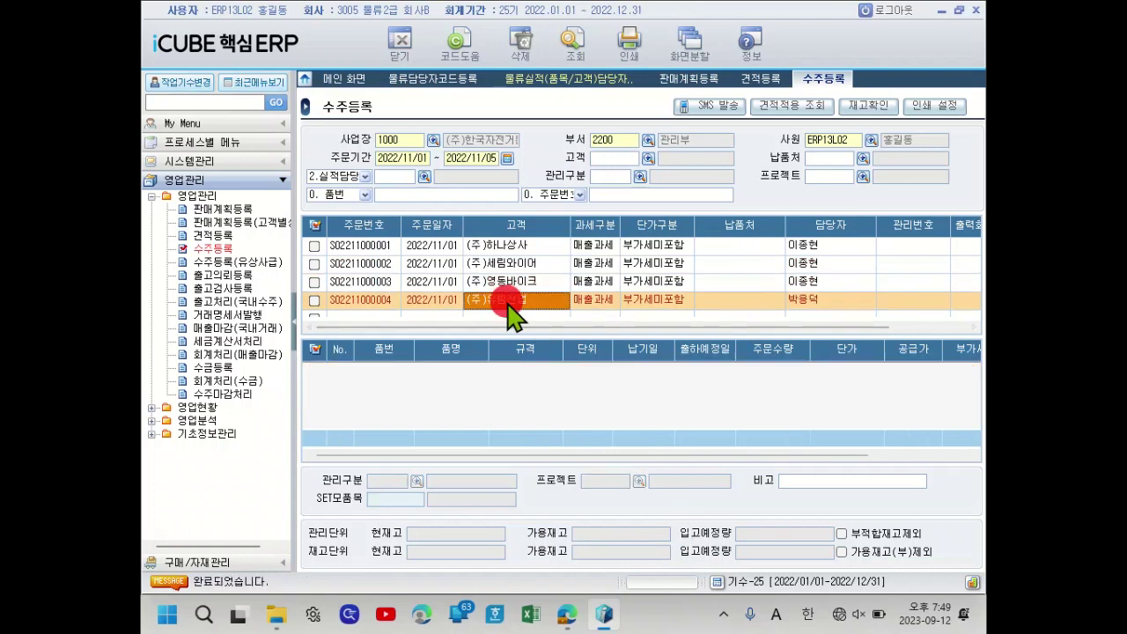
left_click(539, 392)
right_click(537, 369)
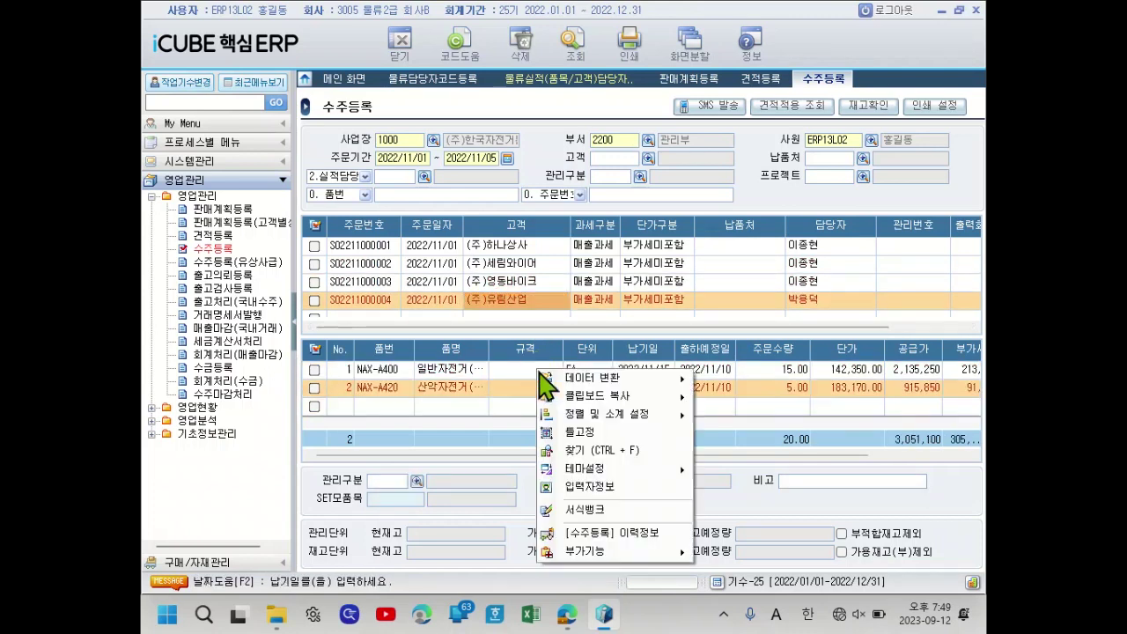
left_click(642, 544)
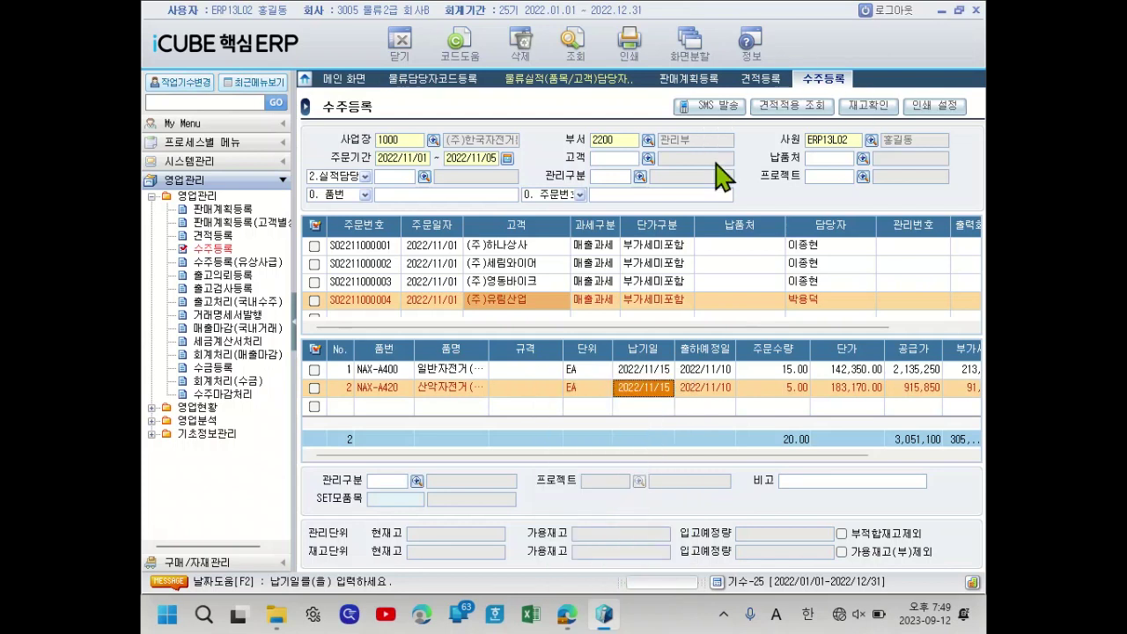
left_click_drag(643, 201, 709, 98)
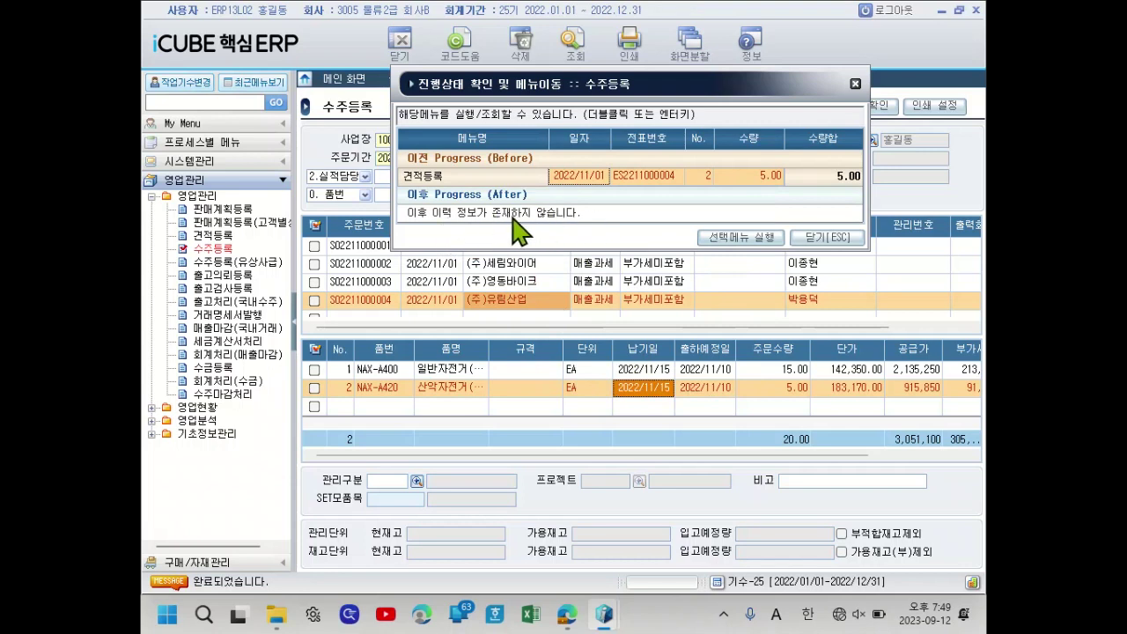
left_click(424, 201)
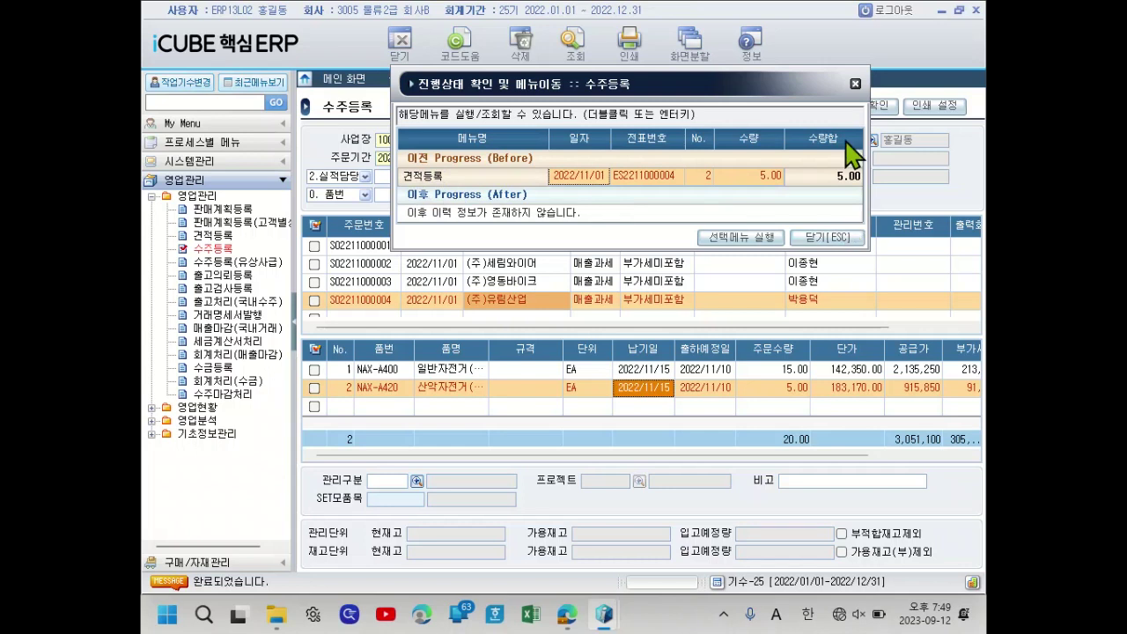
left_click(854, 85)
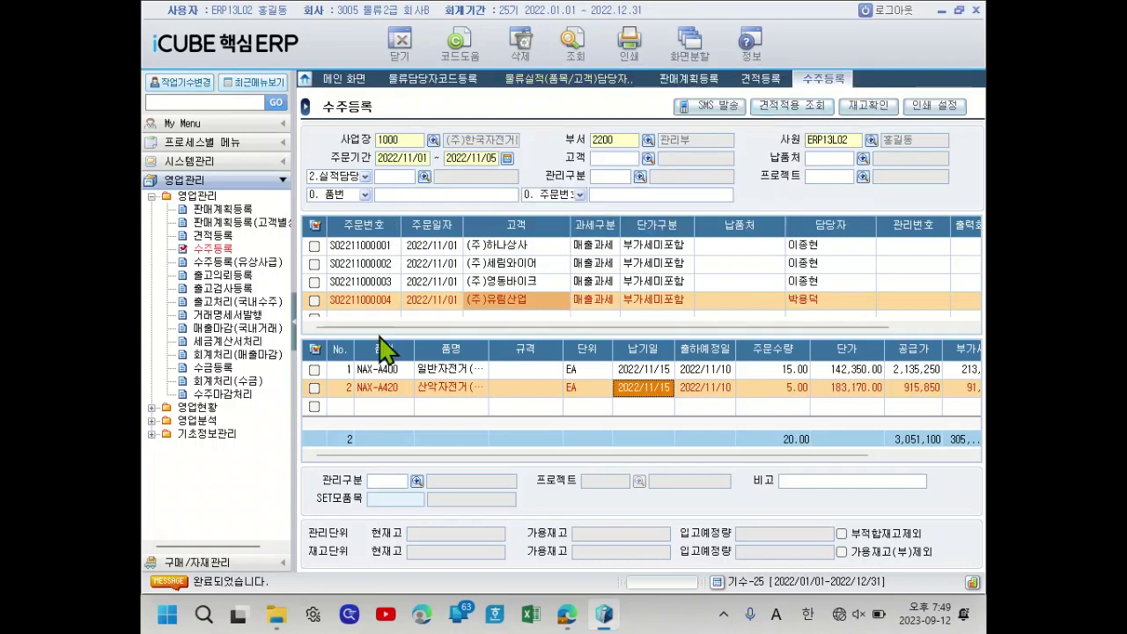
- Switch to the exam PDF, review the 수주등록 question's 문제풀이, and go on to the 출고처리(국내수주) question on page 8
left_click(565, 617)
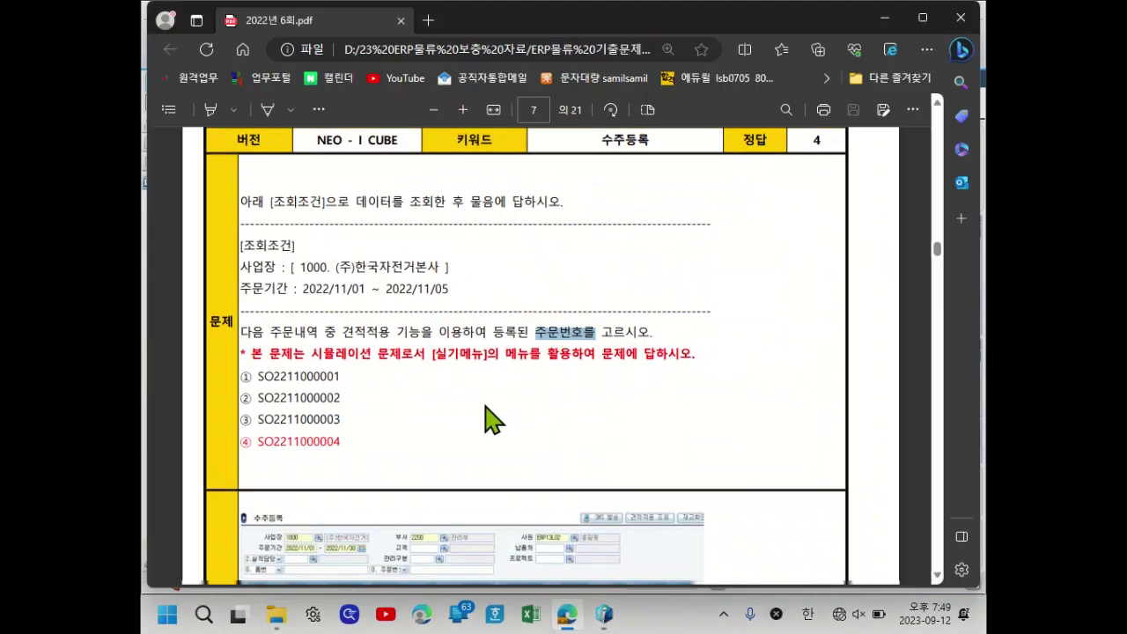
scroll(489, 421, "down", 3)
scroll(493, 421, "down", 15)
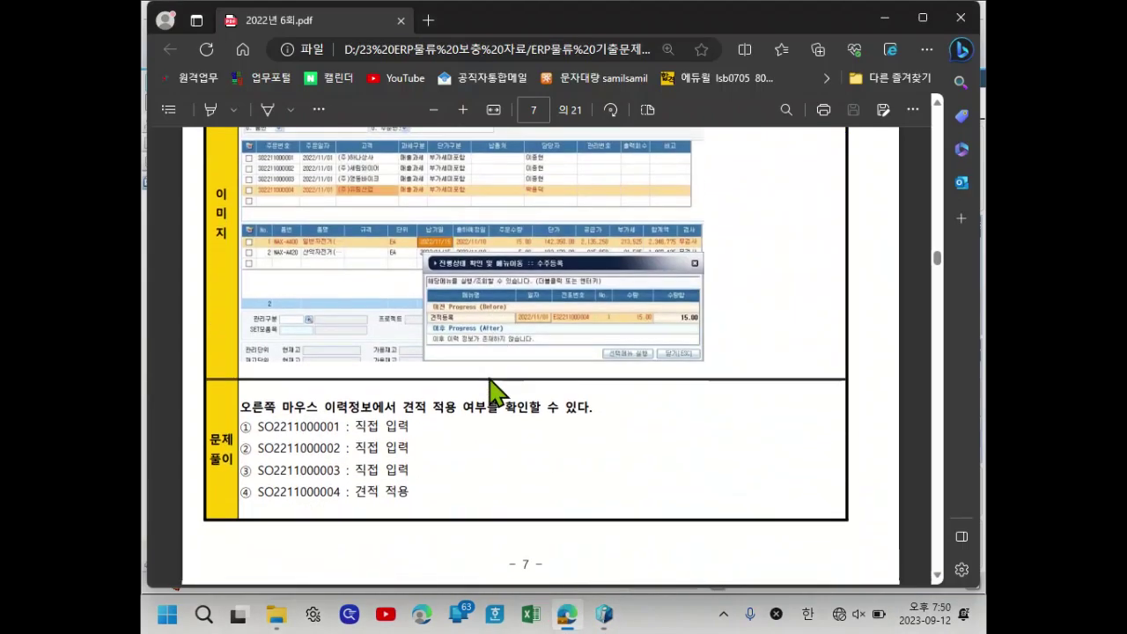
scroll(488, 397, "down", 1)
scroll(493, 388, "up", 1)
scroll(491, 387, "down", 1)
scroll(488, 383, "up", 1)
scroll(493, 396, "down", 2)
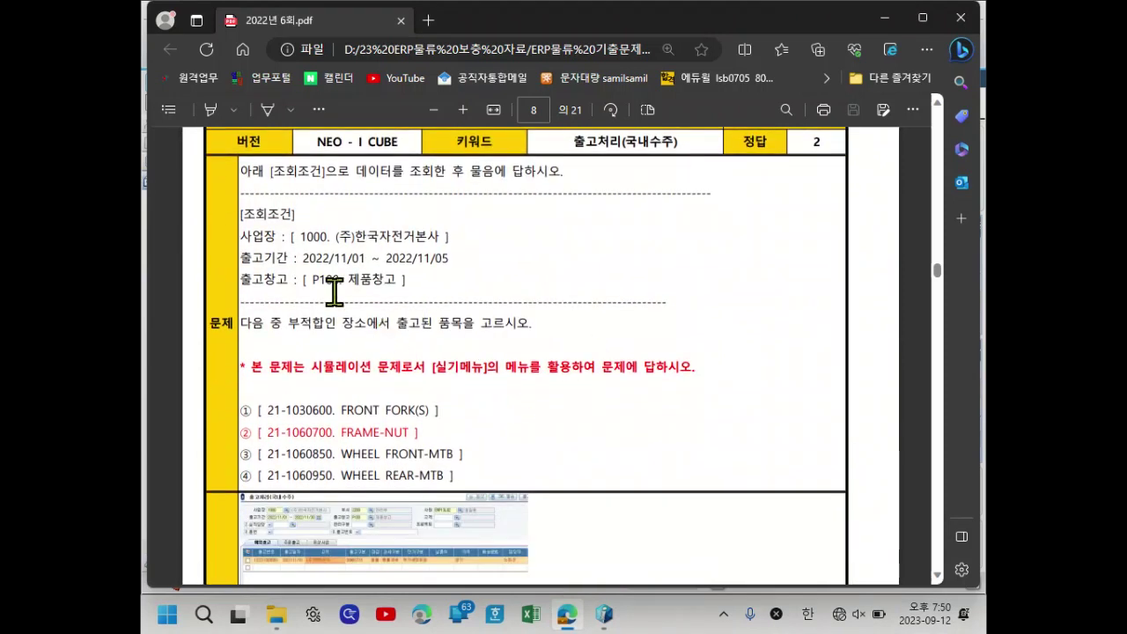
- Mark 출고기간, 출고창고 and the phrase 부적합인 장소에서 출고된 품목 in the 출고처리(국내수주) question to review what it asks
left_click_drag(240, 258, 301, 258)
left_click_drag(240, 280, 422, 287)
left_click(273, 326)
left_click_drag(257, 325, 360, 333)
left_click_drag(288, 324, 453, 328)
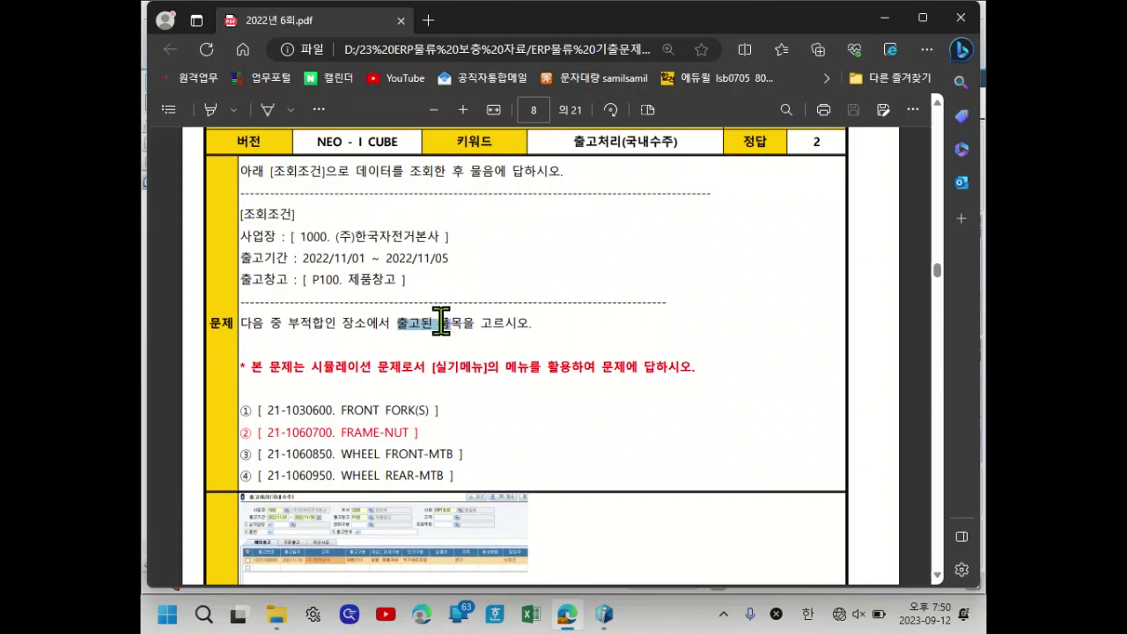
left_click(301, 324)
left_click_drag(361, 324, 368, 325)
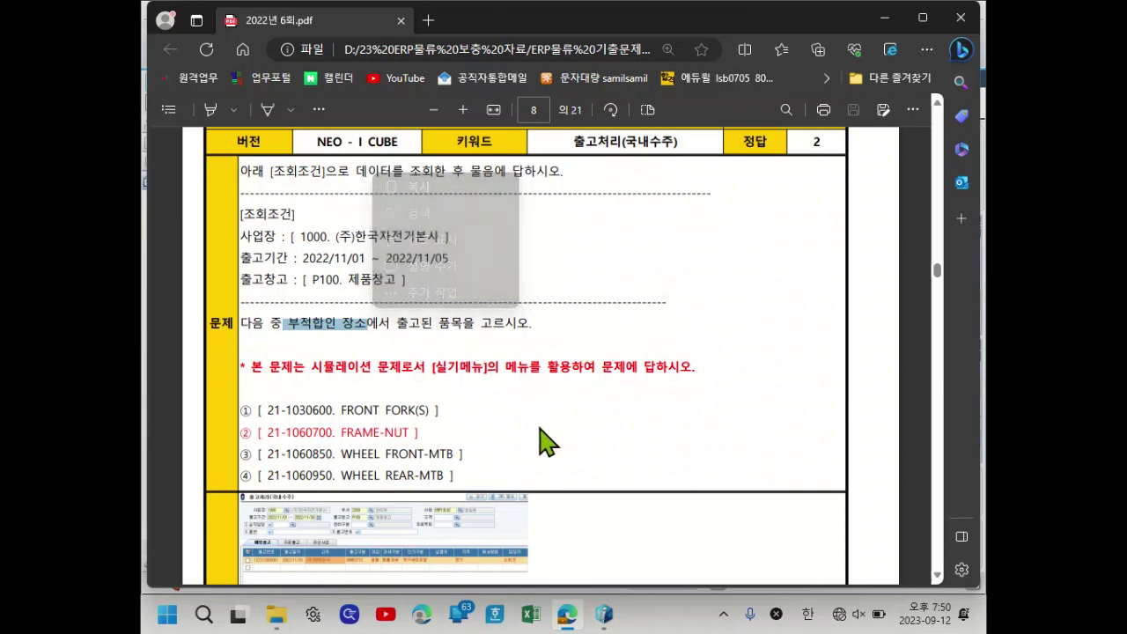
left_click(573, 372)
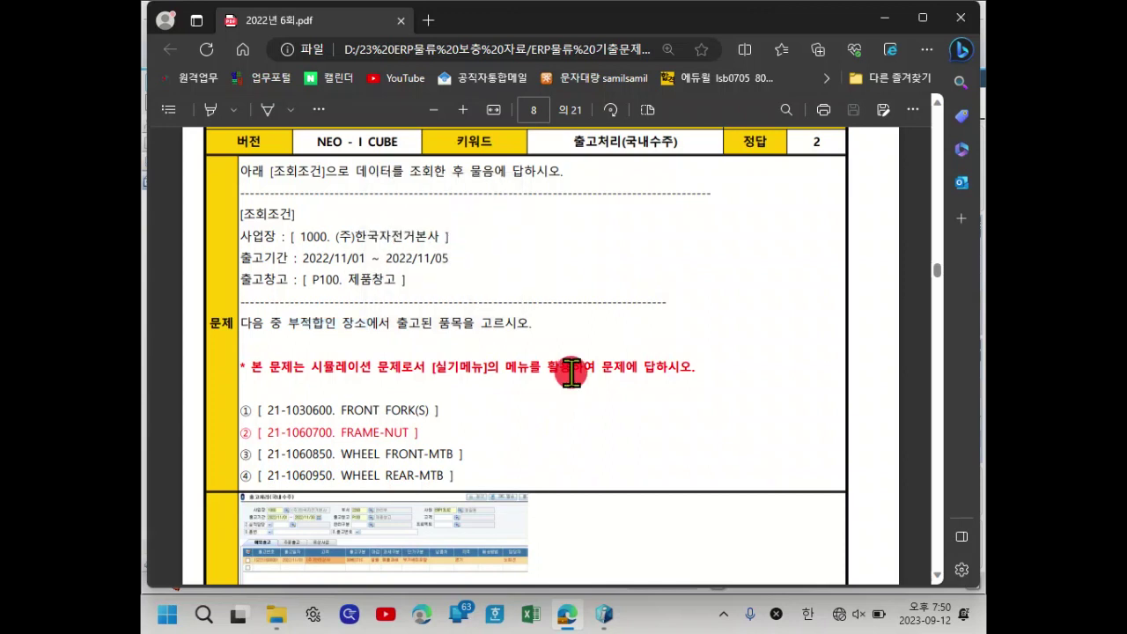
- Switch to iCUBE, open 출고처리(국내수주), query 출고기간 2022/11/01 ~ 2022/11/05 for 출고창고 P100, and list the (주)한라상사 shipment's items
left_click(604, 614)
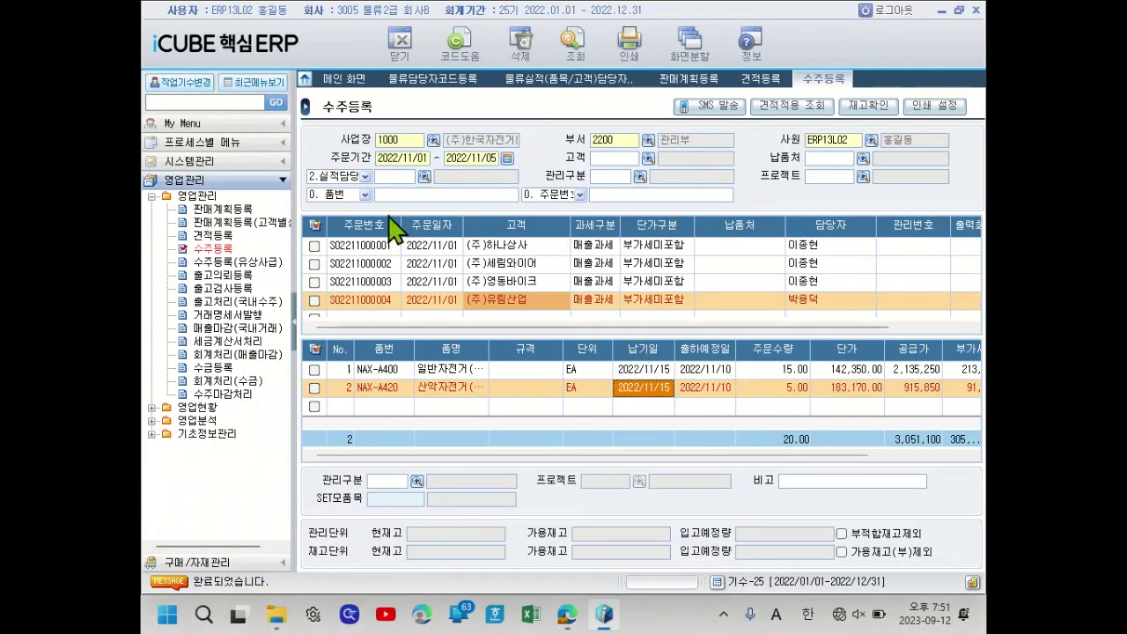
left_click(237, 305)
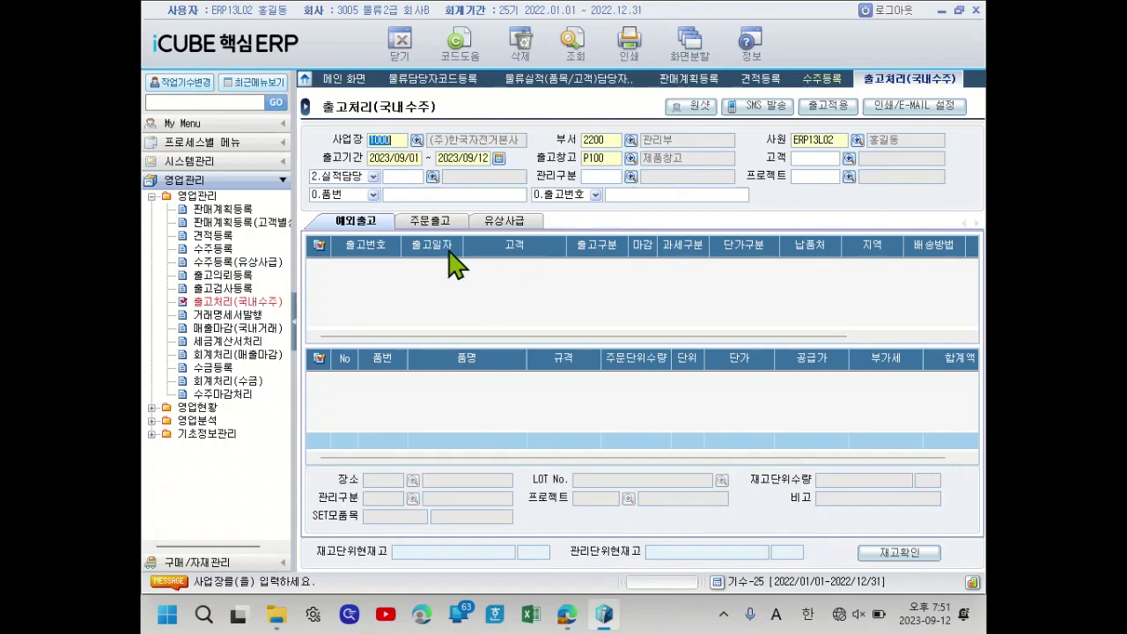
left_click(397, 157)
type("2/11")
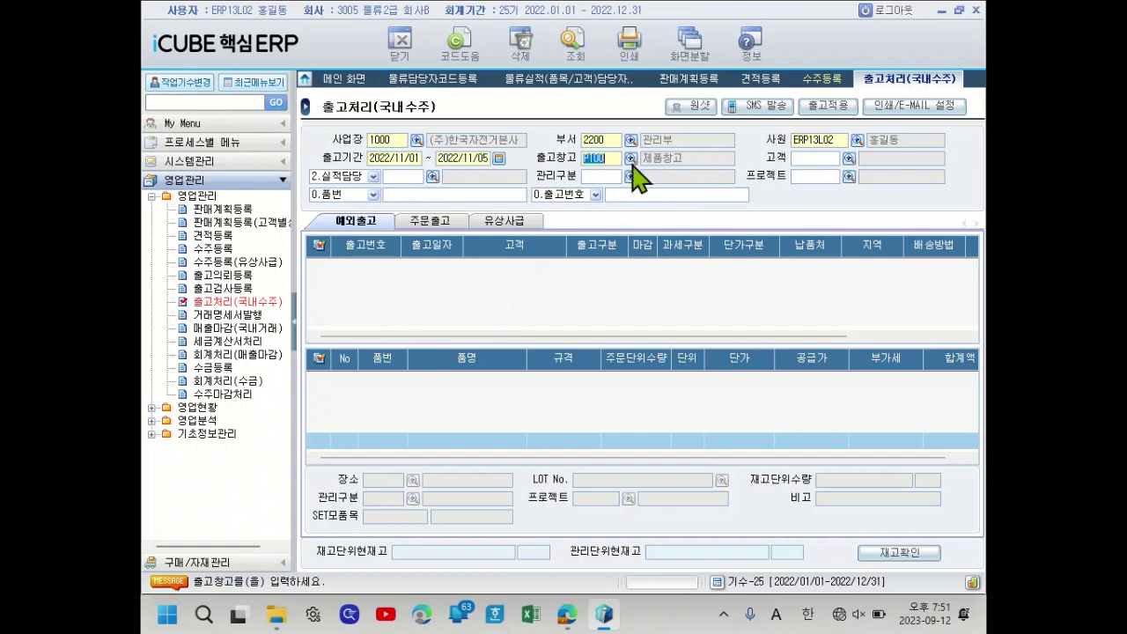
left_click(573, 39)
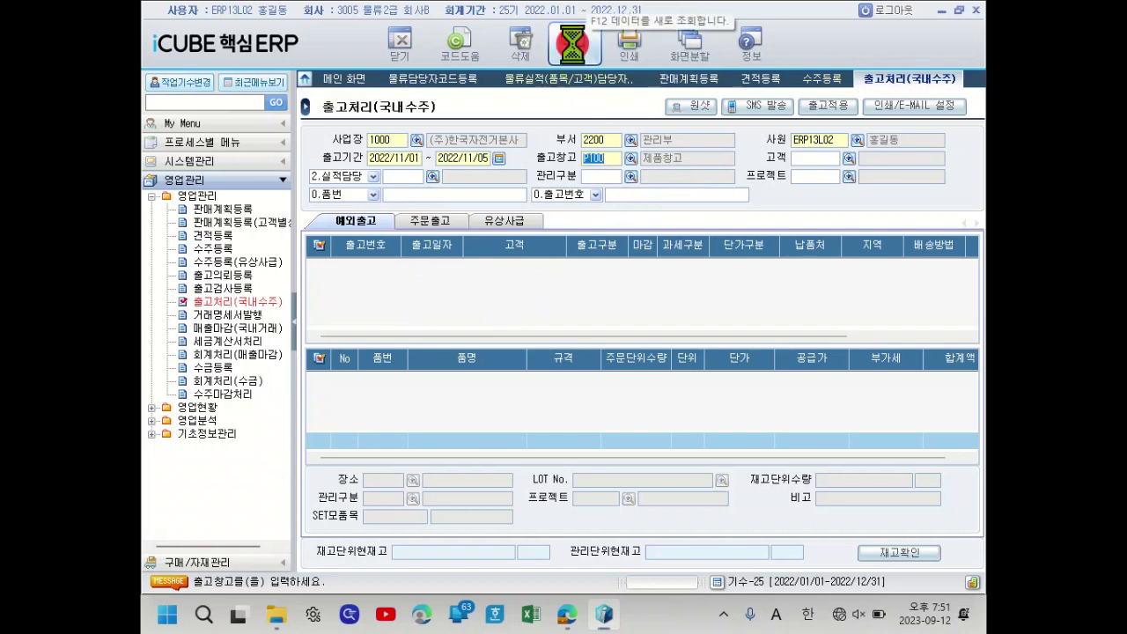
left_click(534, 265)
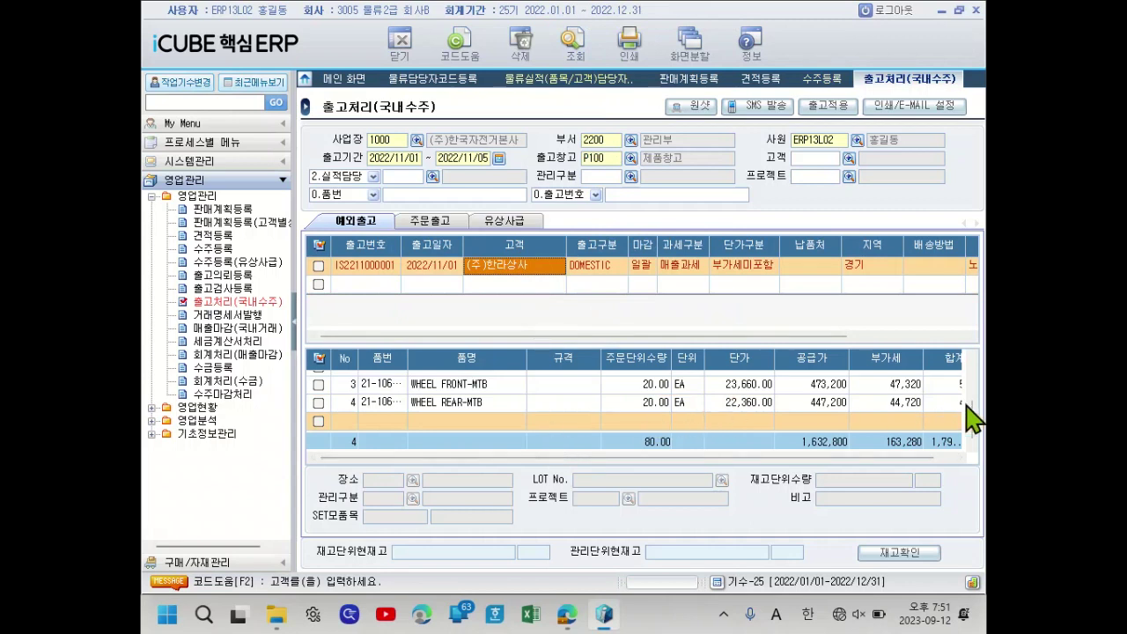
left_click_drag(971, 420, 971, 361)
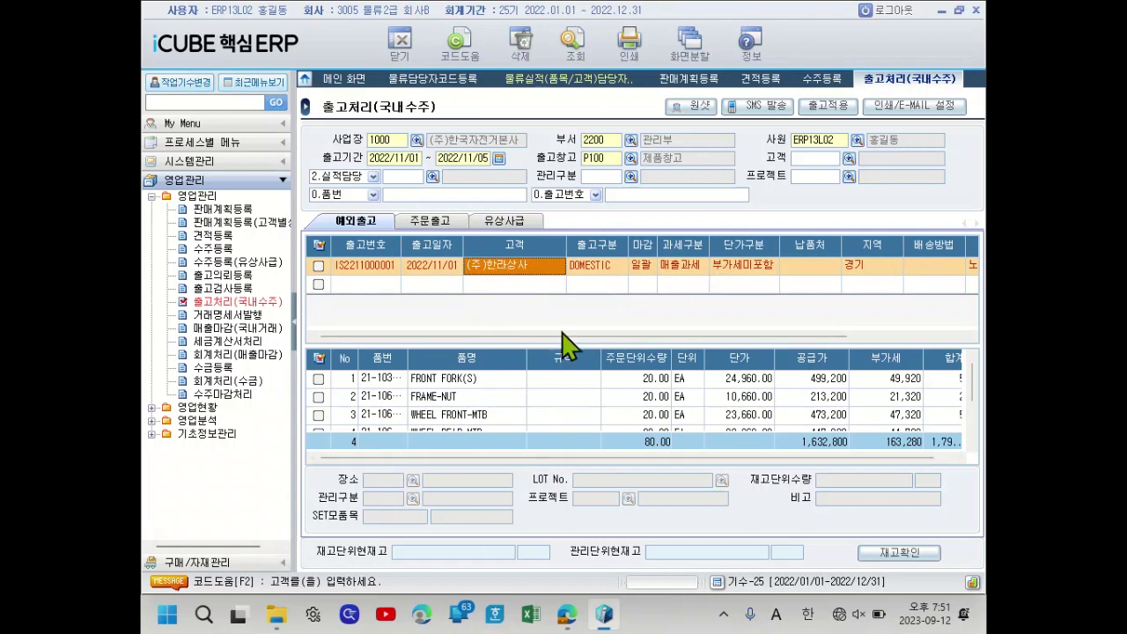
- Check the 장소 of the FRONT FORK(S) item and mark 부적합인 장소 in the exam PDF question
left_click(456, 379)
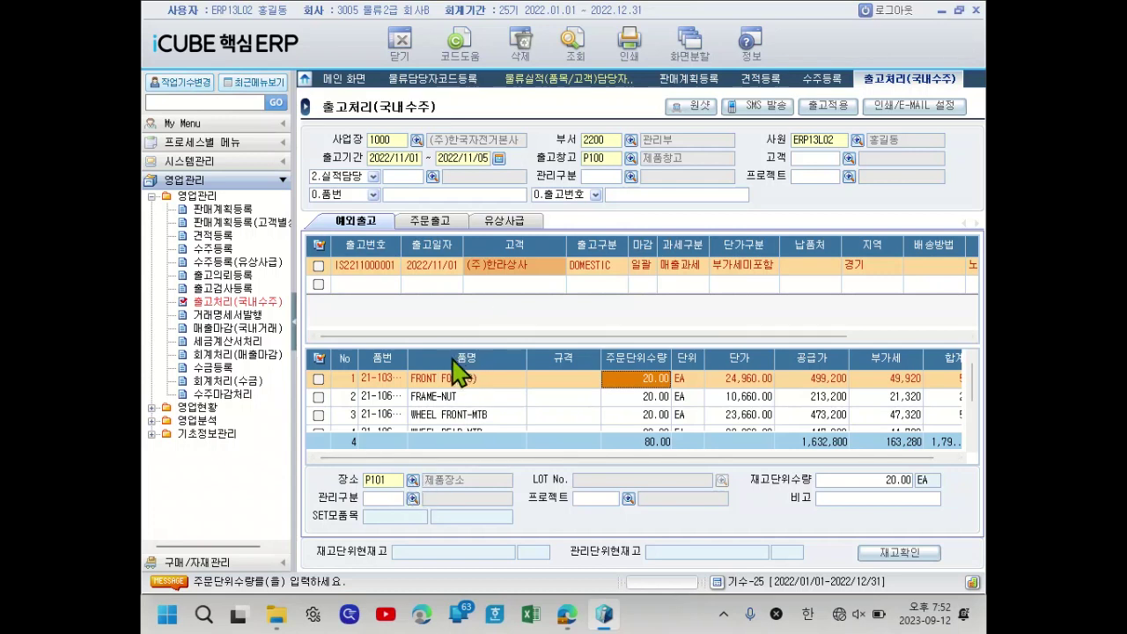
left_click(568, 618)
left_click_drag(289, 320, 368, 343)
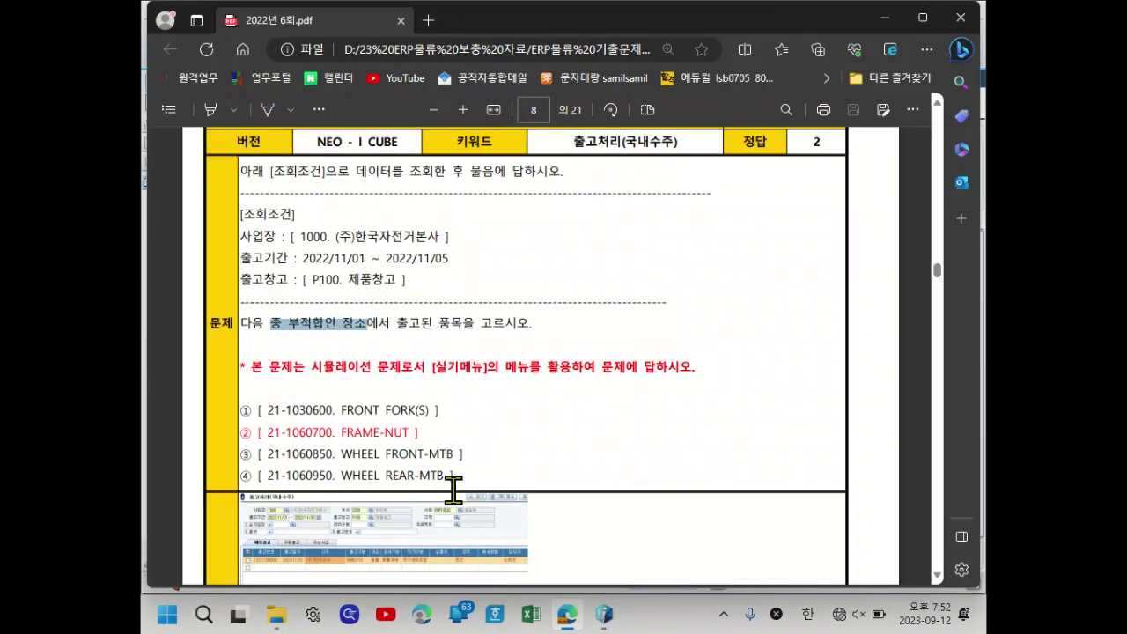
- Return to iCUBE and check the 장소 of the FRAME-NUT, WHEEL FRONT-MTB and WHEEL REAR-MTB items
left_click(604, 615)
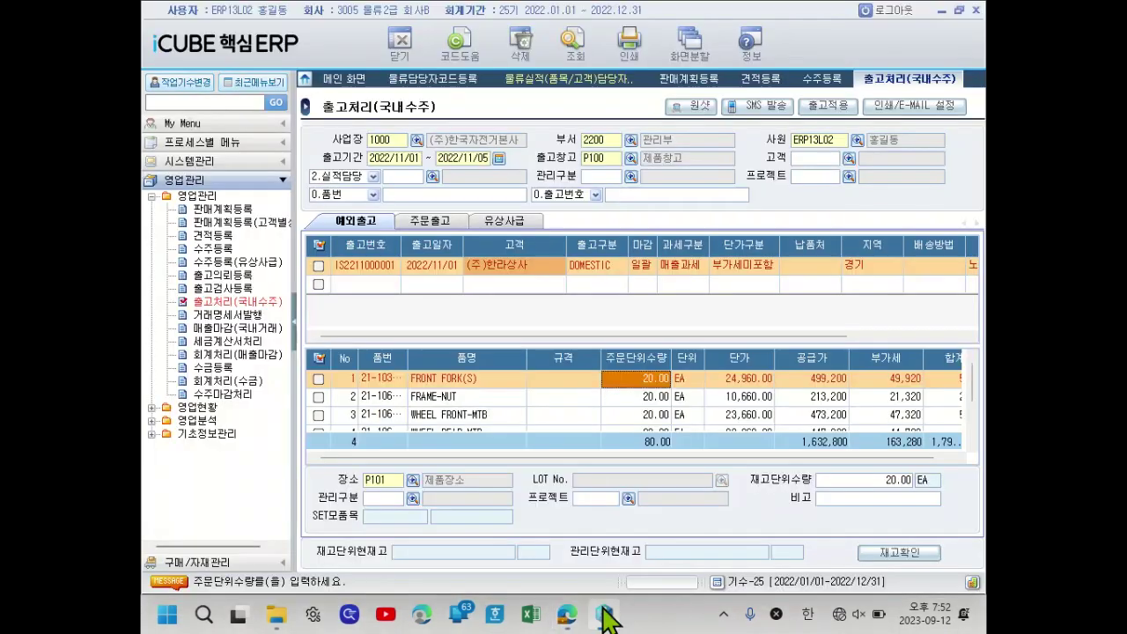
left_click(443, 399)
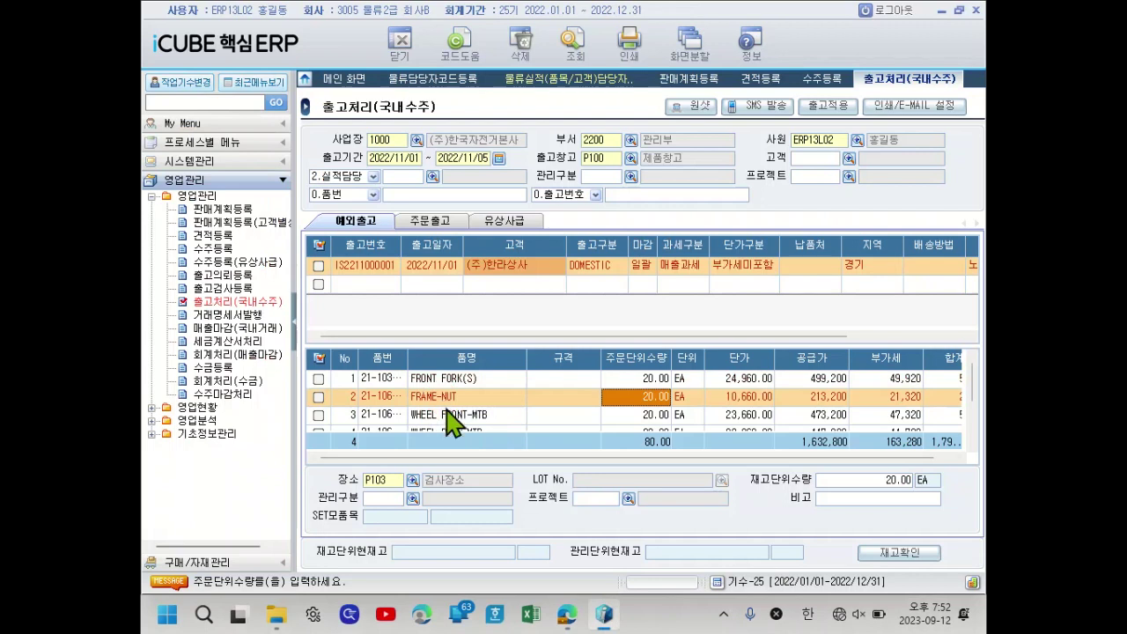
left_click(464, 414)
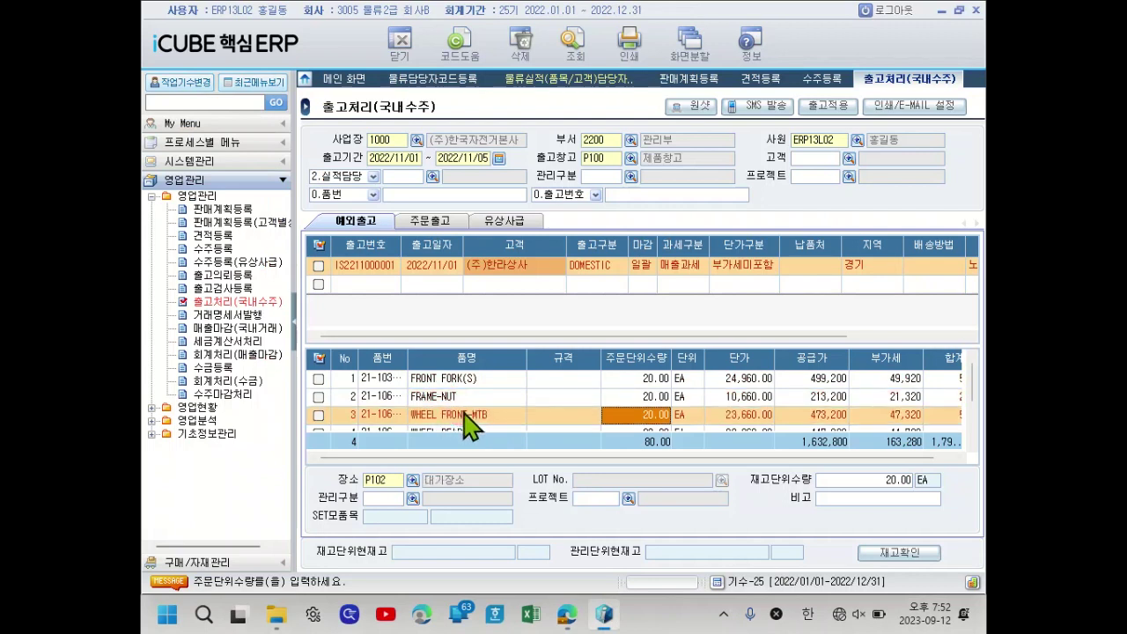
scroll(465, 417, "down", 1)
left_click(471, 405)
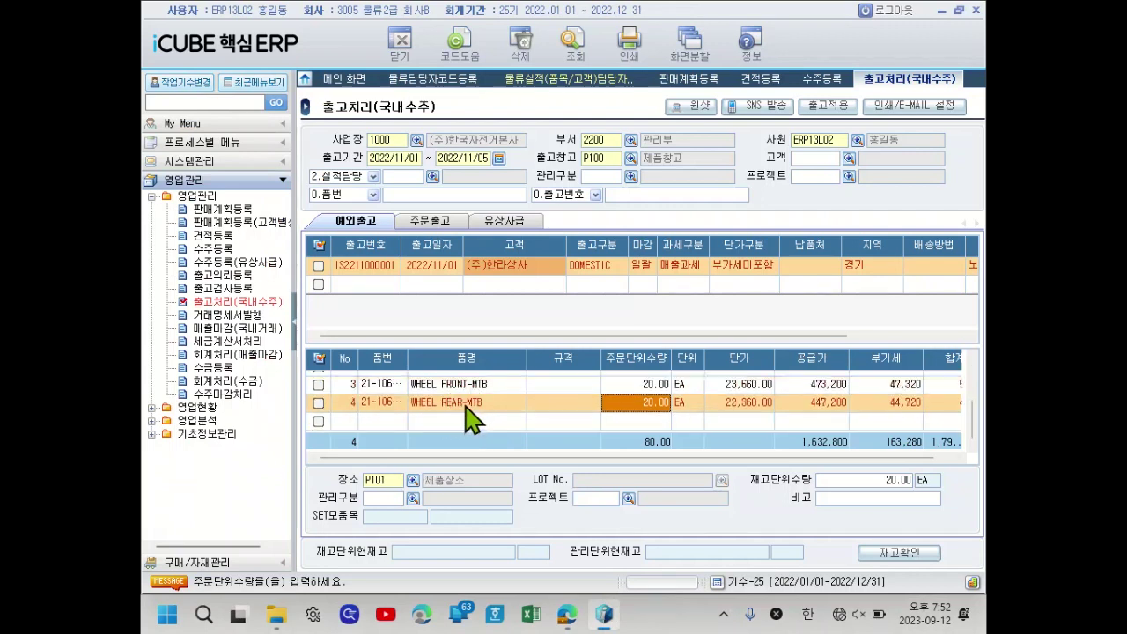
scroll(471, 421, "up", 2)
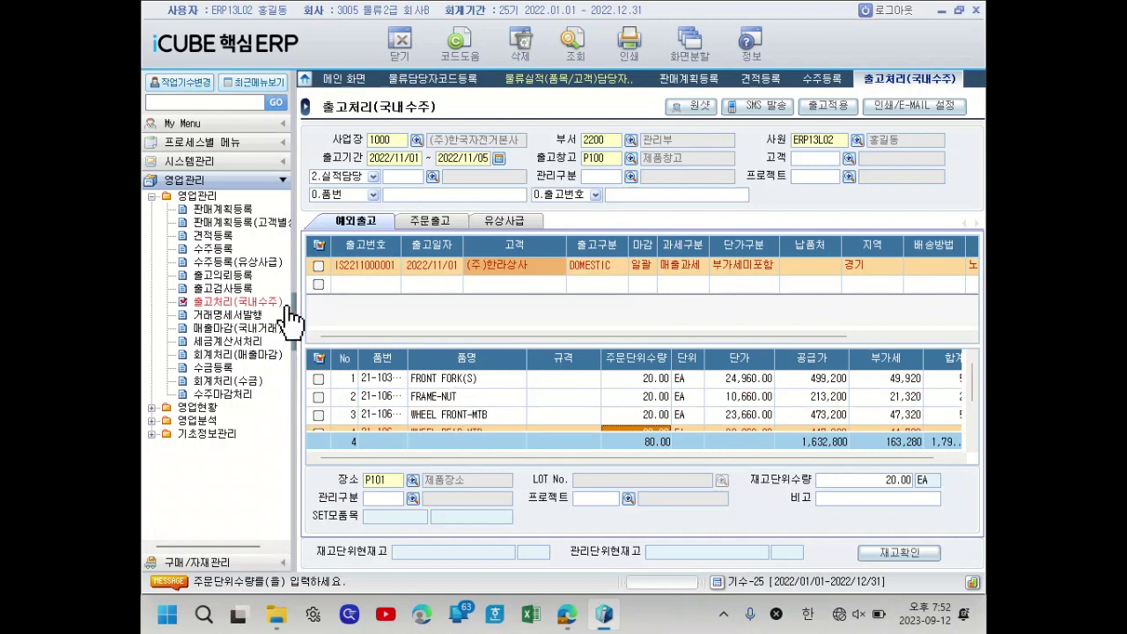
- Open 창고/공정(생산)/외주공정등록 under 시스템관리 and query the warehouses of 사업장 1000
scroll(246, 377, "right", 1)
scroll(255, 377, "left", 1)
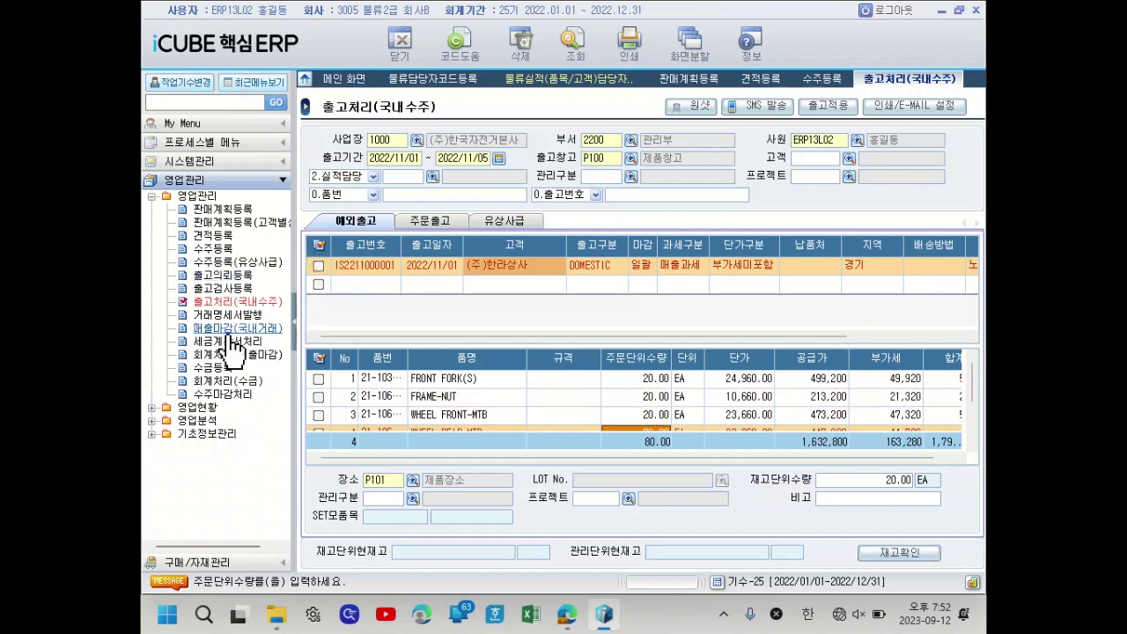
left_click(225, 162)
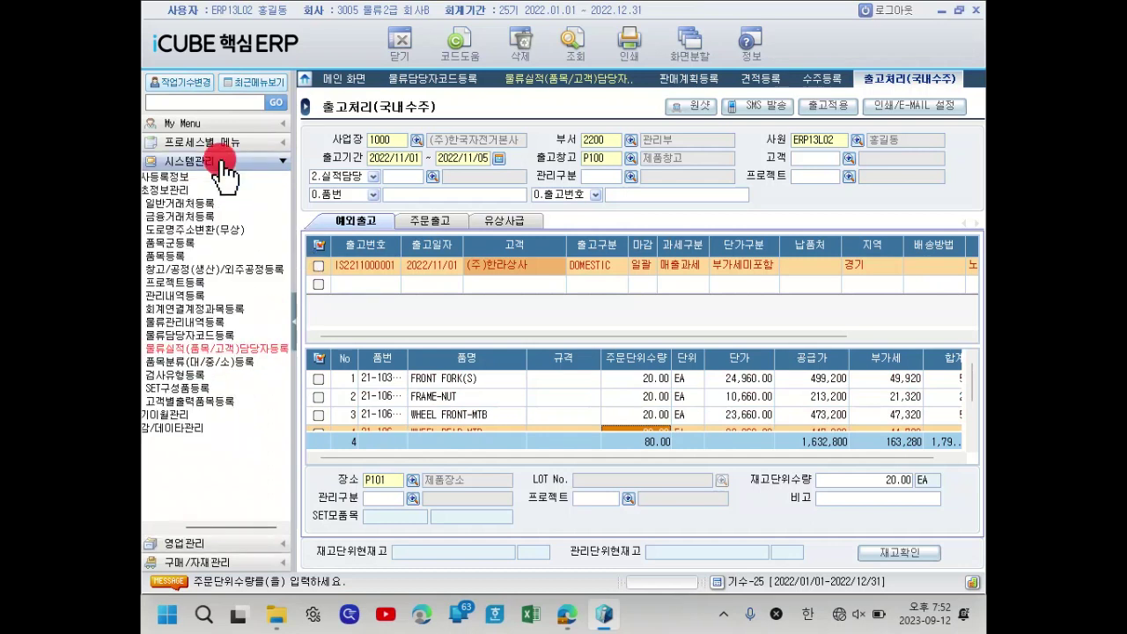
left_click(236, 268)
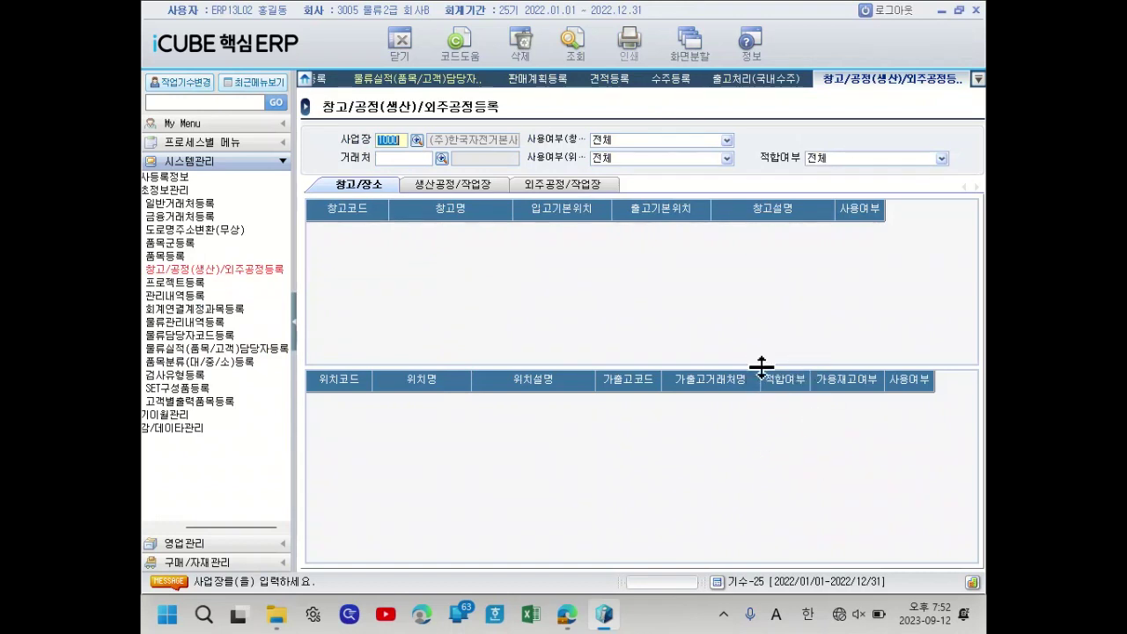
left_click(573, 42)
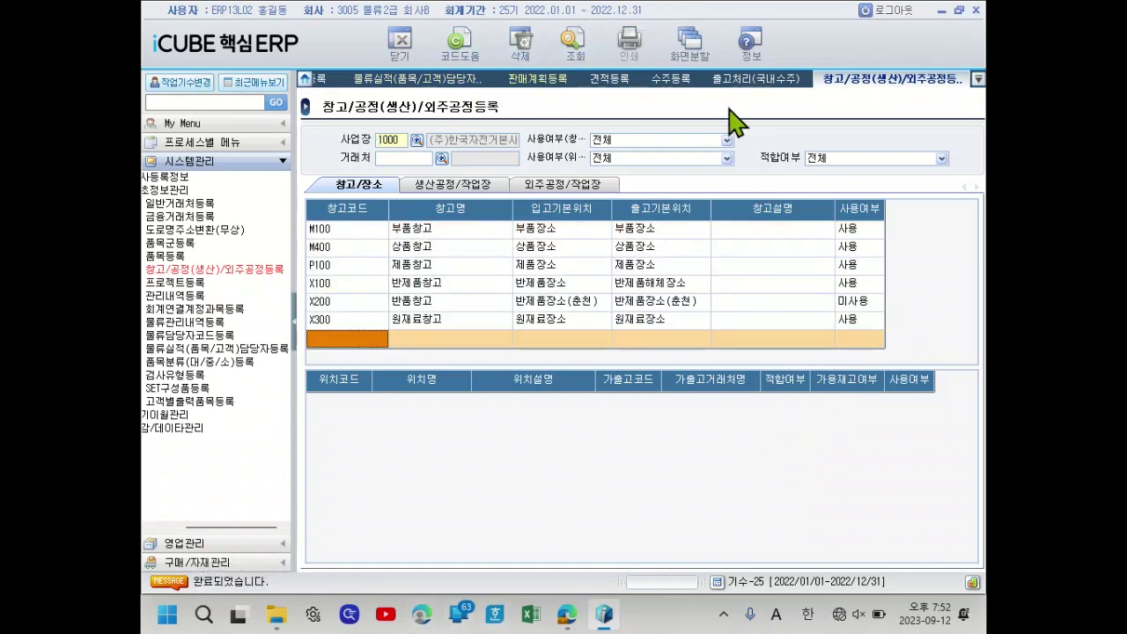
- Compare the FRONT FORK(S) item's 장소 with the 적합여부 of the P100 제품창고 locations, and return to the exam PDF
left_click(766, 84)
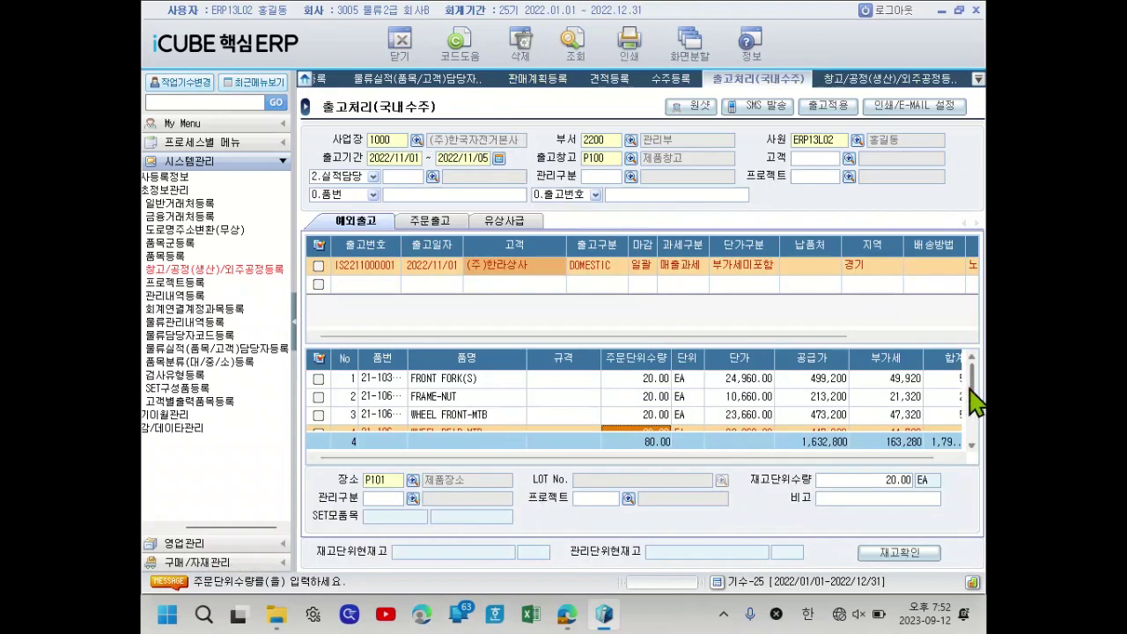
left_click(437, 380)
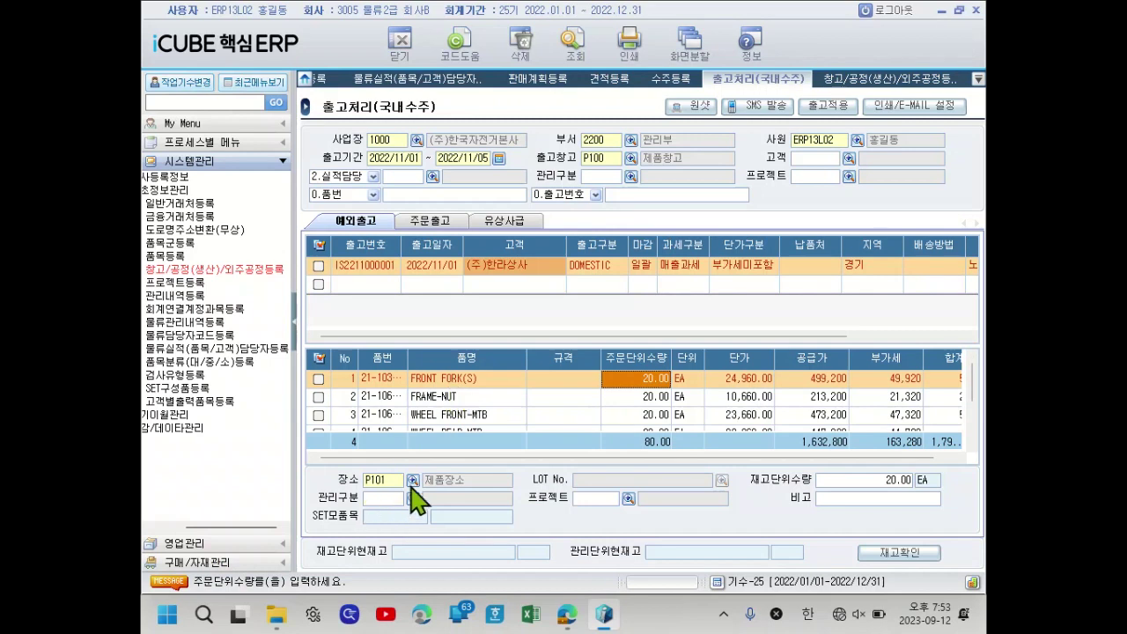
left_click(881, 79)
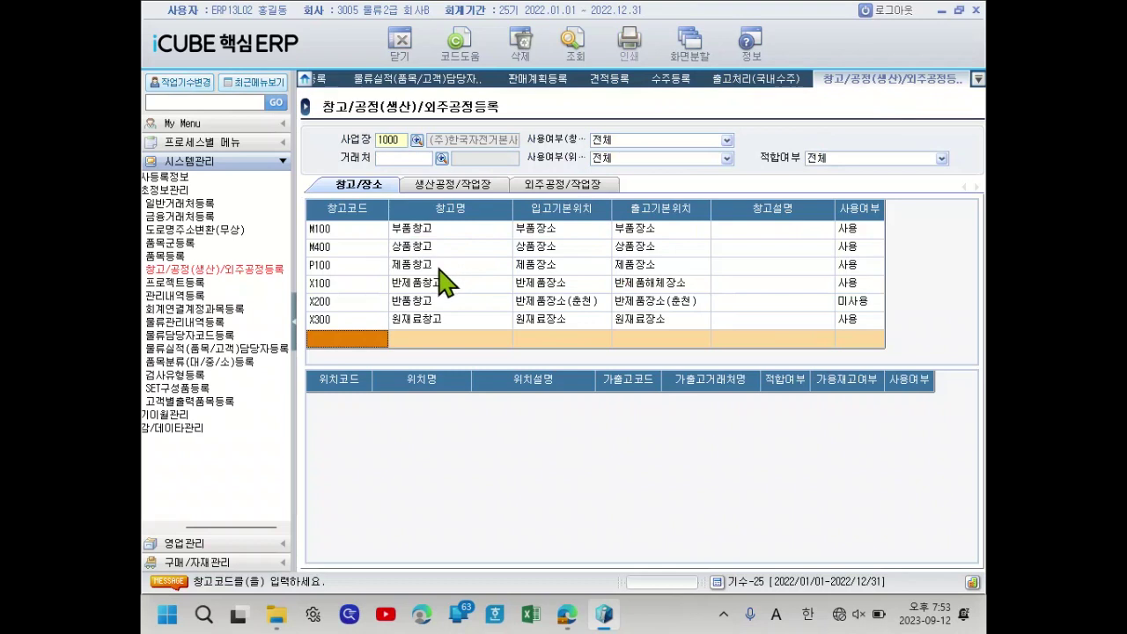
left_click(440, 265)
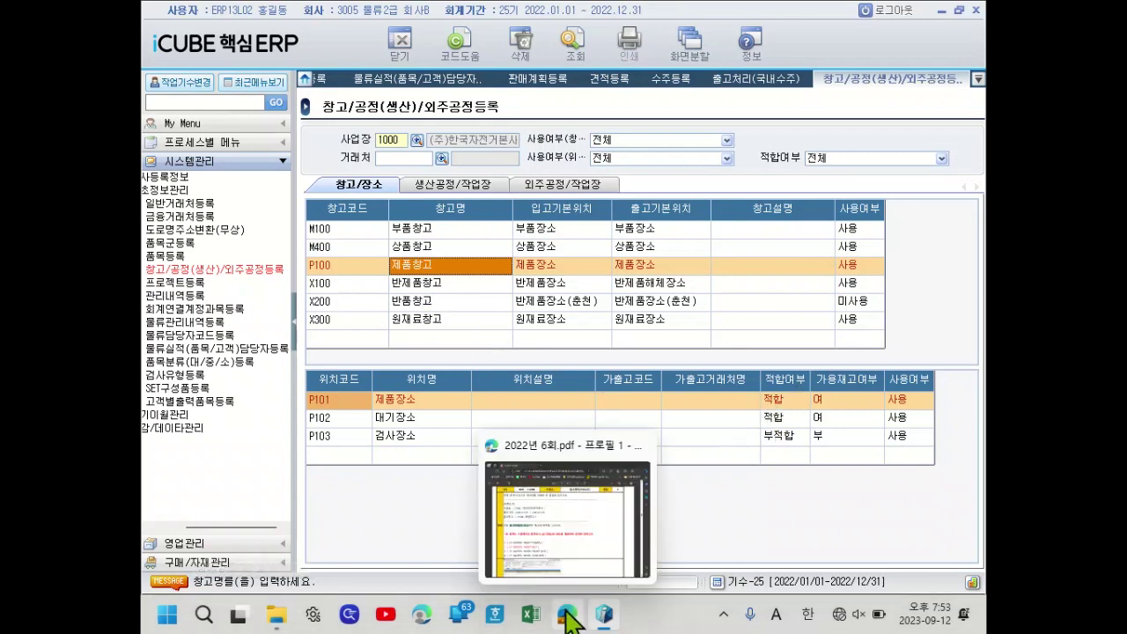
left_click(474, 539)
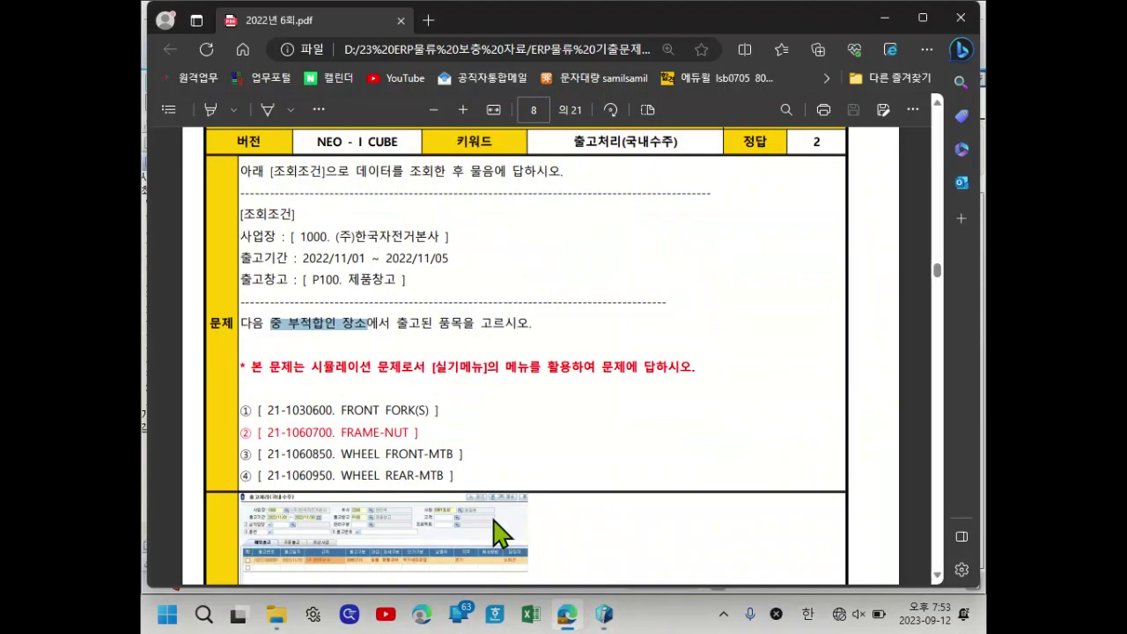
- Switch to iCUBE and compare the FRAME-NUT item's 장소 with the 적합여부 of the 검사장소 location in P100 제품창고
left_click(604, 610)
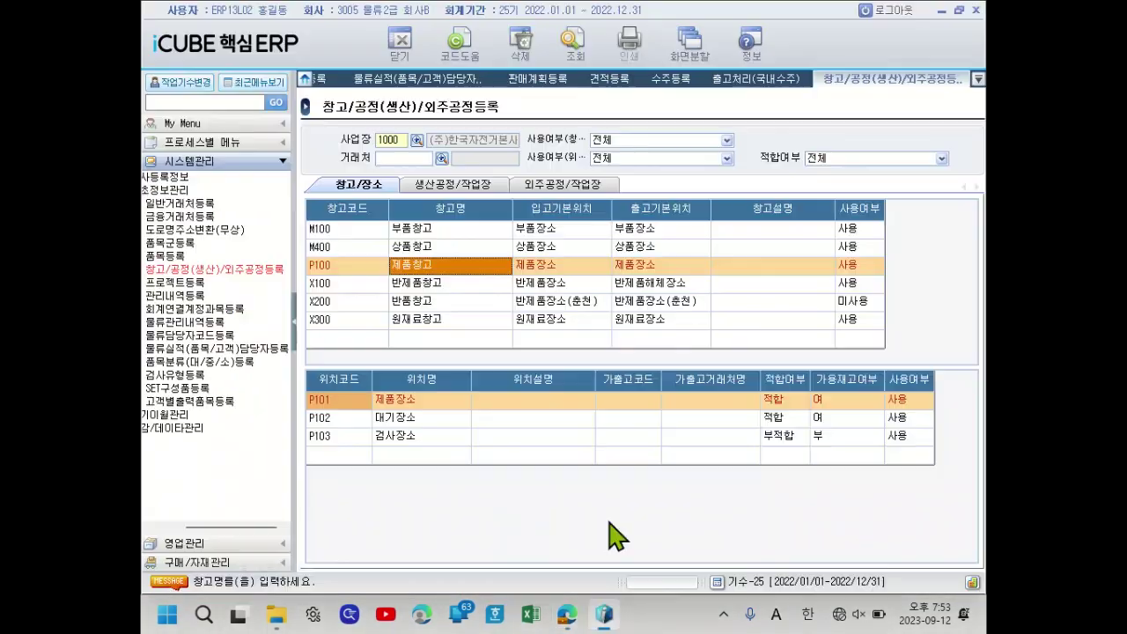
left_click(756, 79)
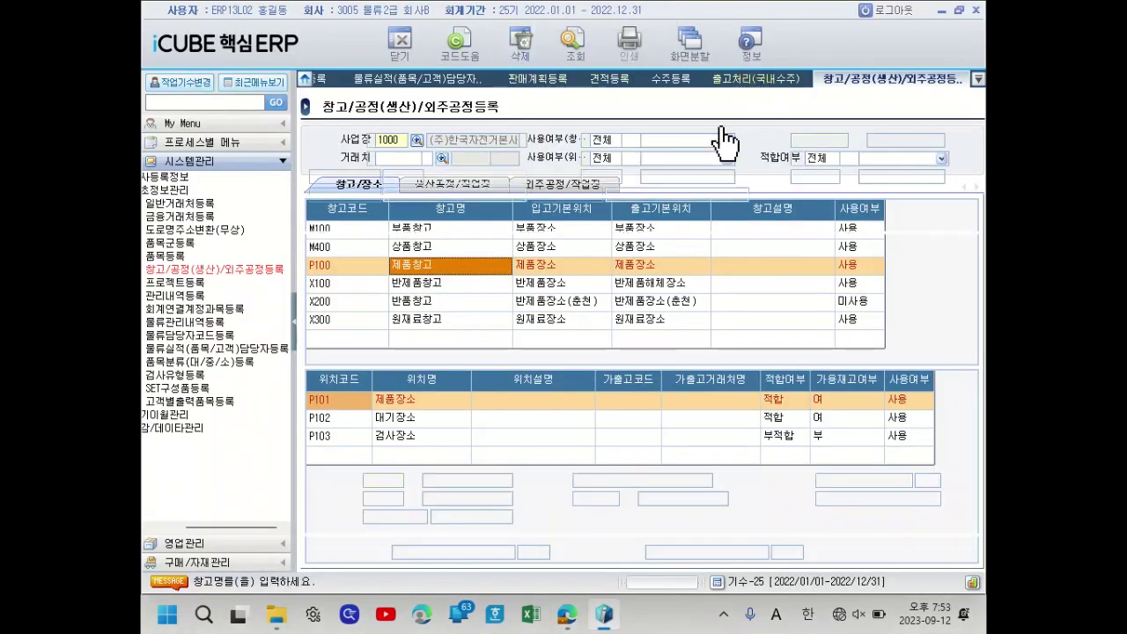
left_click(434, 397)
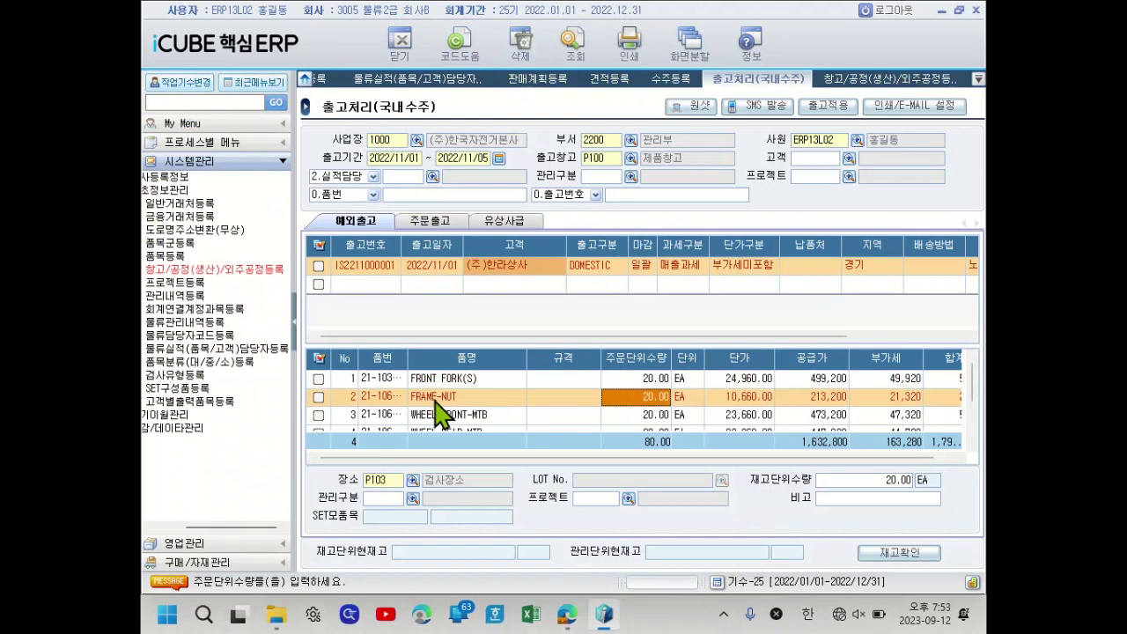
left_click(868, 79)
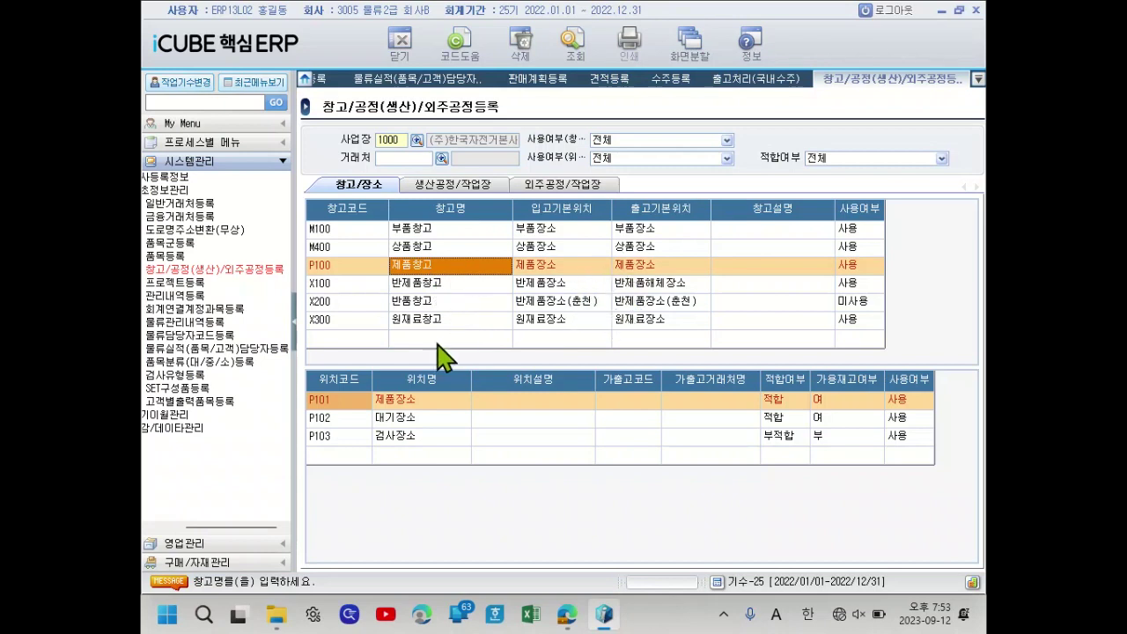
left_click(408, 440)
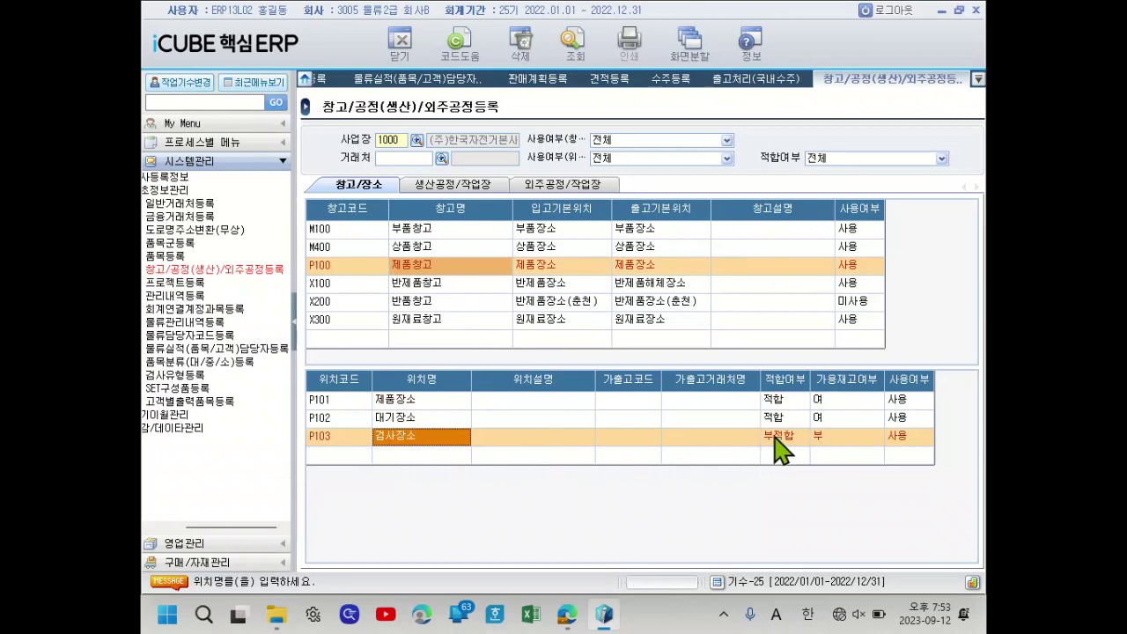
left_click(756, 79)
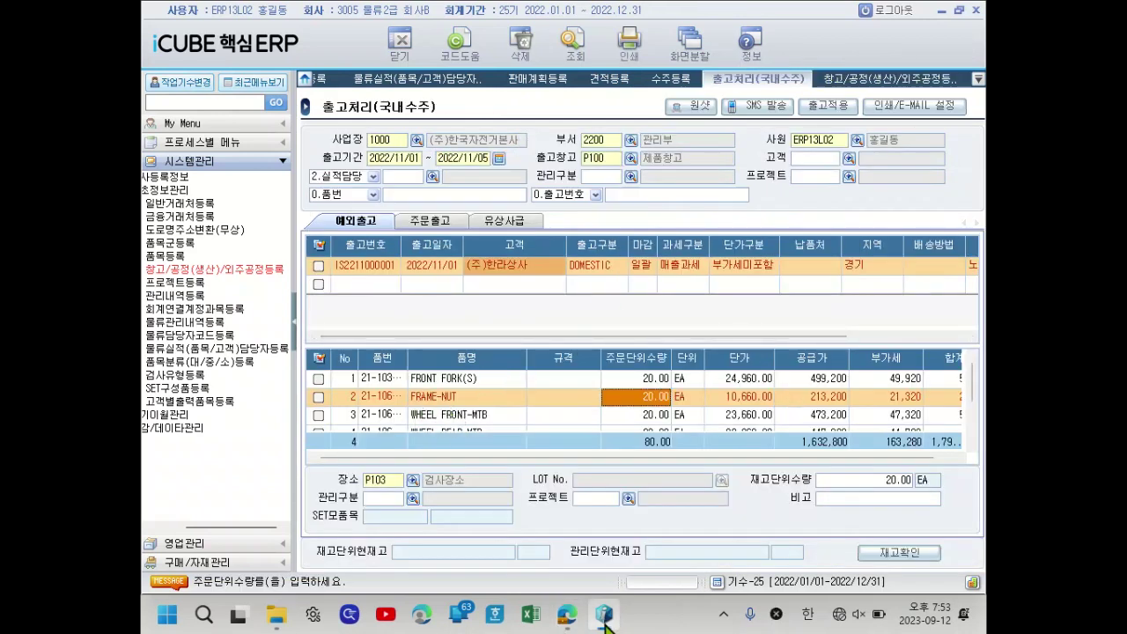
- Return to the exam PDF and mark the FRAME-NUT answer option of the 출고처리(국내수주) question
left_click(569, 615)
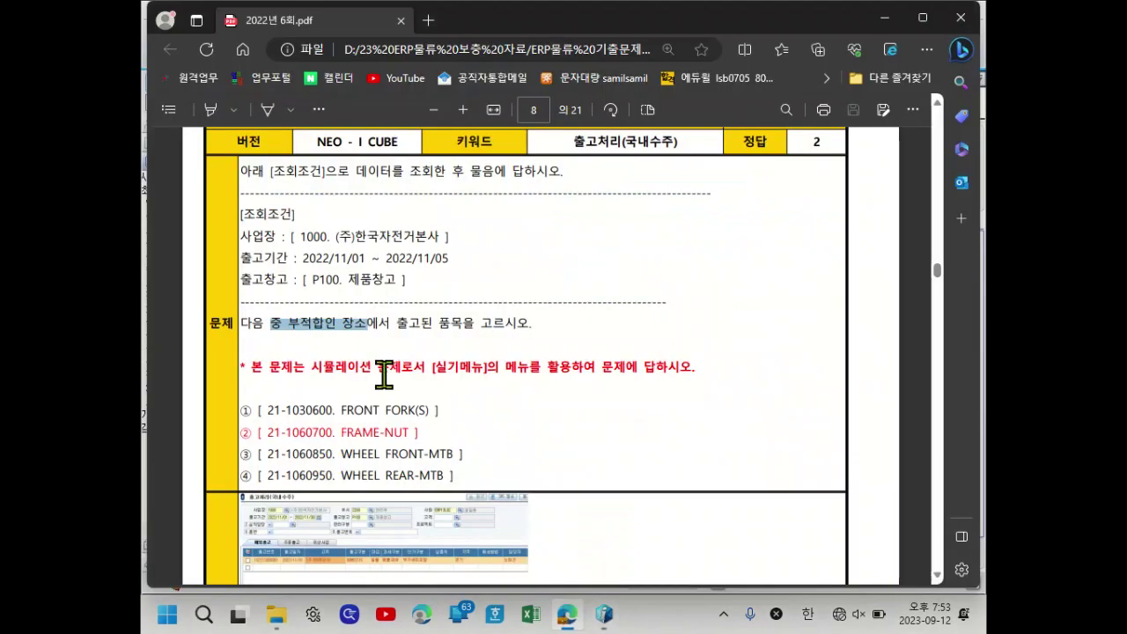
left_click_drag(254, 432, 416, 432)
left_click(598, 454)
scroll(554, 472, "down", 2)
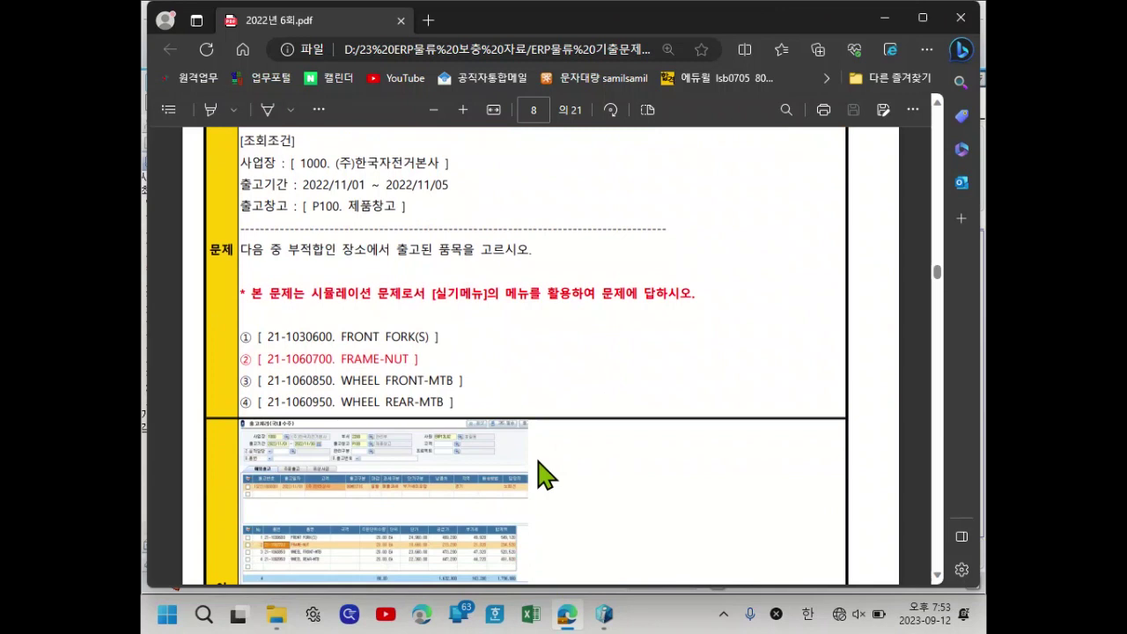
scroll(539, 380, "down", 2)
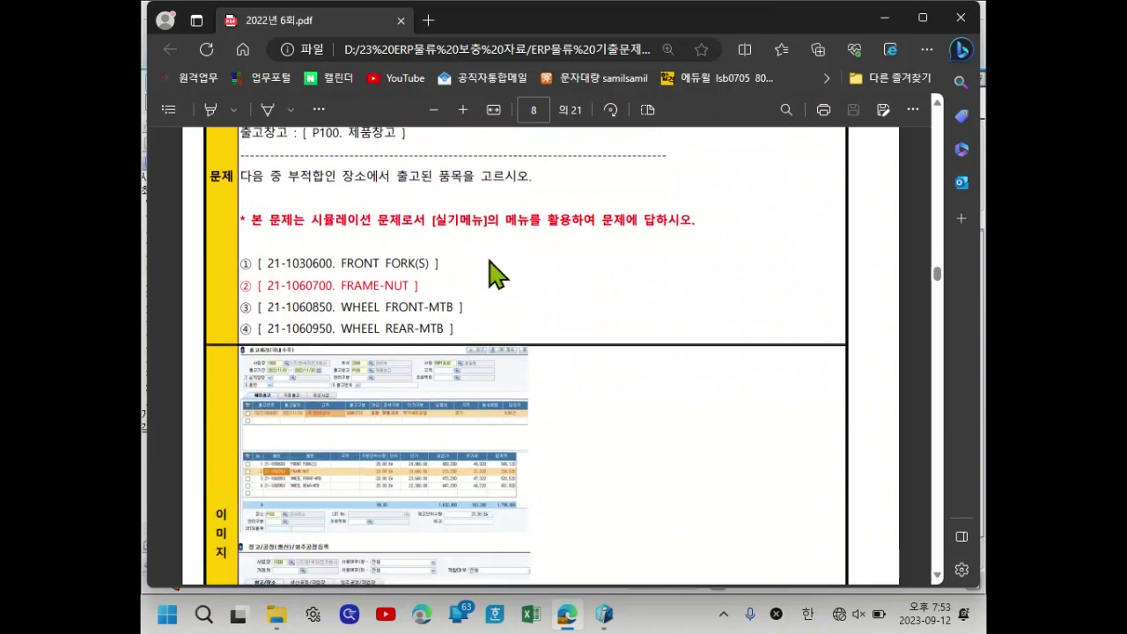
- Mark the WHEEL FRONT-MTB and WHEEL REAR-MTB options and examine the 문제풀이 on page 8
left_click_drag(268, 311, 462, 315)
left_click_drag(261, 331, 464, 331)
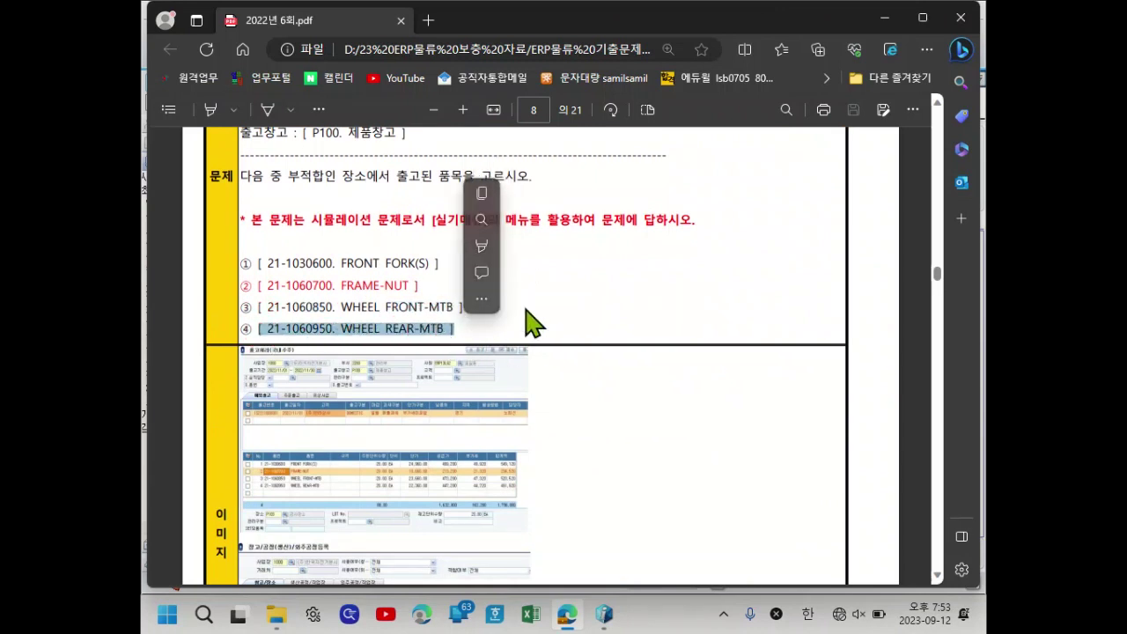
left_click(569, 317)
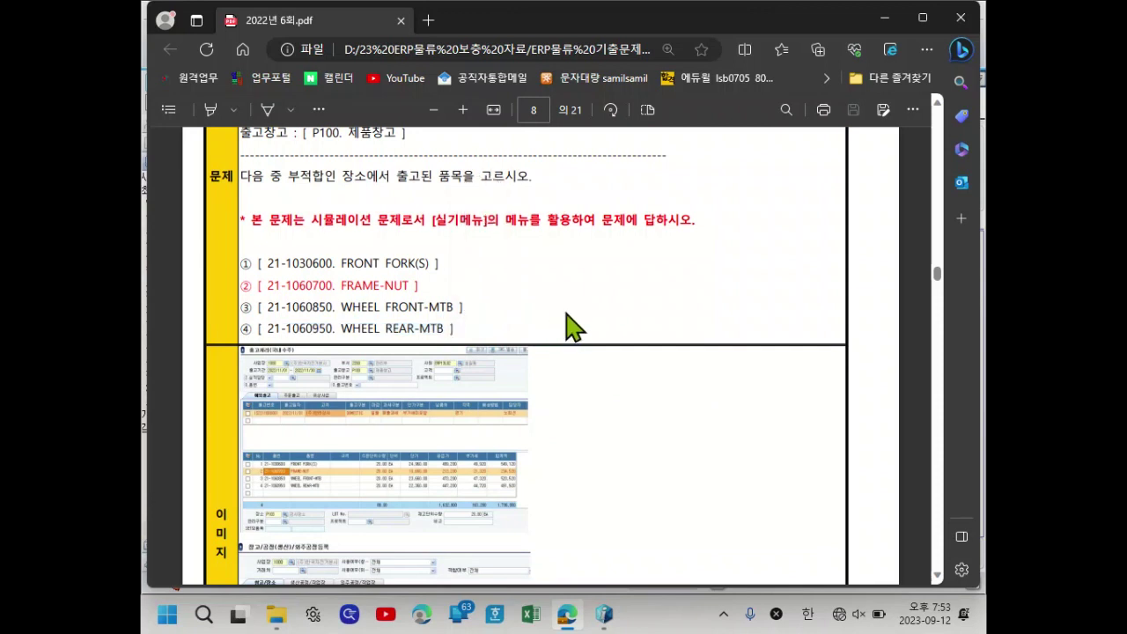
scroll(560, 335, "down", 2)
scroll(560, 346, "down", 3)
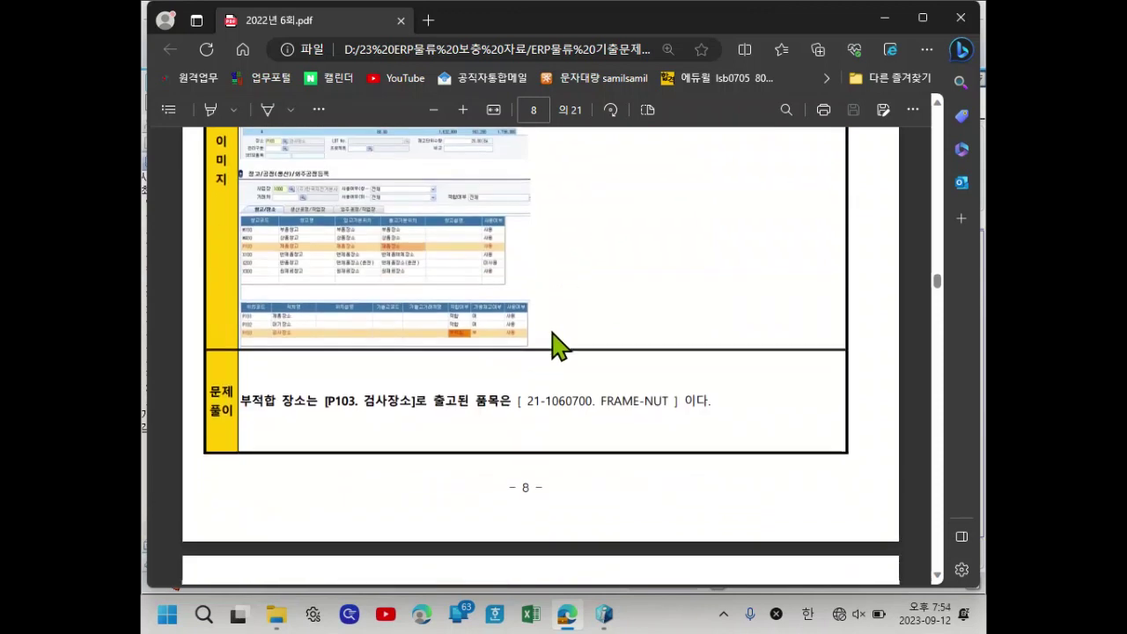
- Examine the 조회조건 of question 물류2급 8번 on page 9 and mark its sentence about applying the November 6 order through 주문적용
scroll(560, 346, "down", 3)
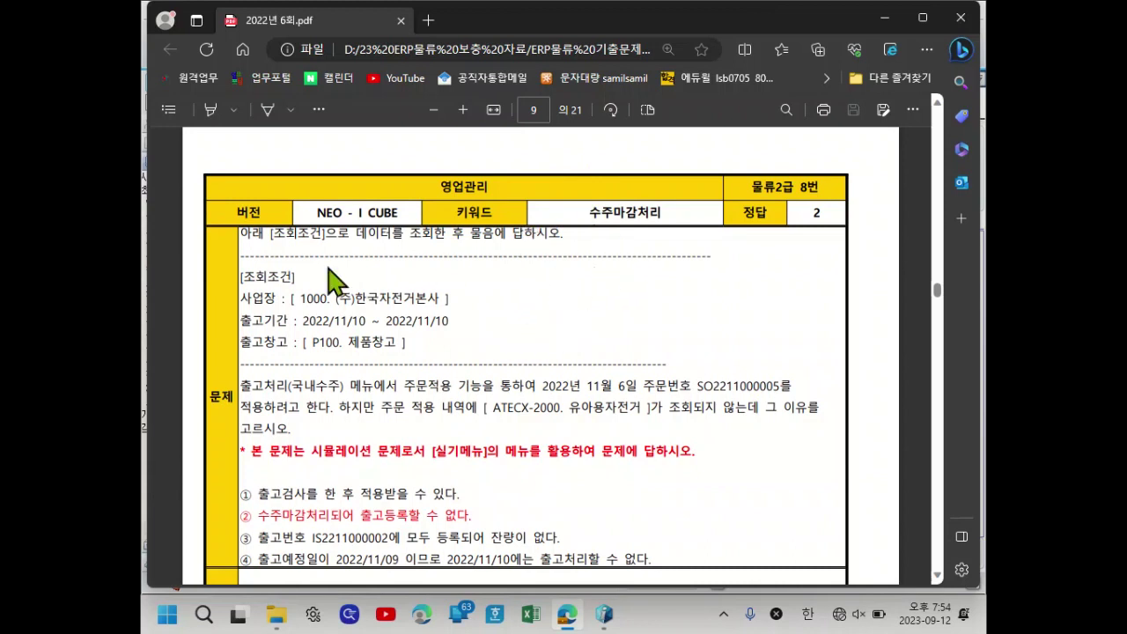
scroll(342, 308, "down", 1)
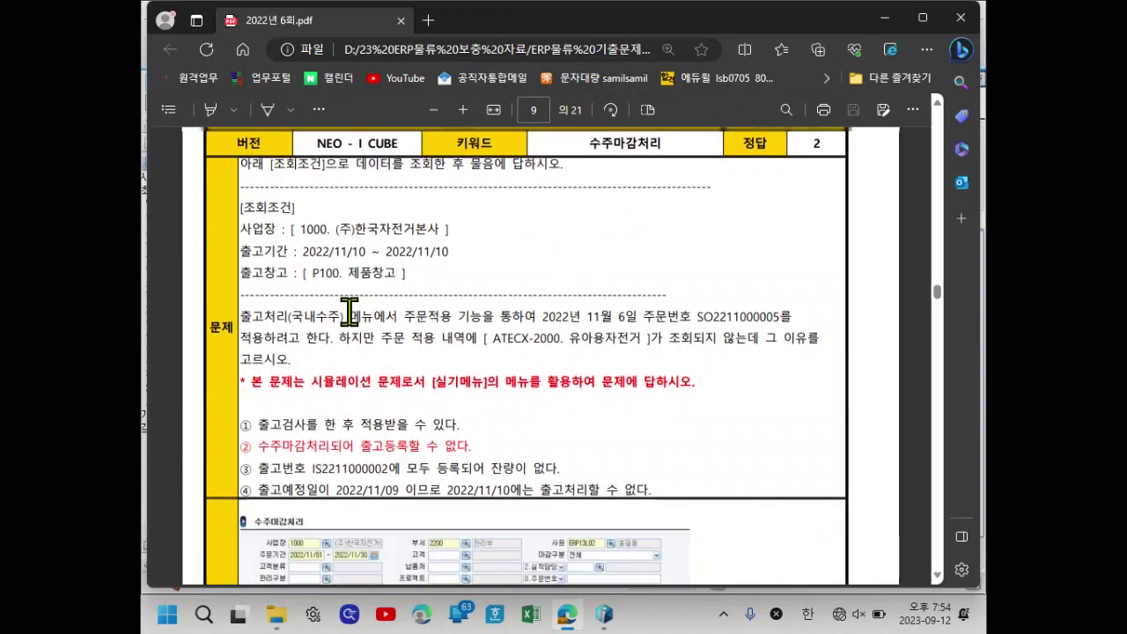
scroll(352, 312, "up", 1)
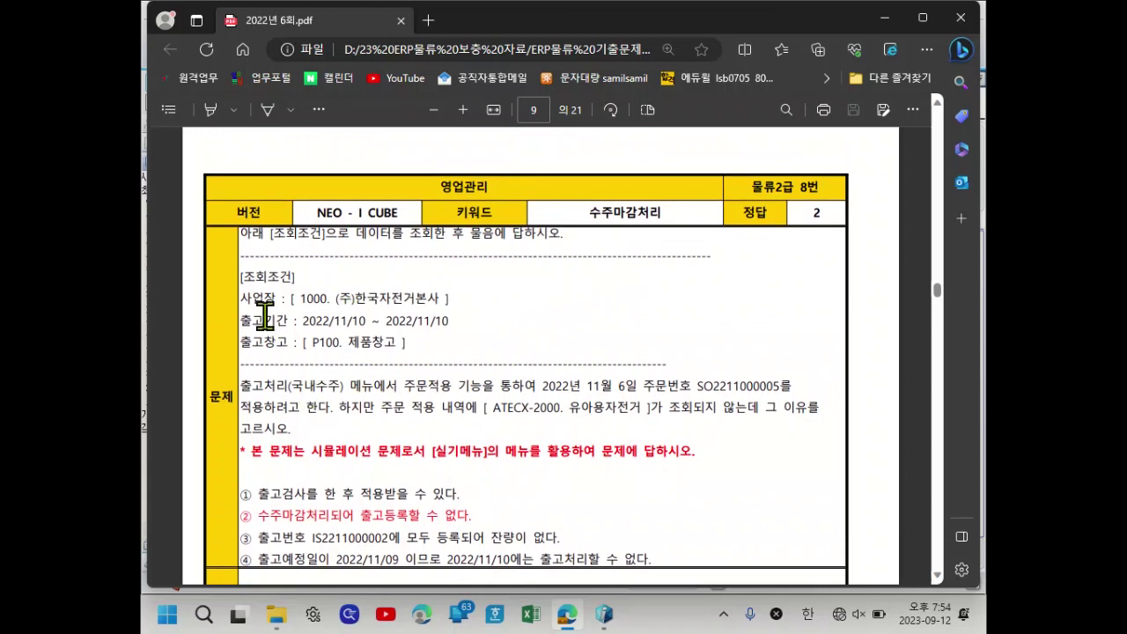
left_click_drag(241, 320, 287, 342)
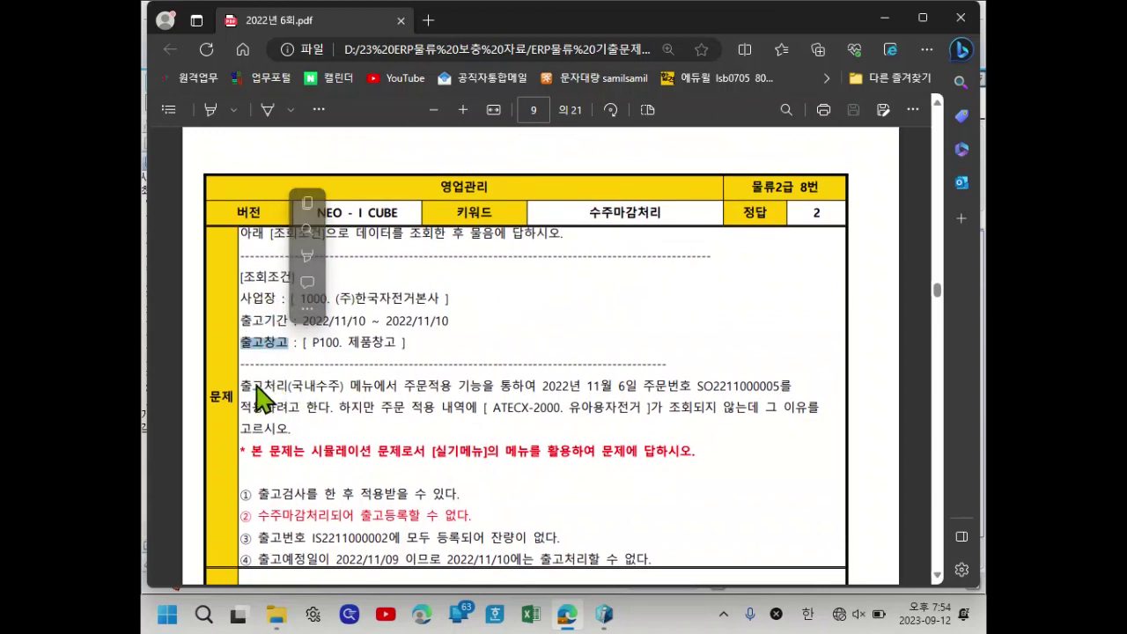
left_click_drag(243, 388, 526, 386)
left_click_drag(253, 387, 274, 387)
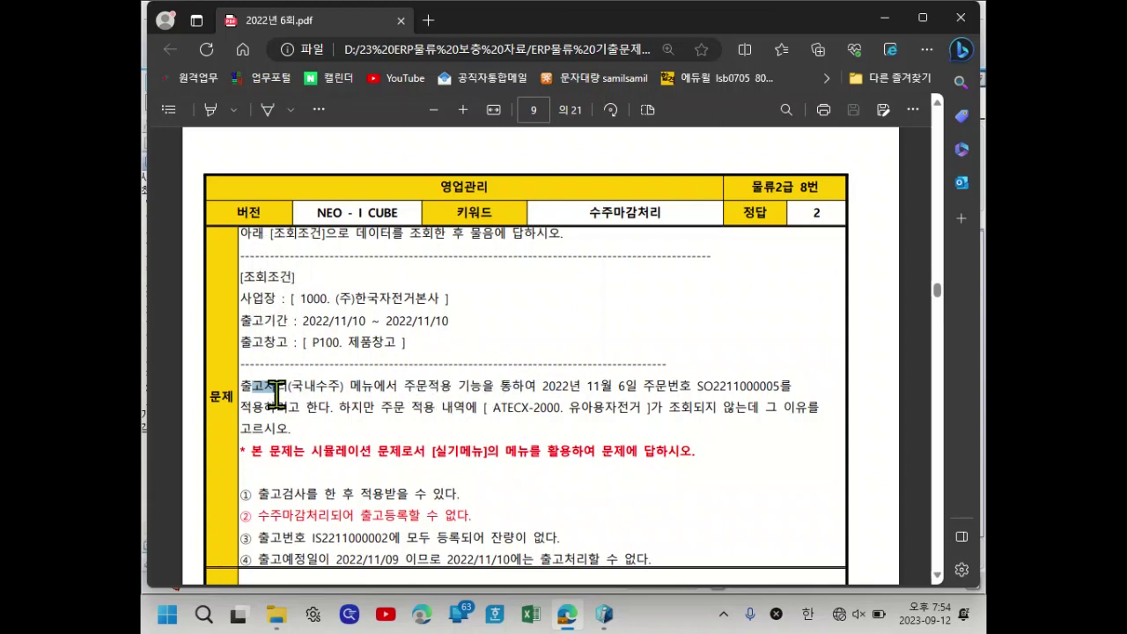
left_click_drag(539, 388, 797, 388)
left_click_drag(239, 406, 319, 408)
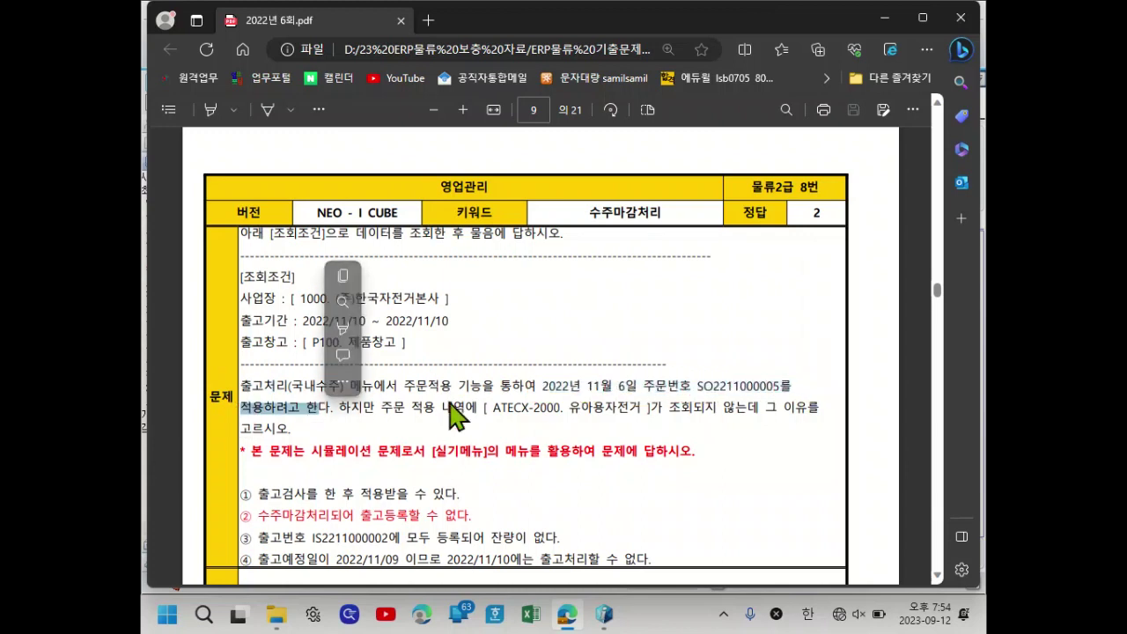
left_click_drag(405, 389, 793, 388)
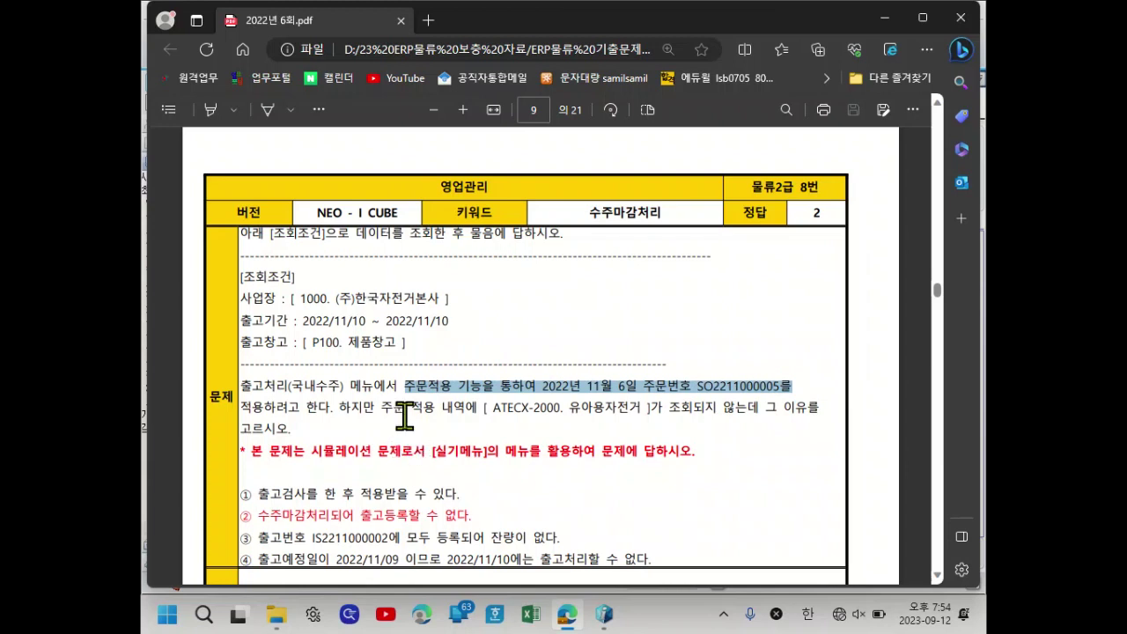
- Mark the wording about 주문 적용 내역, 주문적용 기능 and 조회되지 않는데 in question 8번
scroll(401, 421, "down", 1)
left_click_drag(352, 337, 476, 337)
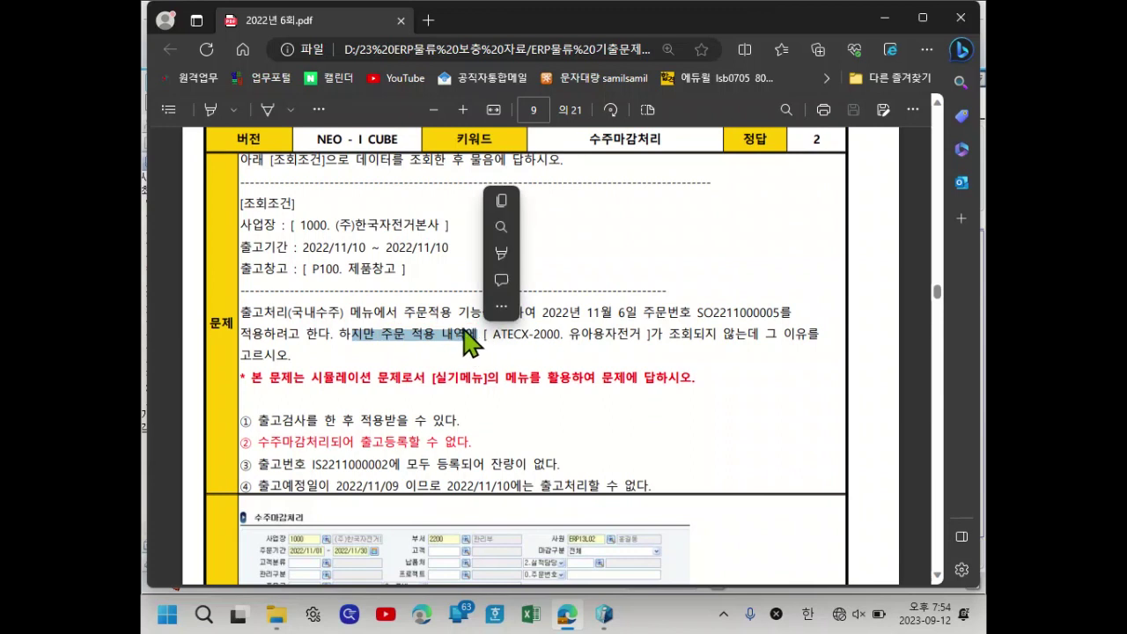
left_click_drag(407, 313, 511, 317)
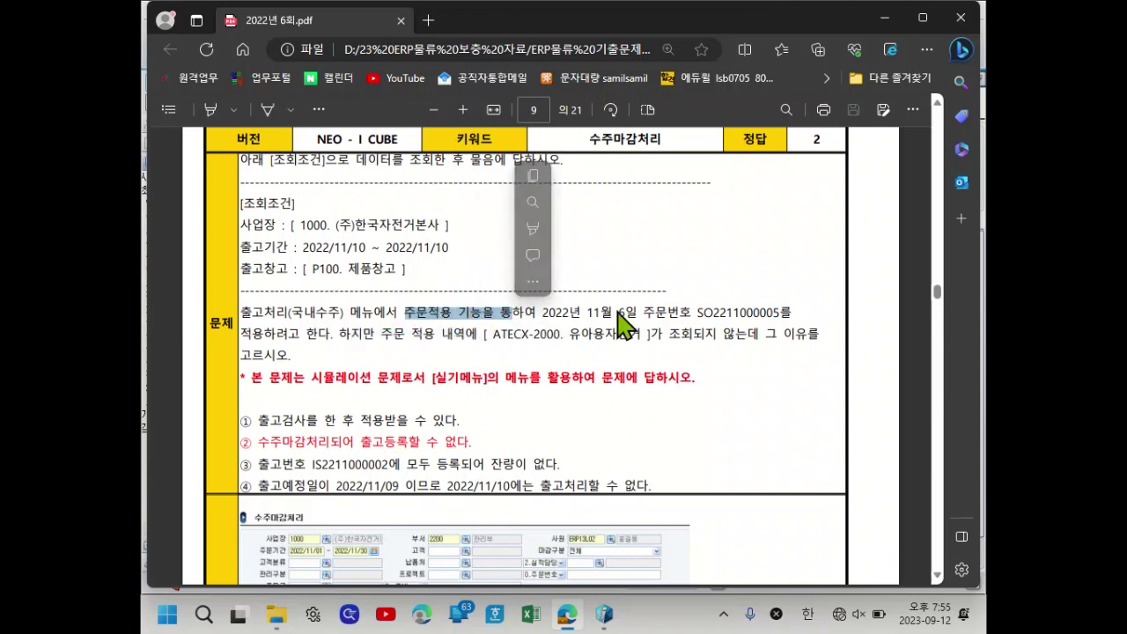
left_click(568, 342)
left_click_drag(562, 341, 759, 336)
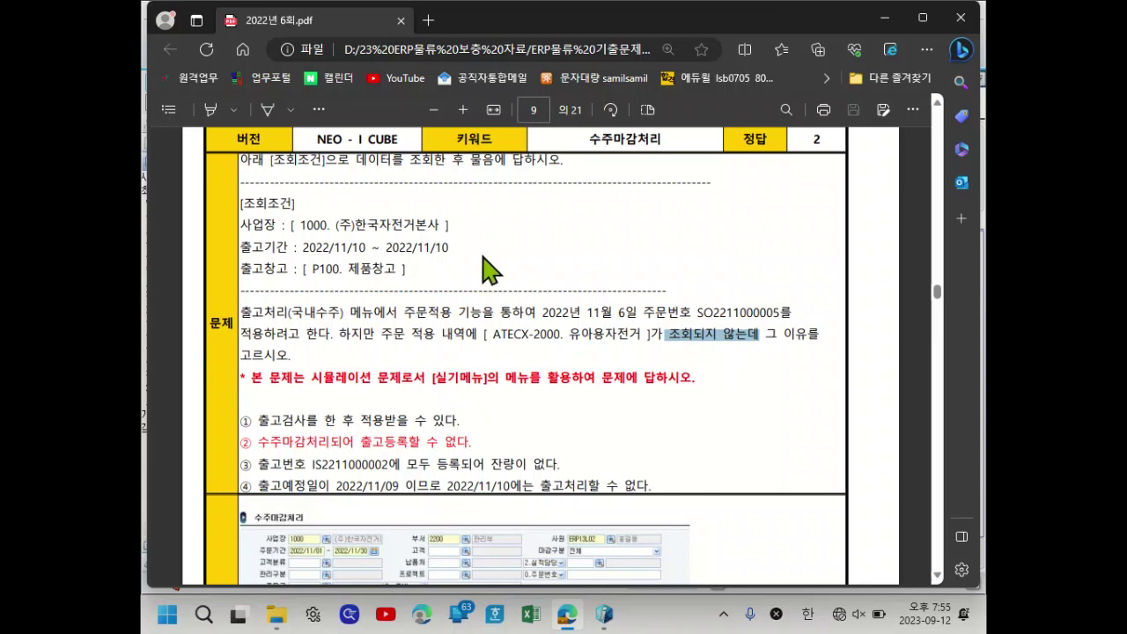
- Examine the four answer options of question 8번 and mark the phrase 출고처리(국내수주) 메뉴에서 주문적용 기능을 통하여
scroll(493, 418, "down", 2)
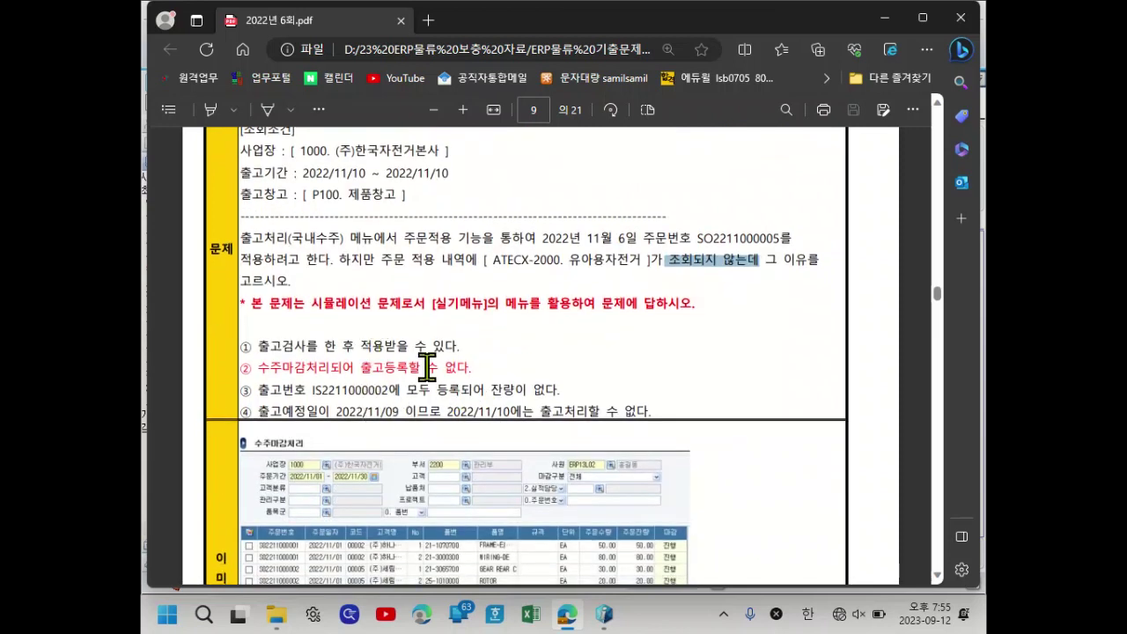
left_click_drag(248, 243, 346, 279)
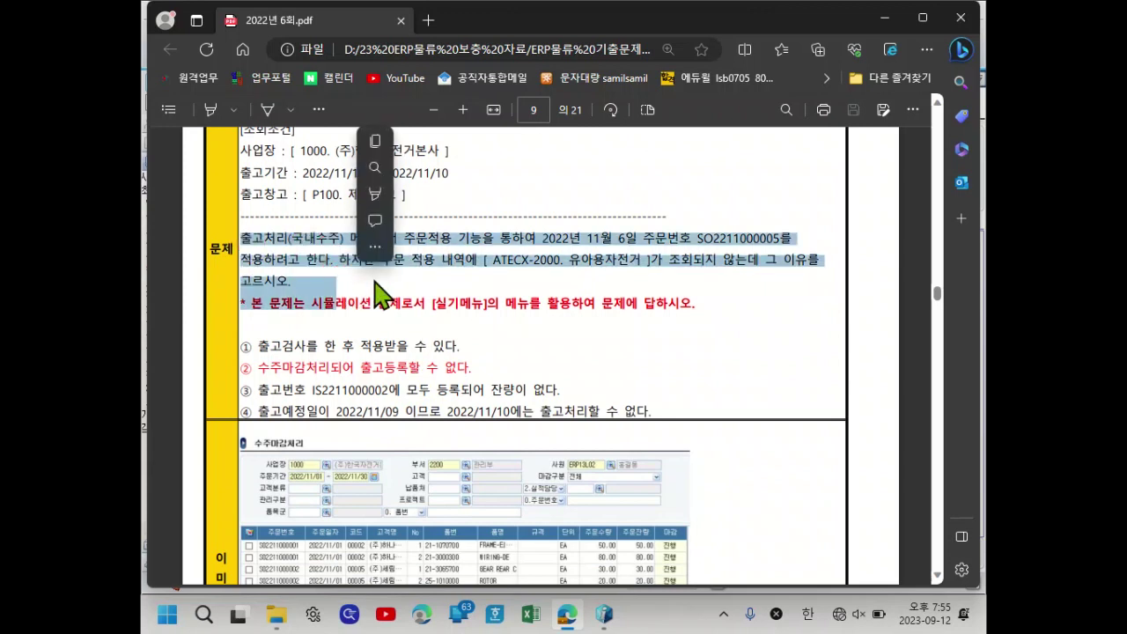
left_click(379, 269)
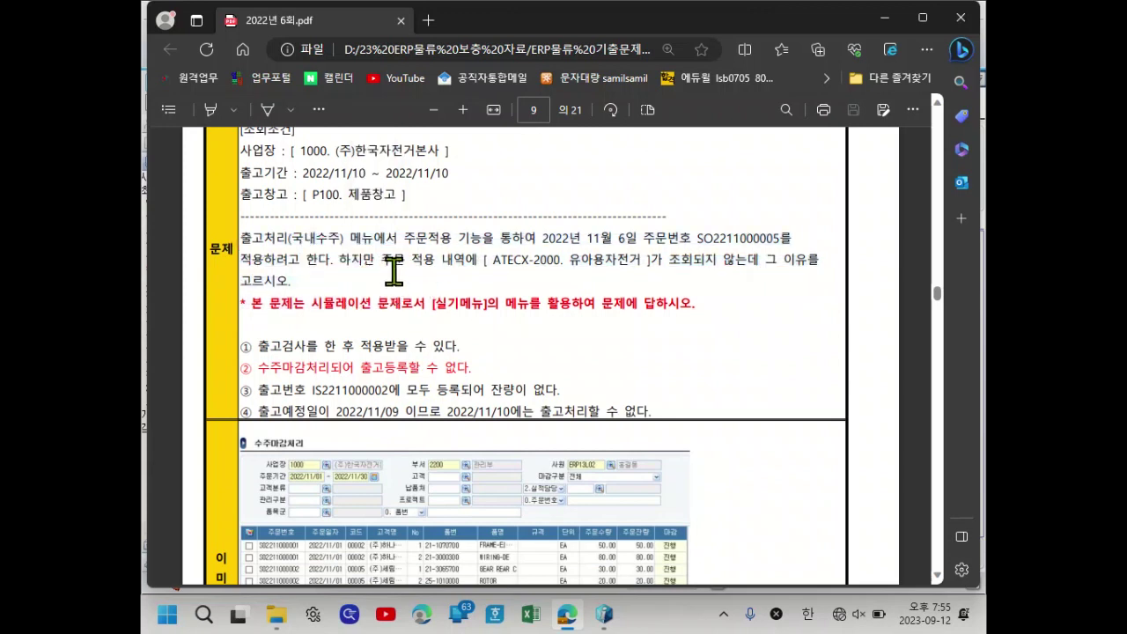
left_click_drag(240, 236, 537, 236)
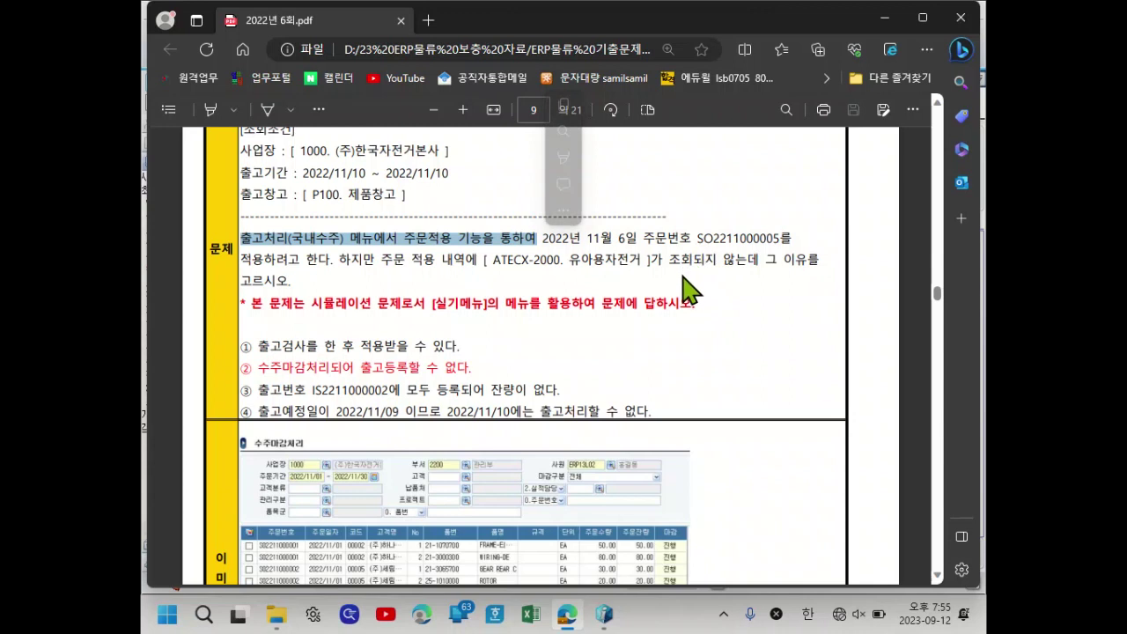
scroll(684, 277, "up", 3)
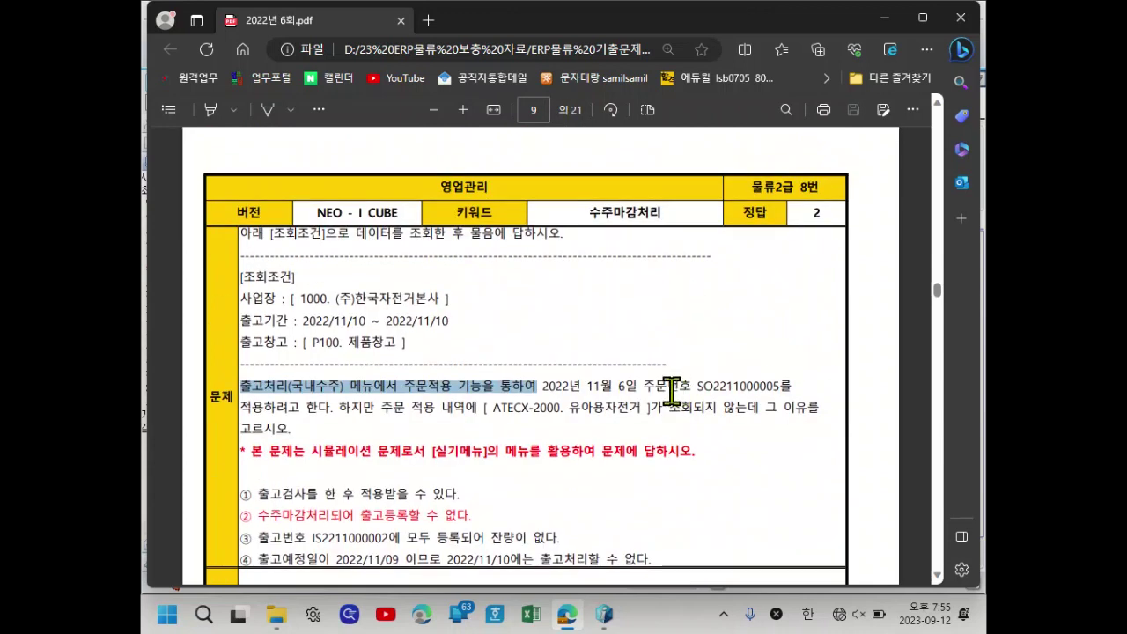
scroll(660, 414, "down", 1)
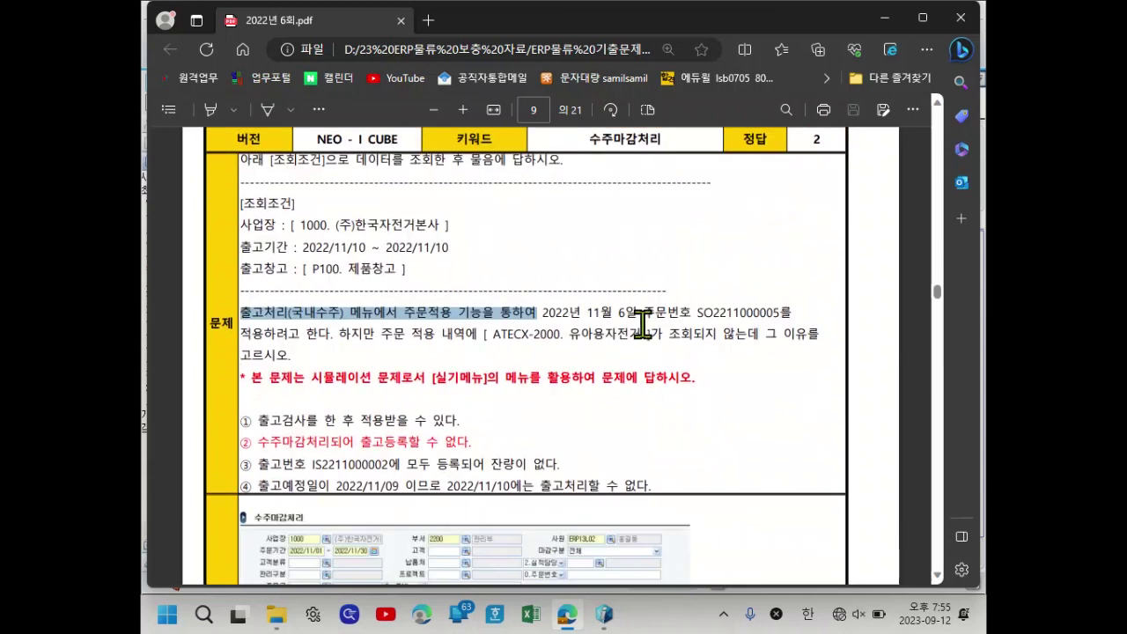
left_click(543, 330)
left_click_drag(252, 315, 536, 313)
- Go back to question 물류2급 6번 on page 7, mark 주문내역 중 견적적용 기능을 이용하여, and review its 문제풀이
scroll(581, 302, "up", 5)
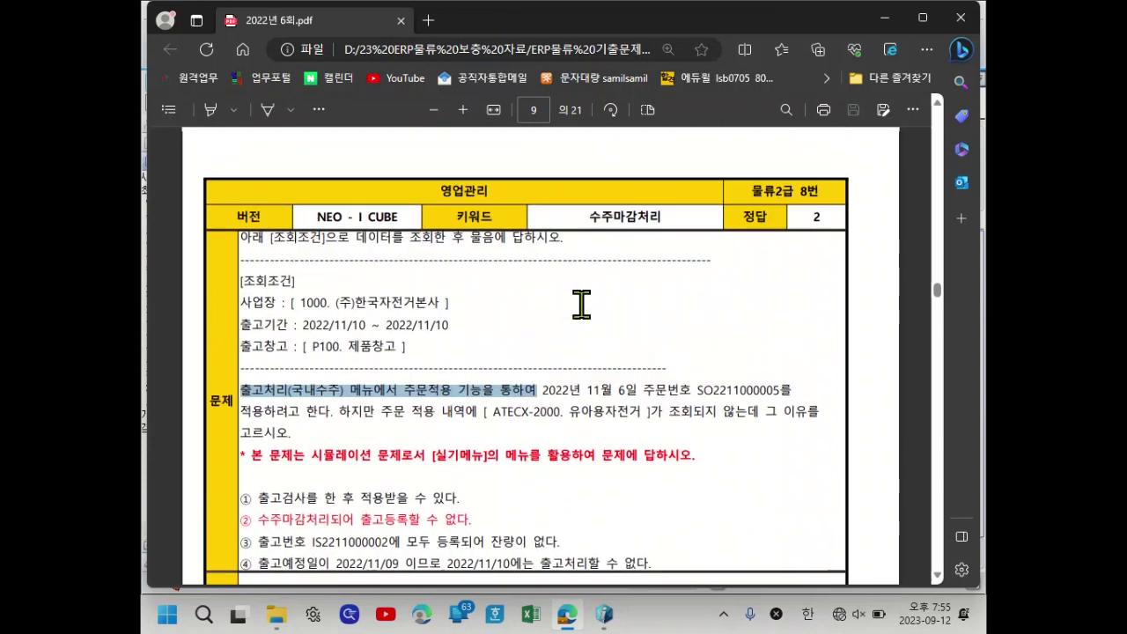
scroll(582, 302, "up", 10)
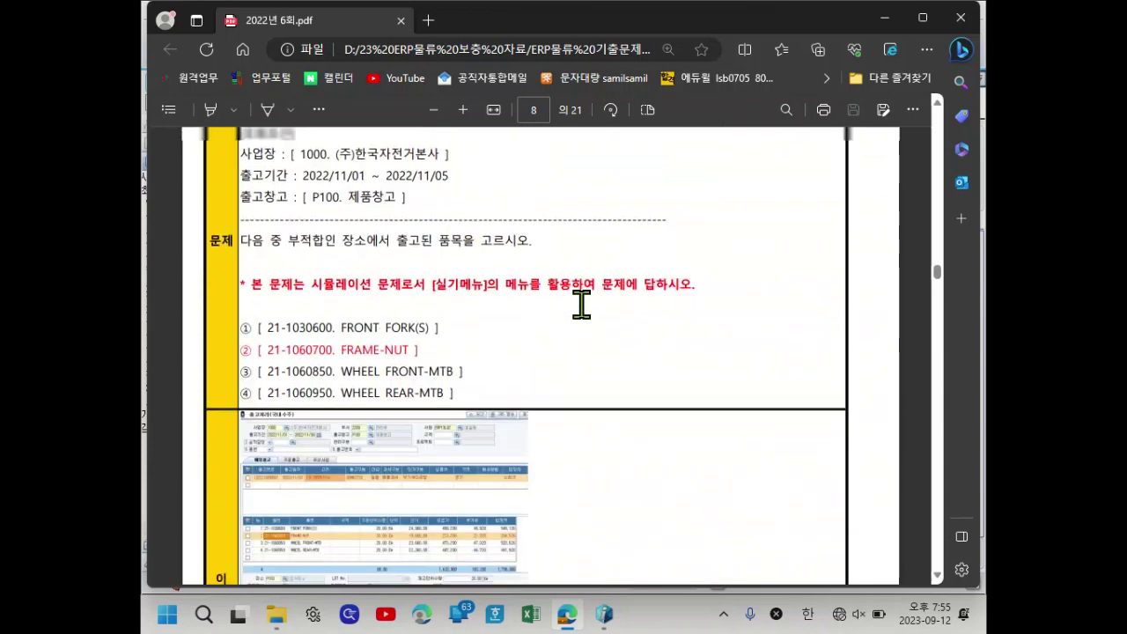
scroll(581, 302, "up", 10)
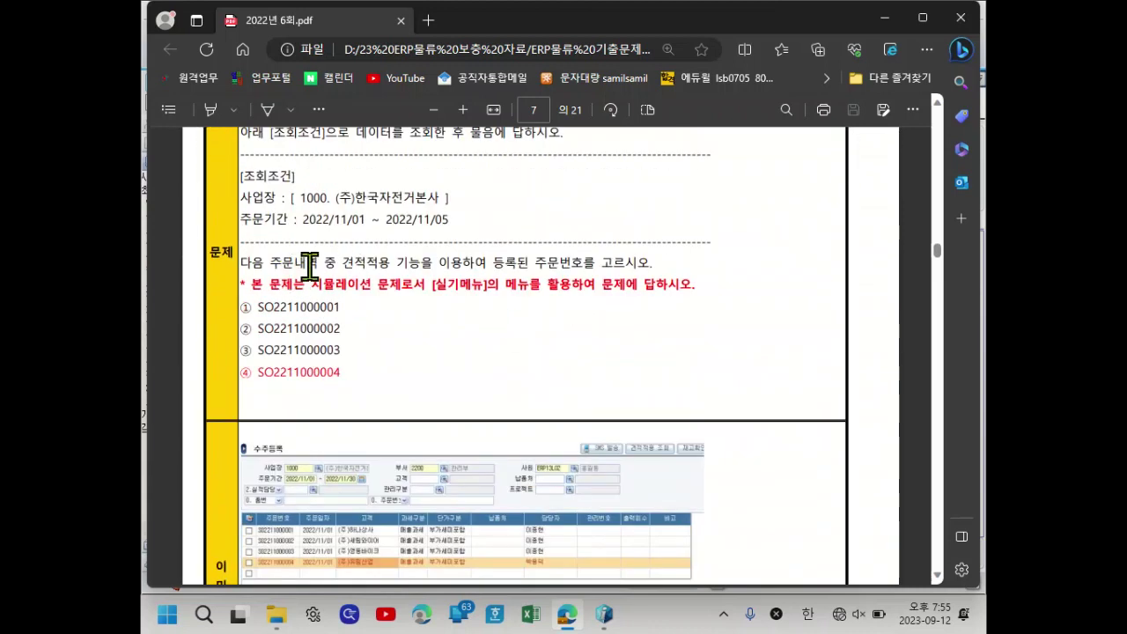
left_click_drag(271, 263, 486, 263)
scroll(486, 263, "up", 3)
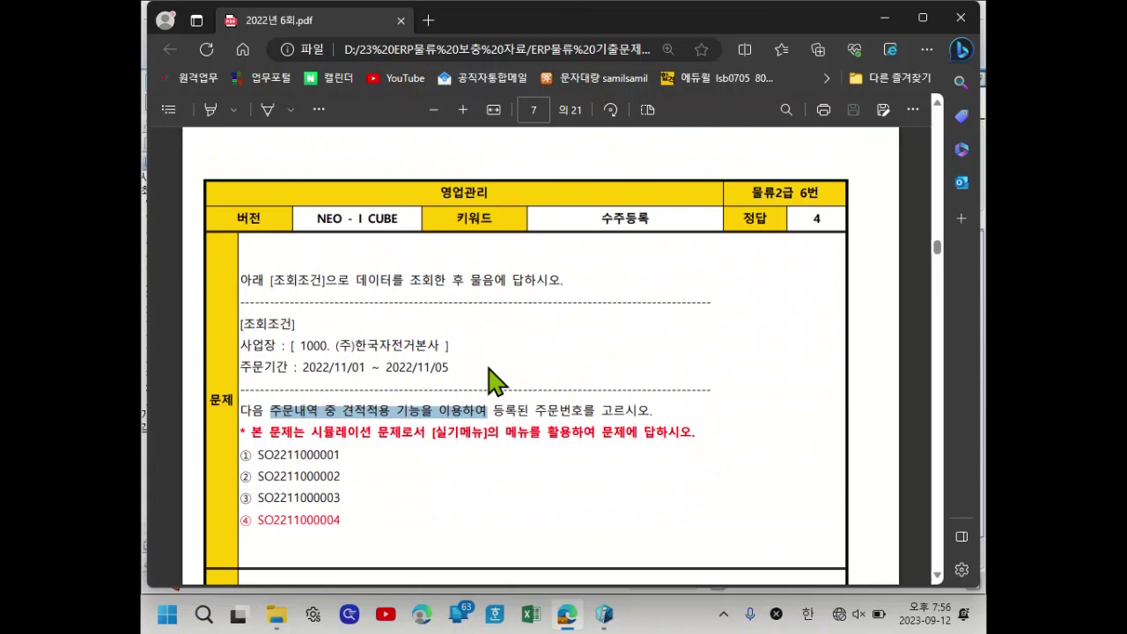
scroll(467, 390, "down", 3)
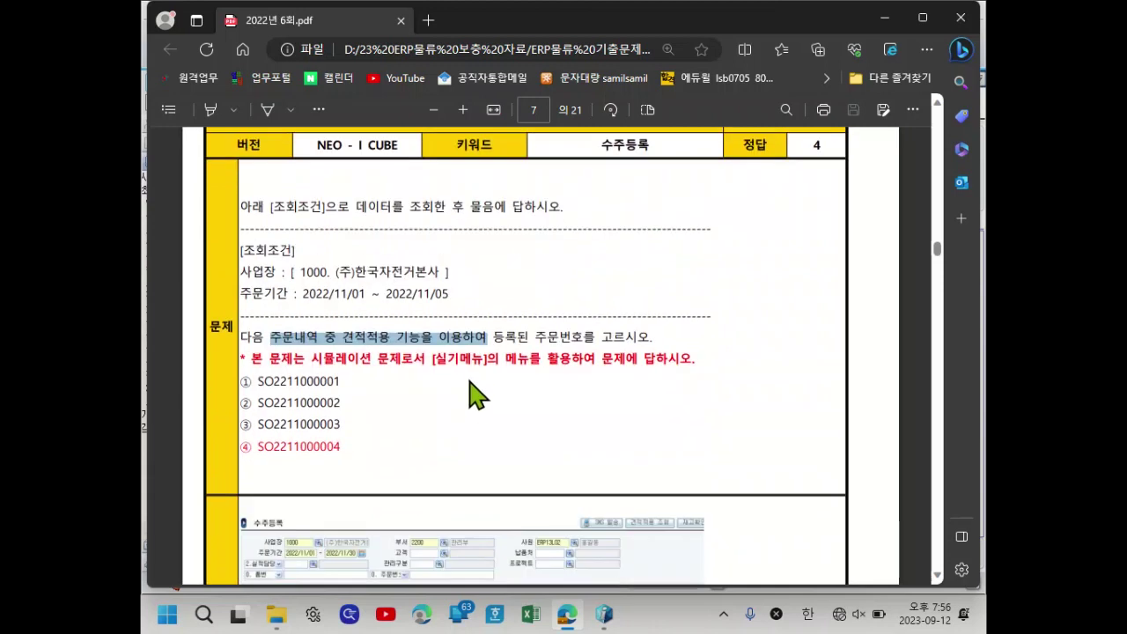
scroll(472, 370, "down", 20)
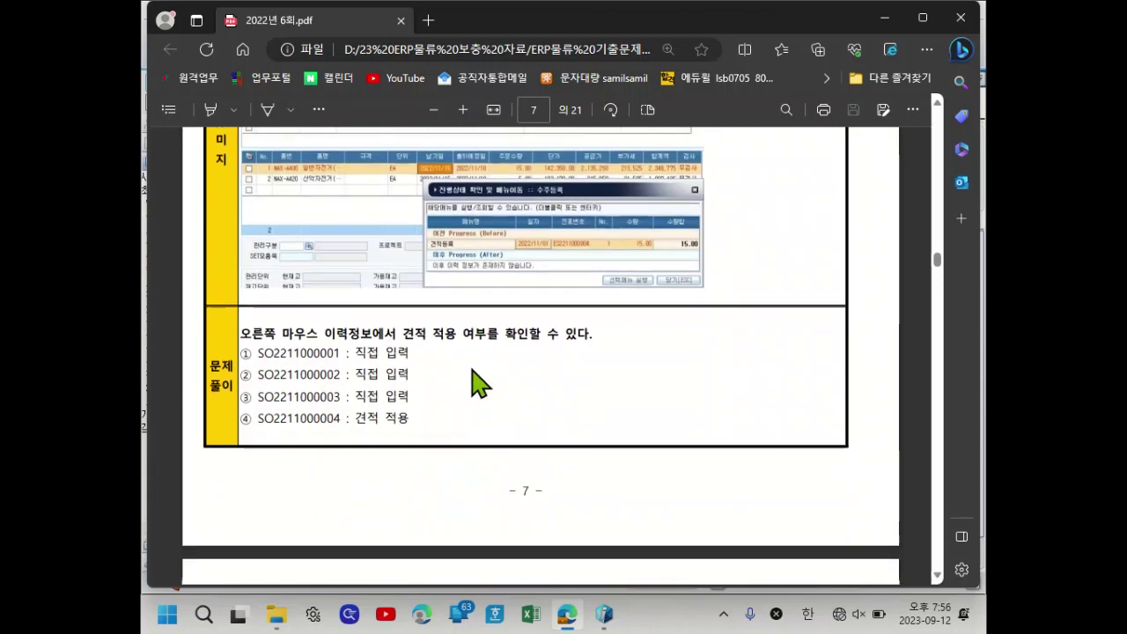
scroll(476, 381, "down", 20)
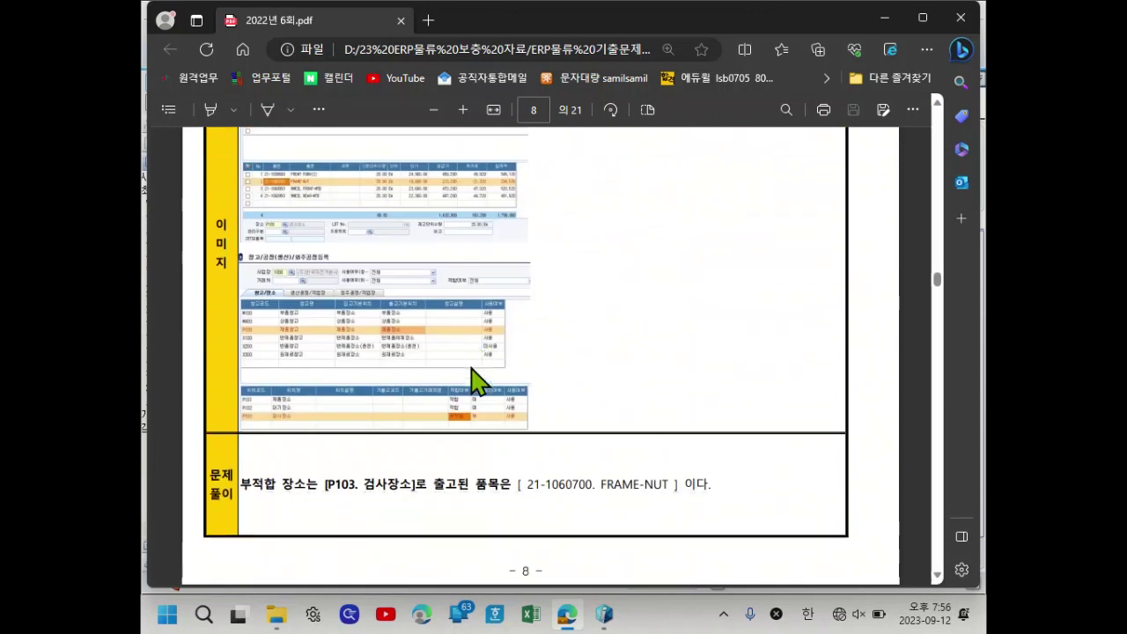
- Return to question 8번 on page 9, switch to iCUBE 핵심ERP, and set the 출고처리(국내수주) 출고기간 to 2022/11/10 ~ 2022/11/10
scroll(475, 381, "down", 5)
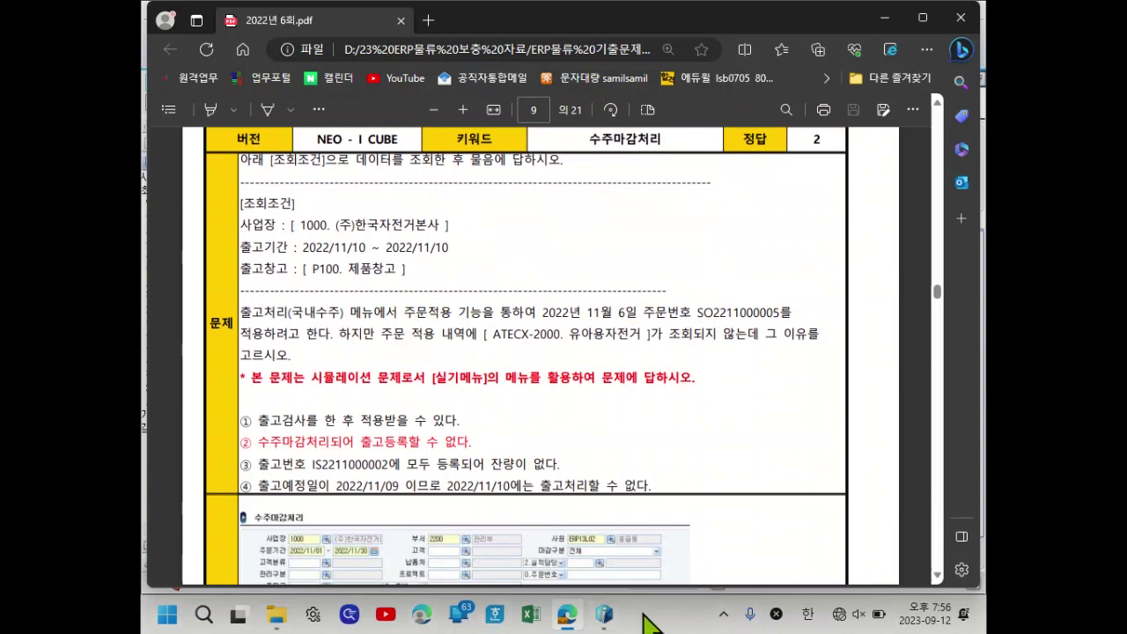
left_click(604, 615)
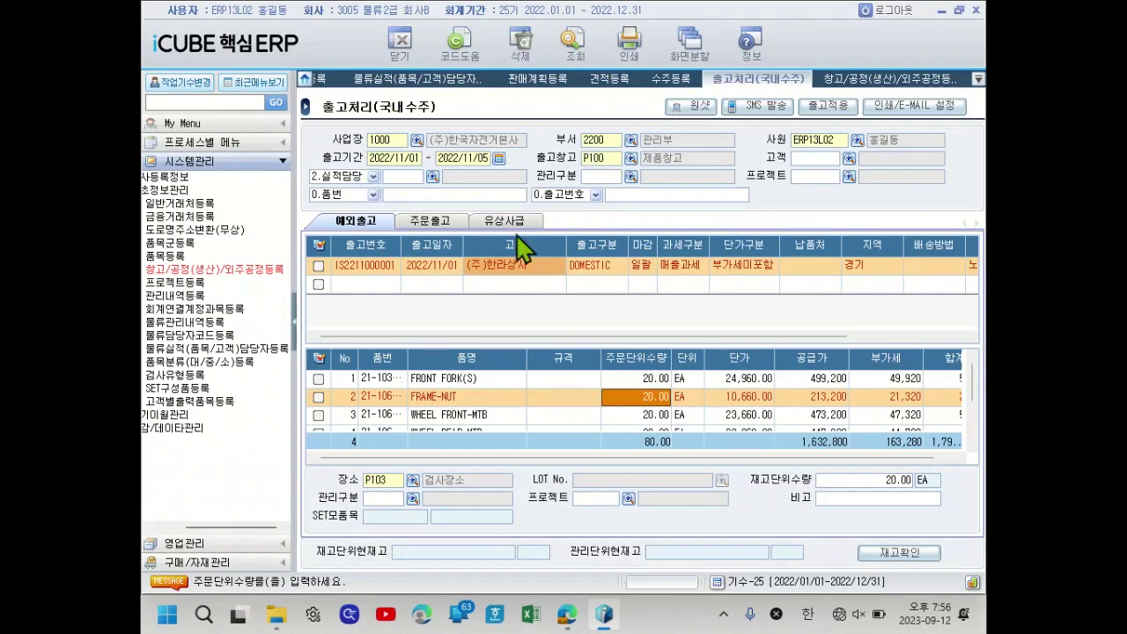
left_click(392, 158)
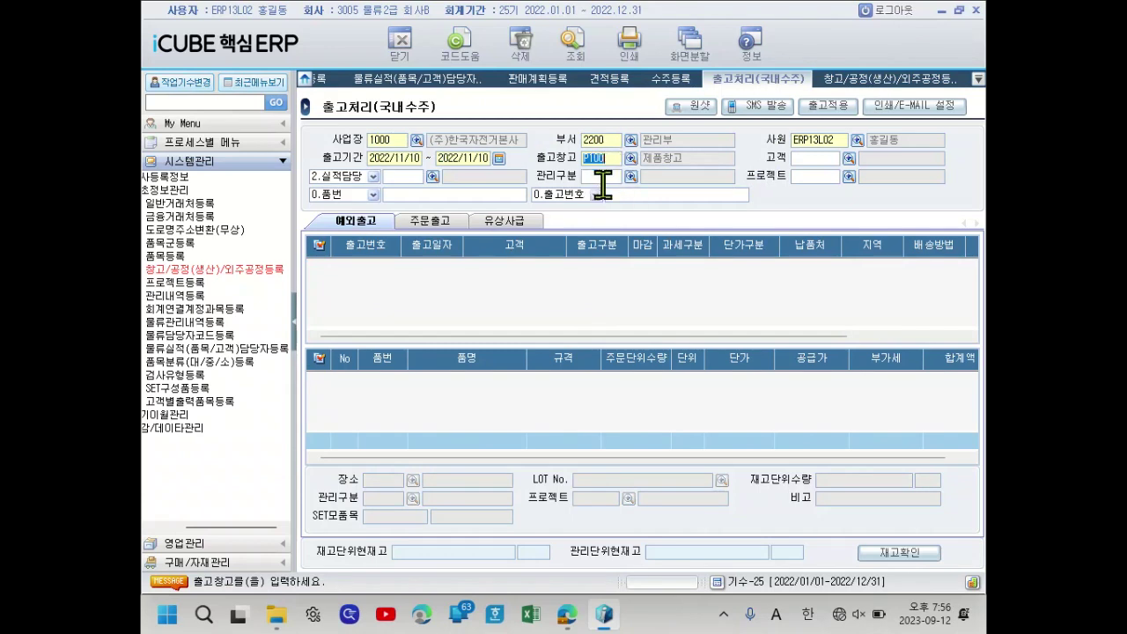
- Compare the 예외출고 and 주문출고 views, expand 영업관리, and retrieve the 주문출고 records for warehouse P100
left_click(419, 222)
left_click(416, 226)
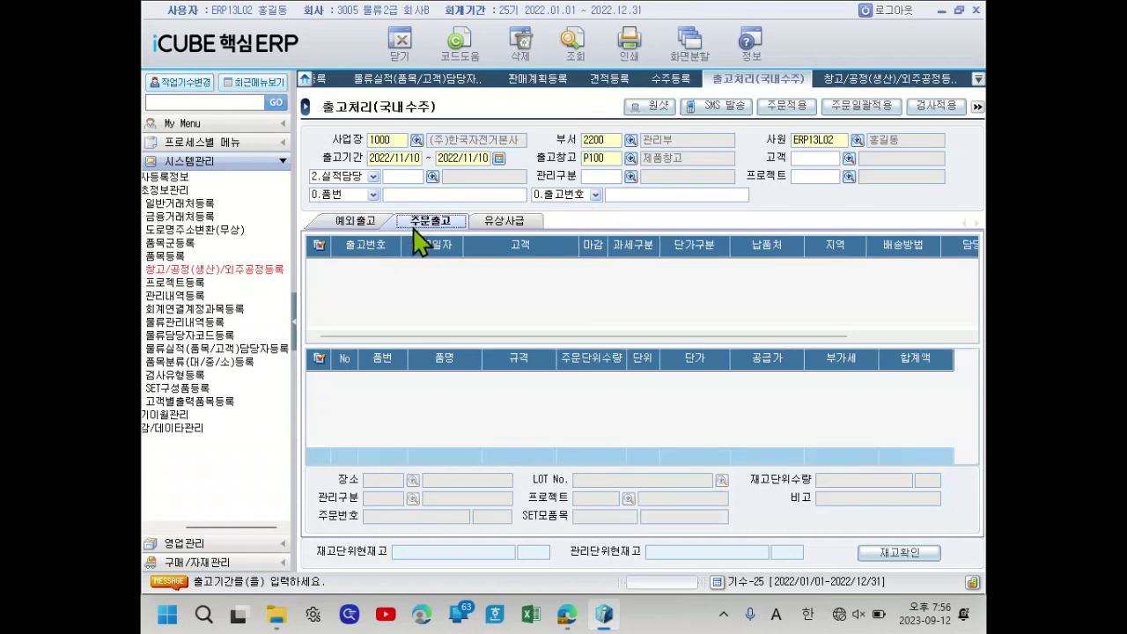
left_click(355, 224)
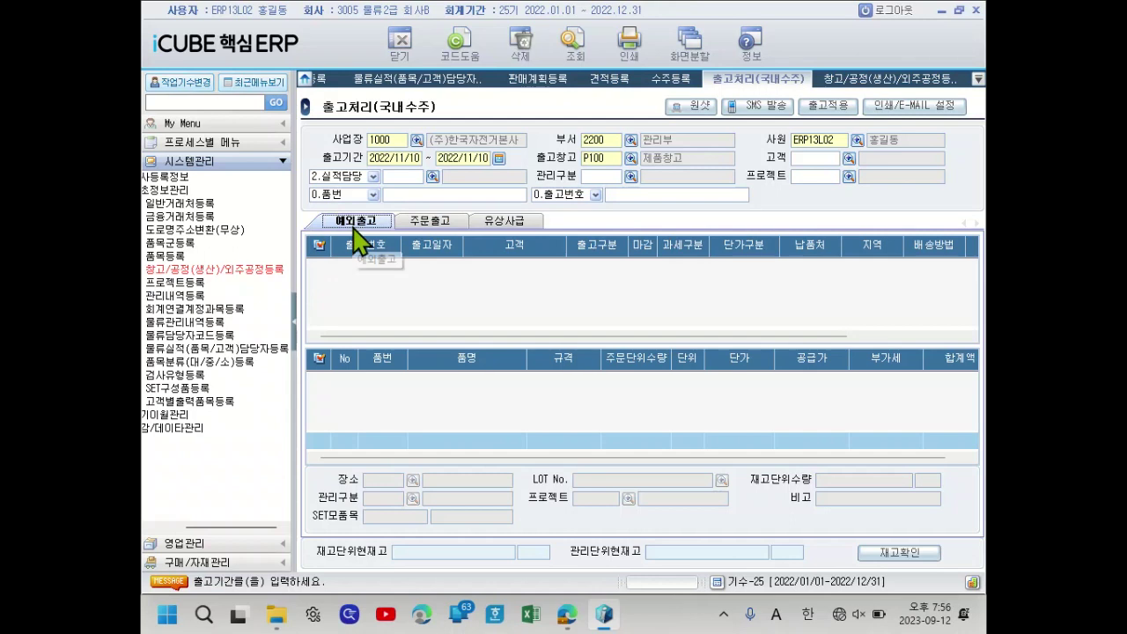
left_click(183, 543)
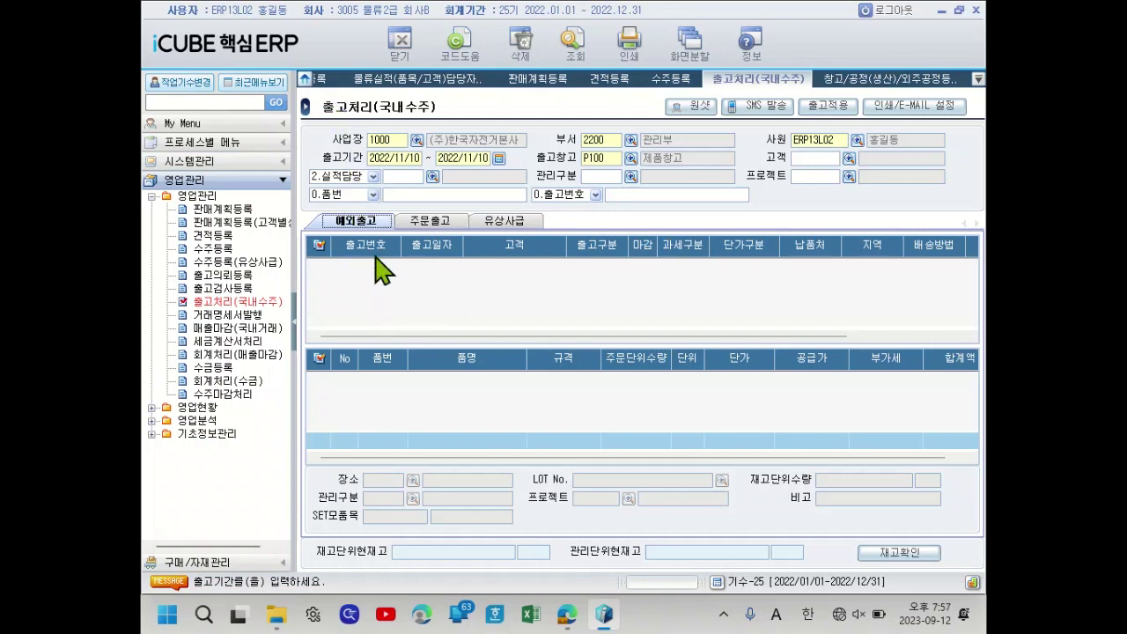
left_click(430, 221)
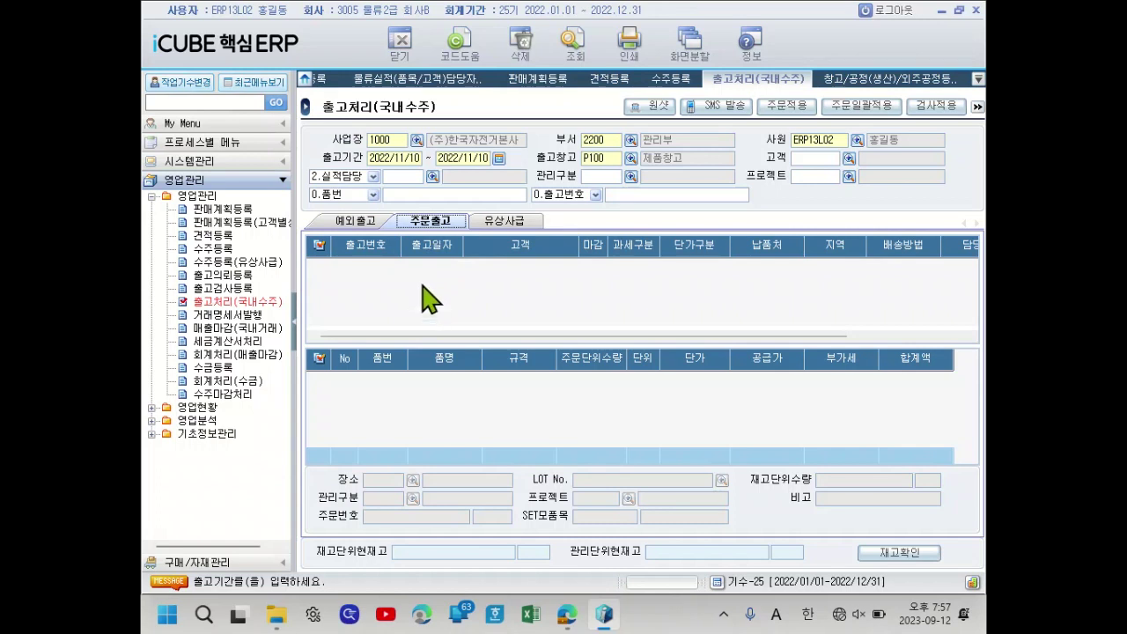
left_click(574, 57)
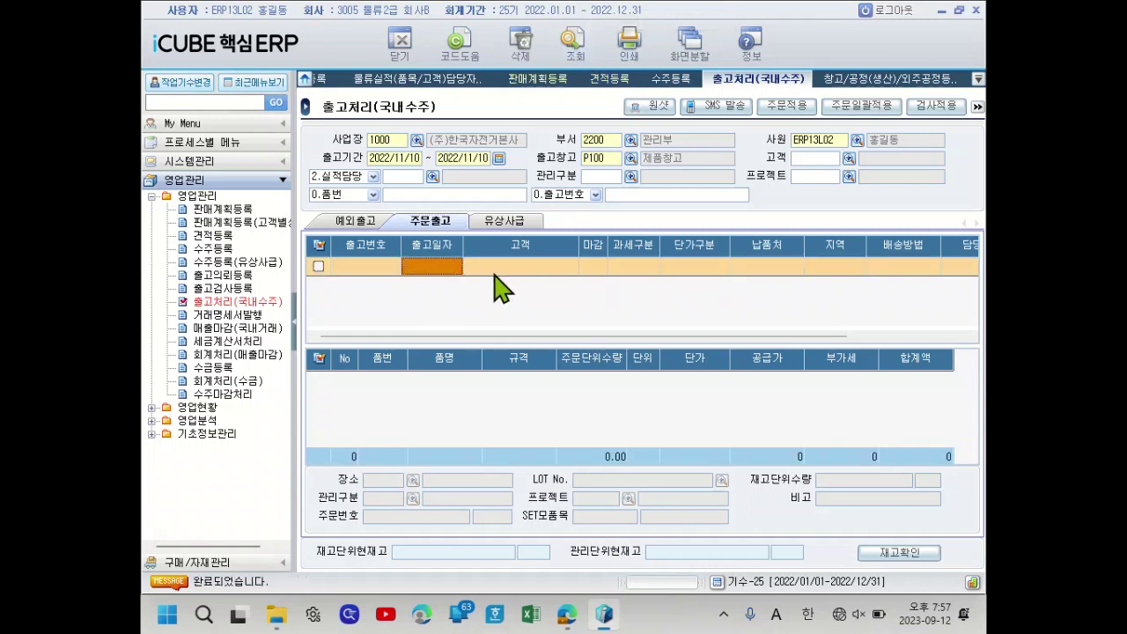
- Open the 주문적용조회 lookup from 주문출고, and mark the 2022년 11월 6일 order wording in the PDF's question 8번
left_click(436, 269)
left_click(786, 106)
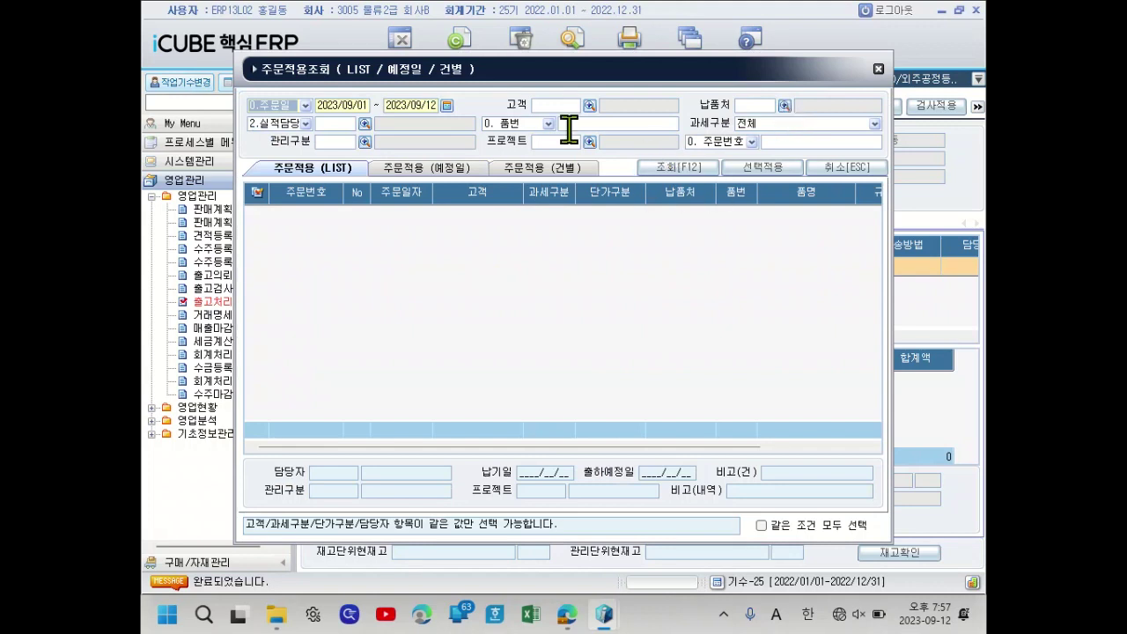
left_click_drag(536, 78, 559, 102)
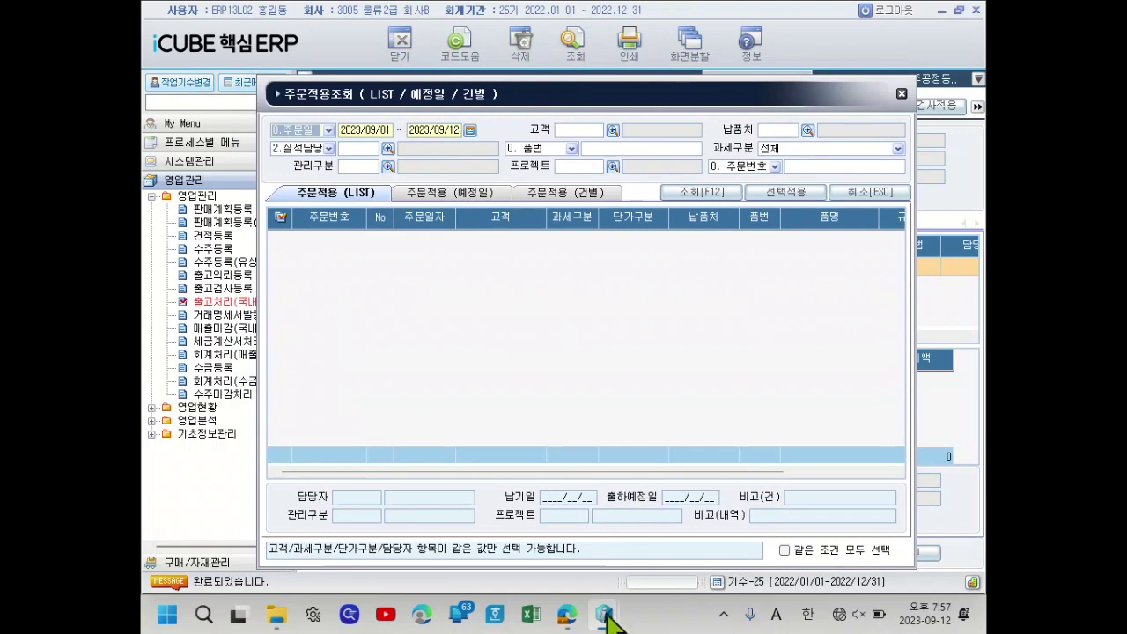
left_click(567, 616)
left_click_drag(535, 317, 804, 319)
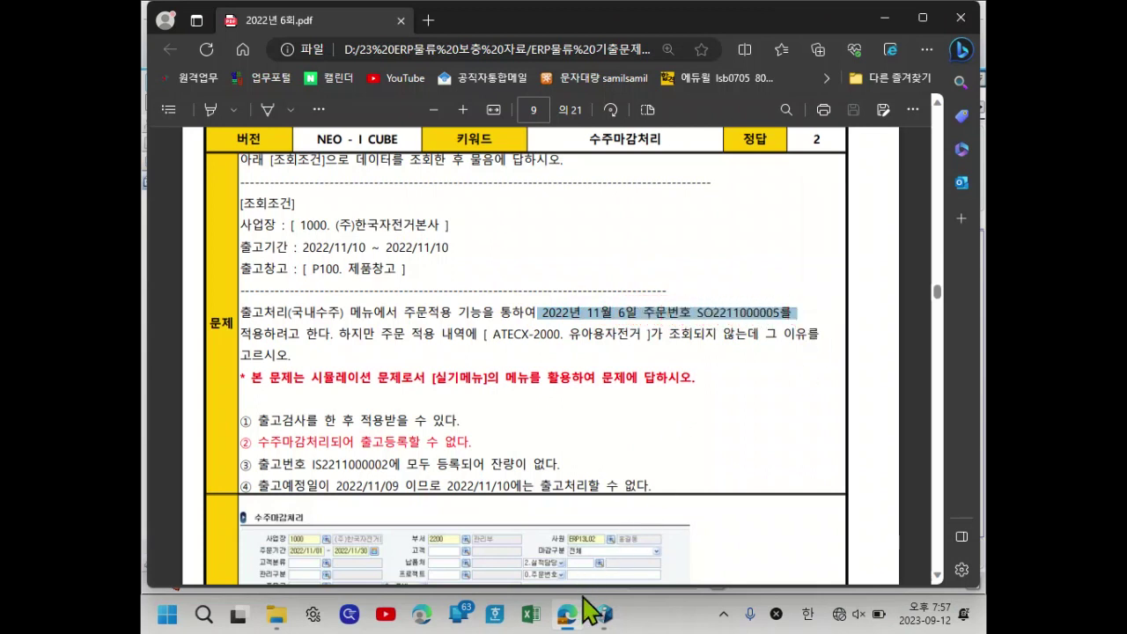
- Back in iCUBE, set the 주문적용조회 주문일 range to 2022/11/06 ~ 2022/11/06 and retrieve the matching orders
mouse_move(605, 616)
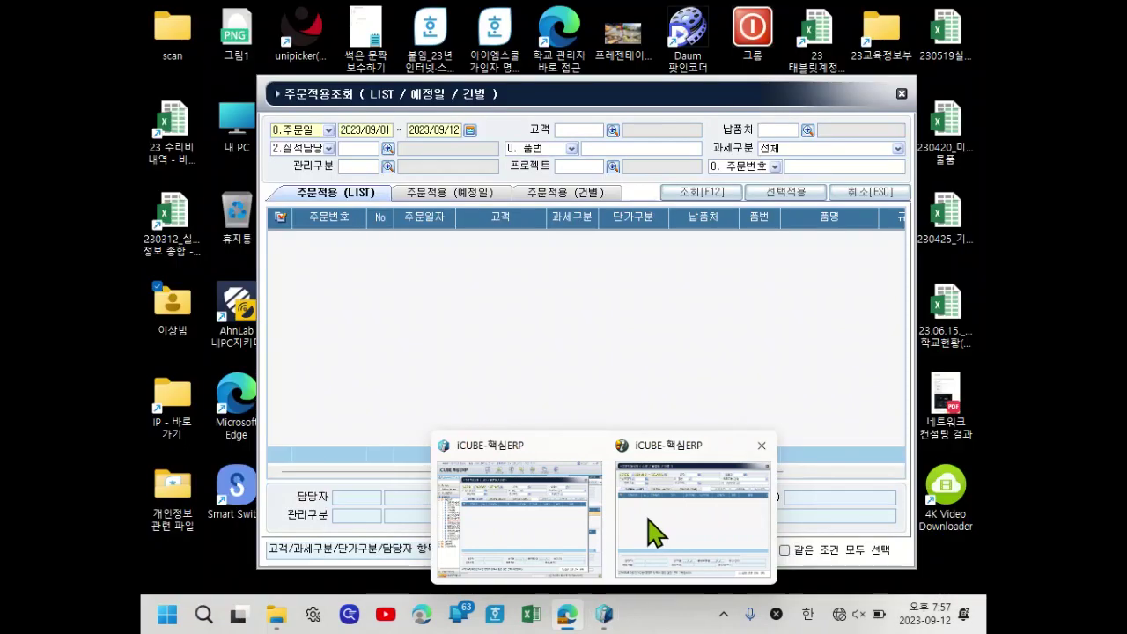
left_click(647, 528)
left_click(363, 131)
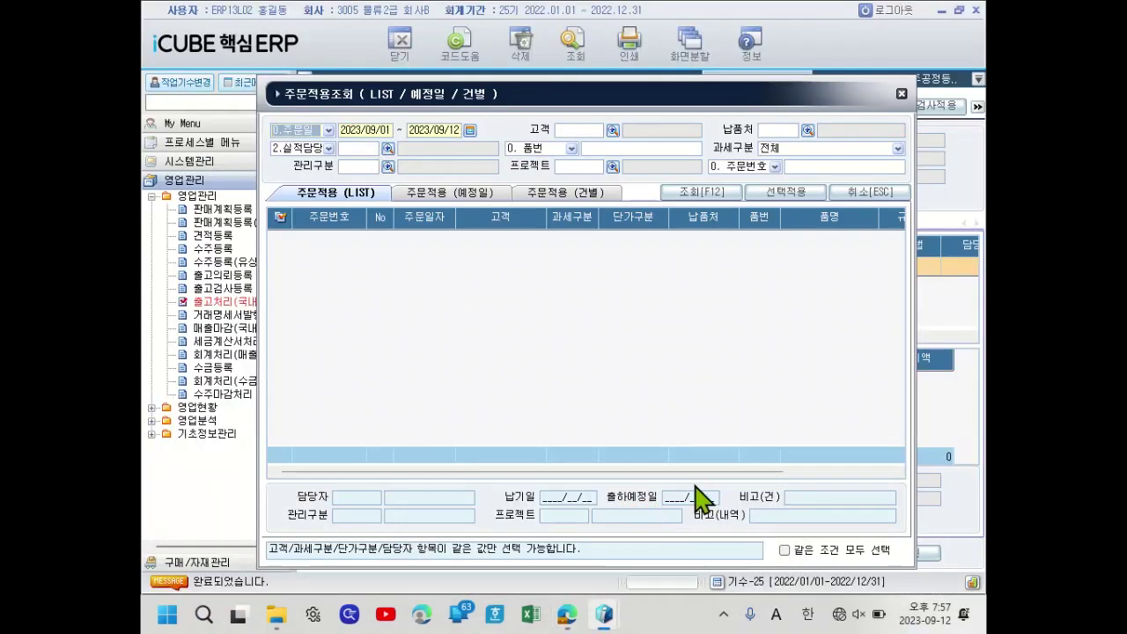
left_click(353, 131)
type("2022/11/06")
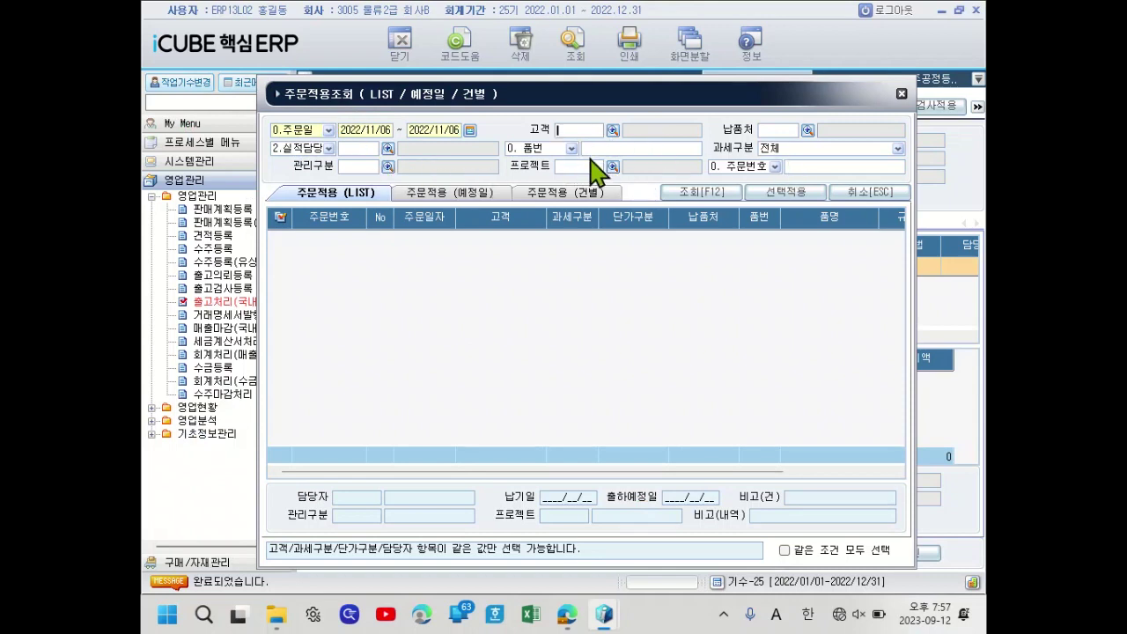
left_click(690, 195)
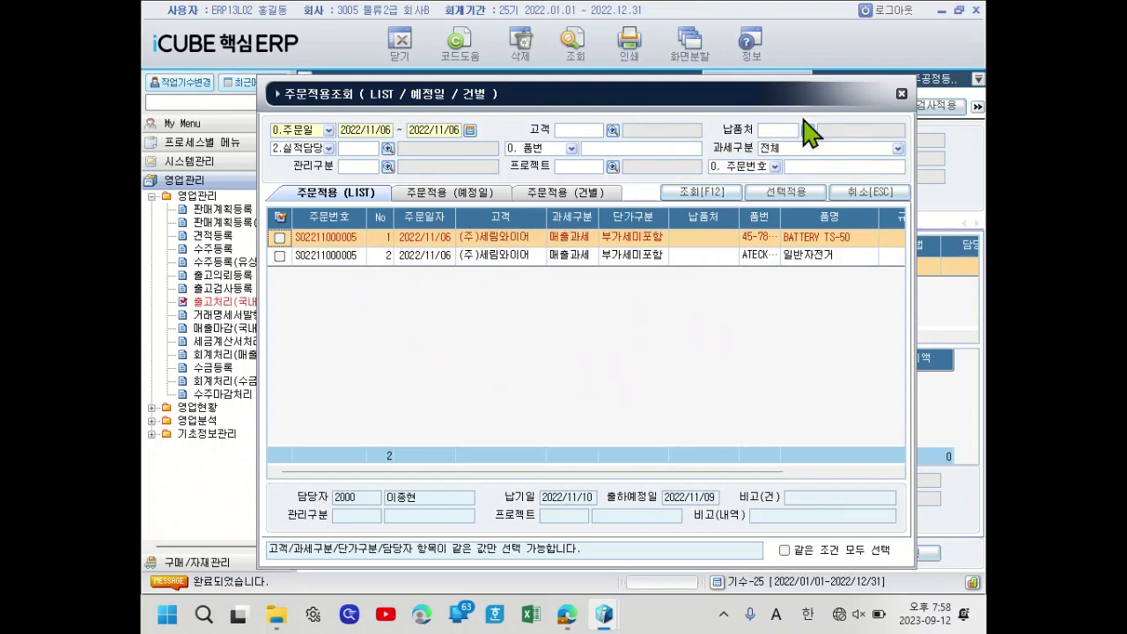
left_click(815, 186)
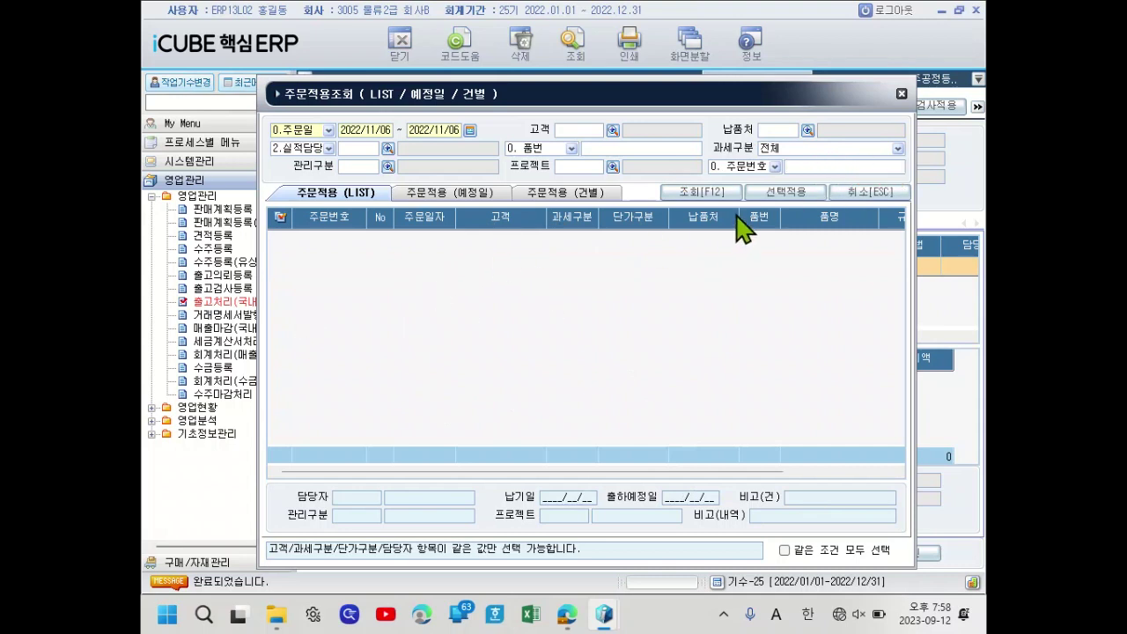
left_click(703, 196)
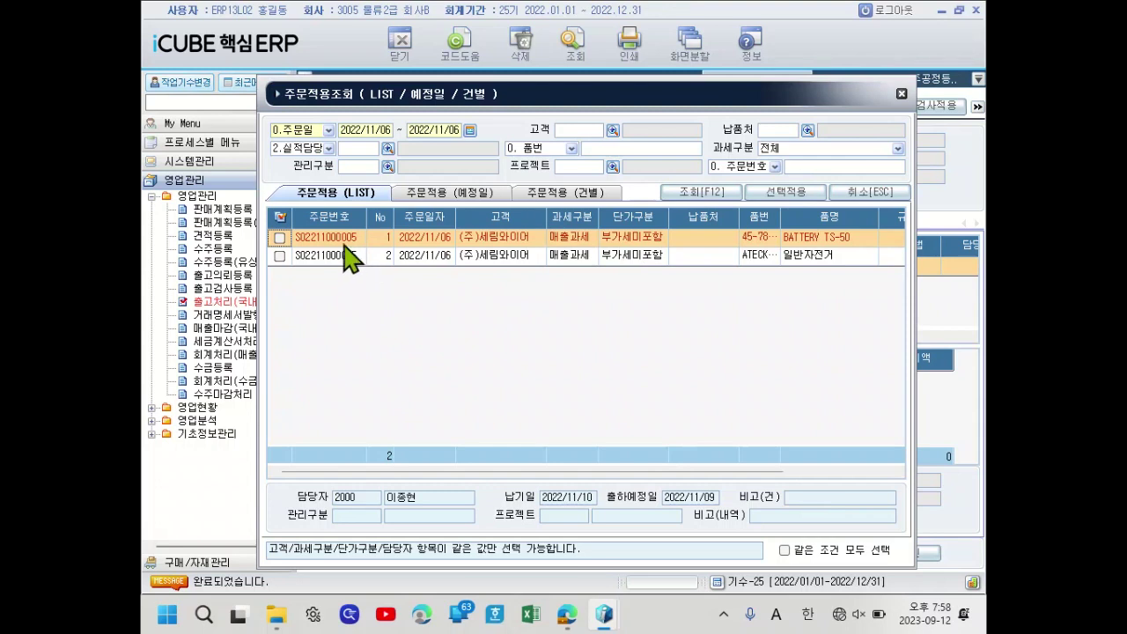
- Examine the 주문번호 and 품명 of the order lines listed in 주문적용 (LIST)
left_click(346, 255)
left_click(343, 239)
left_click(349, 257)
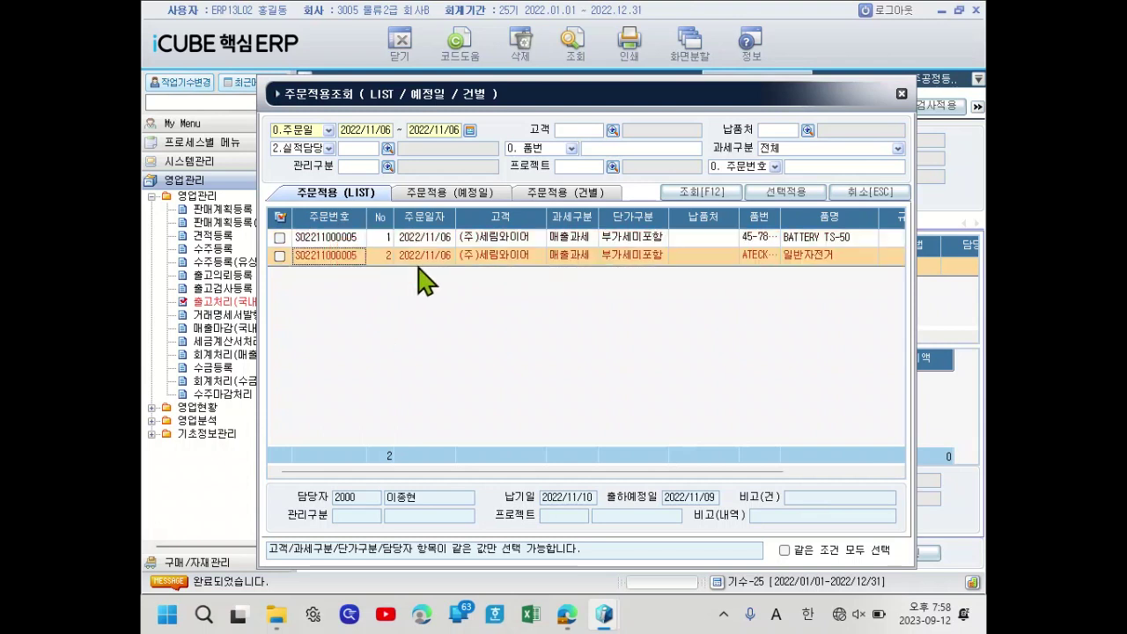
left_click(801, 237)
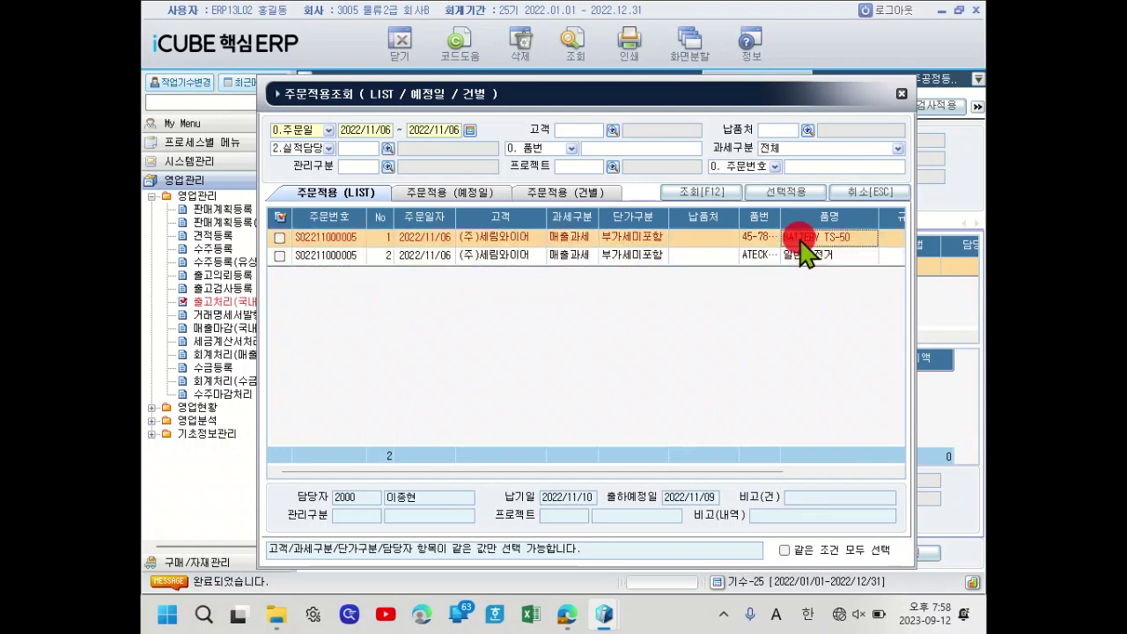
left_click_drag(763, 475, 803, 476)
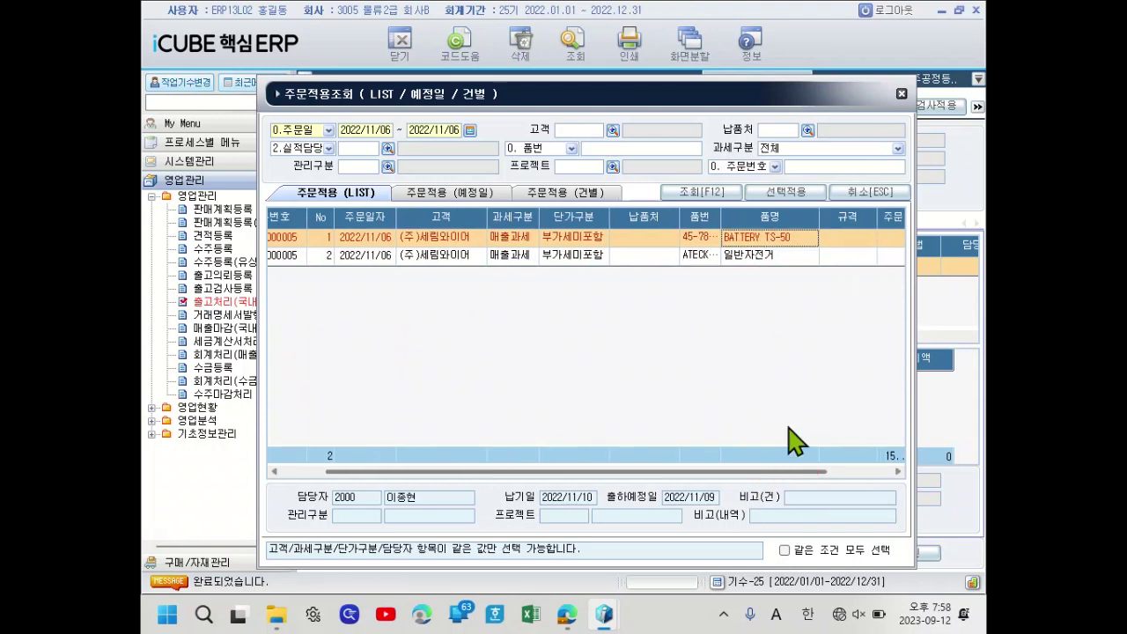
left_click(754, 256)
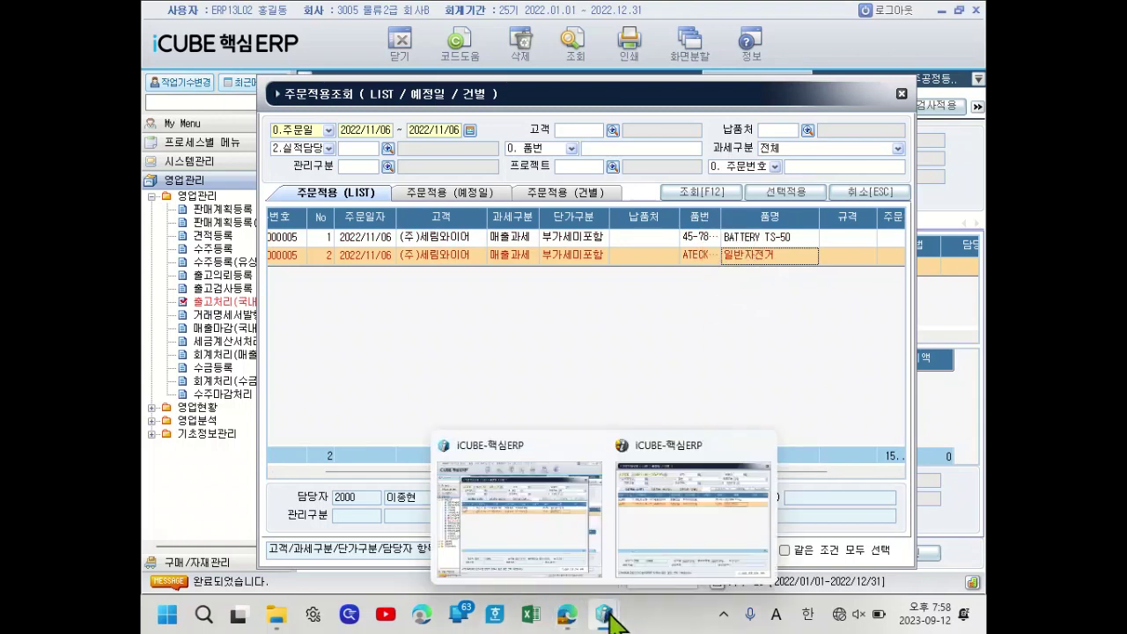
- Switch to the exam PDF and mark the wording [ ATECX-2000. 유아용자전거 ]가 조회되지 않 in question 8번
left_click(568, 614)
left_click_drag(571, 335, 660, 351)
left_click(692, 357)
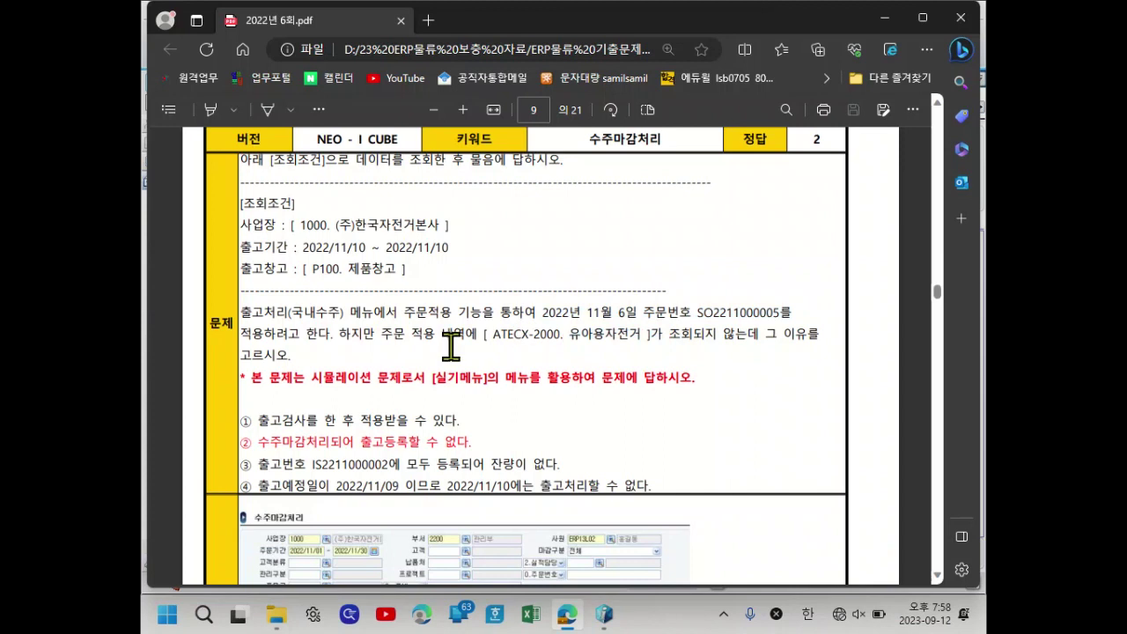
left_click_drag(486, 336, 735, 357)
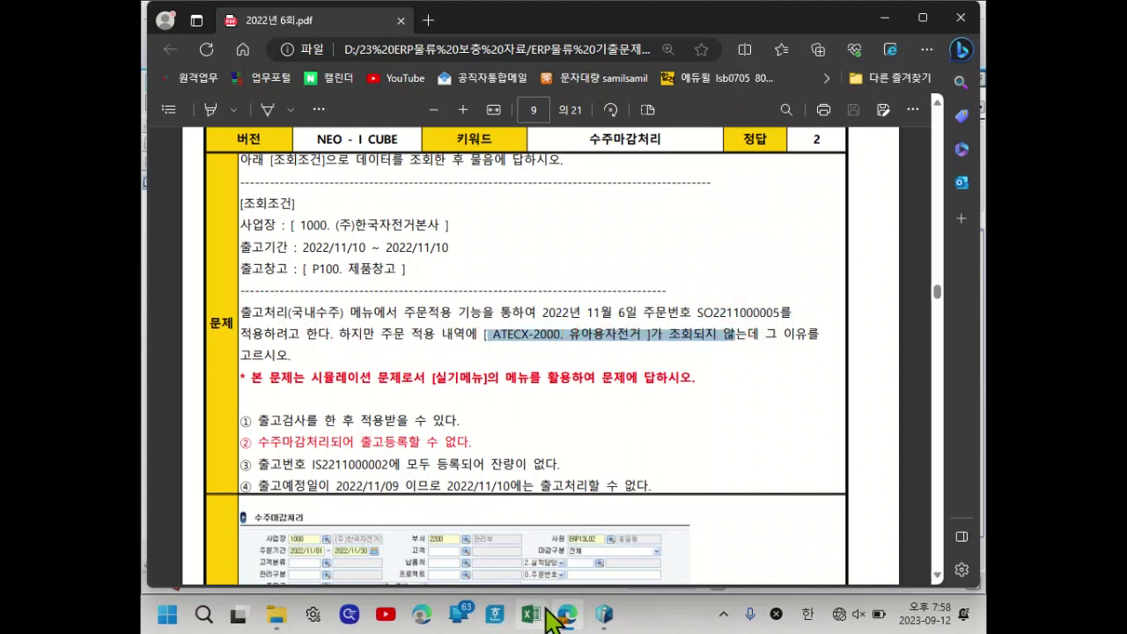
- Review the answer options of question 8번 and mark option ①, 출고검사를 한 후 적용받을 수 있다
mouse_move(603, 611)
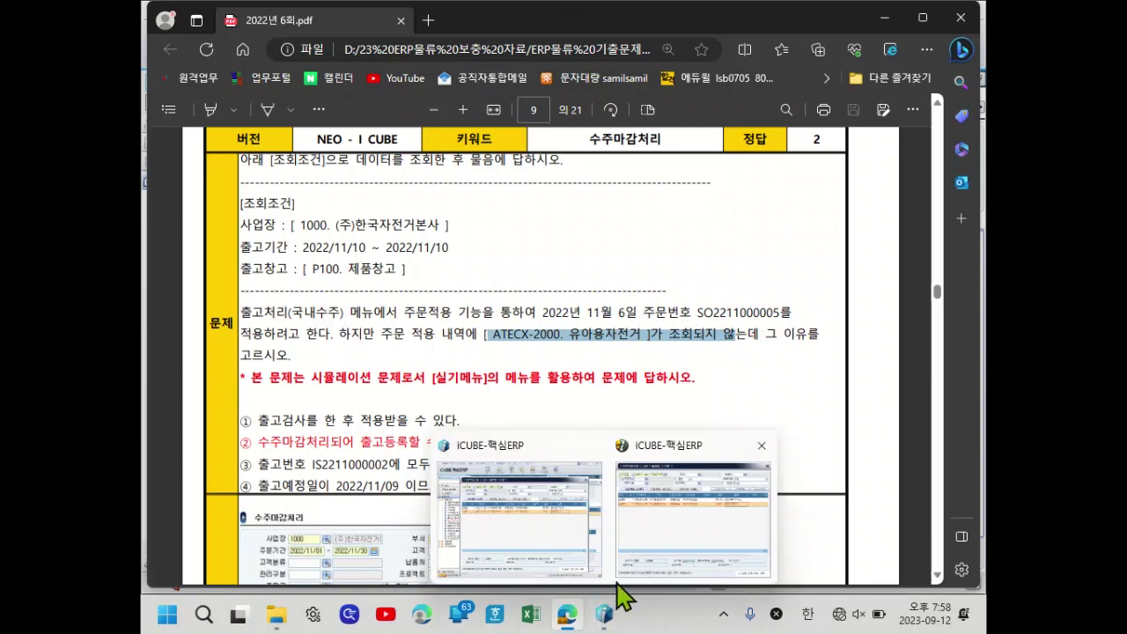
mouse_move(615, 583)
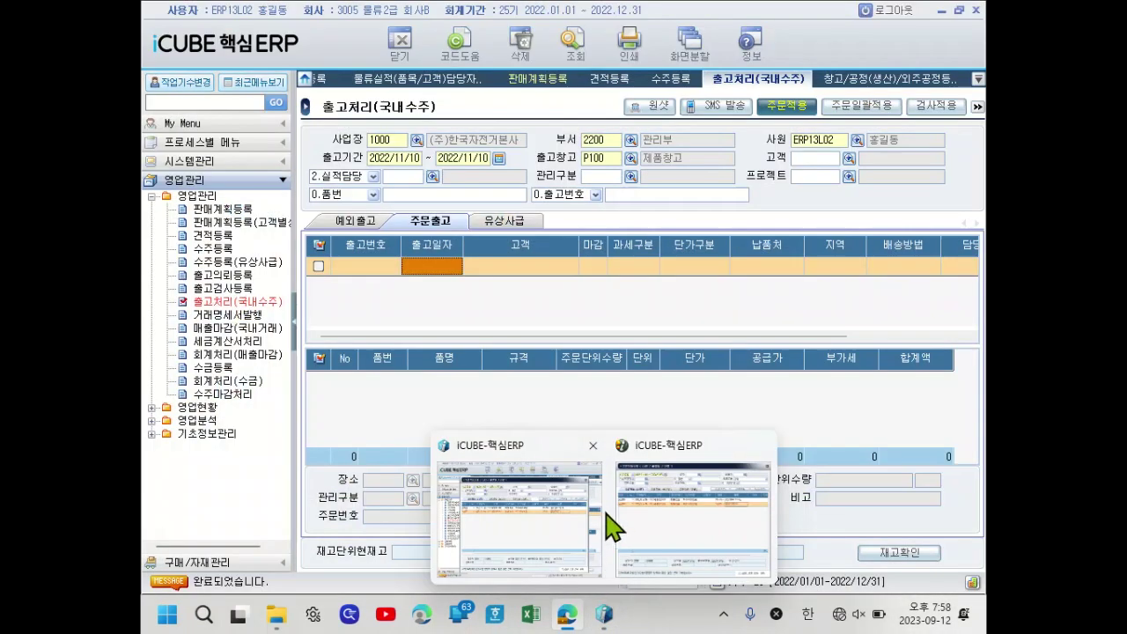
mouse_move(661, 531)
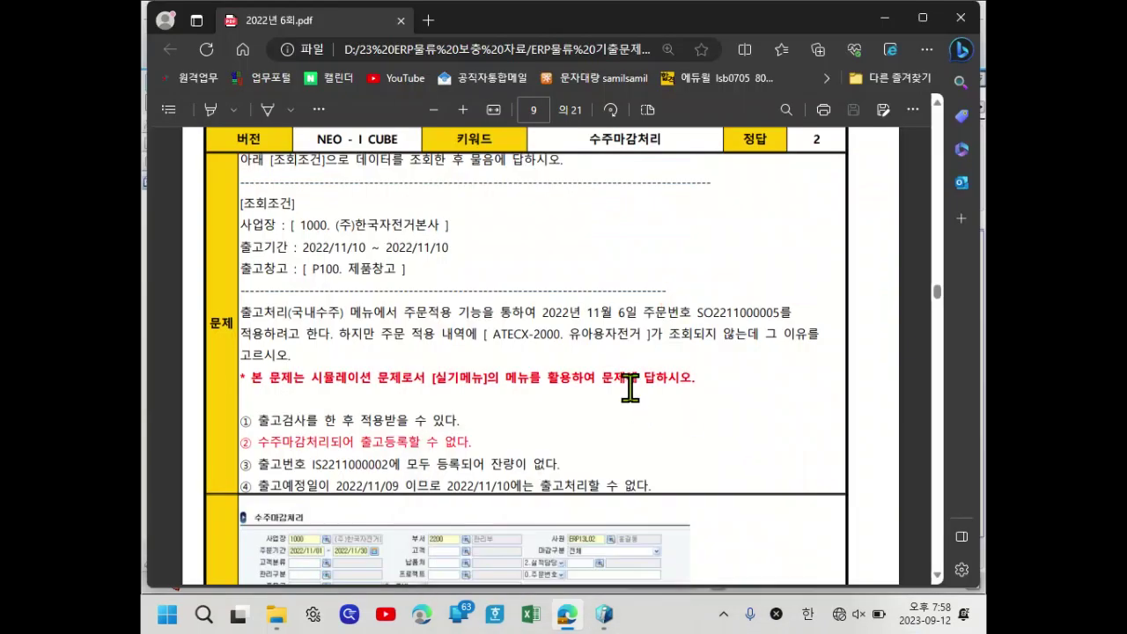
scroll(630, 387, "down", 3)
scroll(630, 396, "up", 1)
left_click_drag(264, 349, 462, 353)
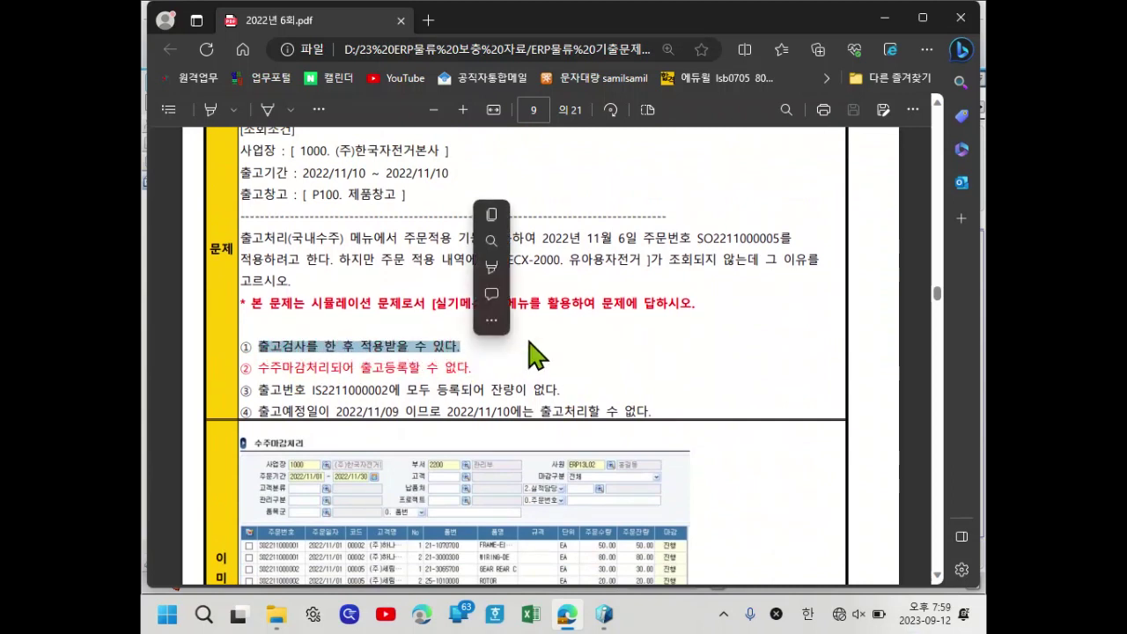
left_click(525, 345)
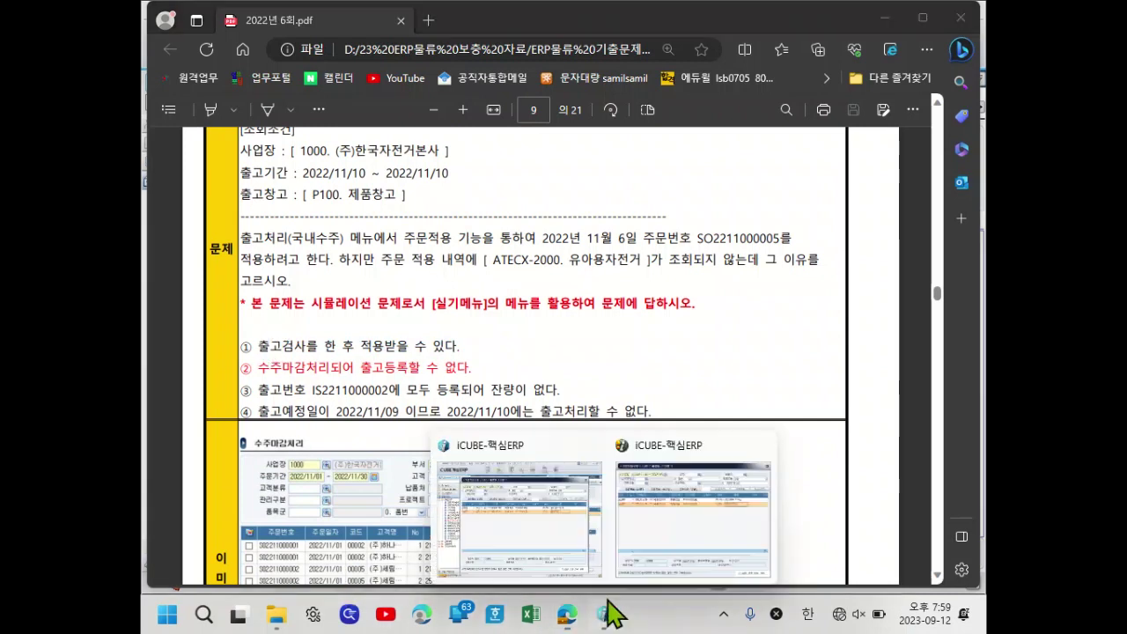
- Return to iCUBE, move the 주문적용조회 window aside to view the 영업관리 menu list, and close the lookup
left_click(516, 539)
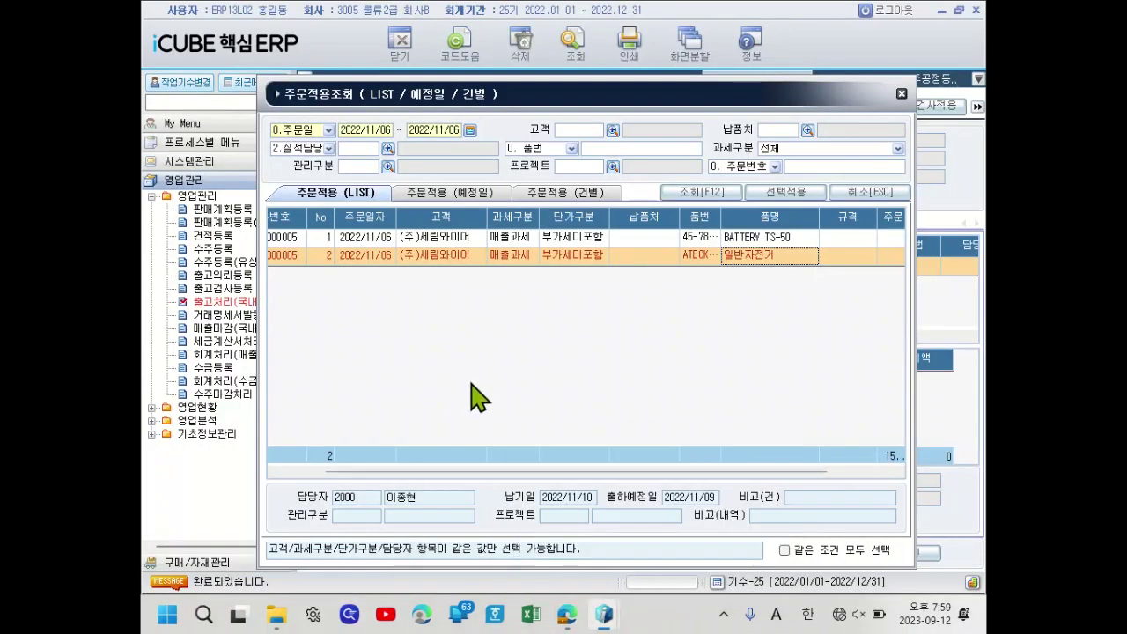
left_click_drag(437, 91, 634, 92)
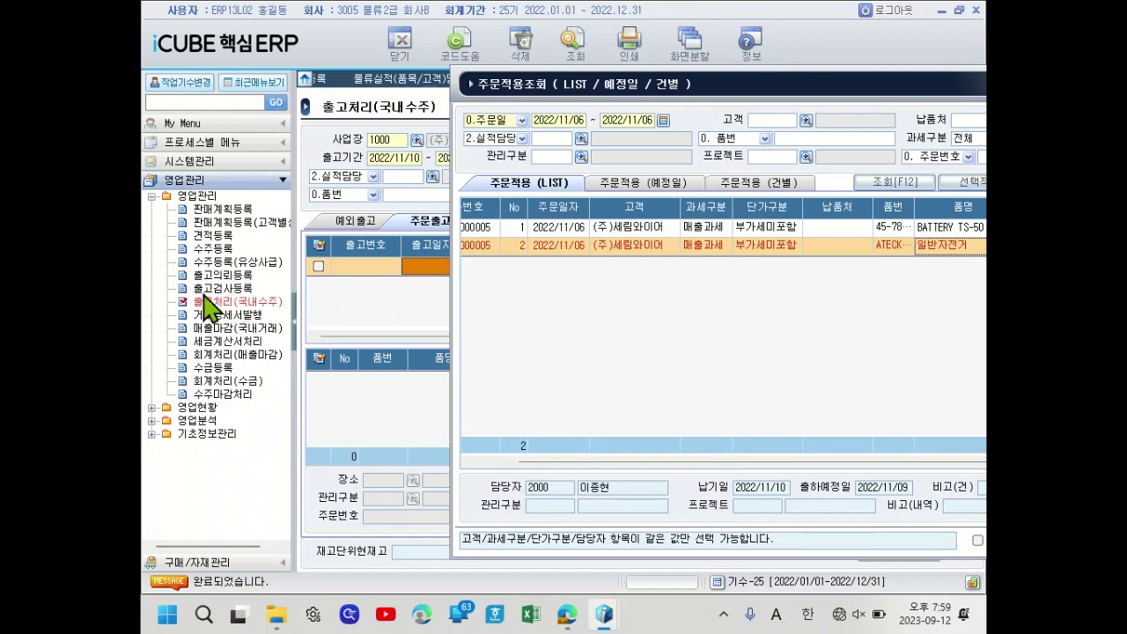
left_click_drag(618, 88, 392, 117)
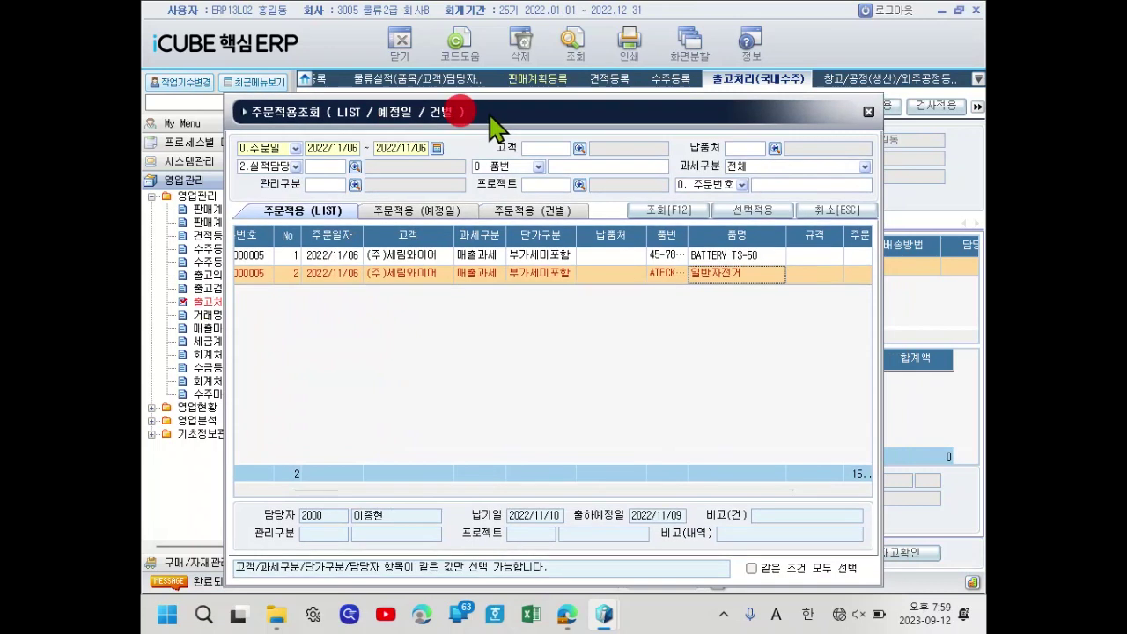
left_click(868, 112)
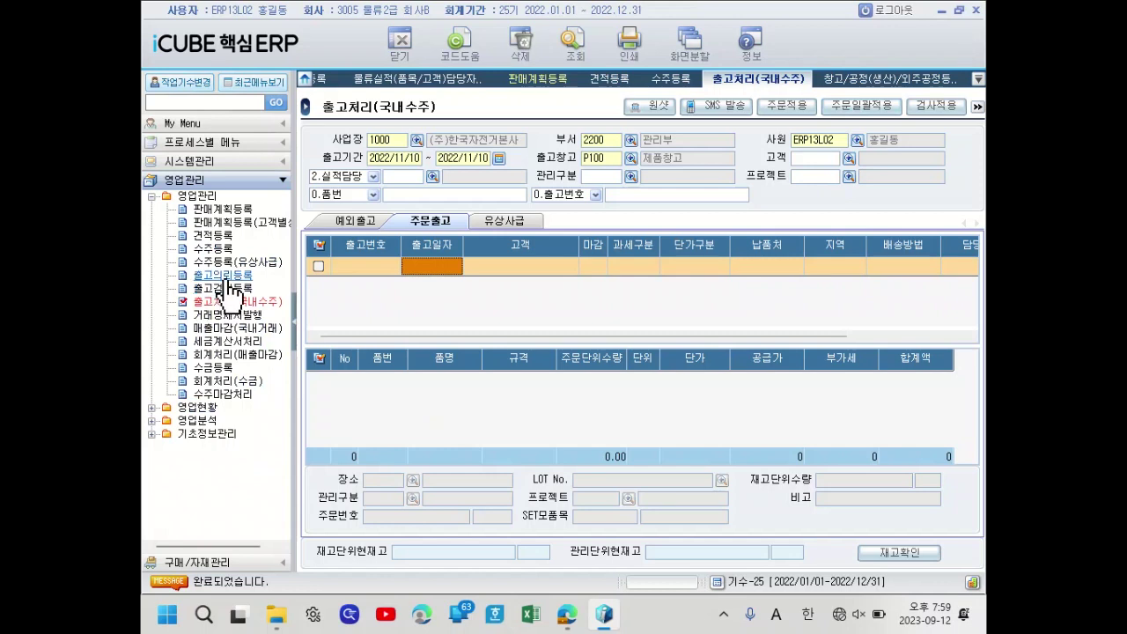
- Open 수주등록 under 영업관리 and open the 주문기간 start date for editing
left_click(216, 249)
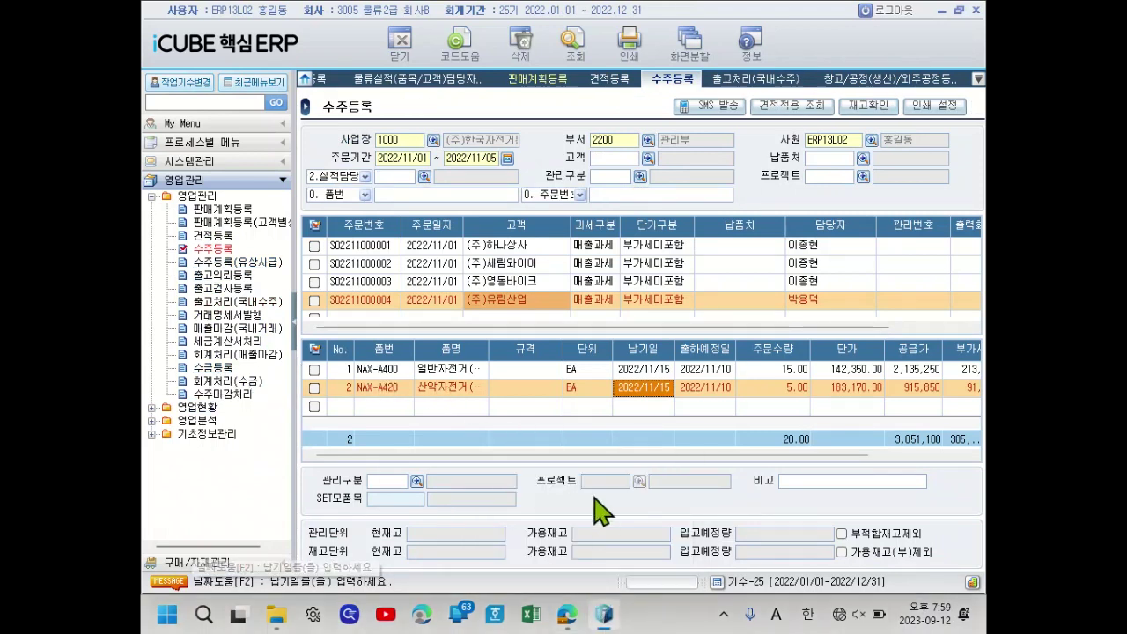
mouse_move(569, 611)
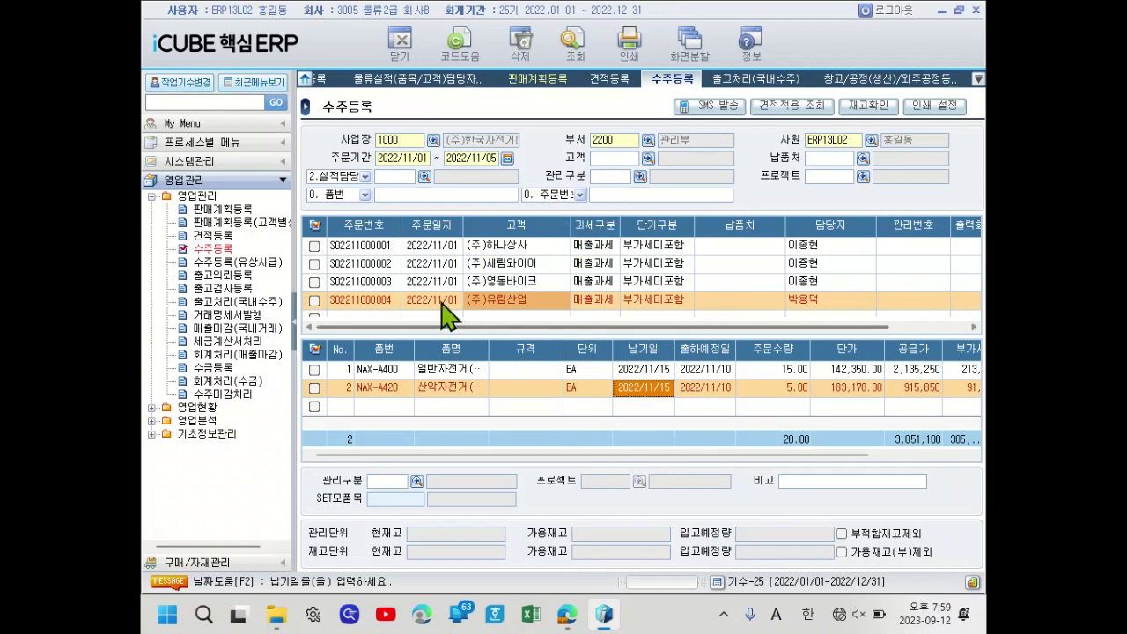
left_click(410, 159)
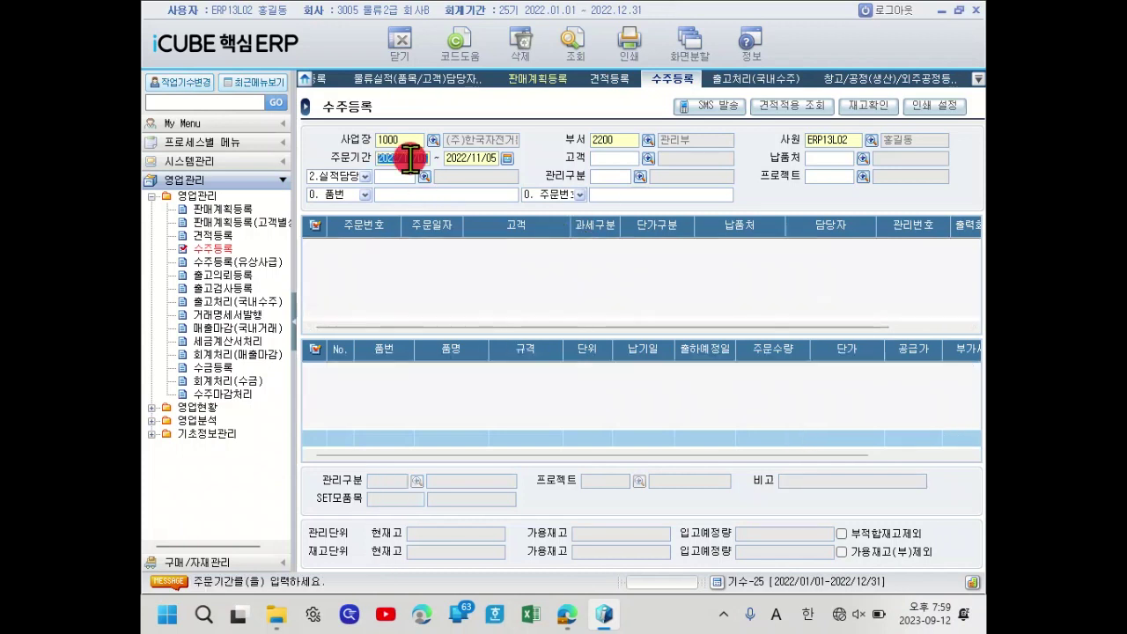
- Retrieve the sales orders with an order period of 2022/11/06 to 2022/11/06 and show the (주)세림와이어 order's item lines
type("3")
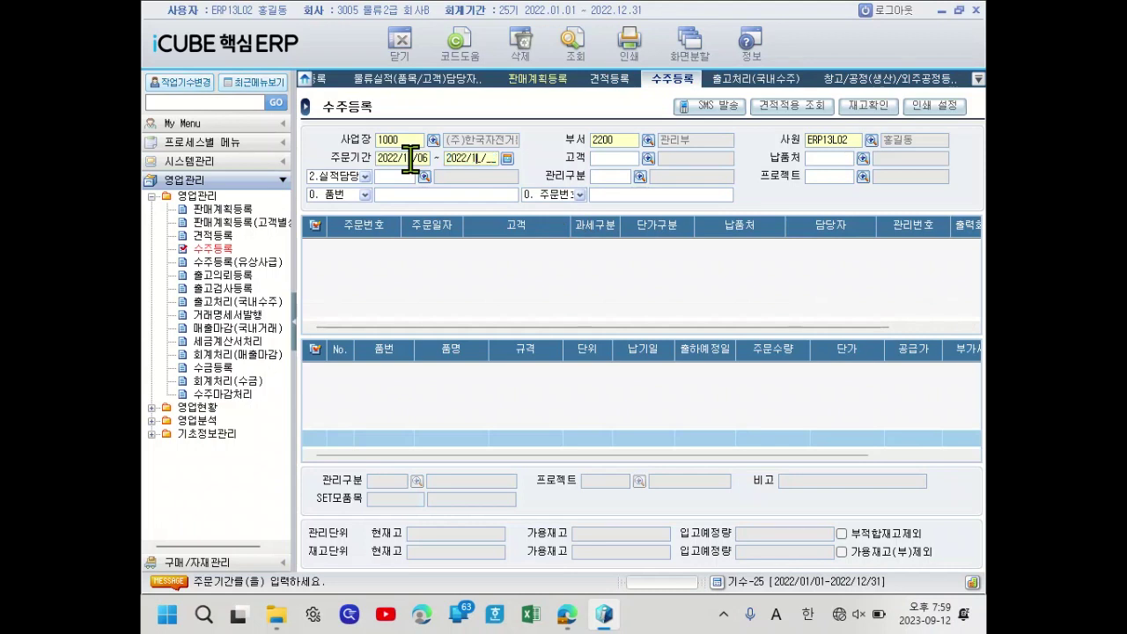
type("6")
key("Return")
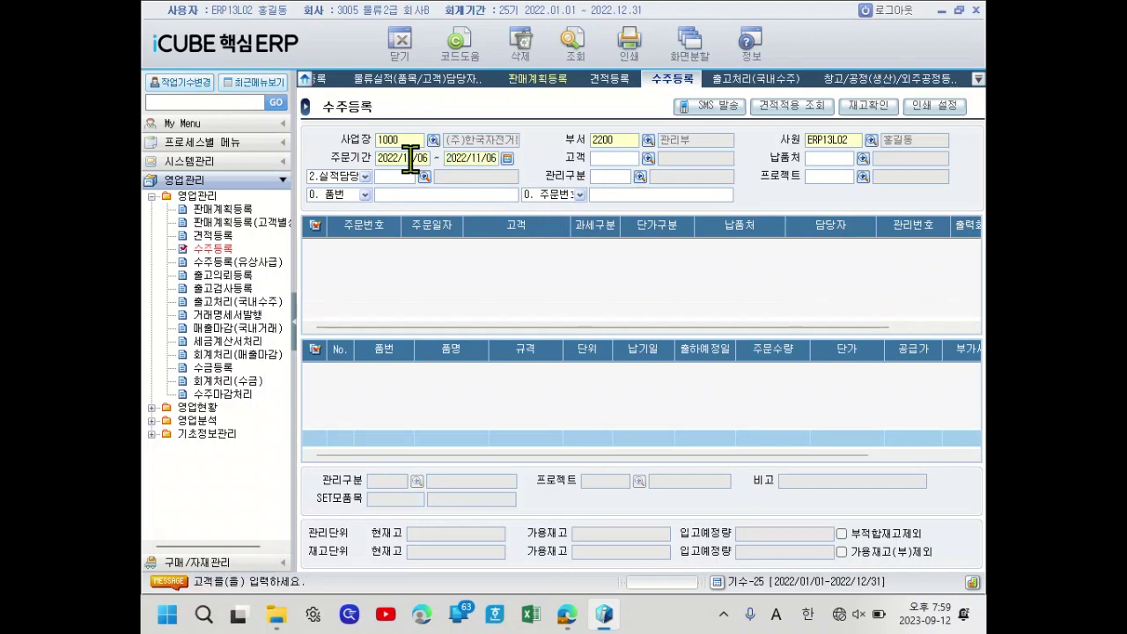
left_click(573, 60)
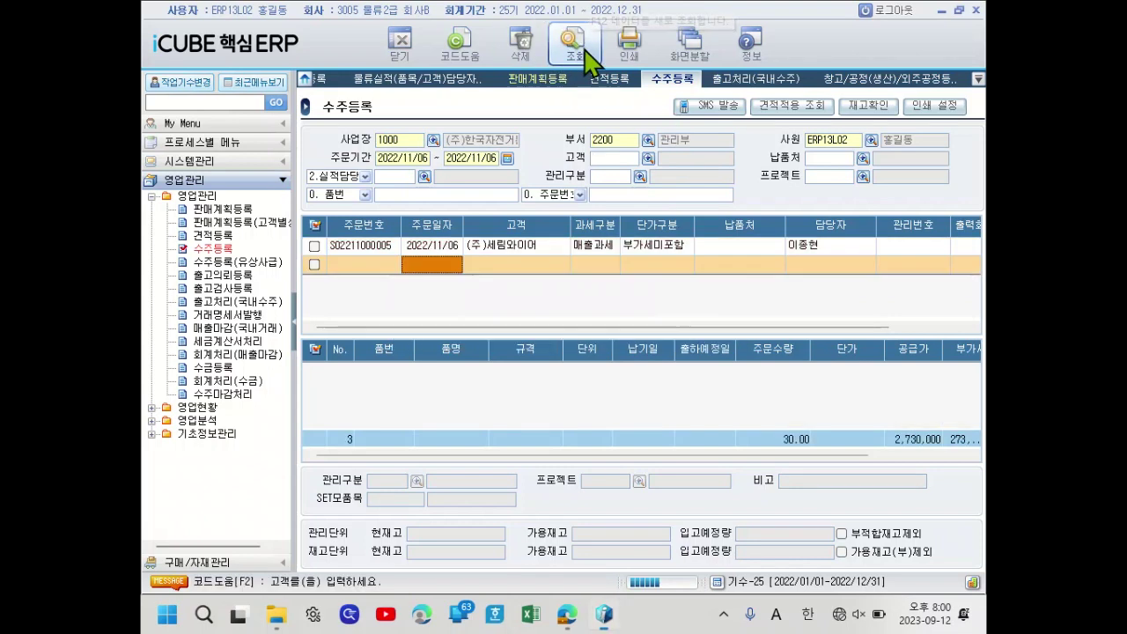
left_click(529, 250)
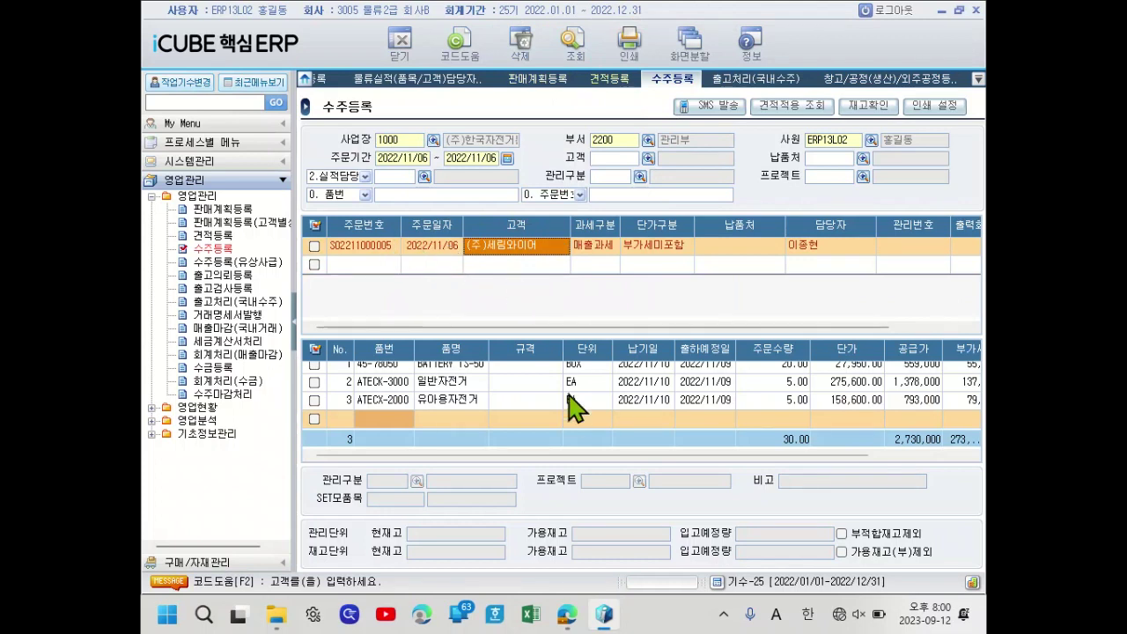
- Review the delivery dates and 검사 setting of the order's three item lines, leaving the 유아용자전거 line at 무검사
left_click(467, 402)
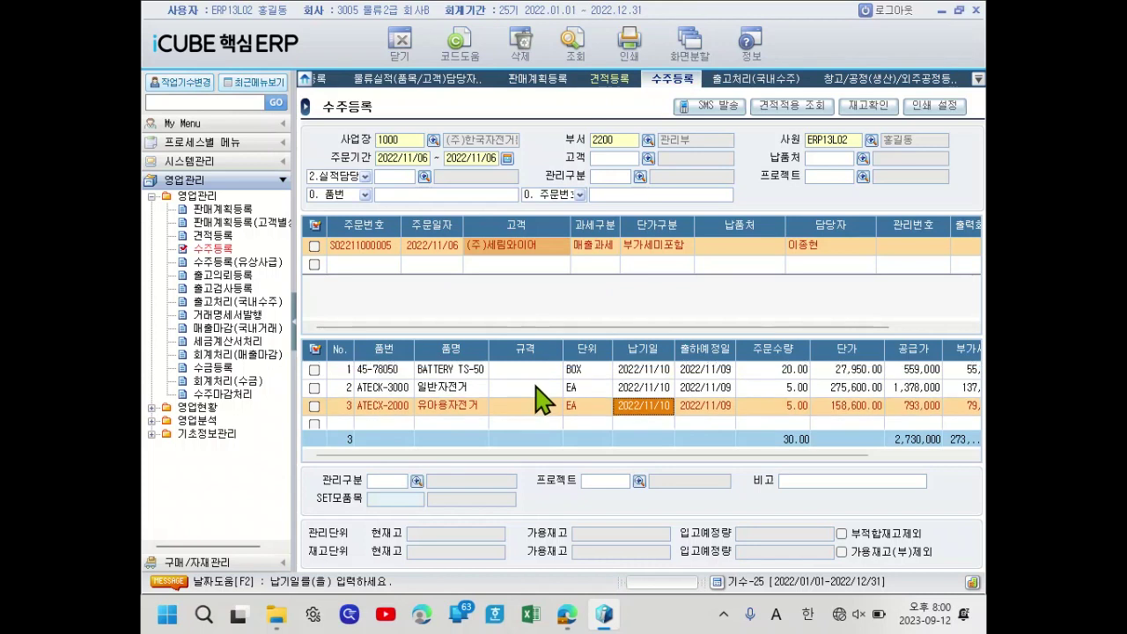
left_click(458, 370)
left_click(462, 385)
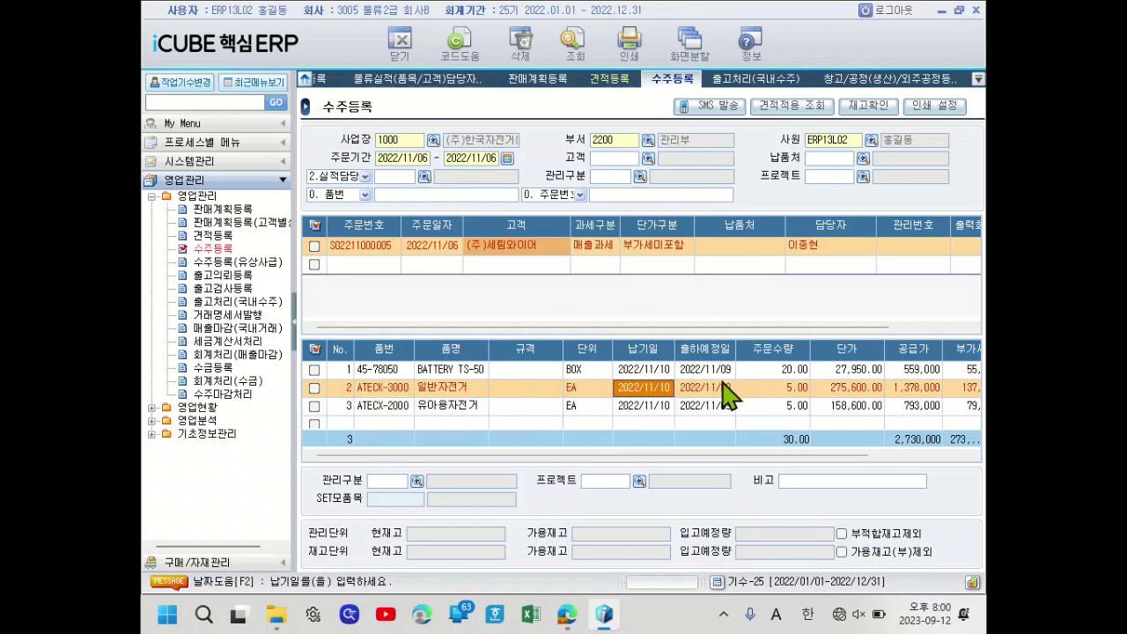
left_click(457, 406)
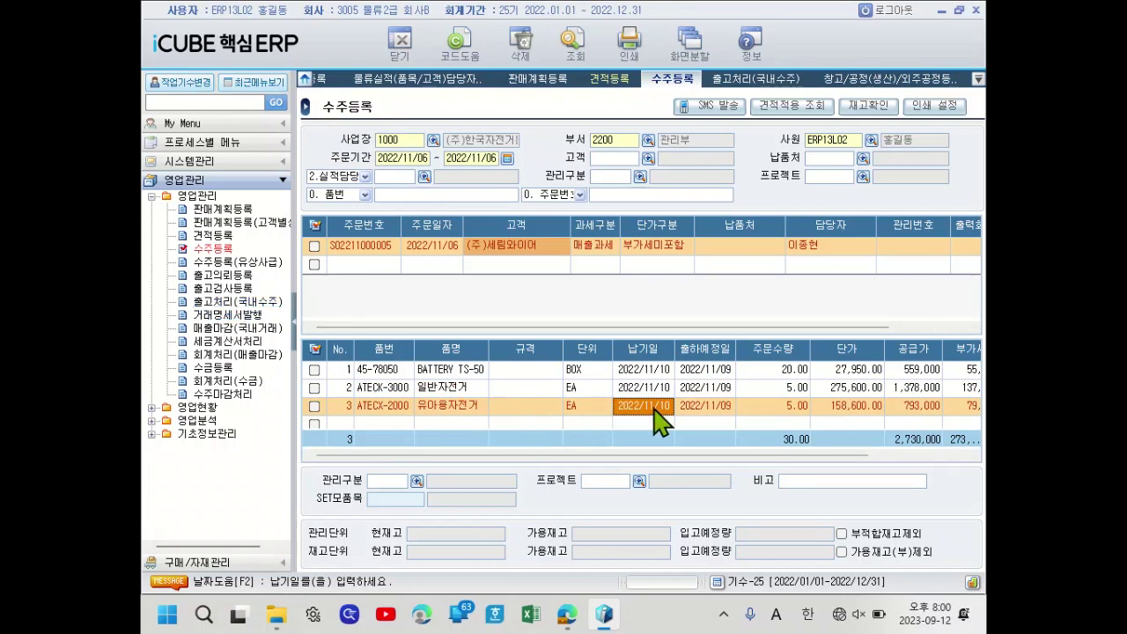
left_click_drag(585, 457, 755, 448)
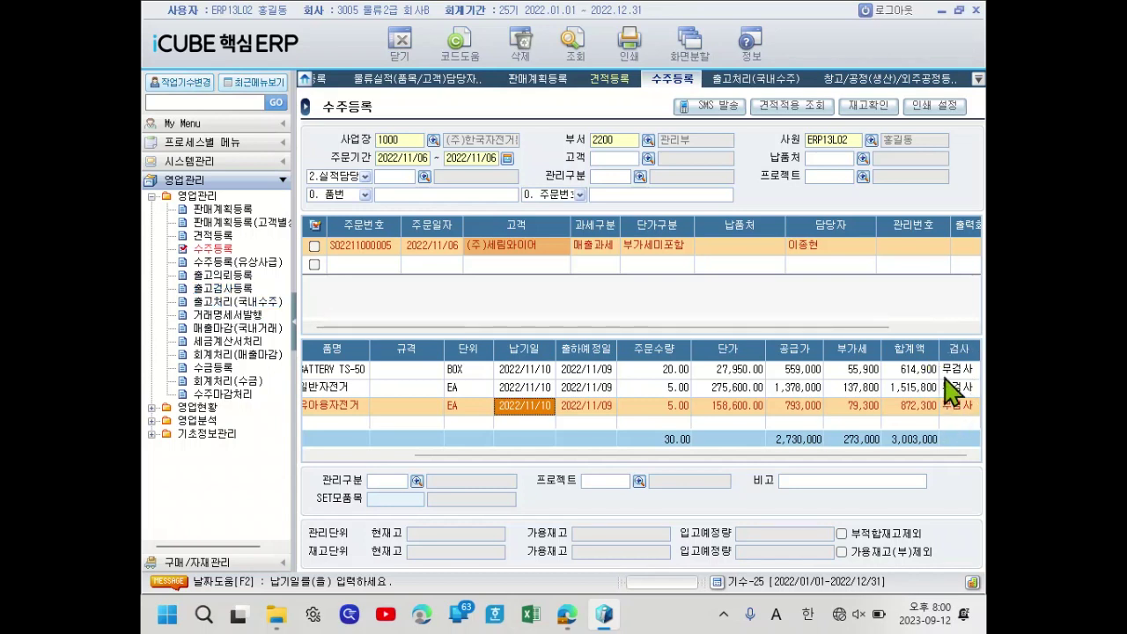
left_click(966, 406)
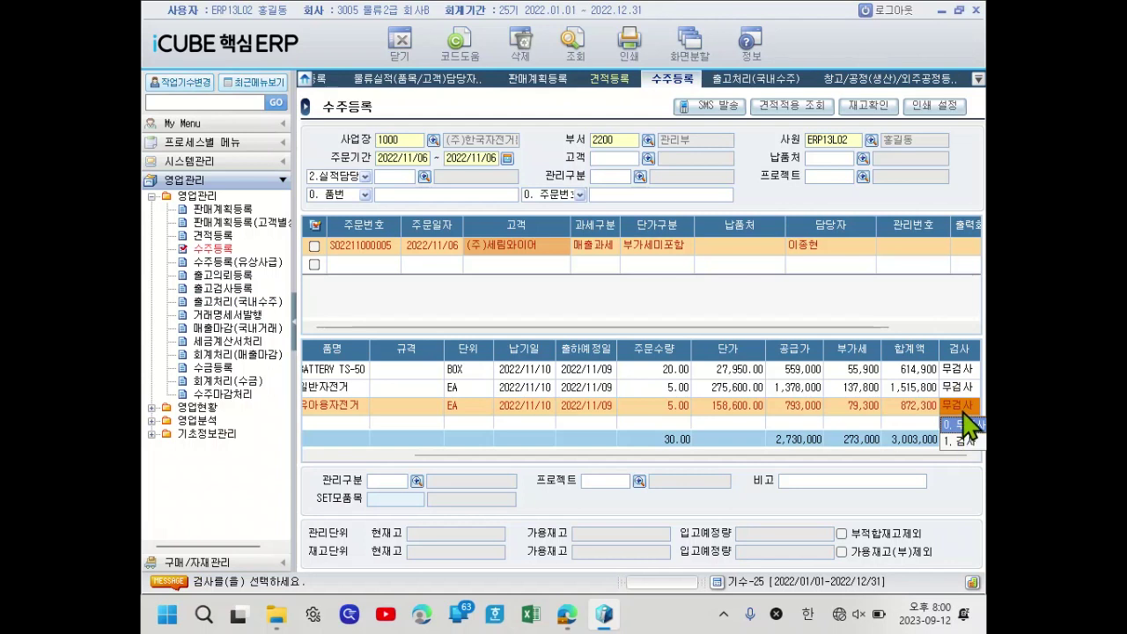
left_click(964, 425)
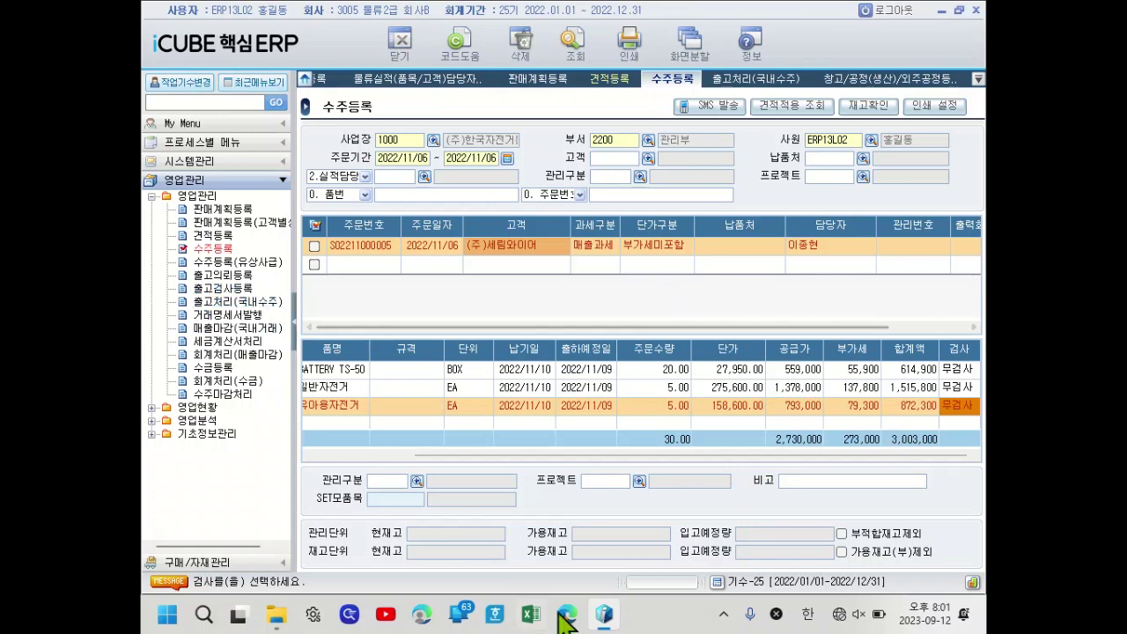
- Switch to the 2022년 6회.pdf exam document in the browser and read answer option ② about 수주마감처리
mouse_move(604, 614)
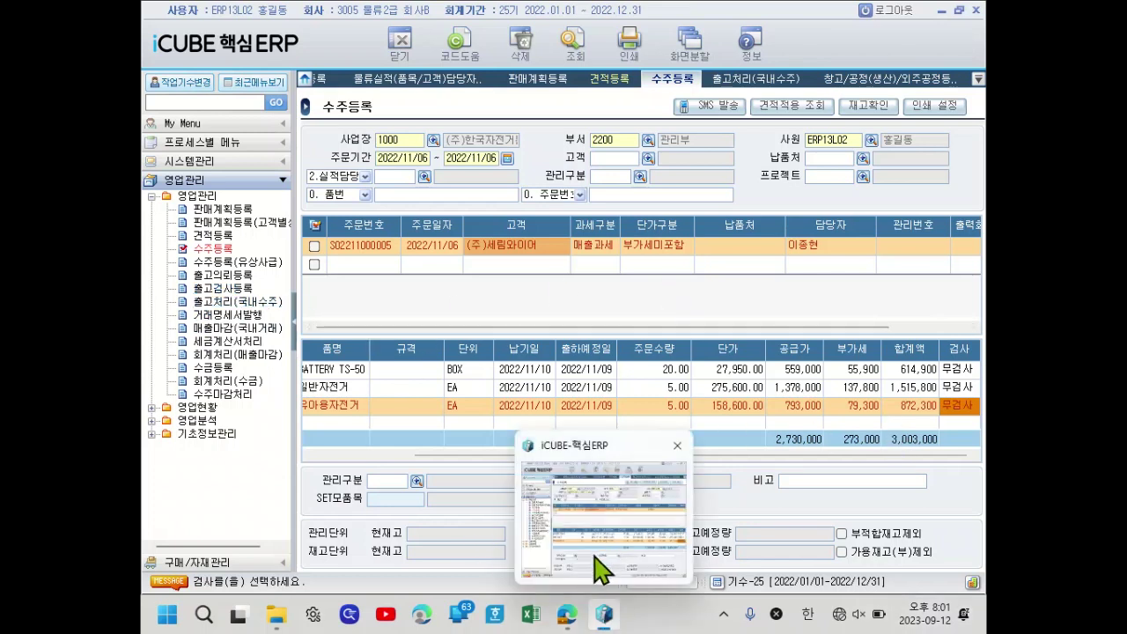
left_click(563, 538)
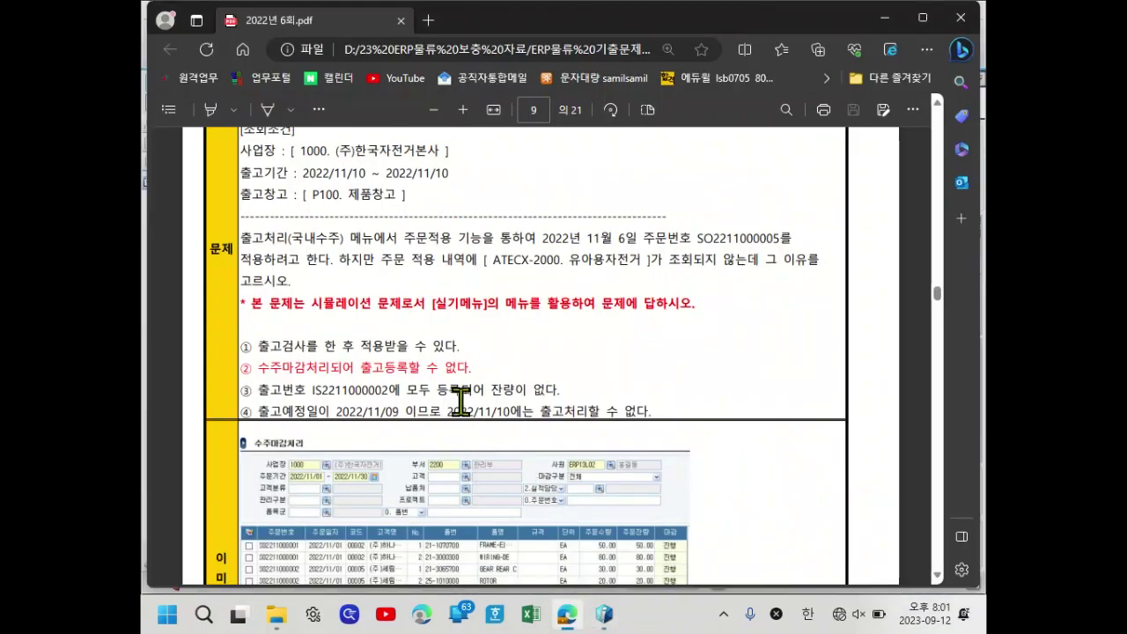
scroll(462, 405, "down", 2)
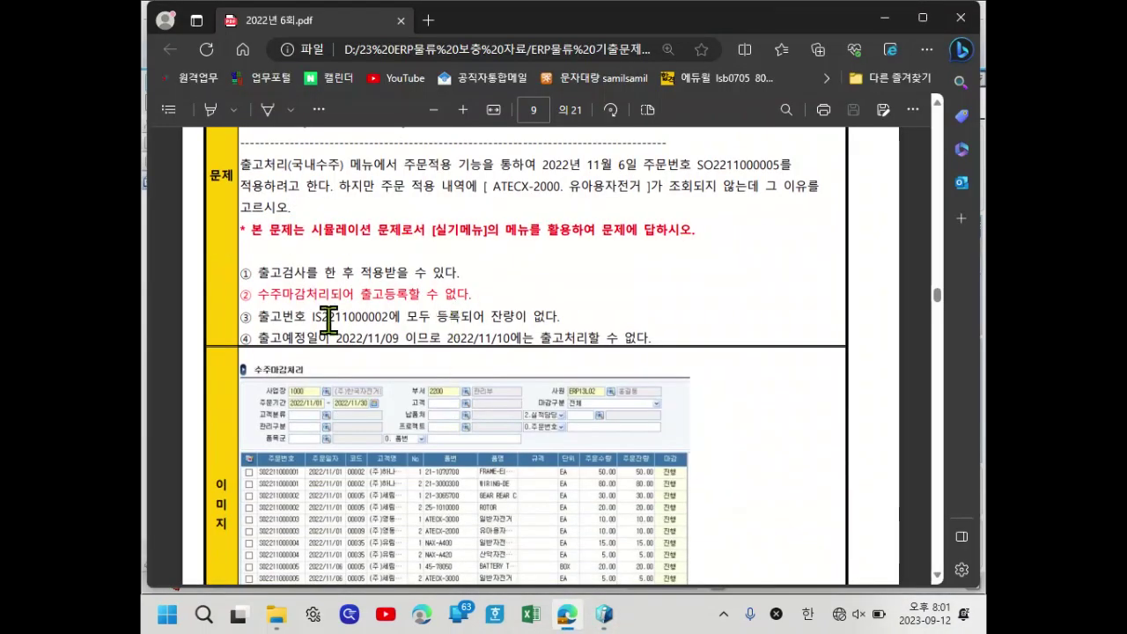
left_click_drag(254, 298, 476, 304)
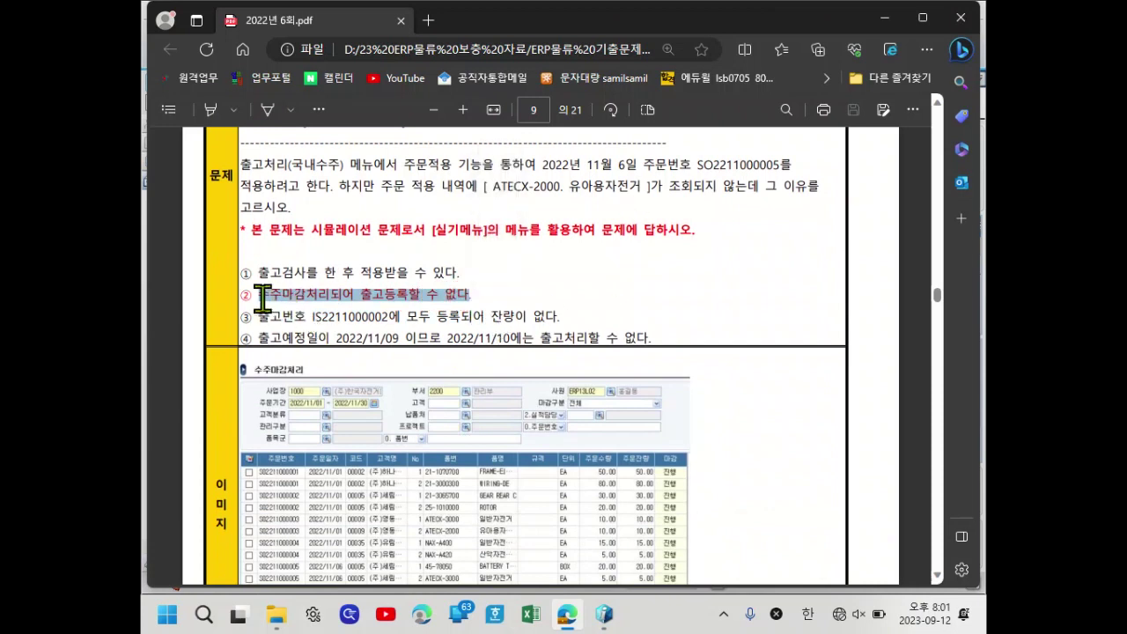
left_click(364, 297)
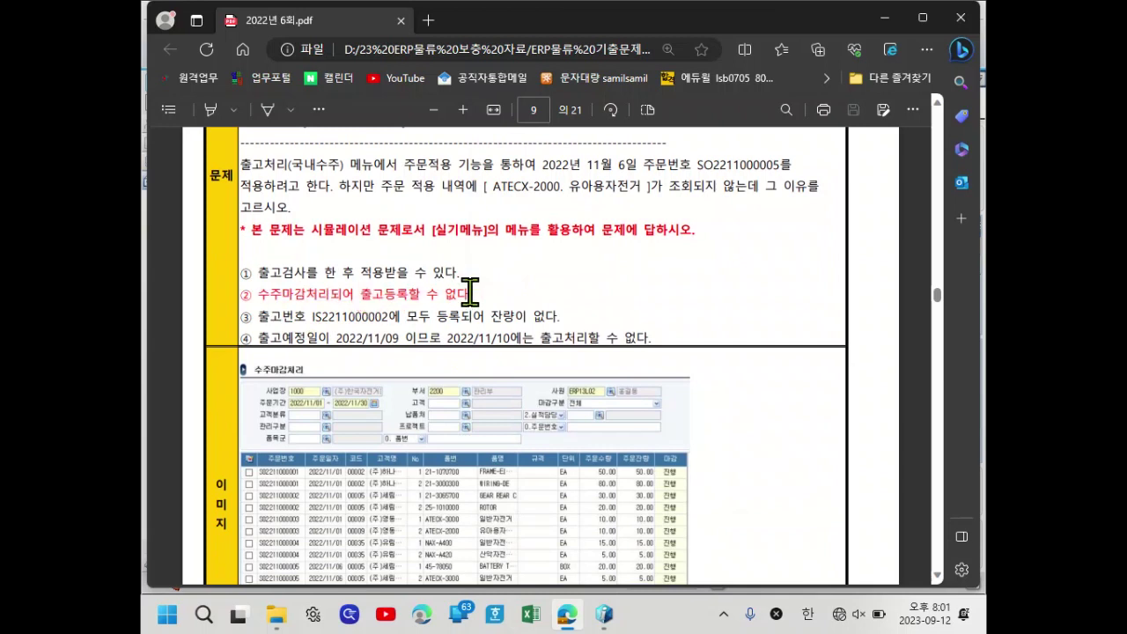
- Switch back to iCUBE 핵심ERP and open the 수주마감처리 screen
left_click(568, 614)
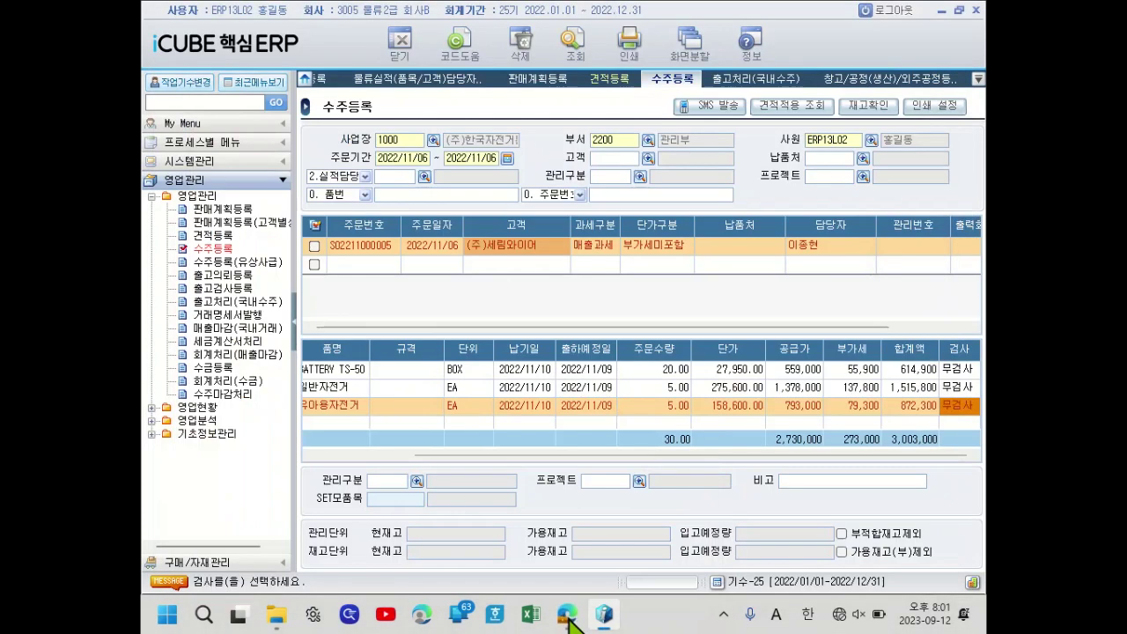
left_click(231, 394)
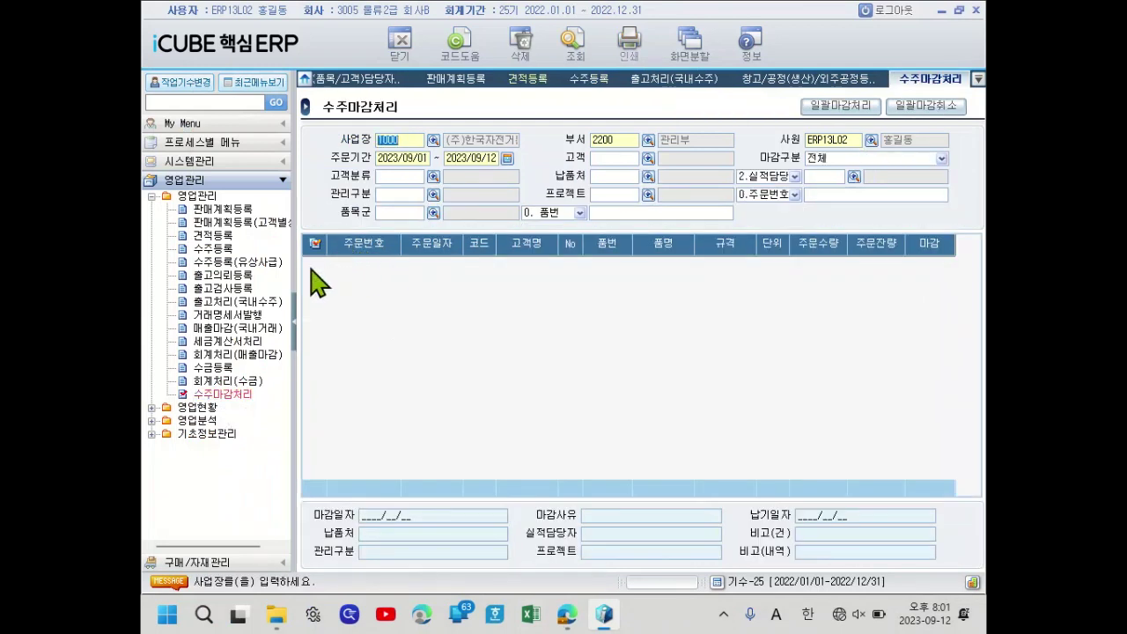
left_click(211, 249)
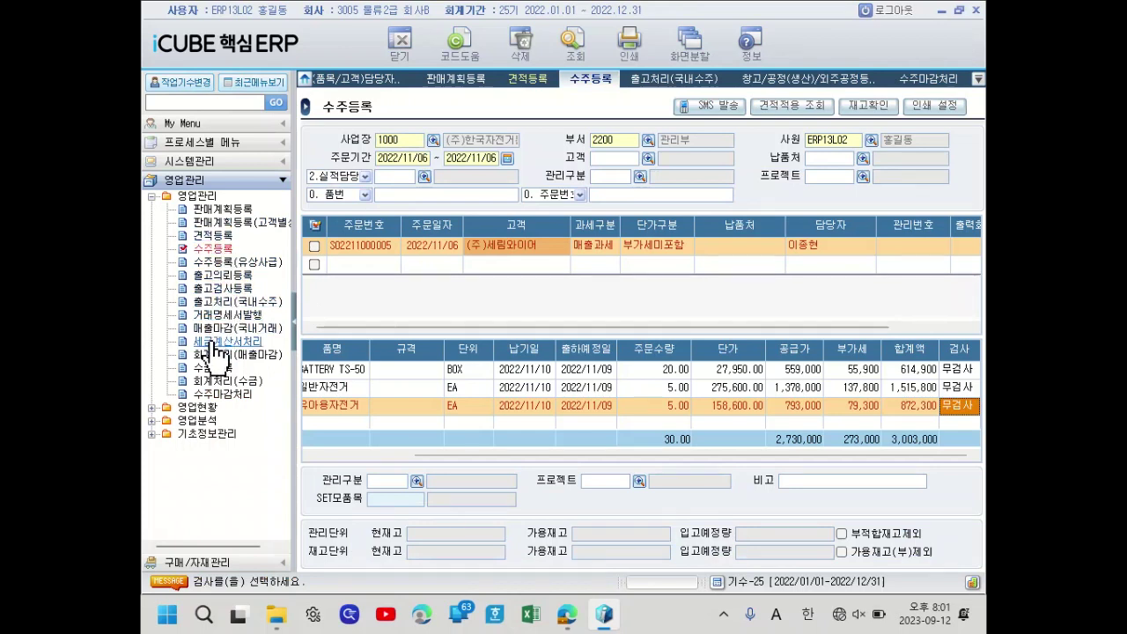
left_click(220, 396)
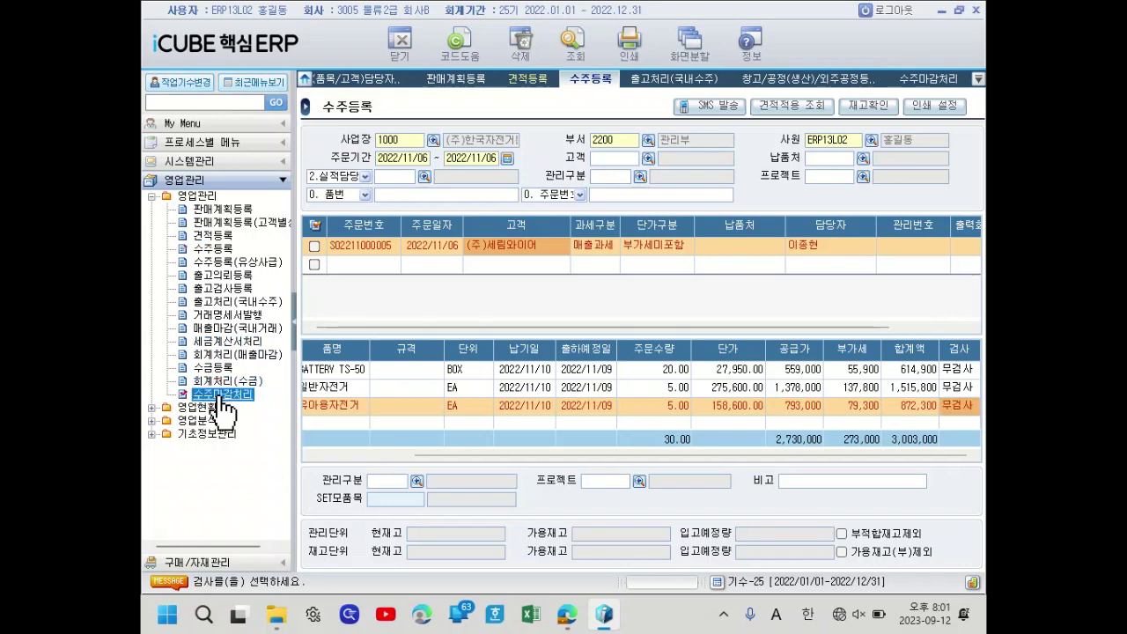
left_click(218, 396)
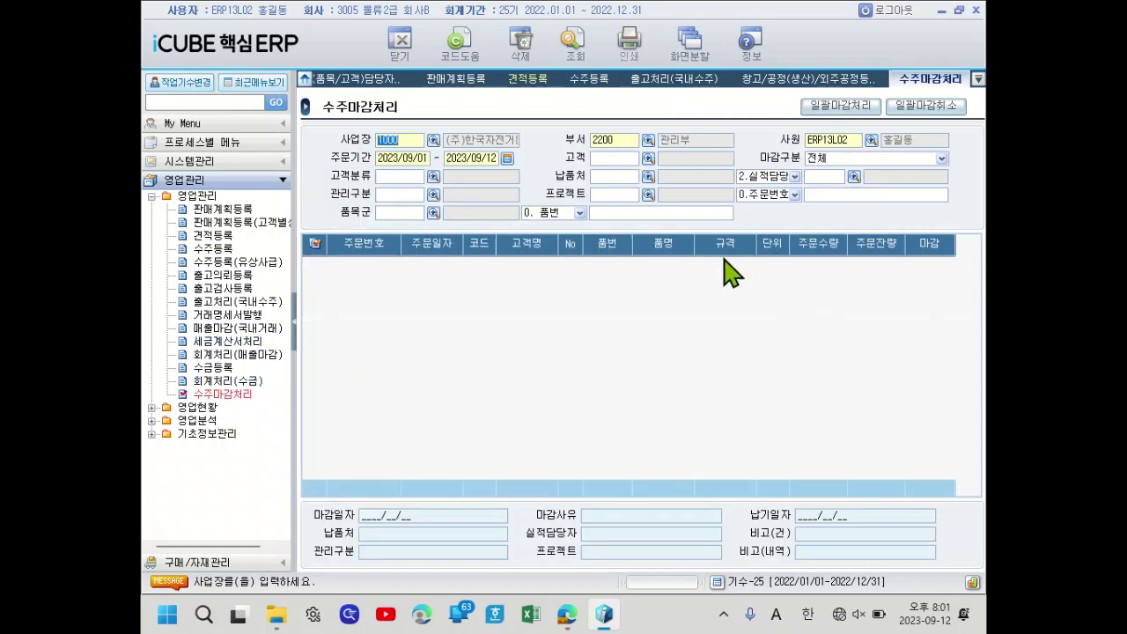
- Retrieve the order closing list with an order period of 2022/01/01 to 2022/12/31
key("Tab")
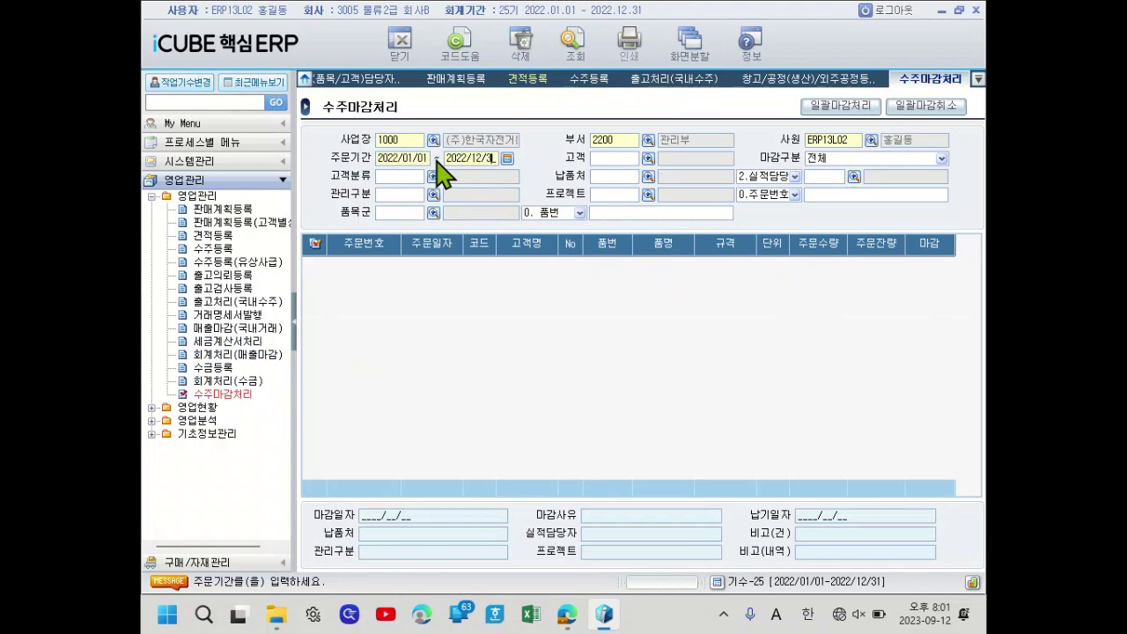
type("1")
key("Return")
key("F10")
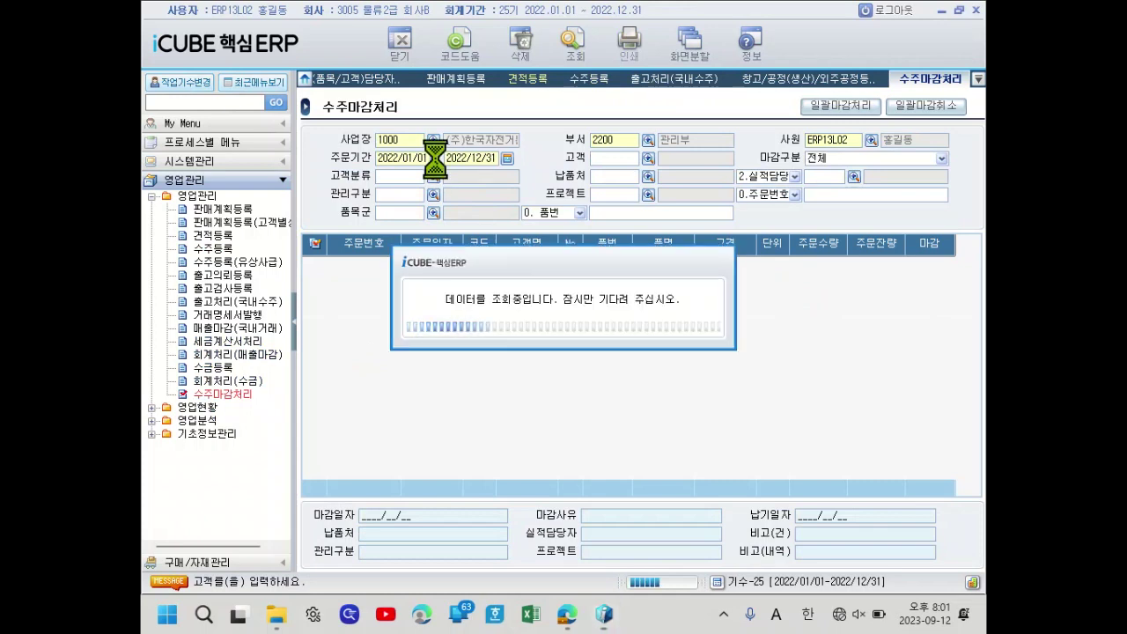
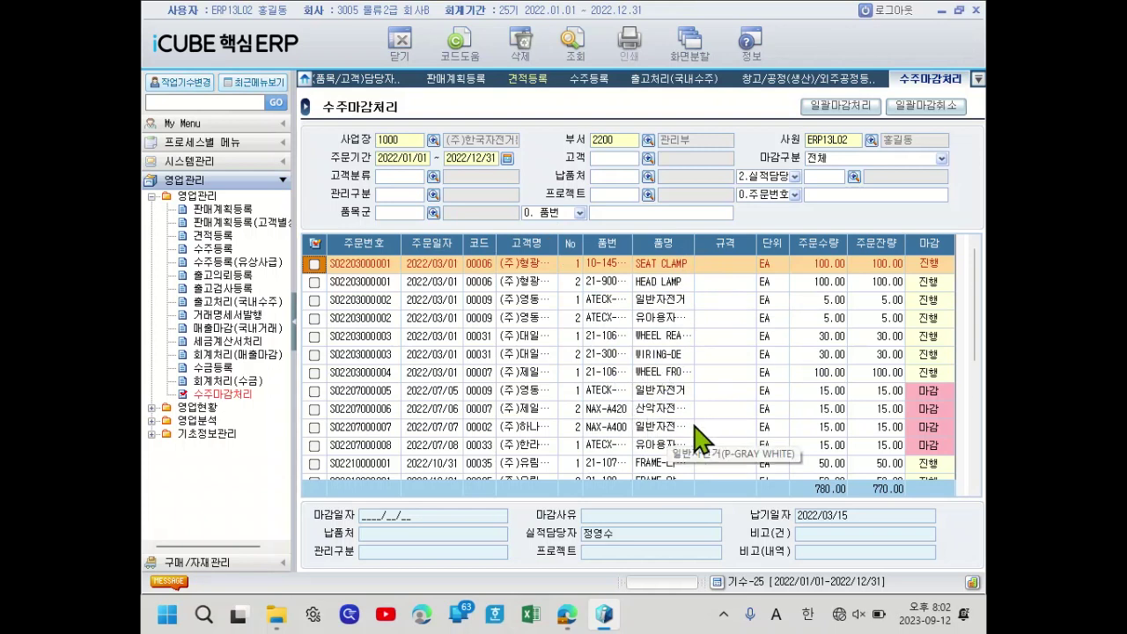
- Look through the lines marked 마감 and view the closing details of the 2022/07/08 유아용자전거 line
scroll(695, 435, "down", 1)
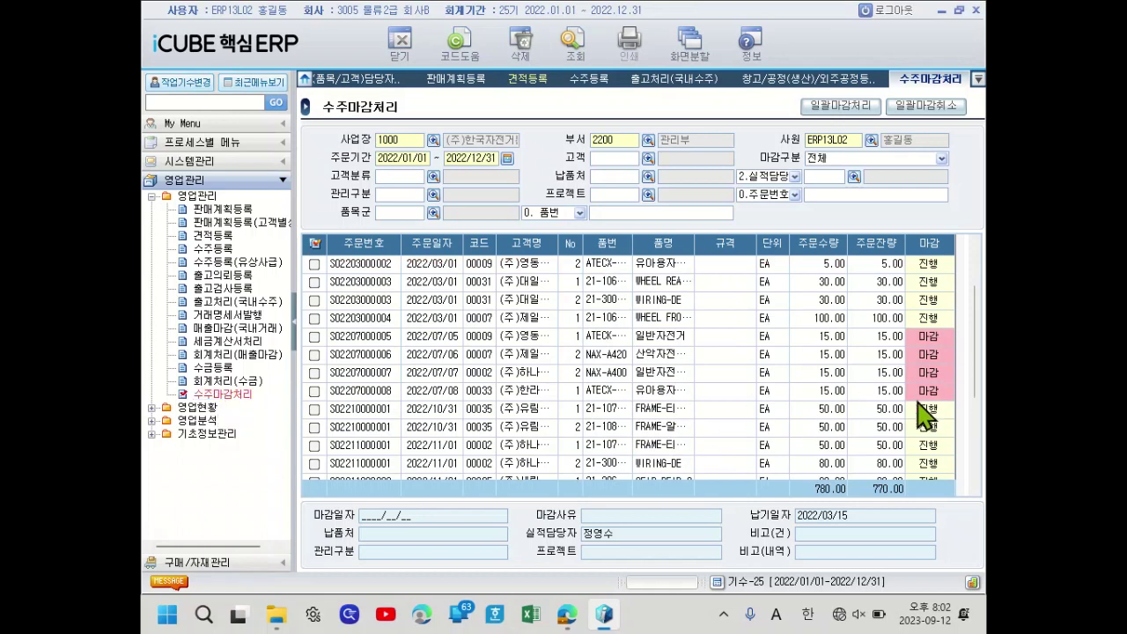
scroll(903, 374, "up", 1)
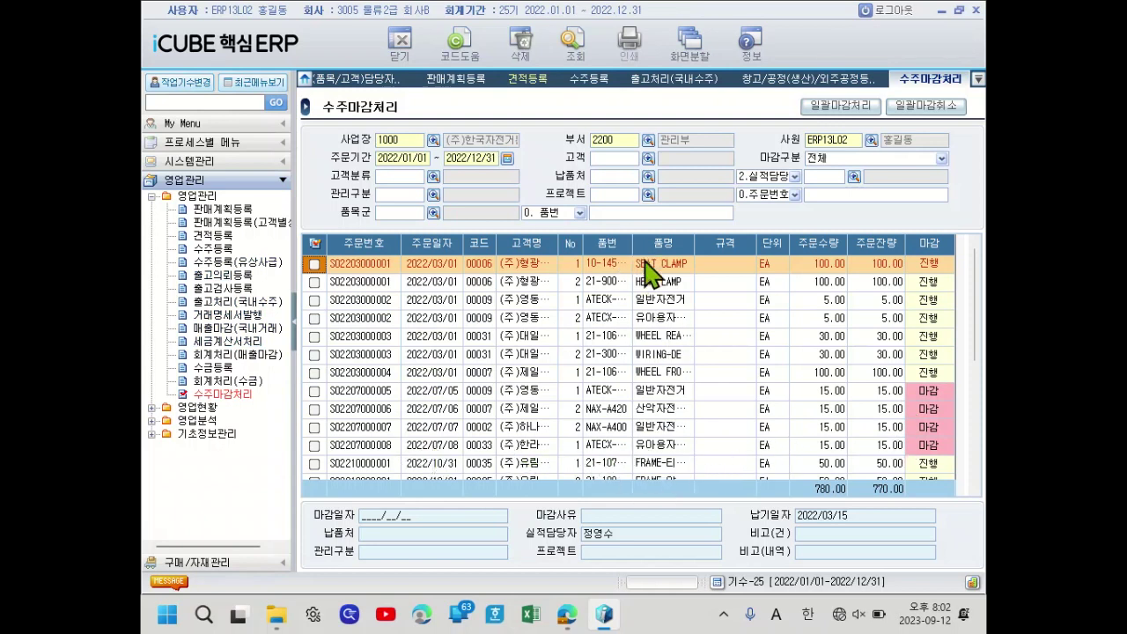
left_click(671, 446)
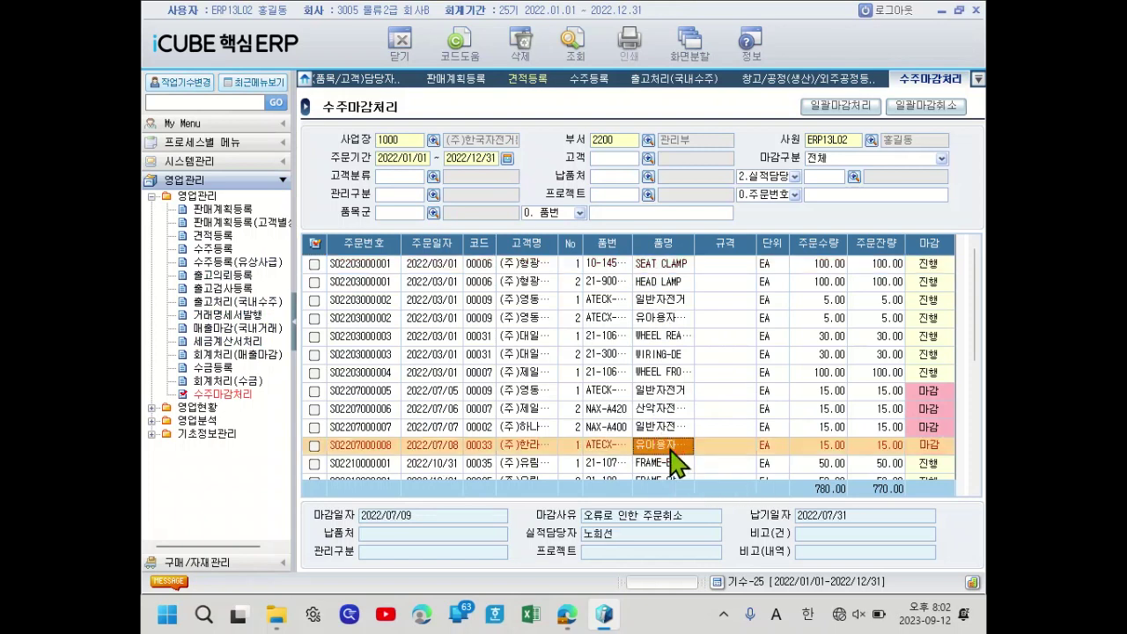
scroll(676, 460, "down", 1)
scroll(665, 456, "down", 1)
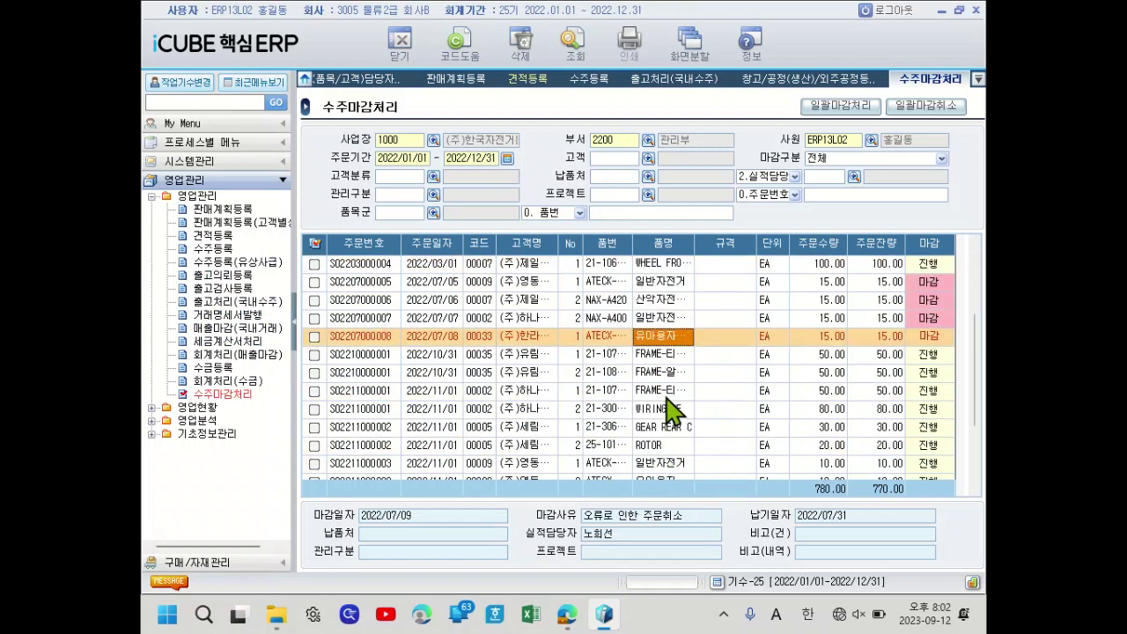
- Widen the 품명 and 품번 columns to show full text and view the closing details of the 2022/07/05 일반자전거 line
left_click_drag(694, 244, 763, 247)
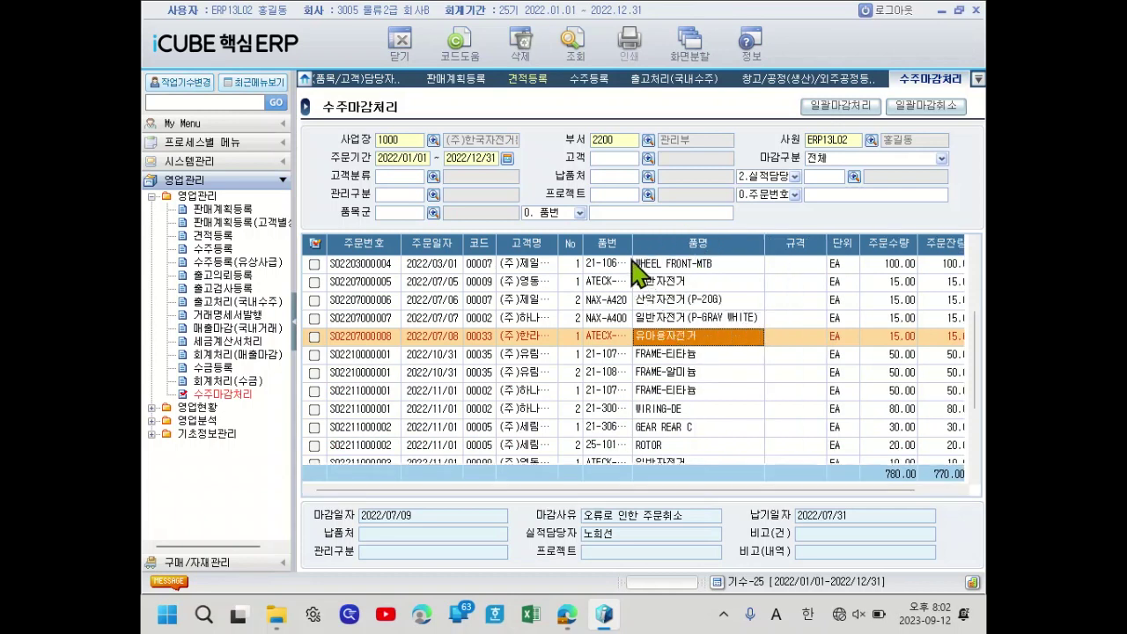
left_click_drag(632, 244, 642, 245)
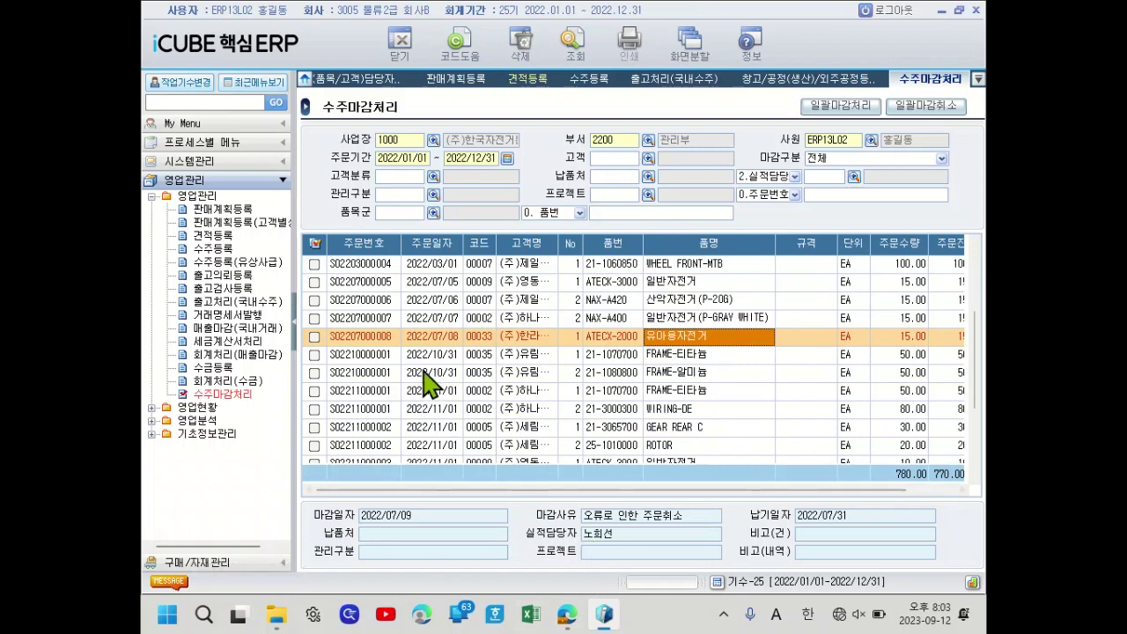
left_click(368, 283)
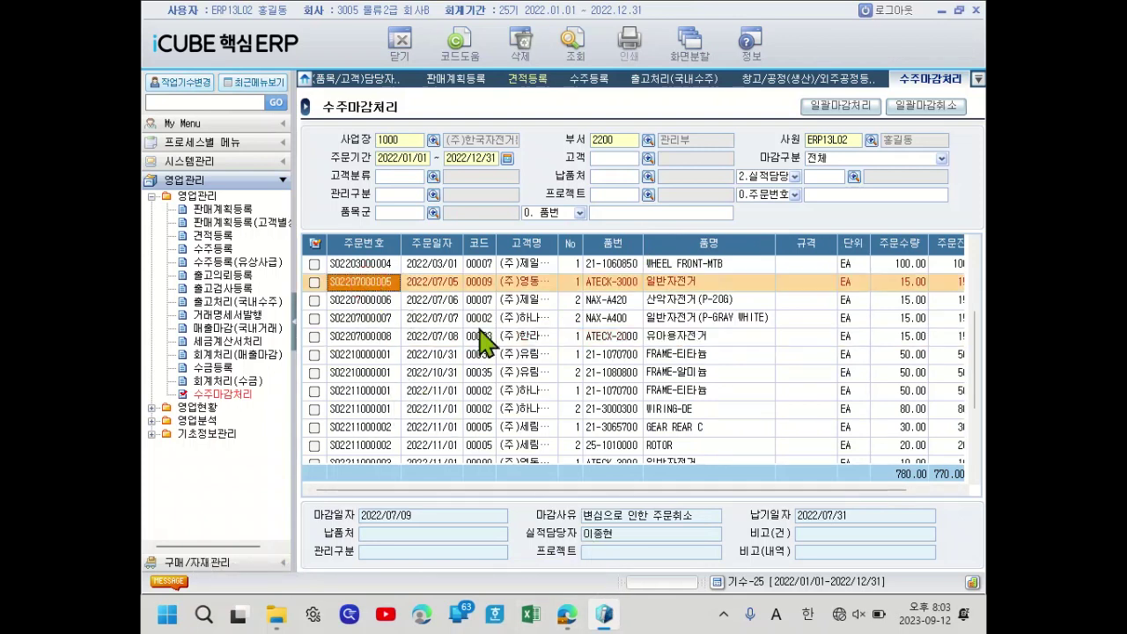
- Find the 2022/11/06 order's ATECX-2000 유아용자전거 line and check its closing date, closing reason and 마감 status
scroll(496, 384, "down", 2)
mouse_move(546, 490)
left_mouse_down()
mouse_move(722, 491)
mouse_move(544, 491)
left_mouse_up()
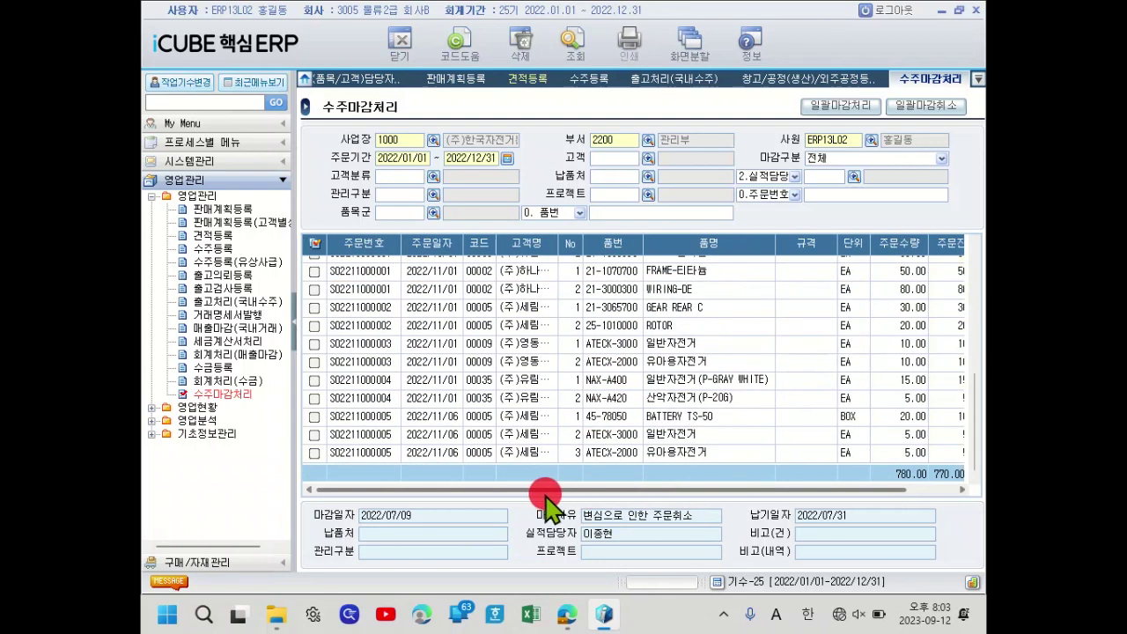
left_click(431, 453)
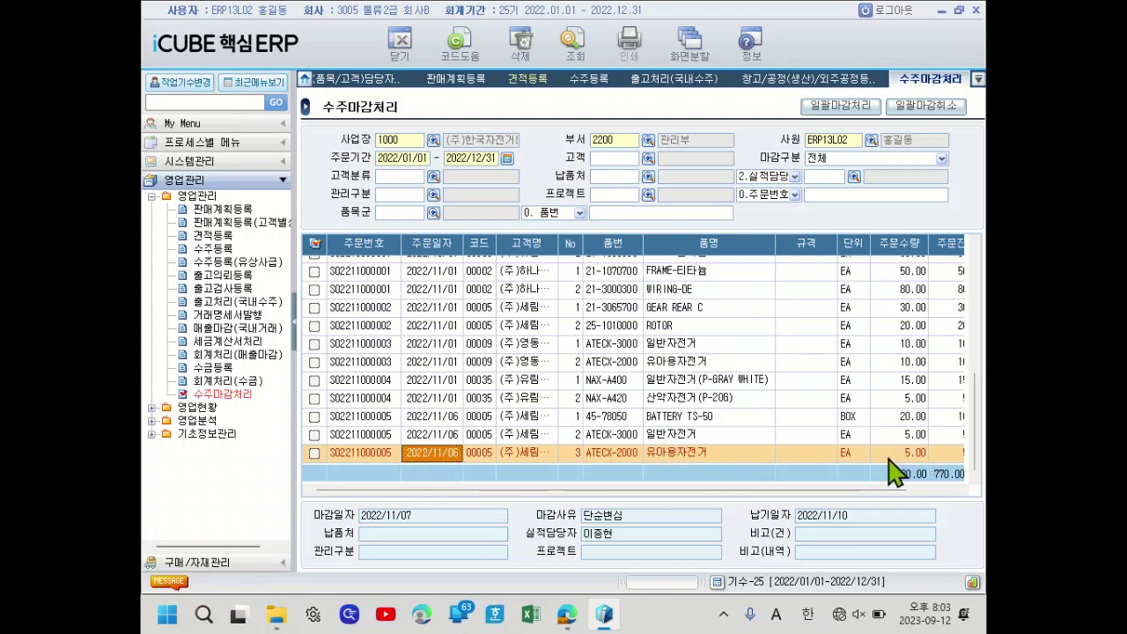
scroll(889, 489, "right", 3)
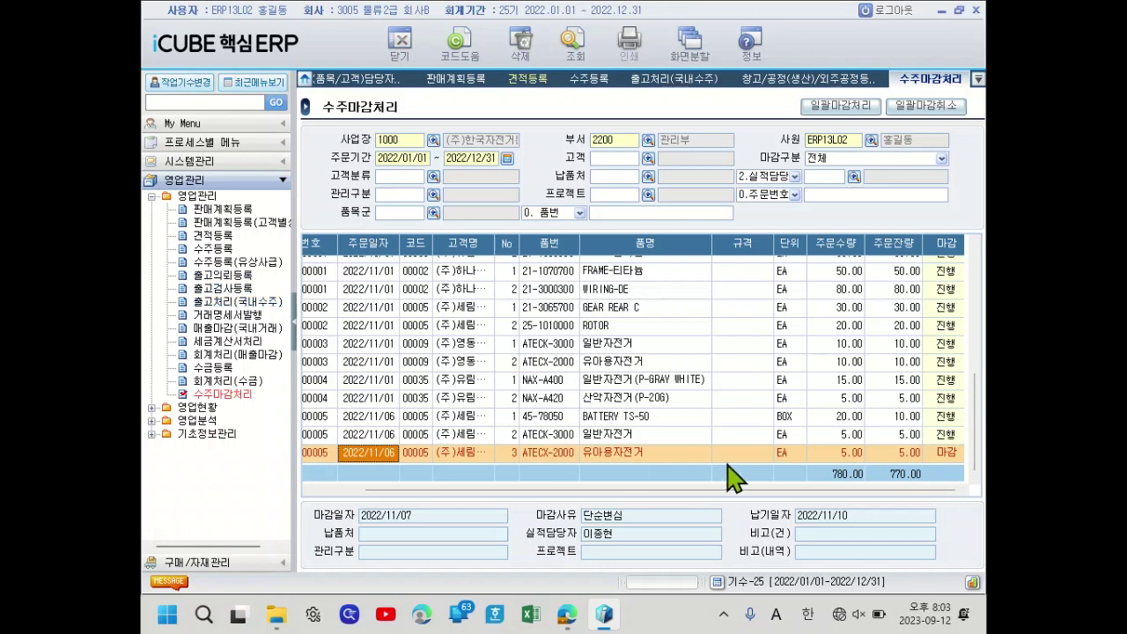
- Step up from the ATECX-2000 line to the NAX-A400 line to compare their closing details
left_click(638, 453)
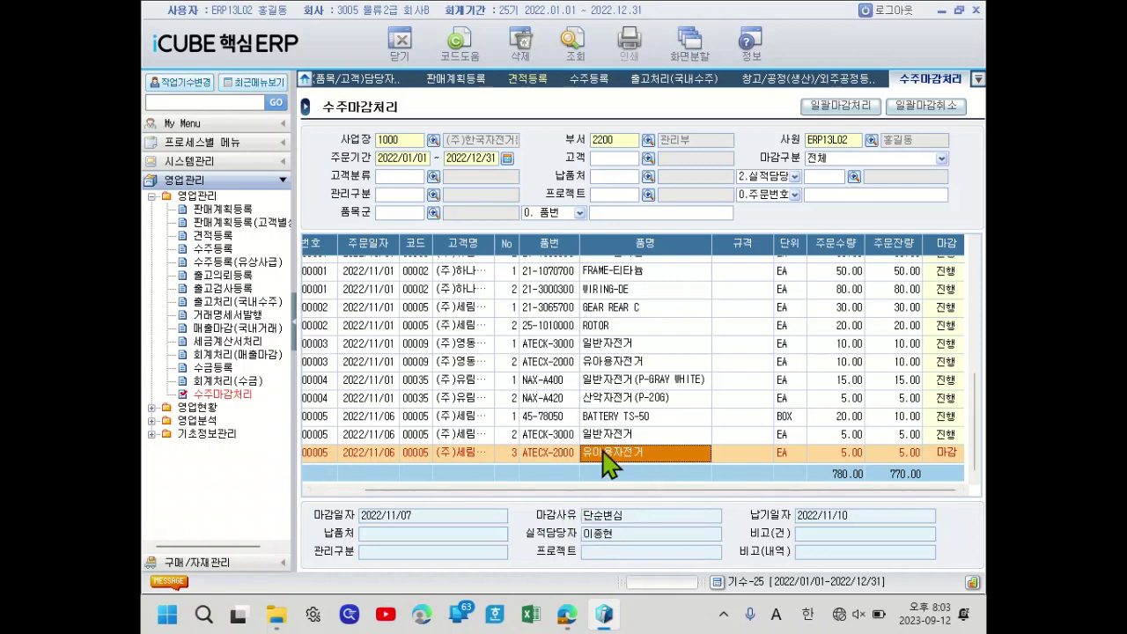
key("Up")
key("Up")
key("Up")
key("Up")
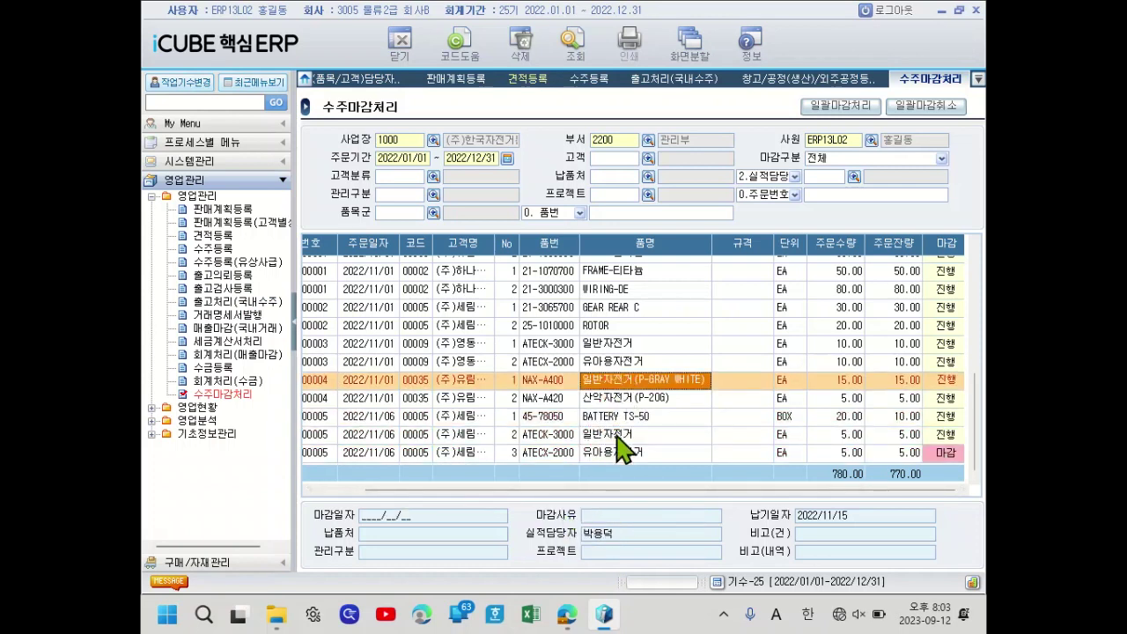
left_click(623, 450)
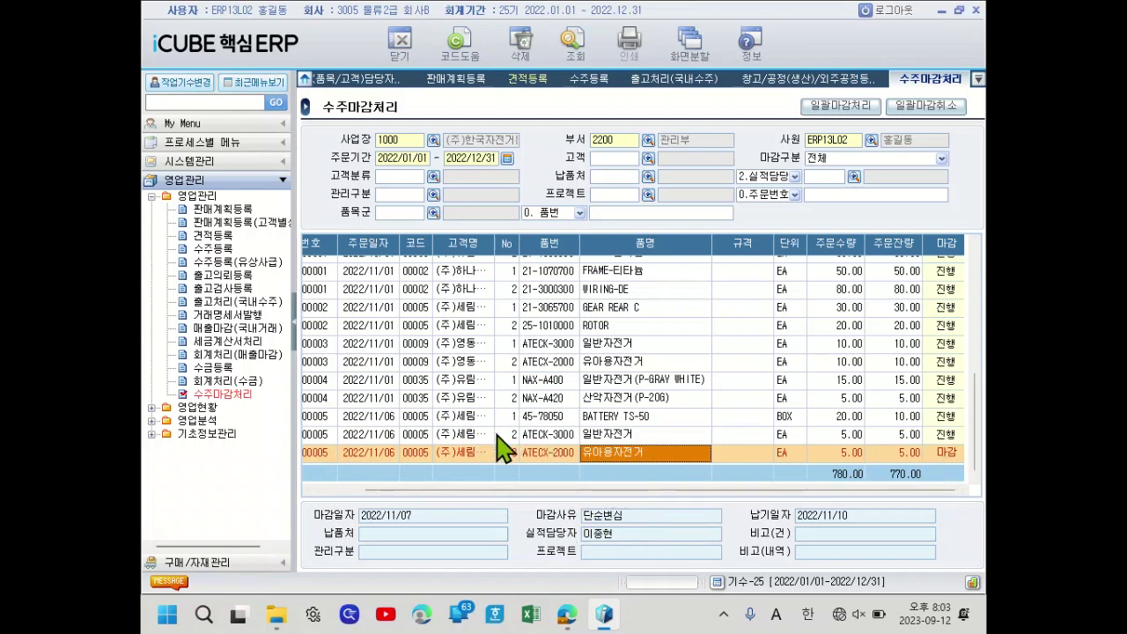
mouse_move(570, 614)
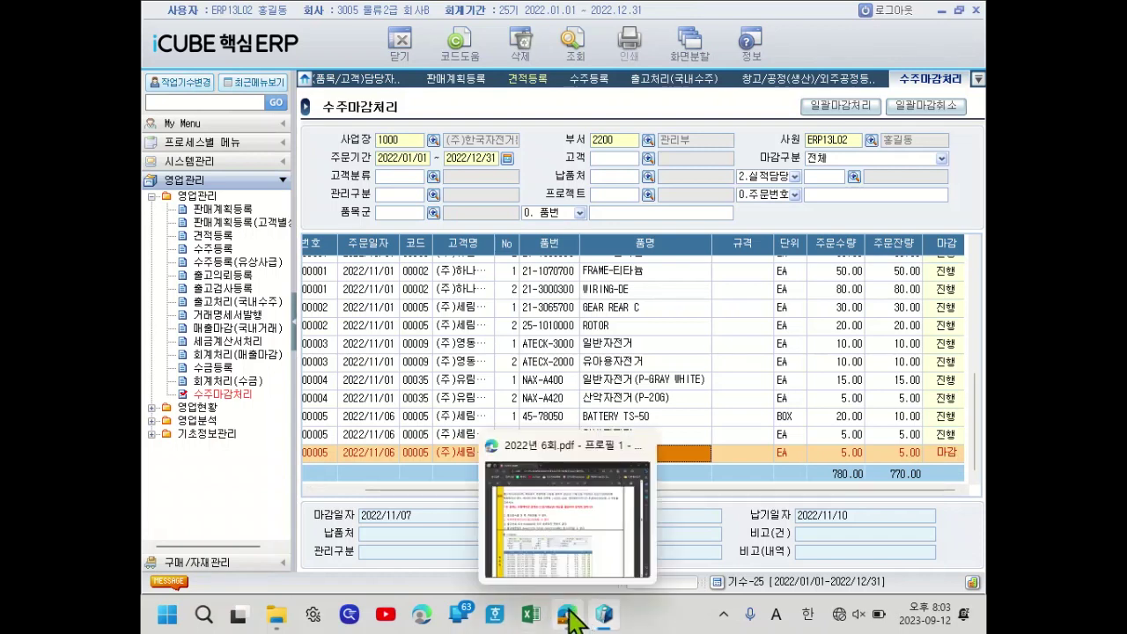
left_click(577, 537)
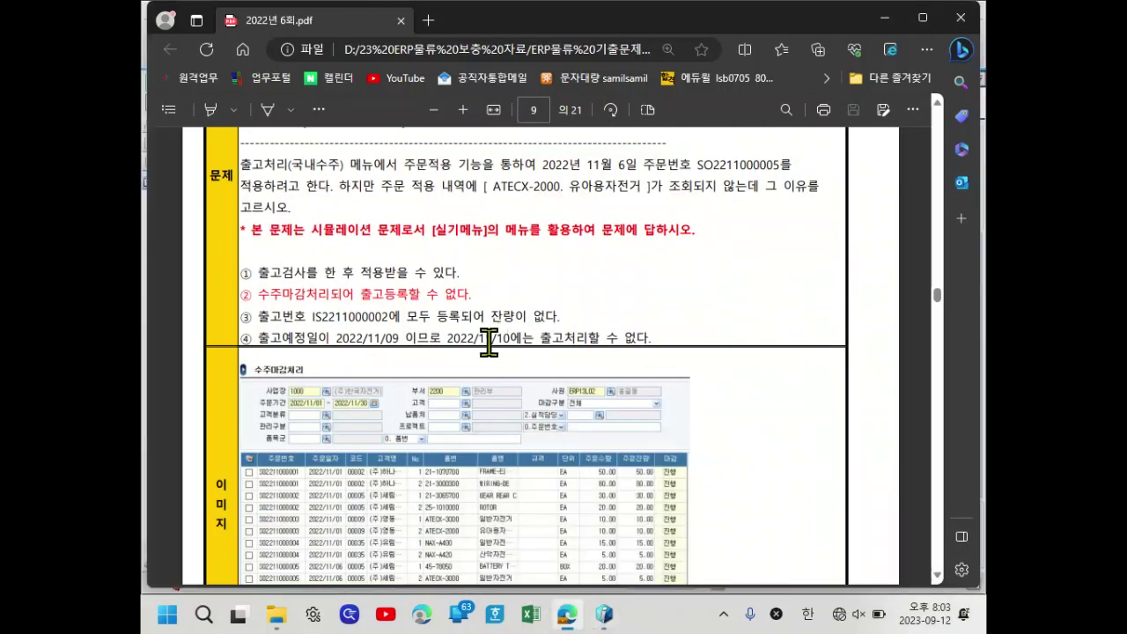
scroll(491, 339, "down", 1)
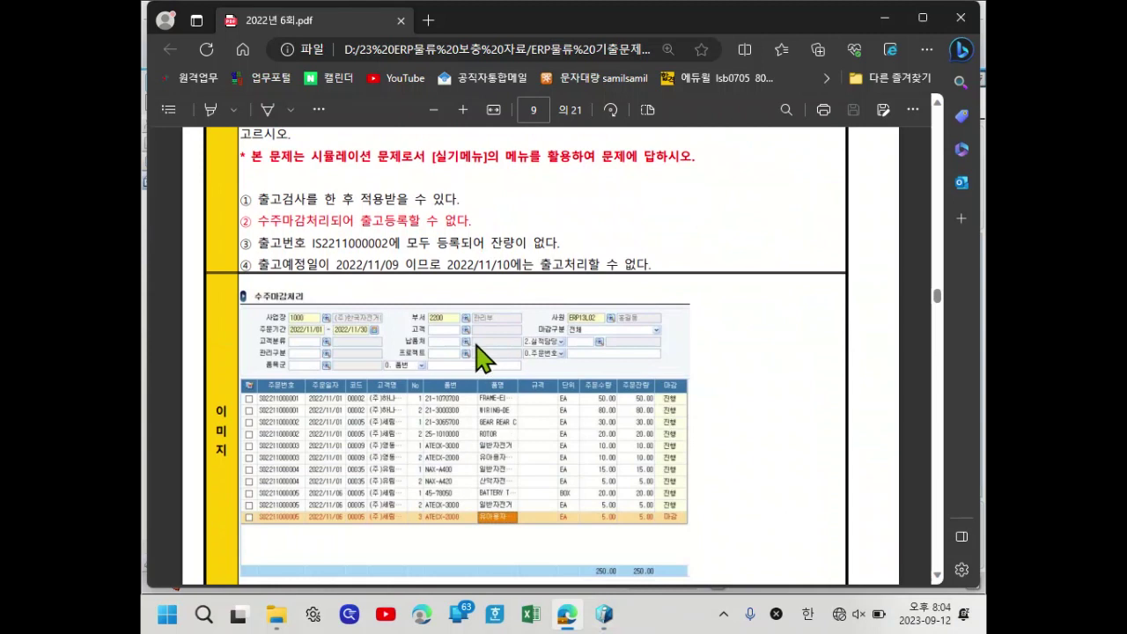
scroll(487, 359, "up", 1)
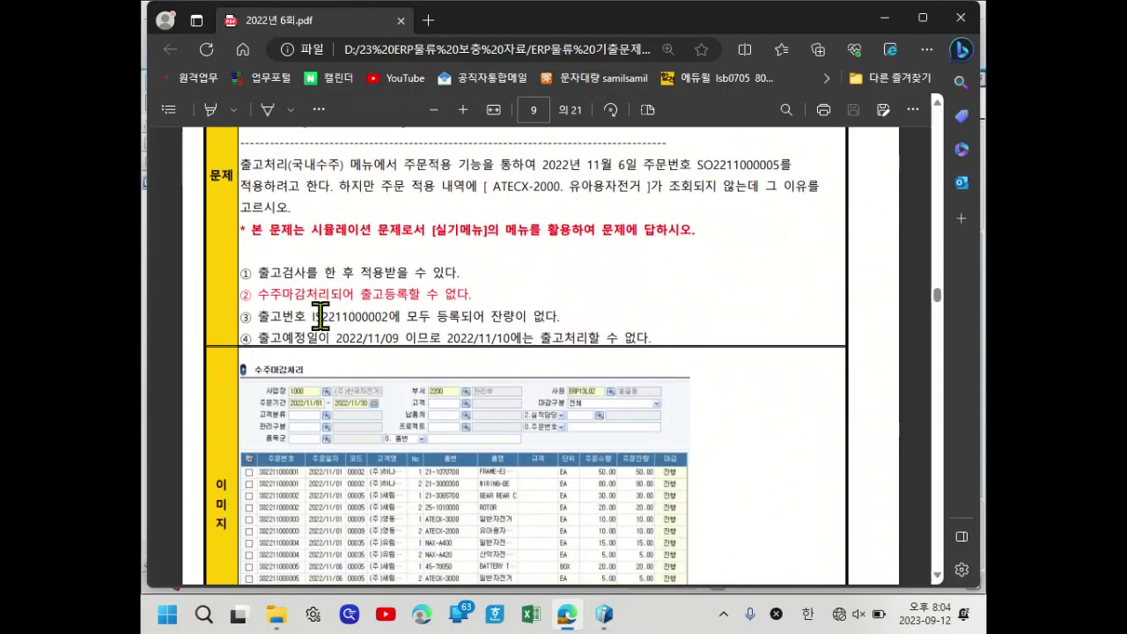
left_click_drag(252, 322, 574, 326)
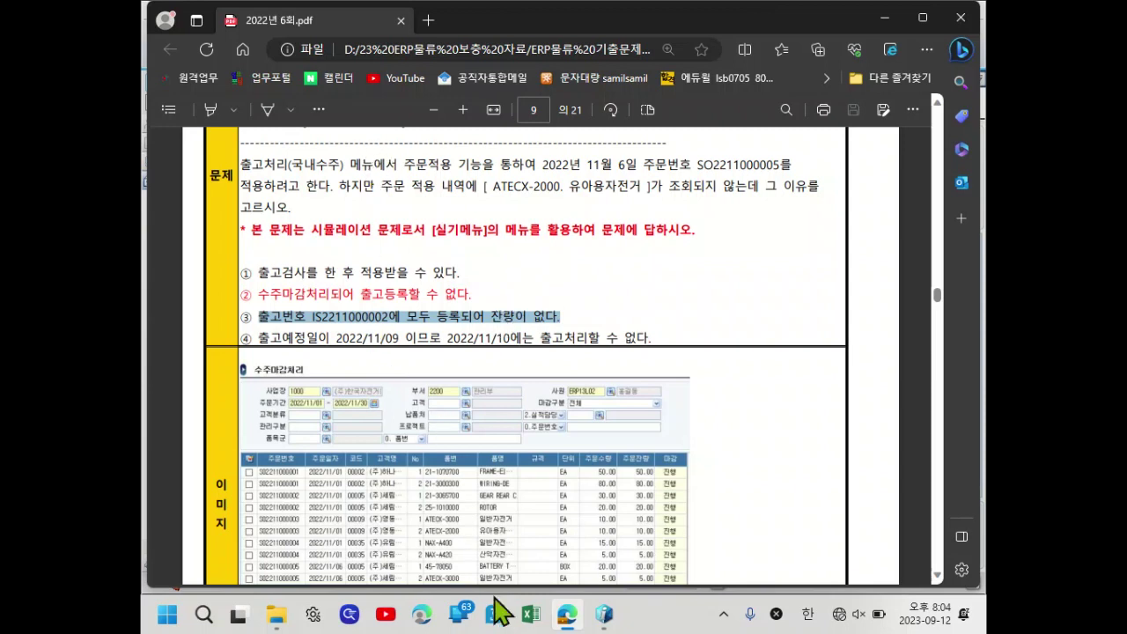
- Switch to iCUBE and set the shipment period in 출고처리(국내수주) to 2022/01/01 ~ 2022/12/31
mouse_move(568, 621)
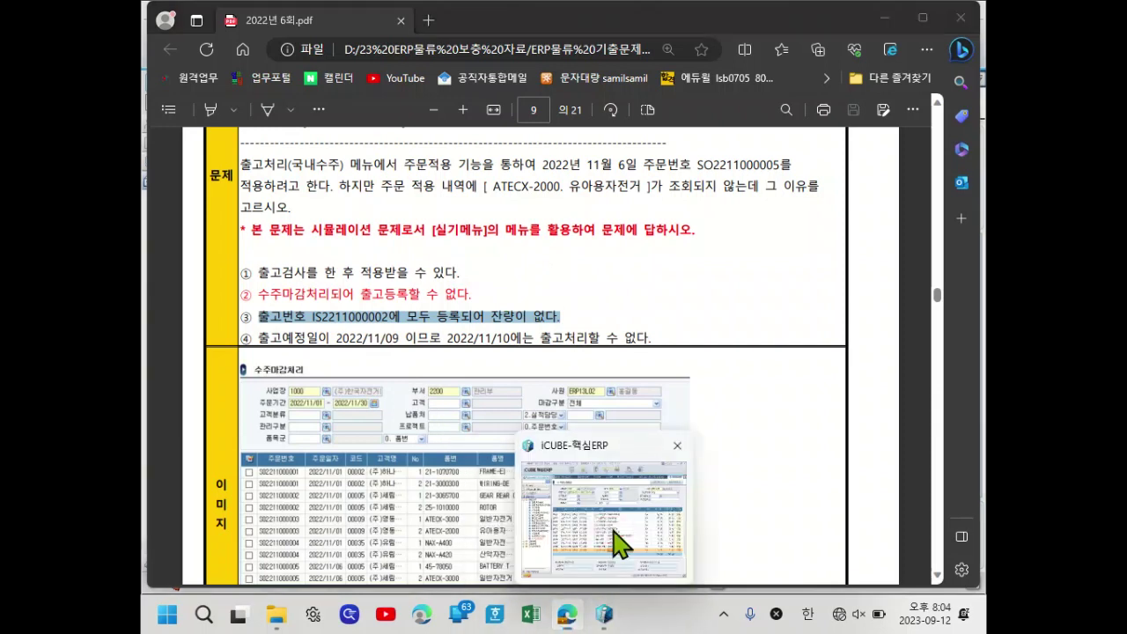
left_click(614, 519)
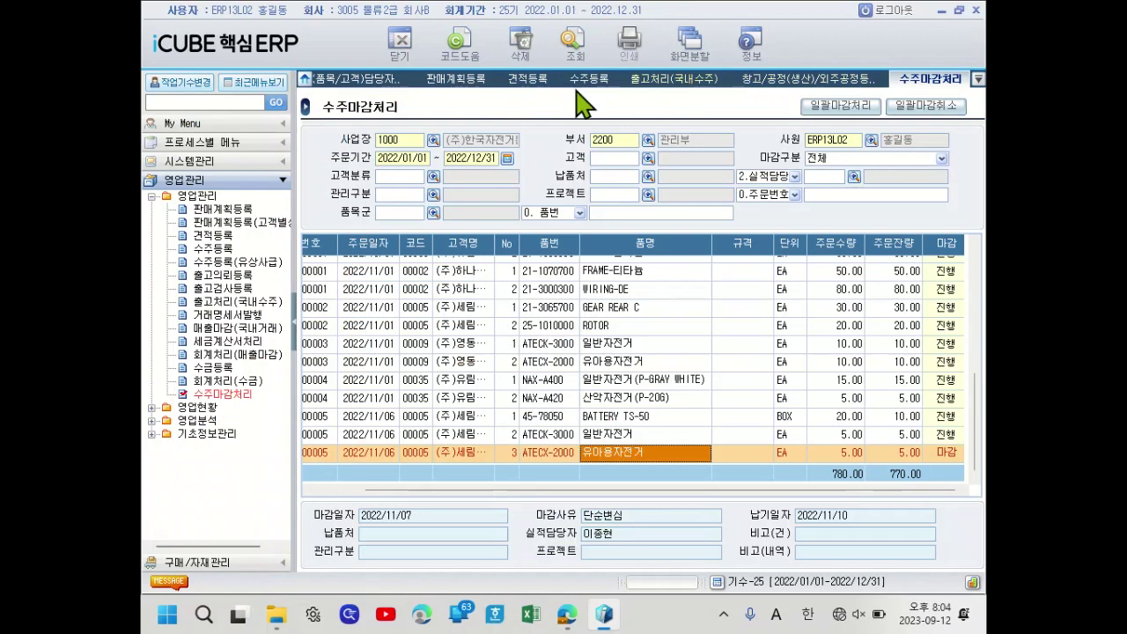
left_click(649, 81)
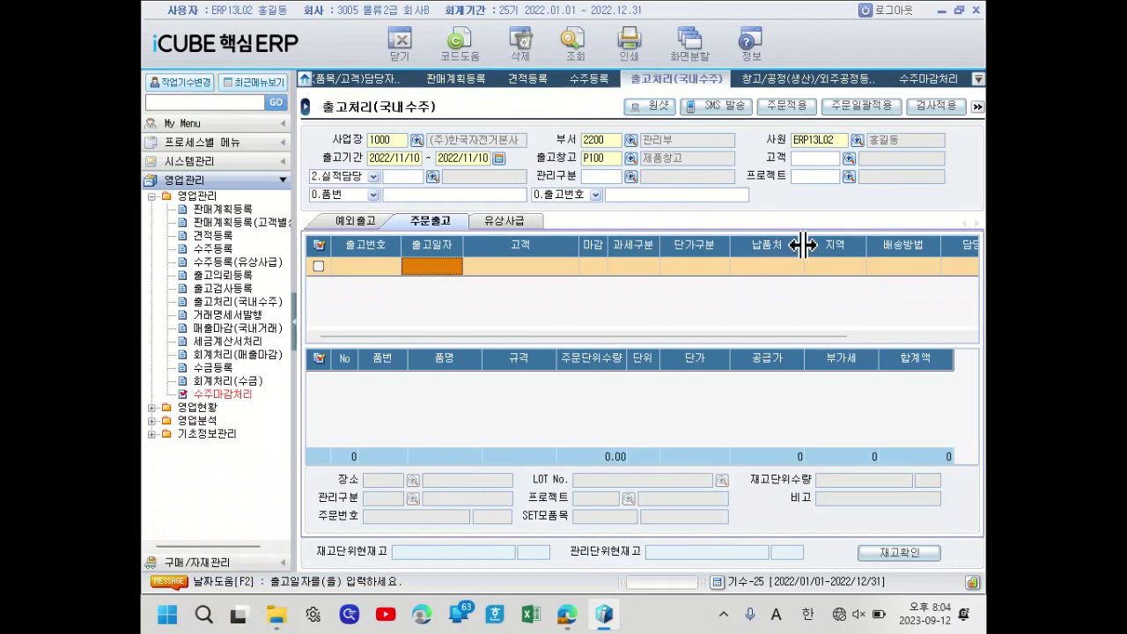
left_click(404, 160)
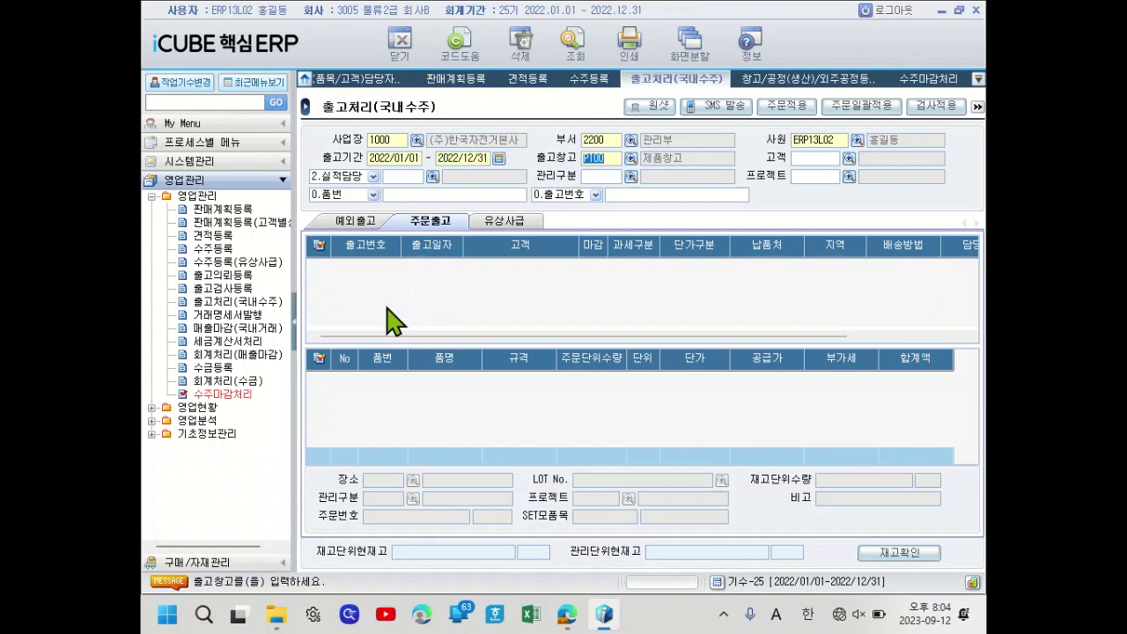
left_click(632, 194)
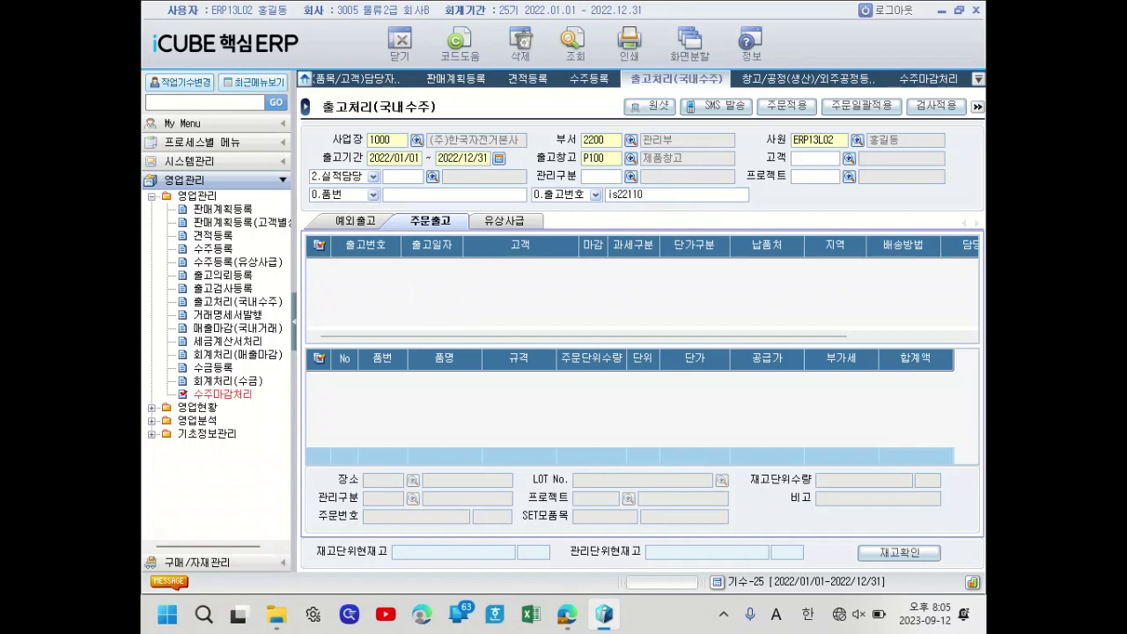
key("Return")
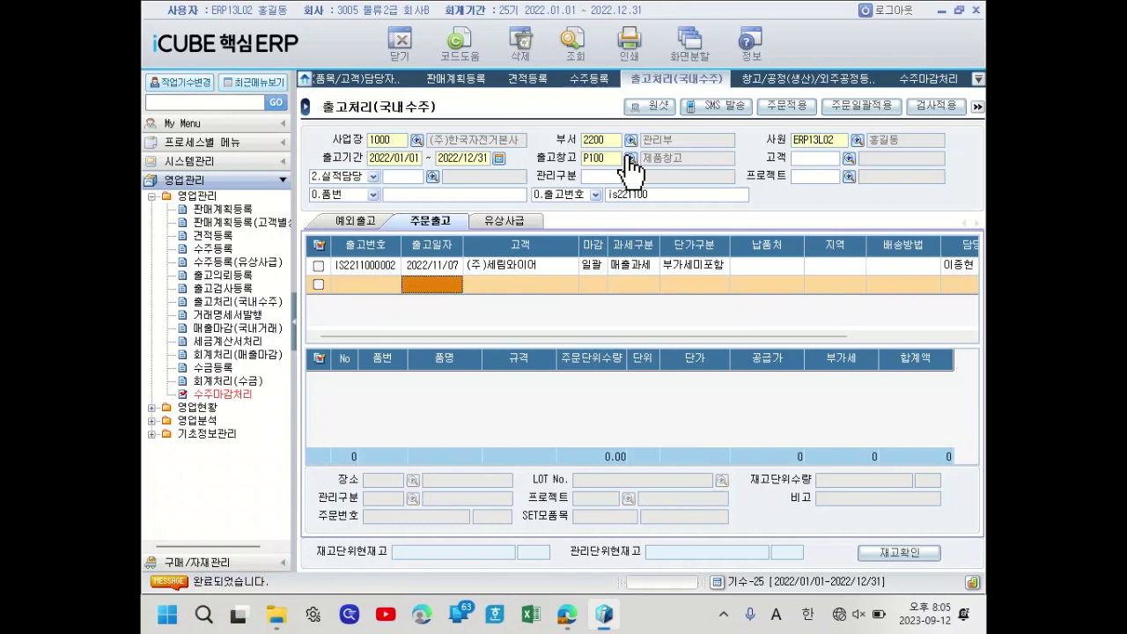
left_click(376, 269)
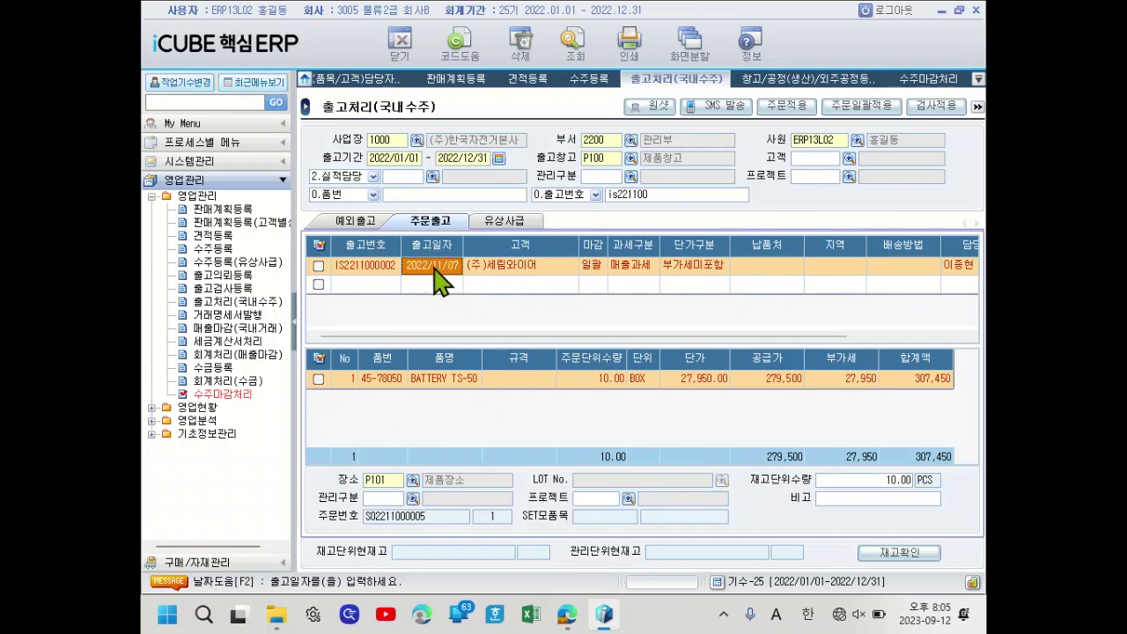
left_click(431, 392)
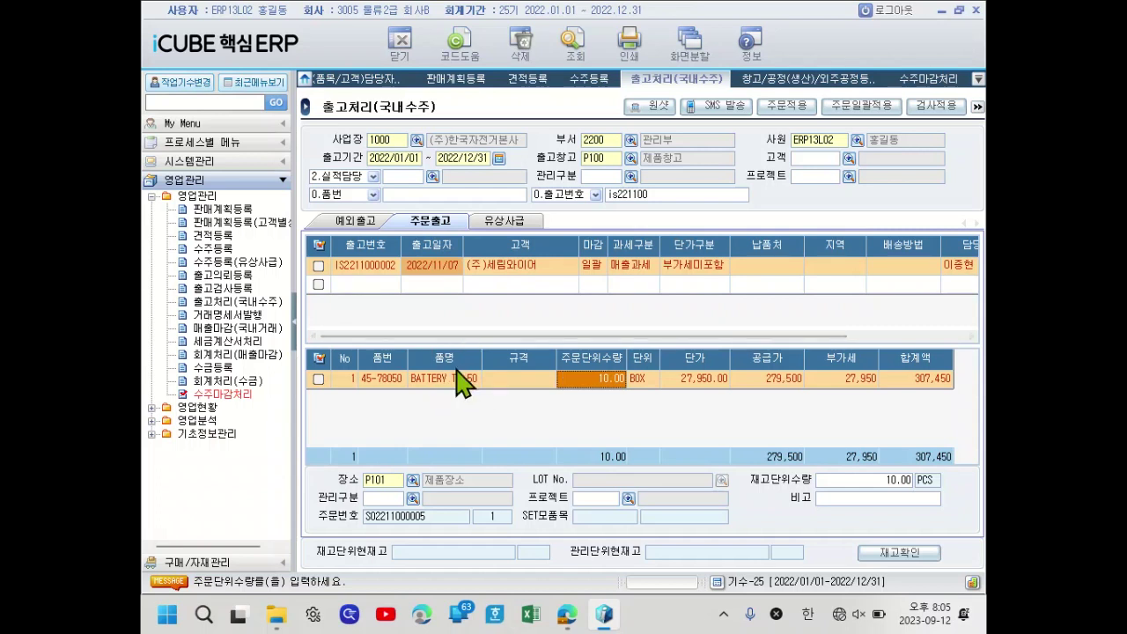
mouse_move(581, 622)
left_click(573, 548)
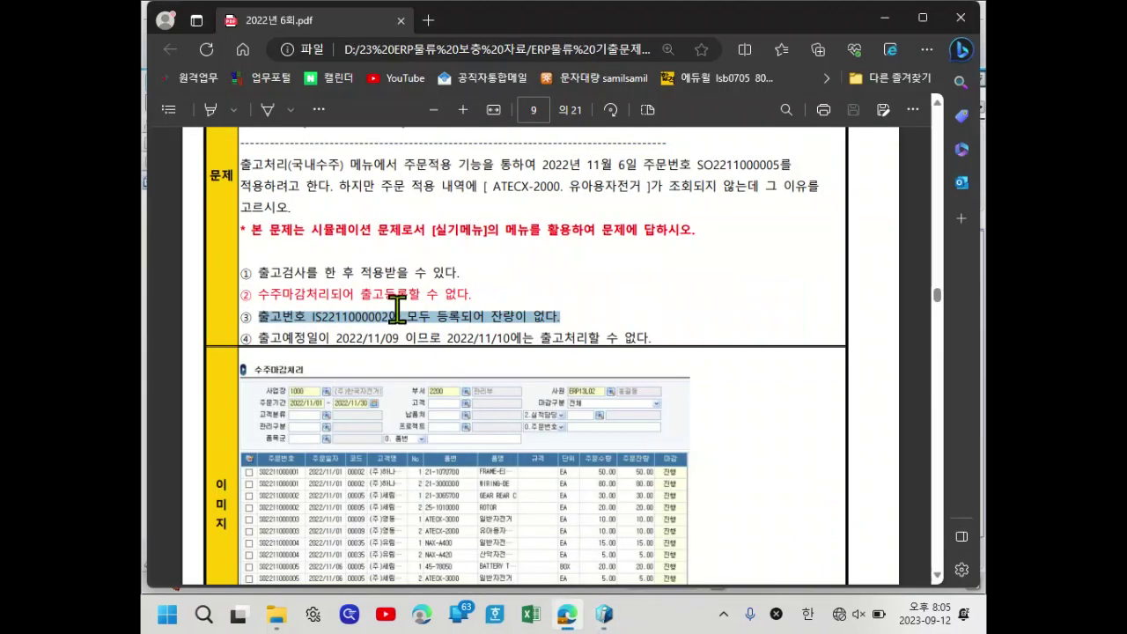
left_click(350, 322)
left_click_drag(350, 323, 480, 326)
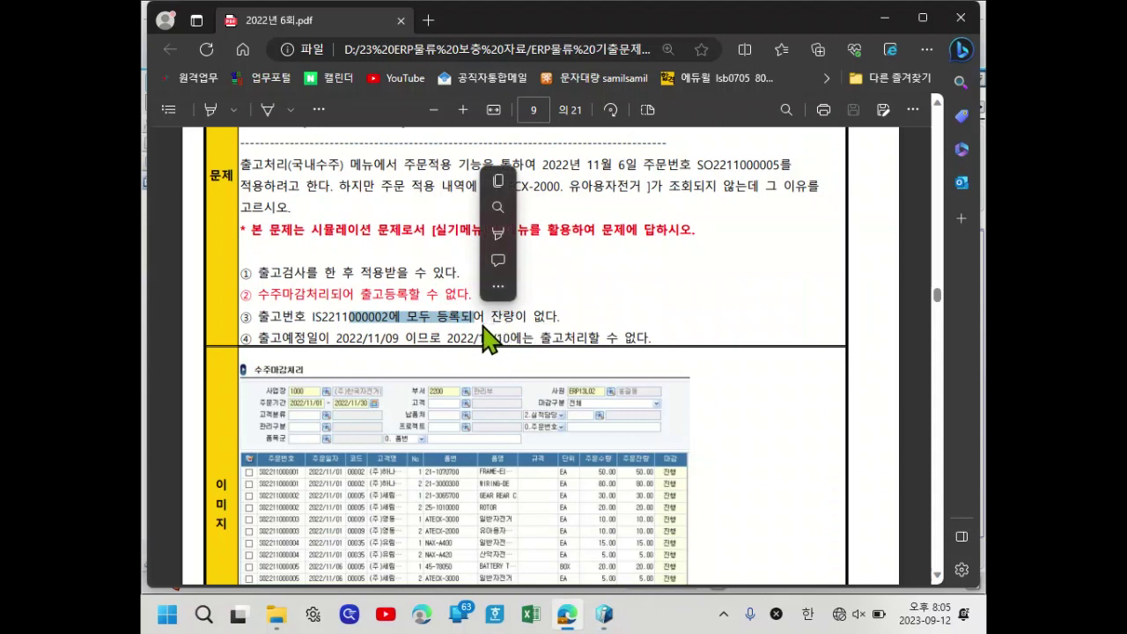
left_click(578, 313)
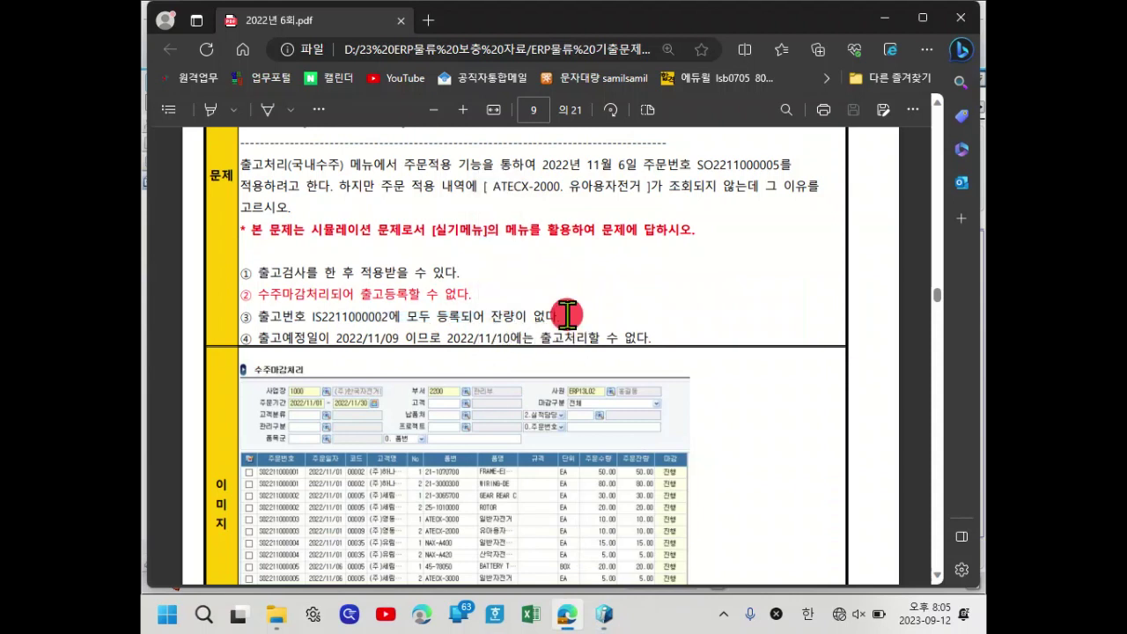
- Examine choice ④, comparing the planned shipping date 2022/11/09 with the processing date 2022/11/10
left_click(256, 339)
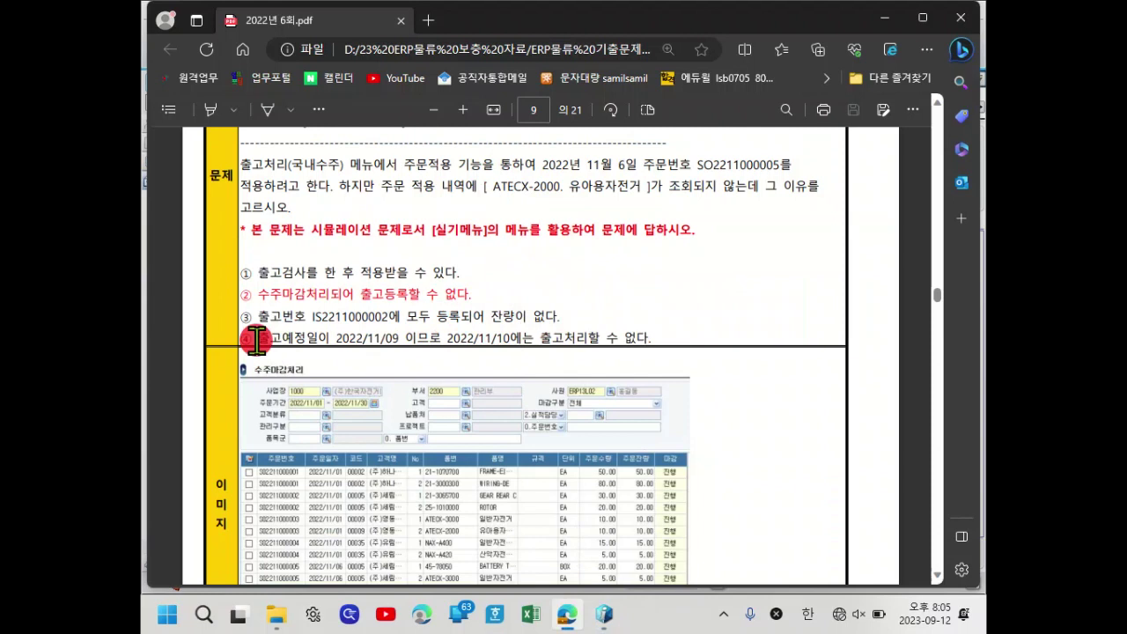
left_click_drag(261, 340, 486, 346)
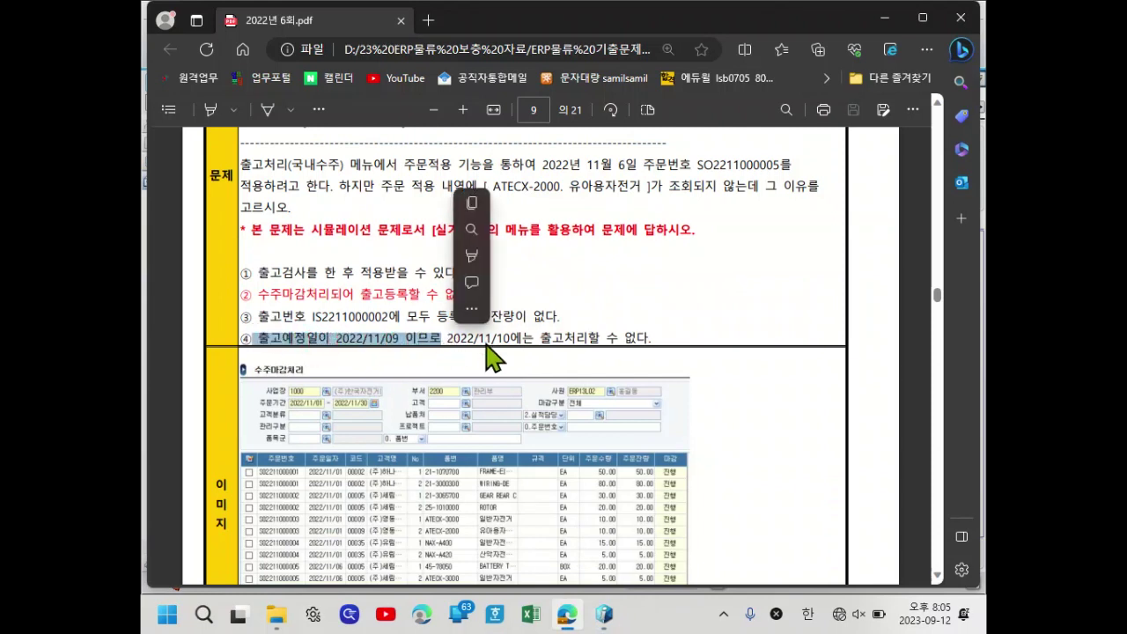
mouse_move(466, 304)
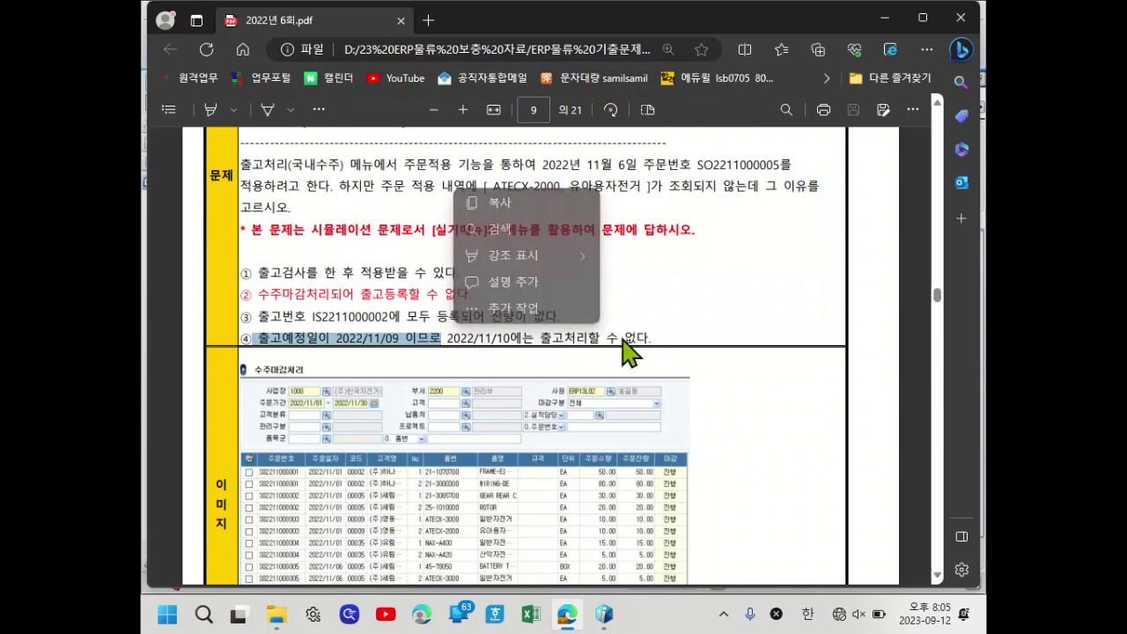
left_click(496, 345)
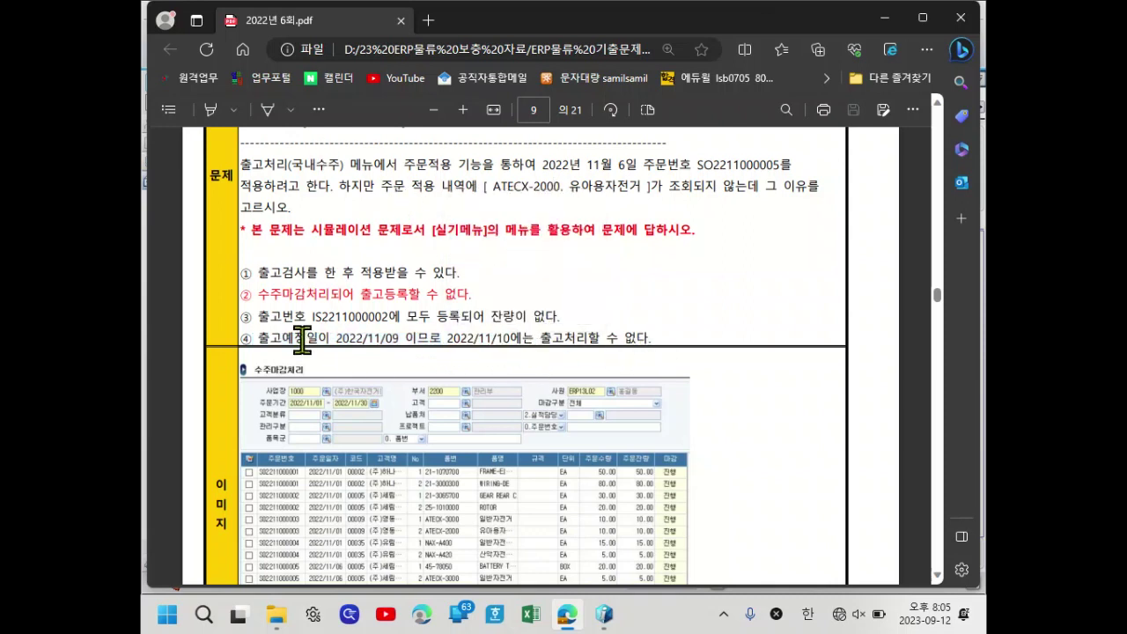
left_click_drag(298, 341, 353, 335)
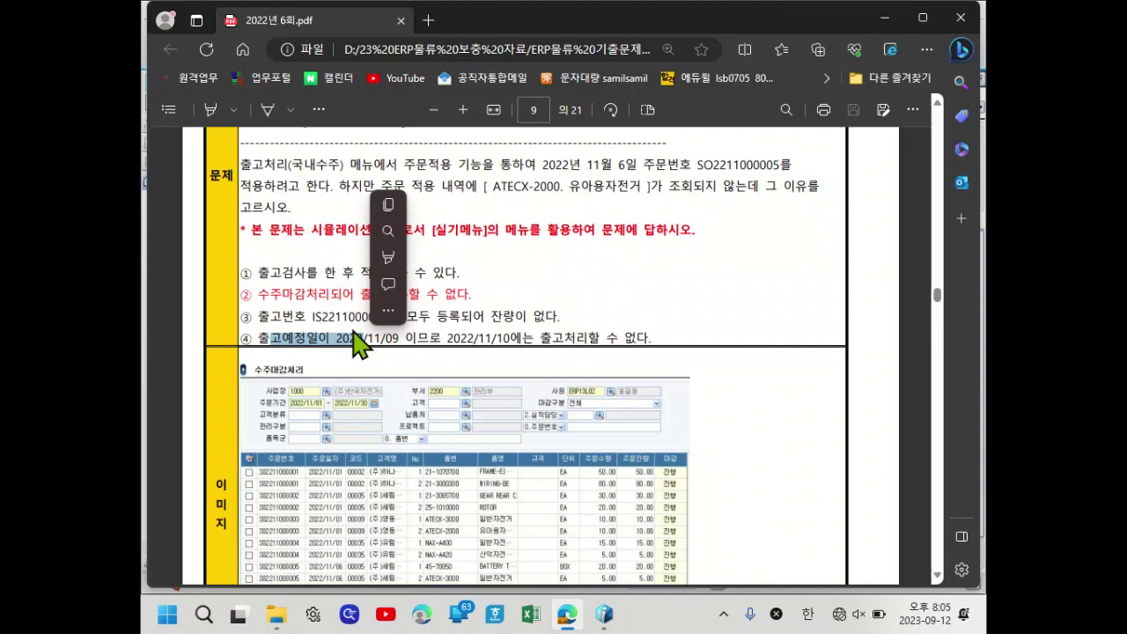
left_click(476, 339)
left_click_drag(477, 339, 535, 352)
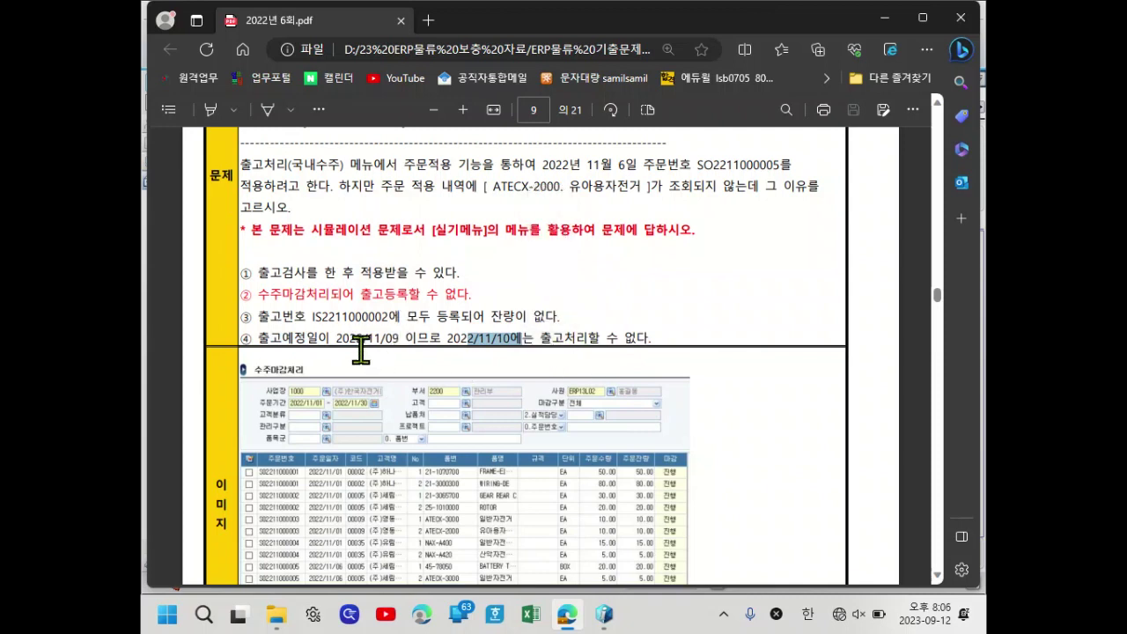
- Review the 수주마감처리 image below the question and highlight choice ② about order closing preventing shipment registration
scroll(528, 360, "down", 1)
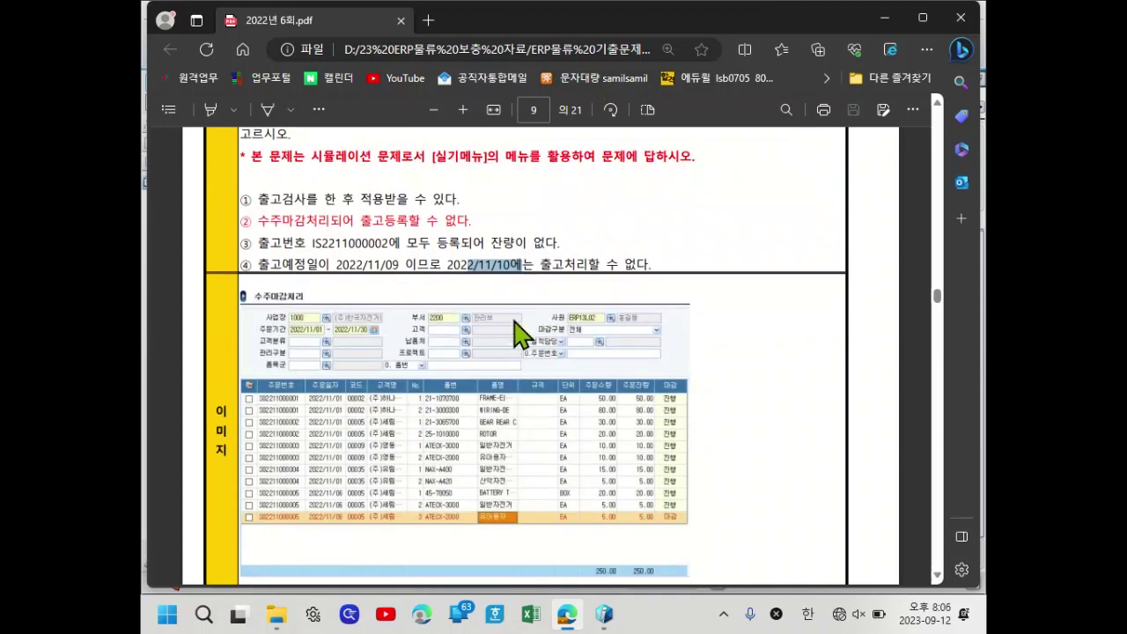
scroll(466, 322, "down", 1)
scroll(528, 352, "up", 1)
scroll(526, 353, "up", 1)
left_click_drag(257, 221, 491, 221)
- Read the 문제풀이 explanations of the four choices on page 9 and compare them with the question and its image
scroll(608, 398, "down", 4)
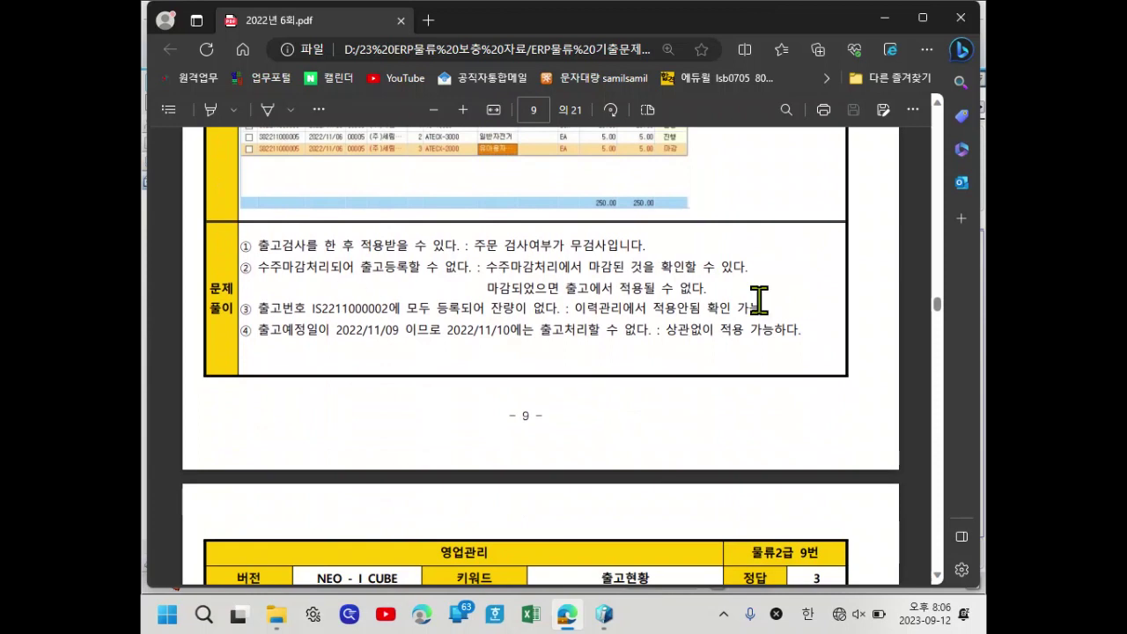
scroll(589, 411, "down", 1)
scroll(591, 412, "up", 1)
scroll(661, 333, "up", 3)
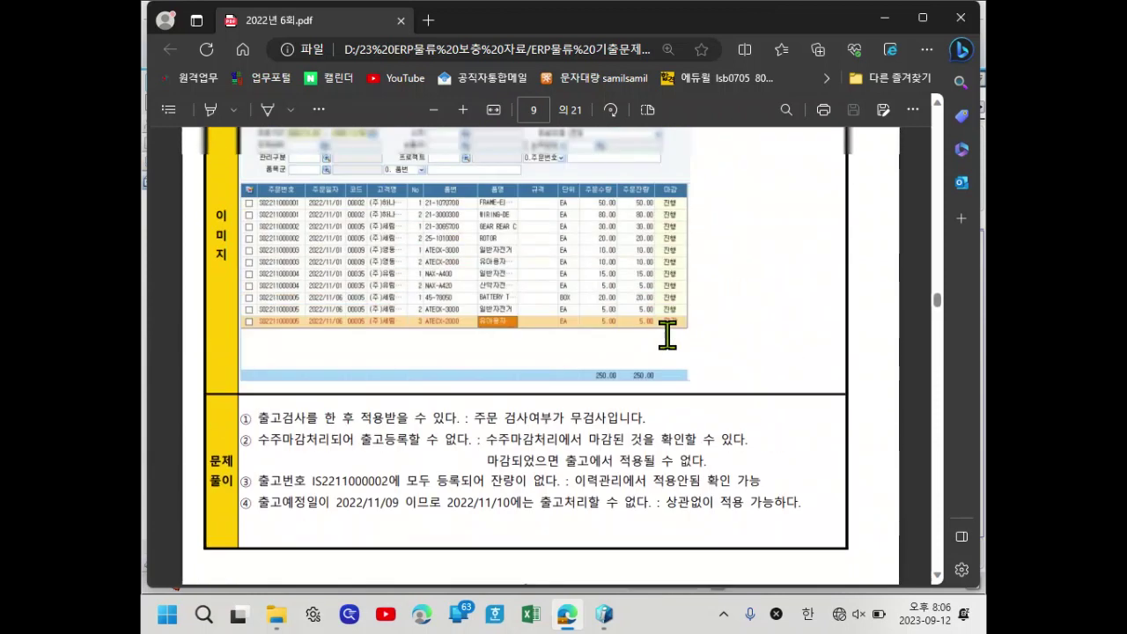
scroll(526, 328, "up", 2)
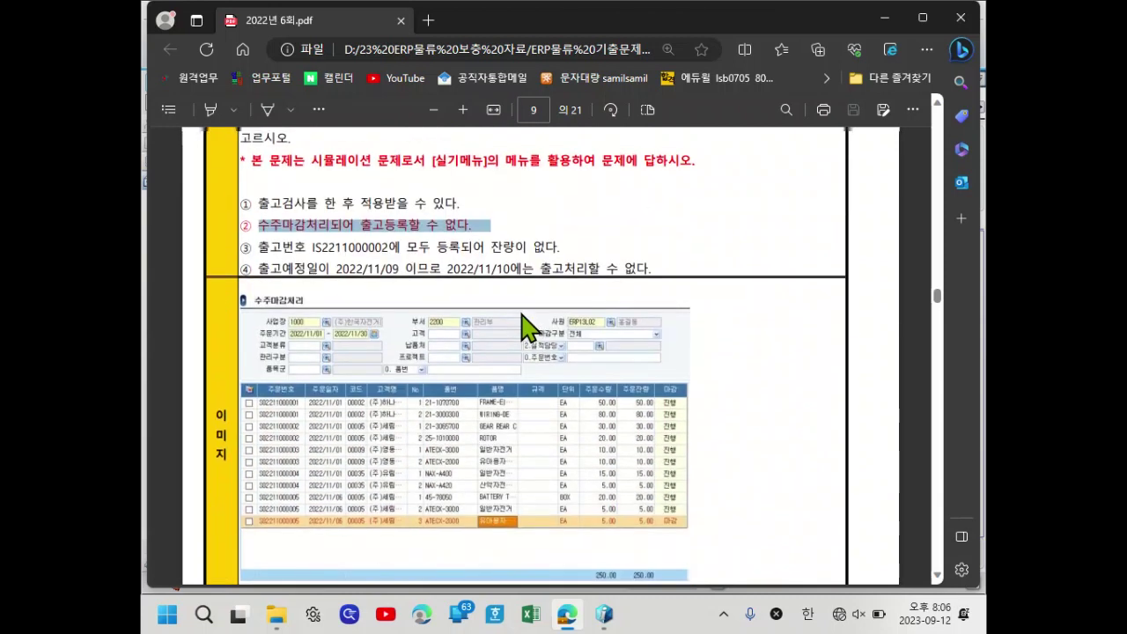
scroll(515, 322, "down", 5)
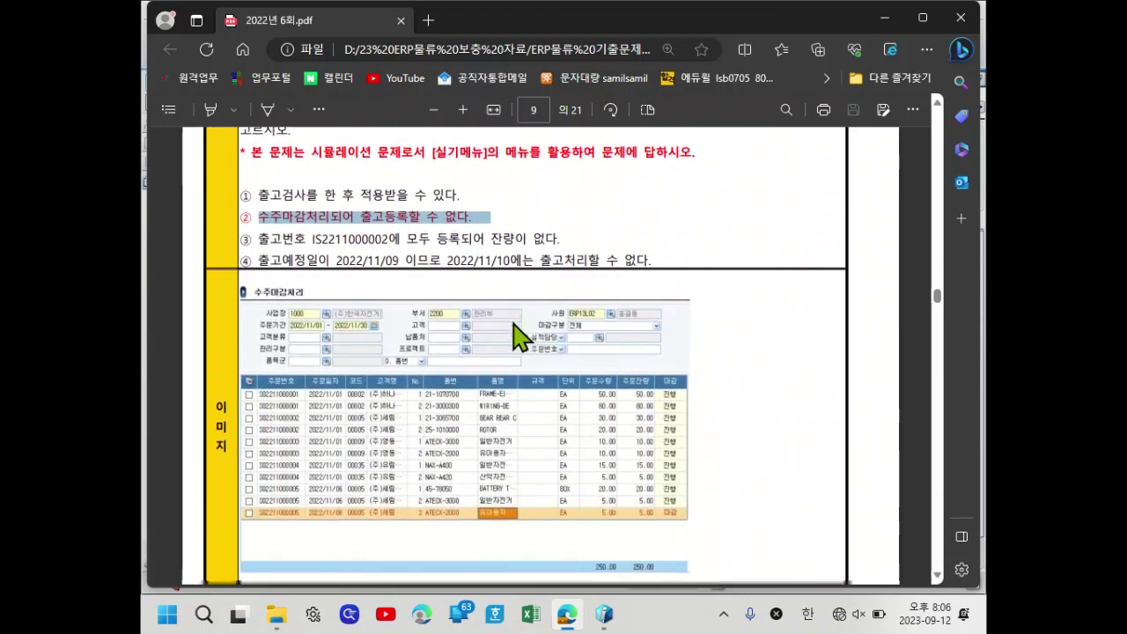
scroll(516, 334, "down", 1)
scroll(493, 410, "up", 1)
scroll(499, 352, "down", 2)
scroll(495, 349, "up", 1)
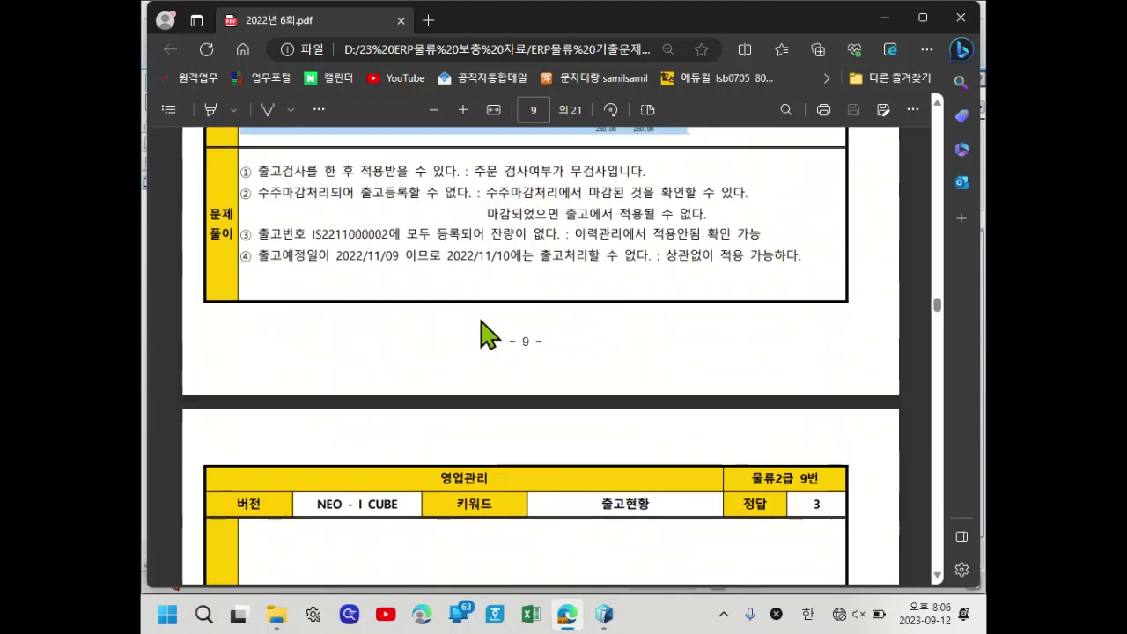
scroll(485, 338, "up", 2)
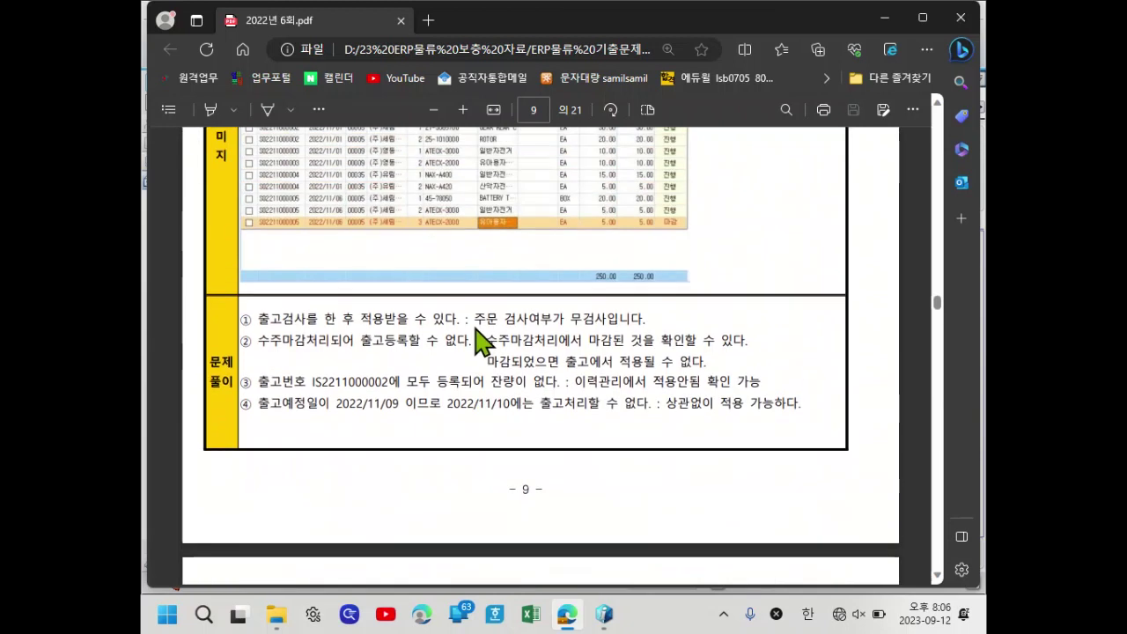
- Go to question 9 on page 10 and read which warehouse location has no shipments registered during 2022/11/11 ~ 2022/11/15
scroll(467, 363, "down", 5)
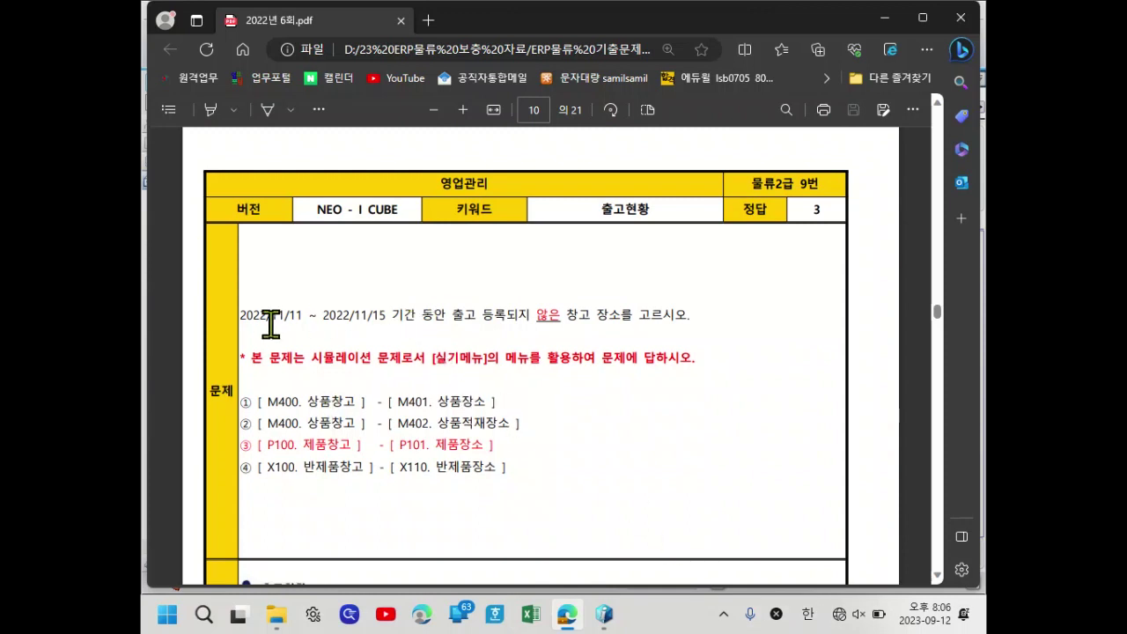
left_click(465, 317)
left_click_drag(476, 317, 674, 319)
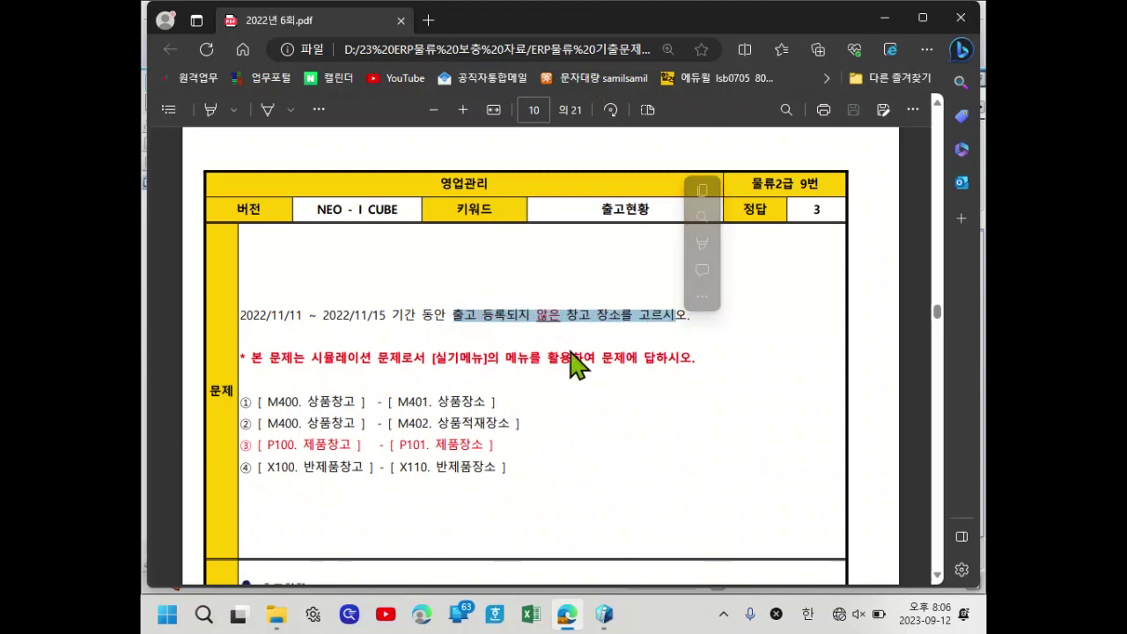
left_click(550, 348)
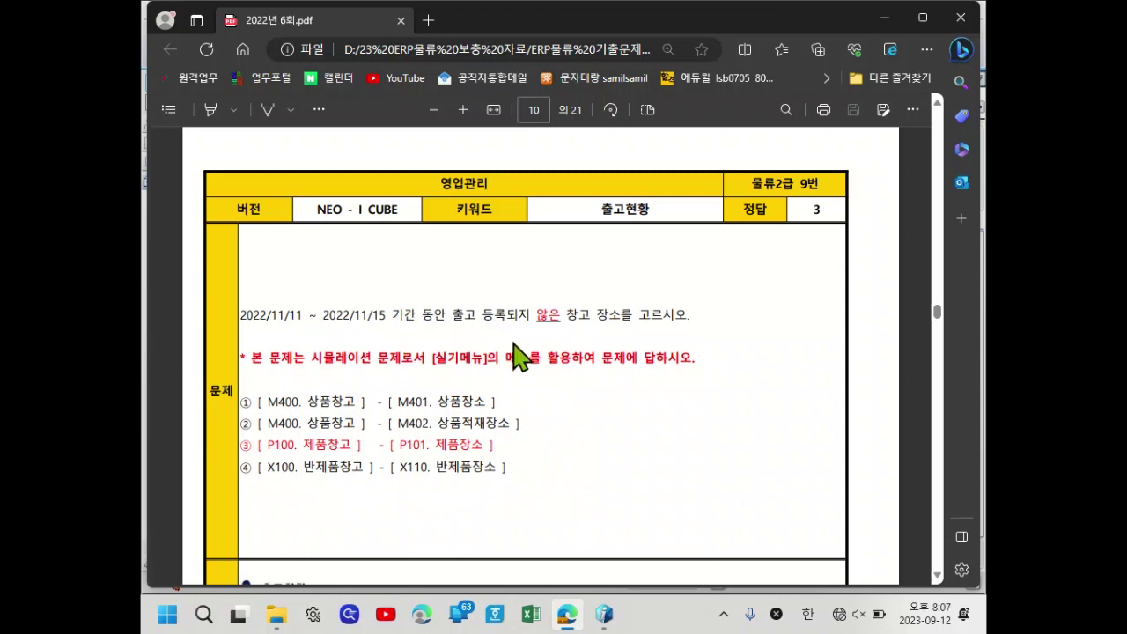
mouse_move(611, 619)
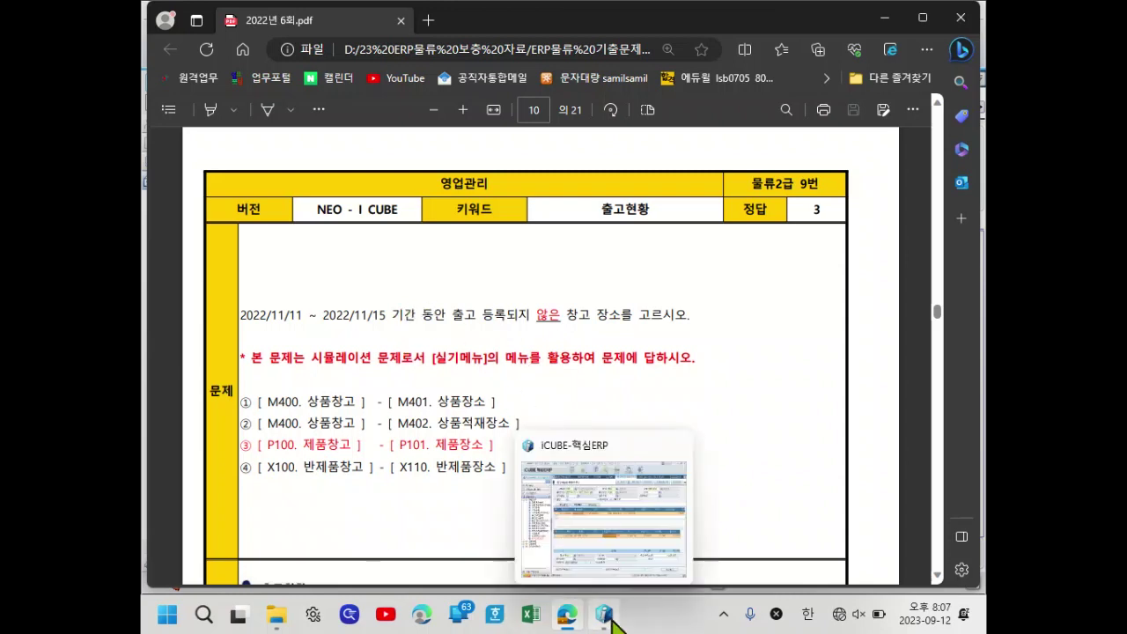
left_click_drag(450, 314, 611, 326)
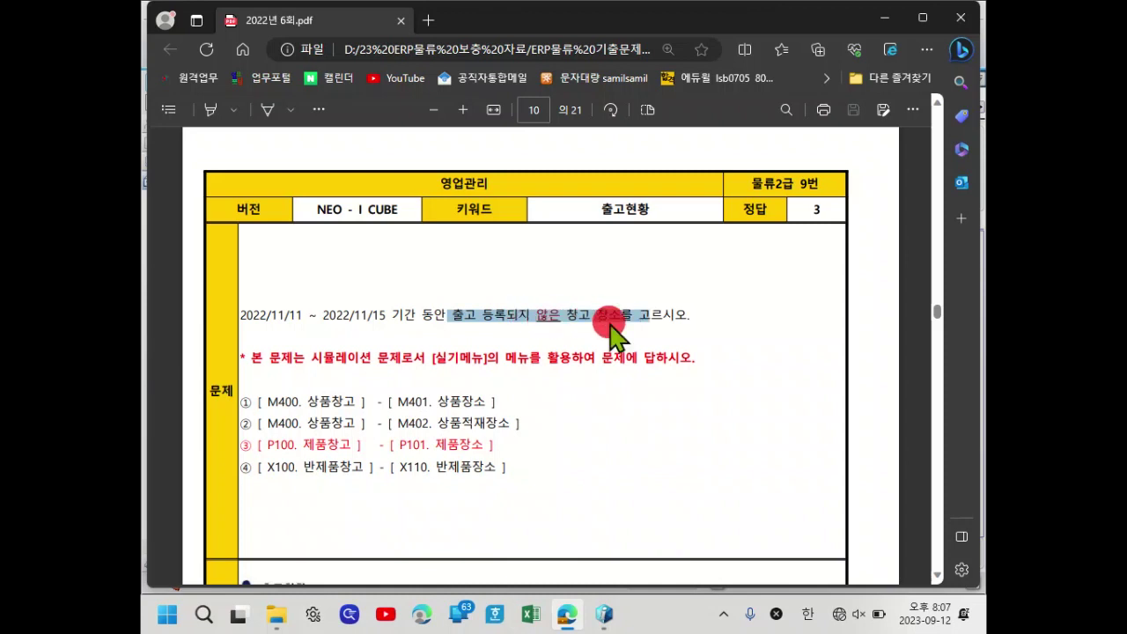
- Mark the phrase 출고 등록되지 in question 9, switch to iCUBE and open the 창고/공정(생산)/외주공정등록 screen under 시스템관리
left_click(581, 346)
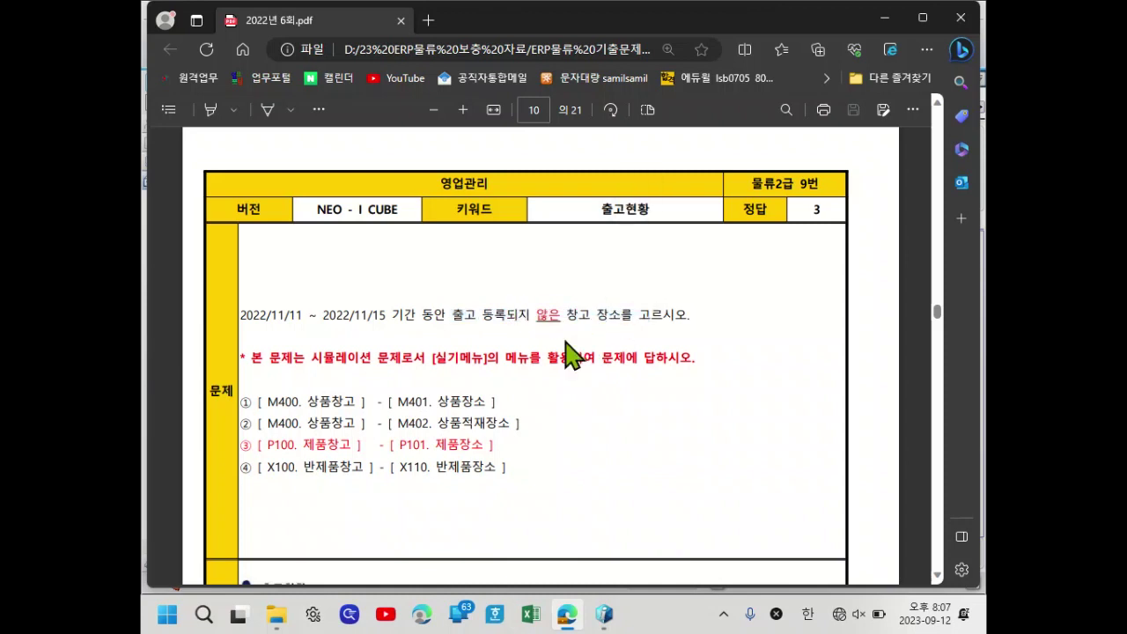
left_click_drag(450, 315, 530, 317)
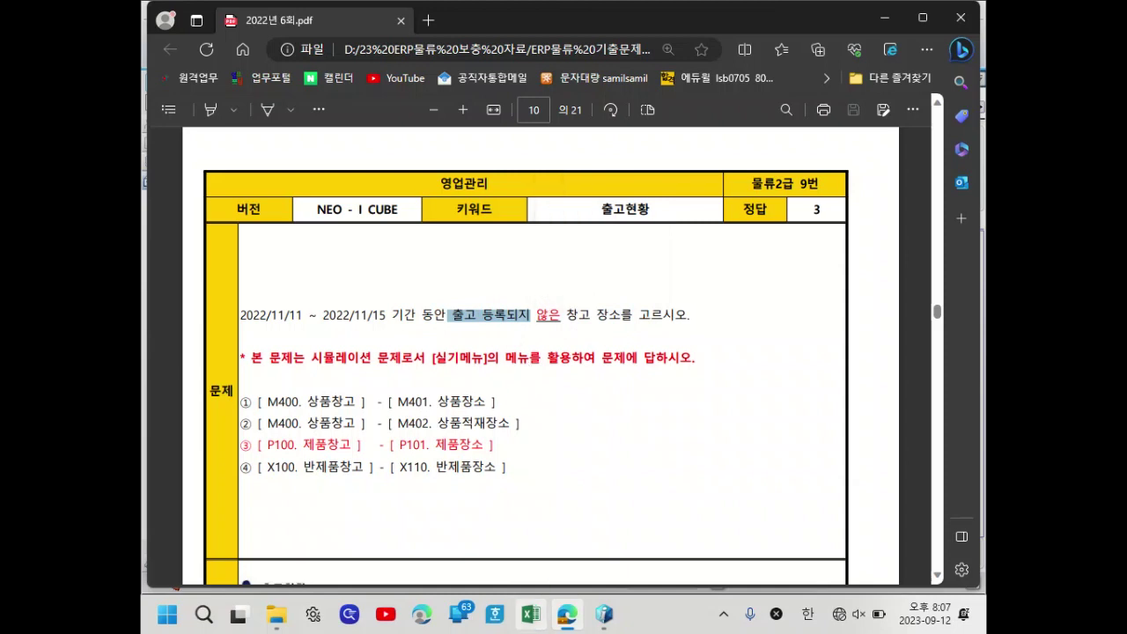
left_click(604, 613)
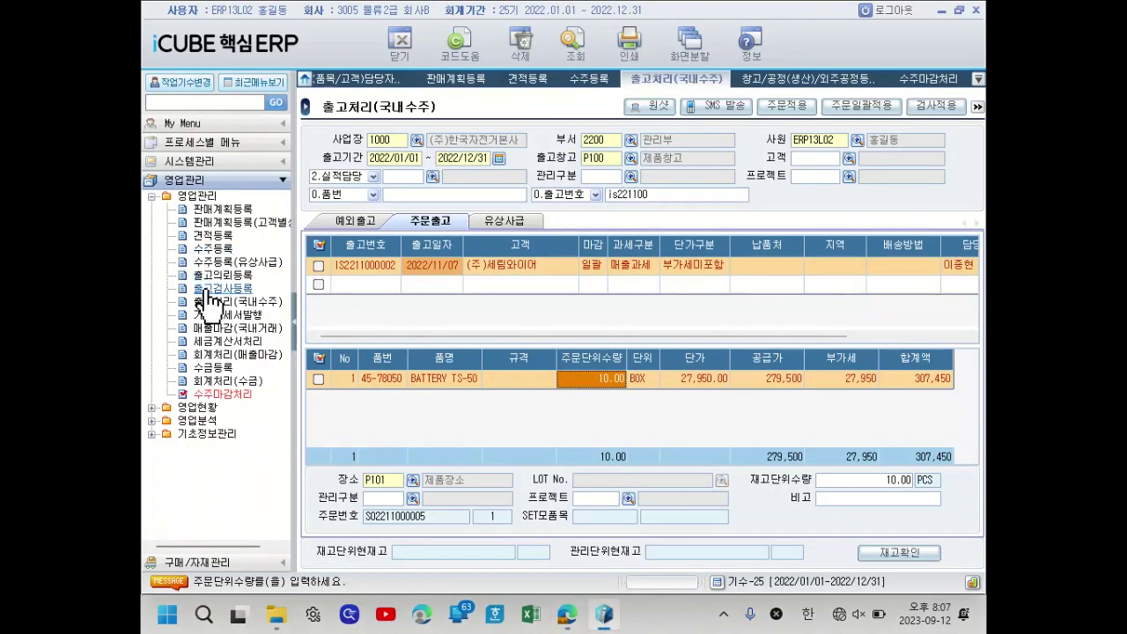
left_click(225, 165)
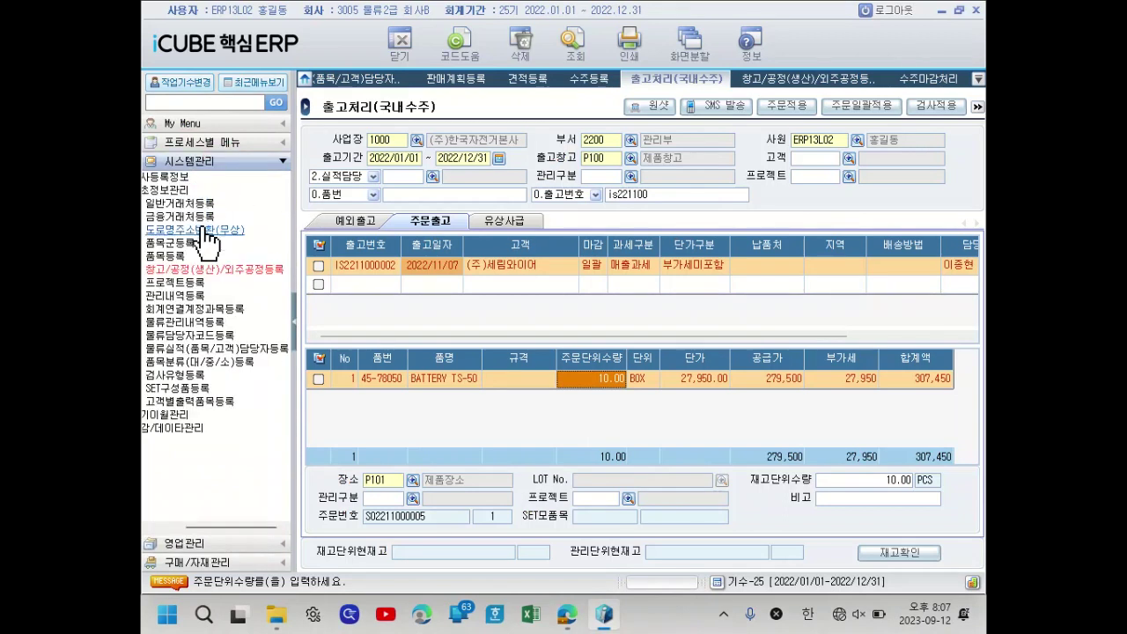
left_click(209, 269)
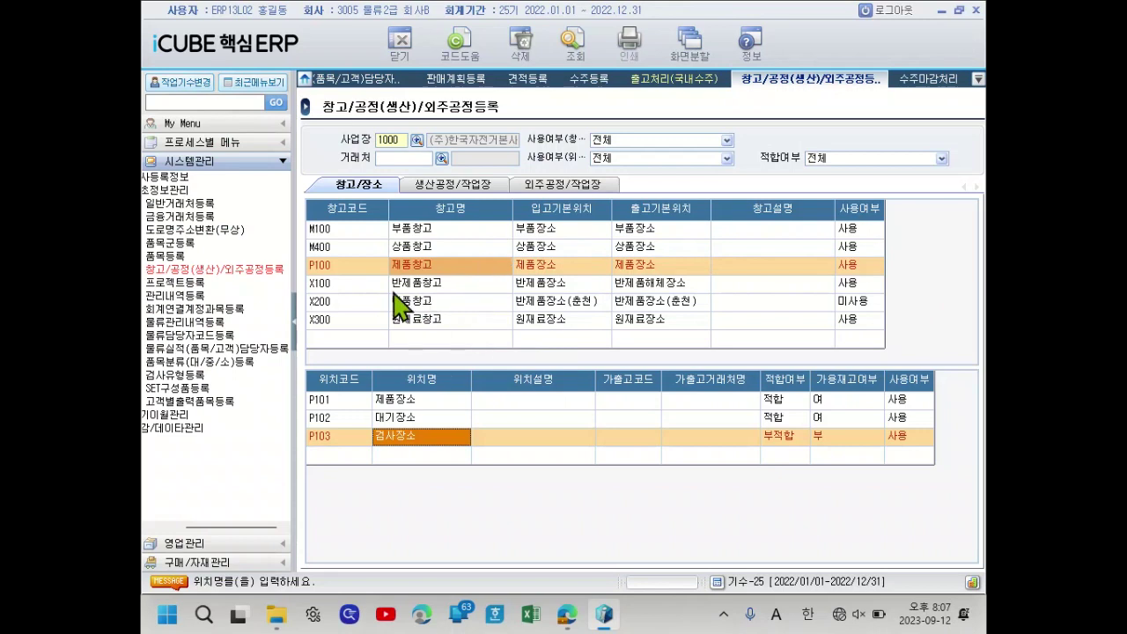
- Return to the exam PDF in Edge and highlight the period 2022/11/11 ~ 2022/11/15 in question 9
mouse_move(583, 619)
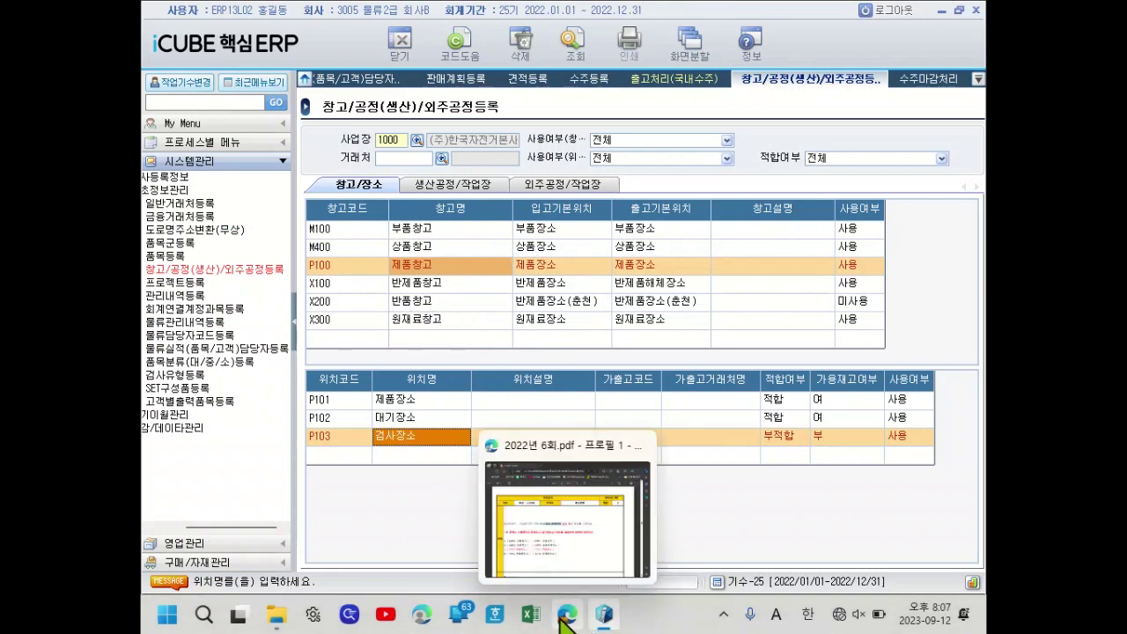
left_click(555, 533)
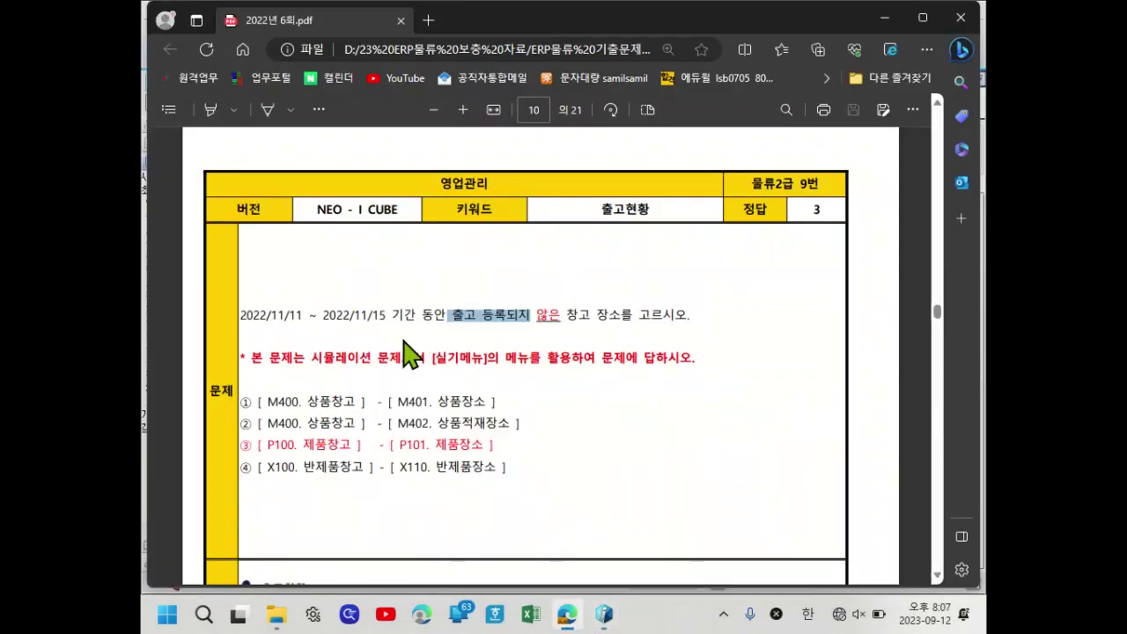
left_click(452, 336)
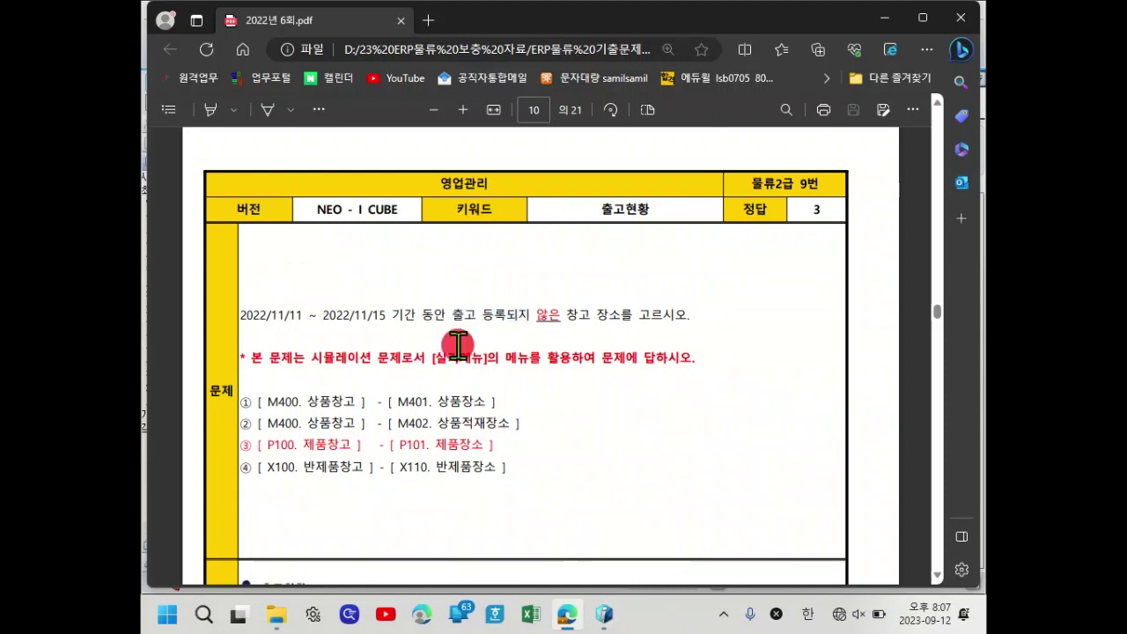
left_click_drag(278, 317, 433, 320)
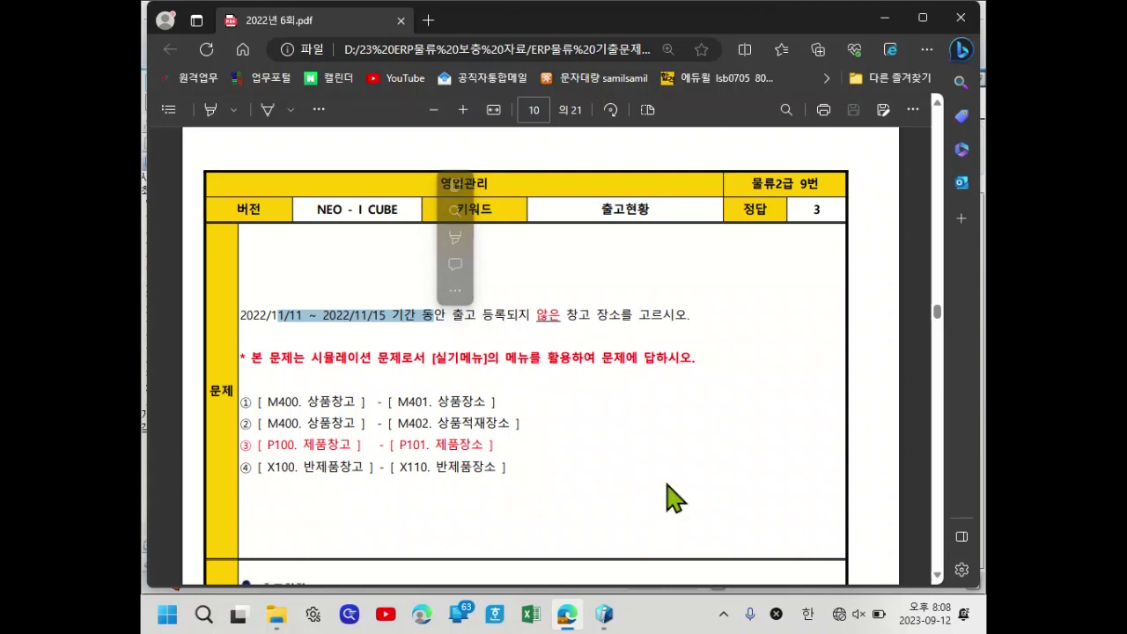
- Switch to iCUBE and open the 출고현황 screen from 영업현황 under 영업관리
mouse_move(558, 624)
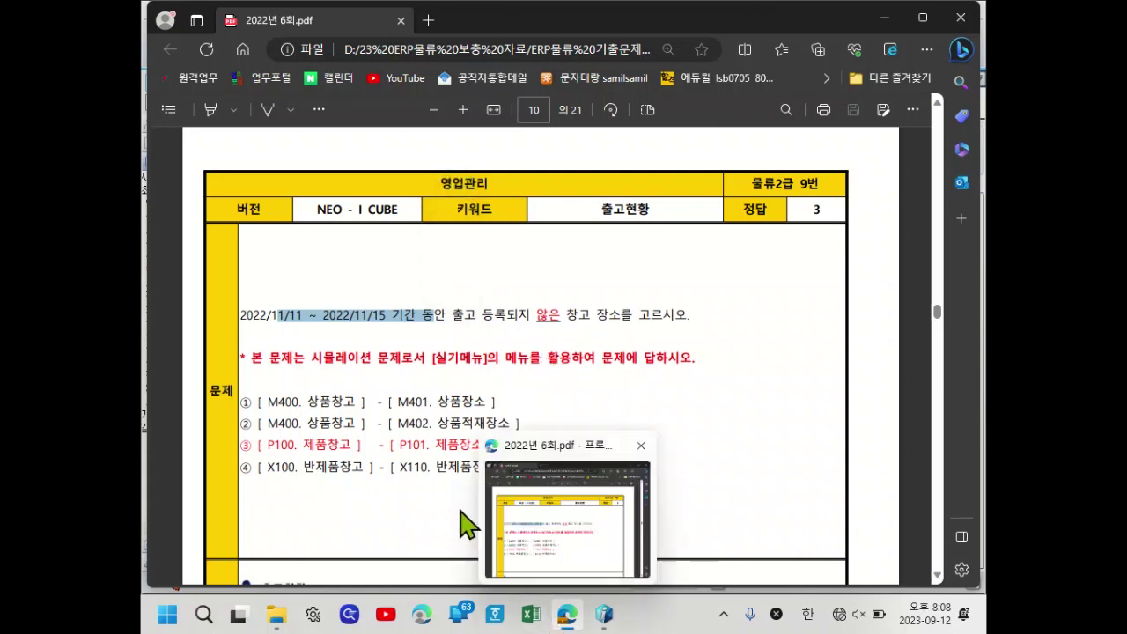
left_click(606, 619)
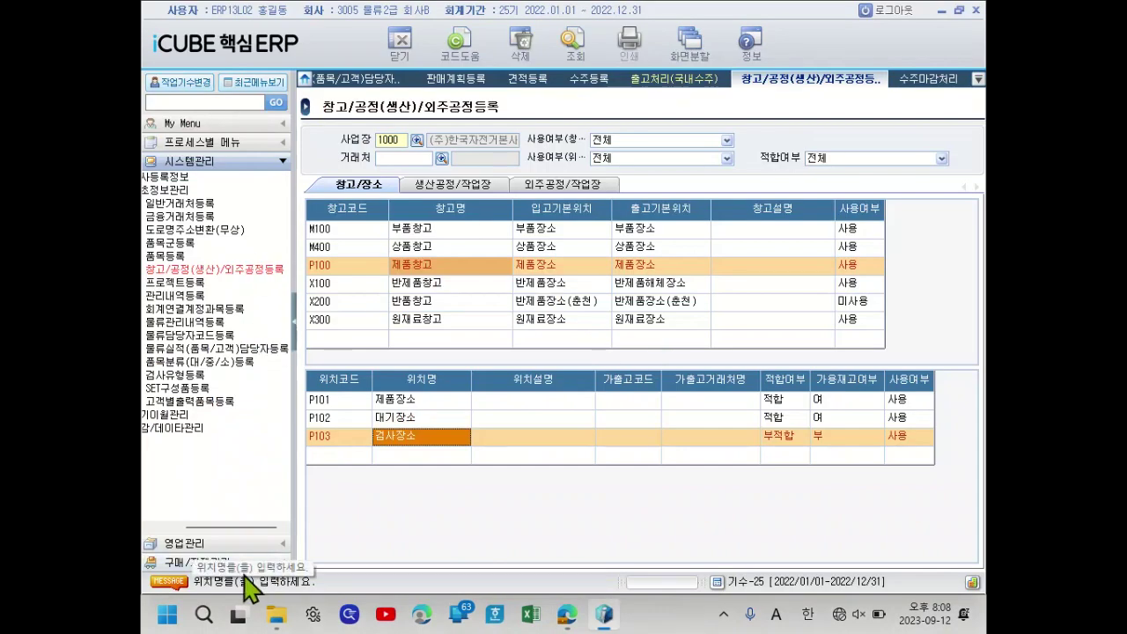
left_click(185, 543)
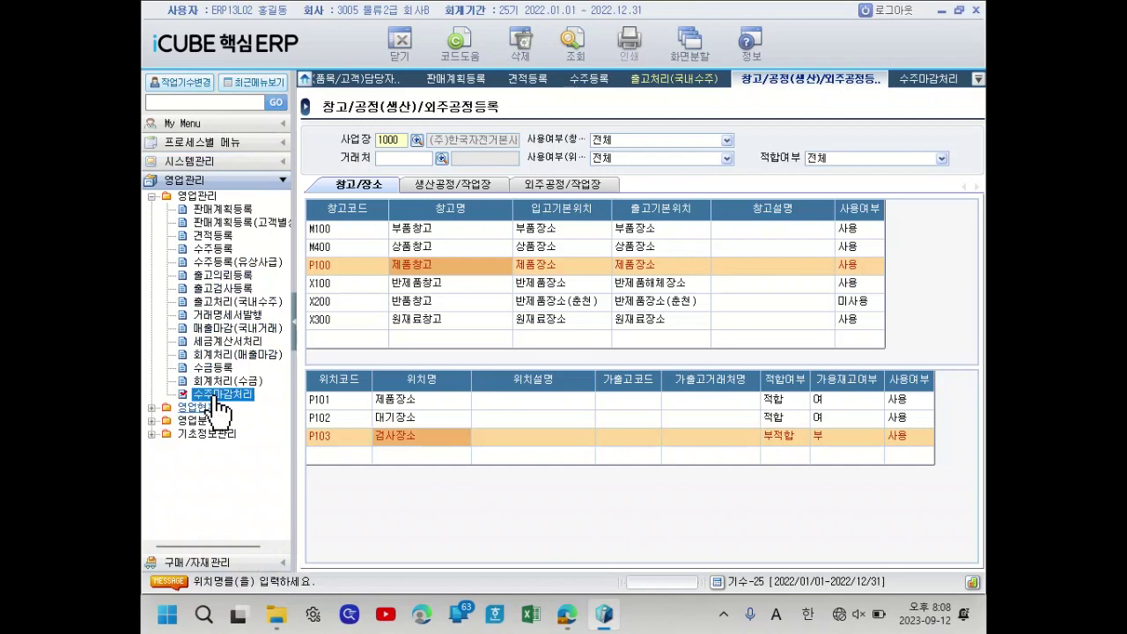
left_click(152, 410)
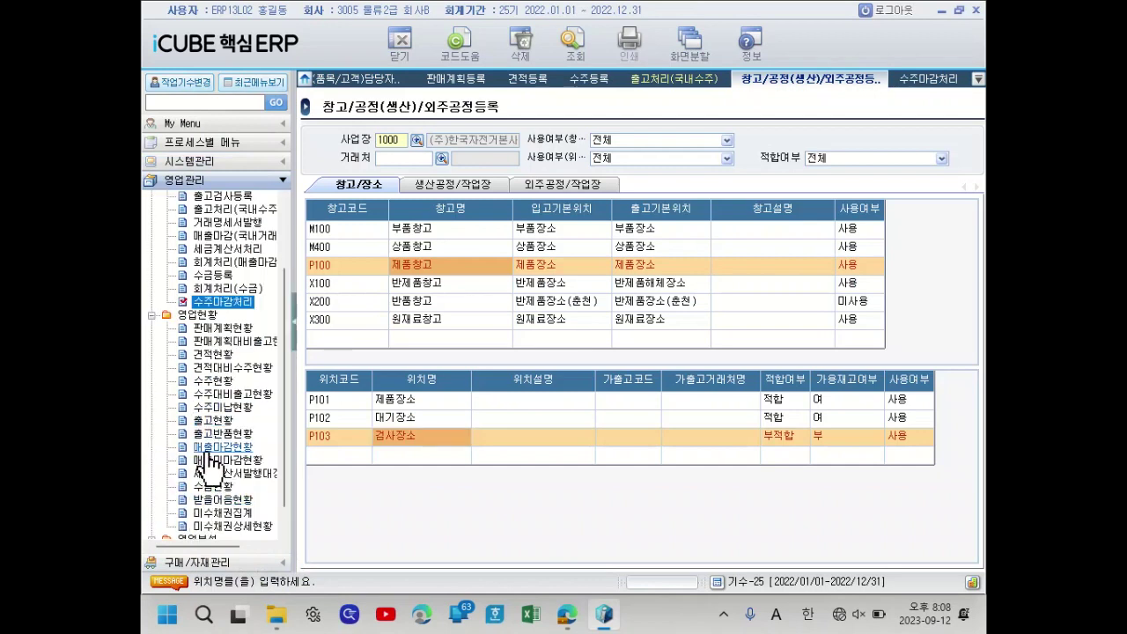
scroll(209, 455, "down", 1)
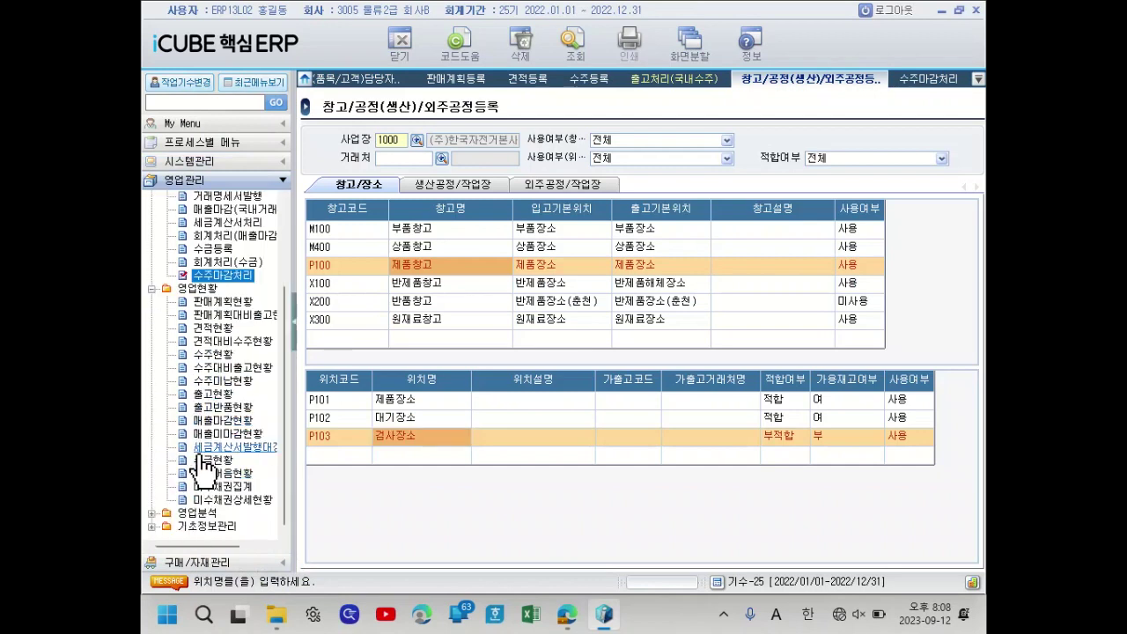
left_click(212, 396)
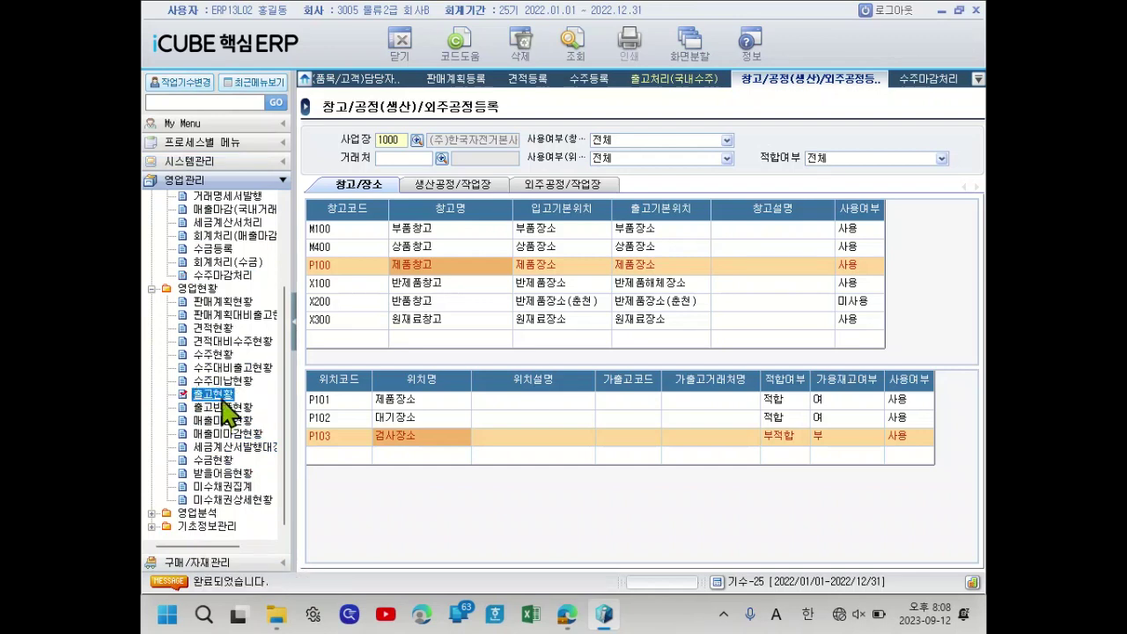
double_click(221, 396)
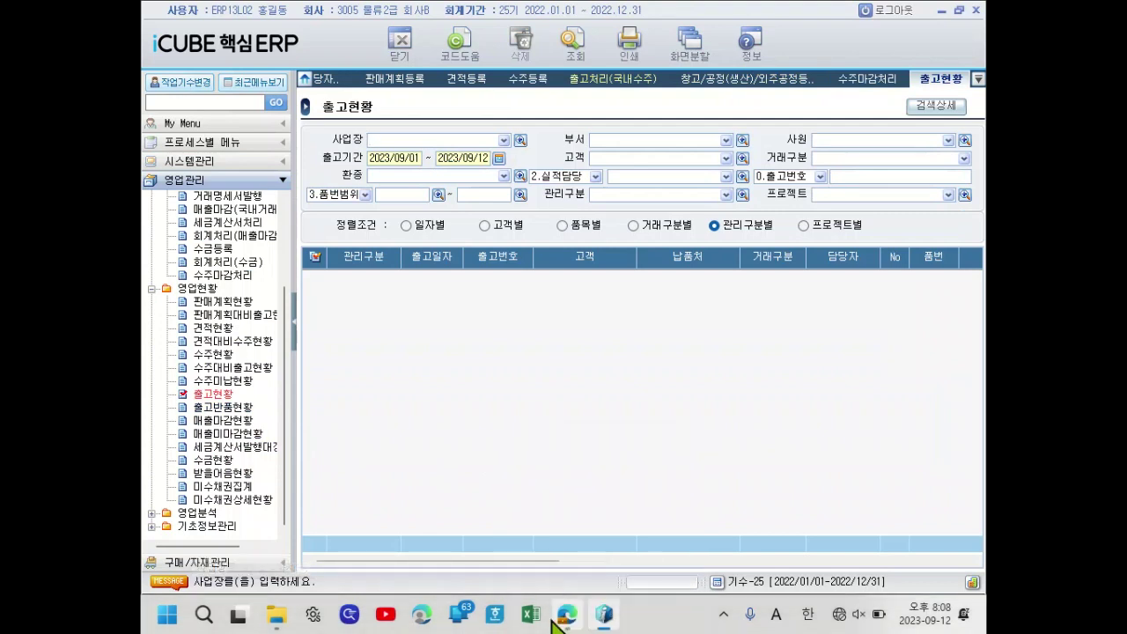
- Go back to the exam PDF and reread the question 9 wording about the warehouse location with no registered shipments
mouse_move(563, 611)
left_click(562, 564)
left_click_drag(453, 315, 659, 314)
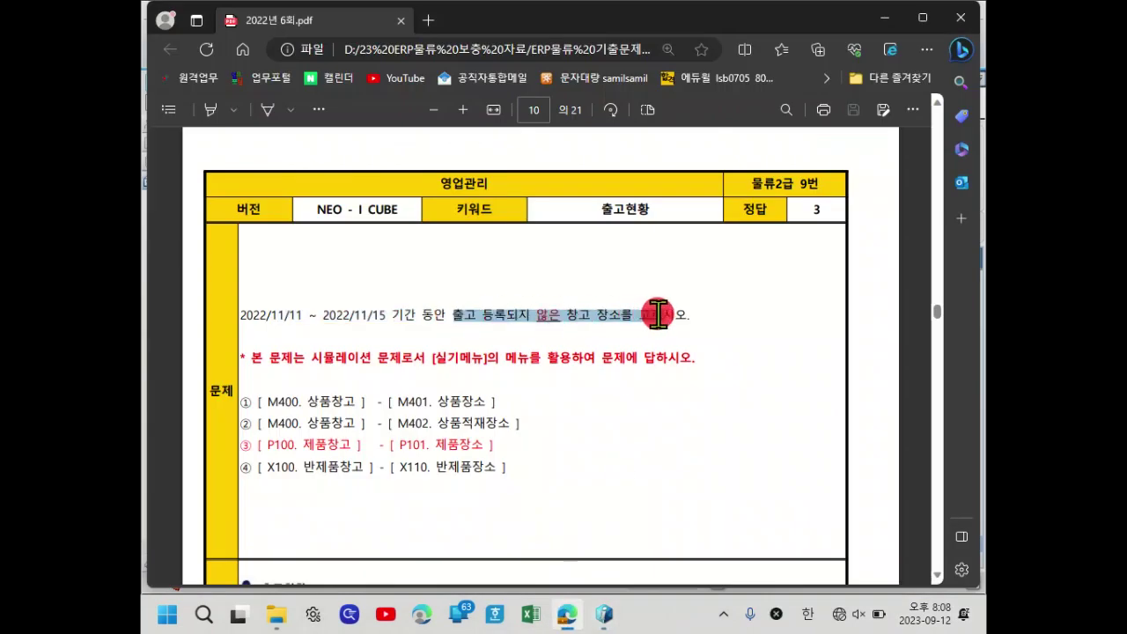
left_click(500, 362)
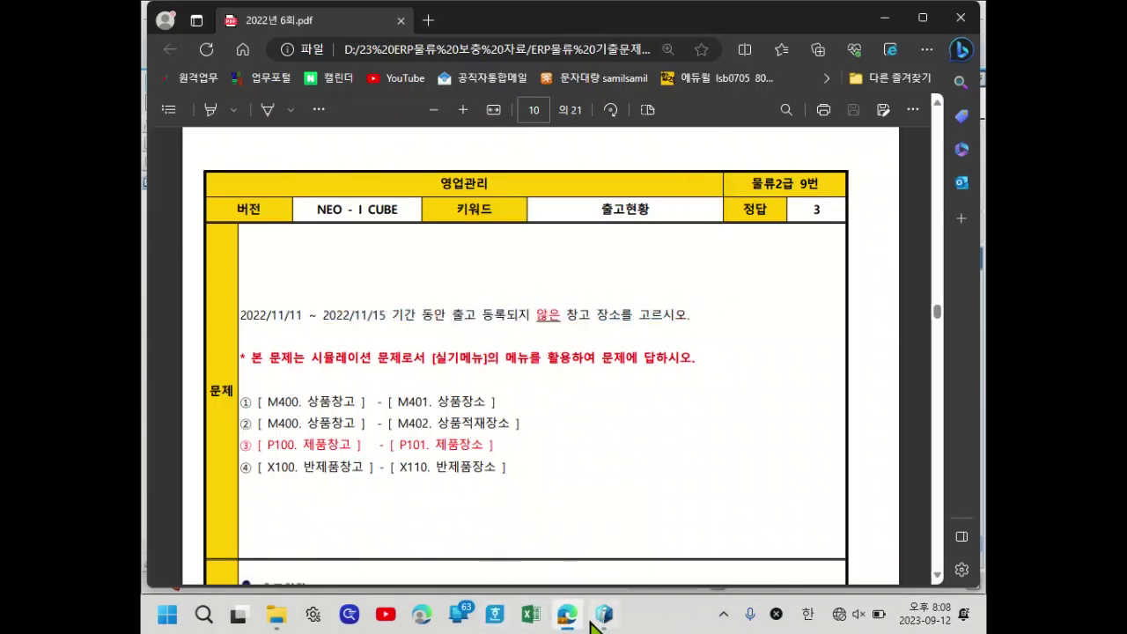
- In iCUBE, set the 출고기간 to 2022/11/11 ~ 2022/11/15 and retrieve the shipment status
mouse_move(589, 618)
left_click(604, 558)
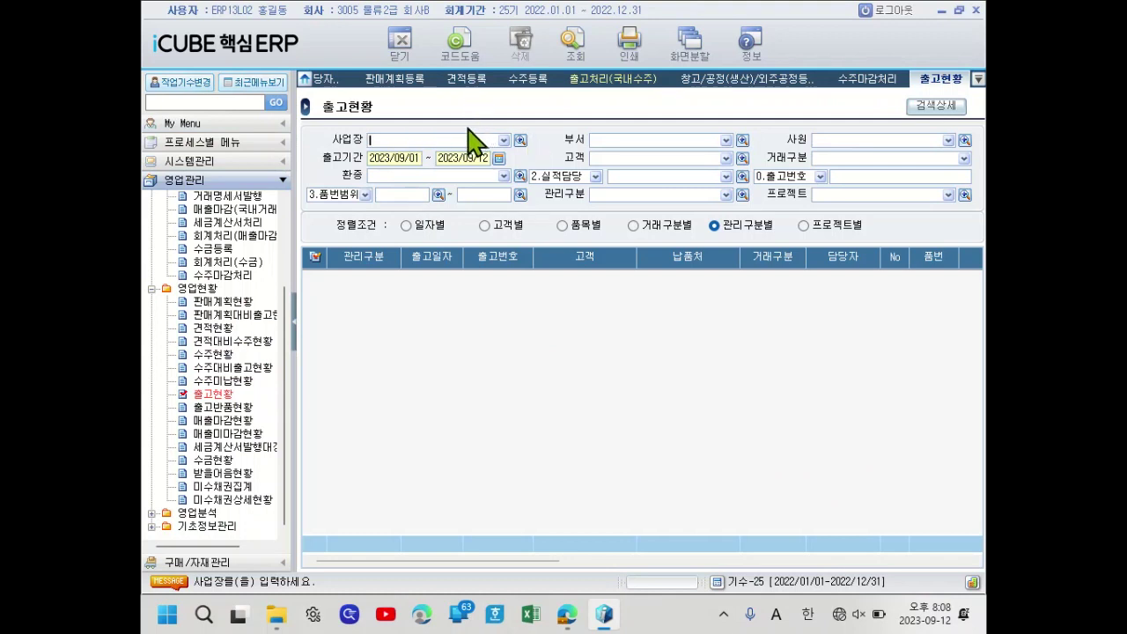
left_click(394, 161)
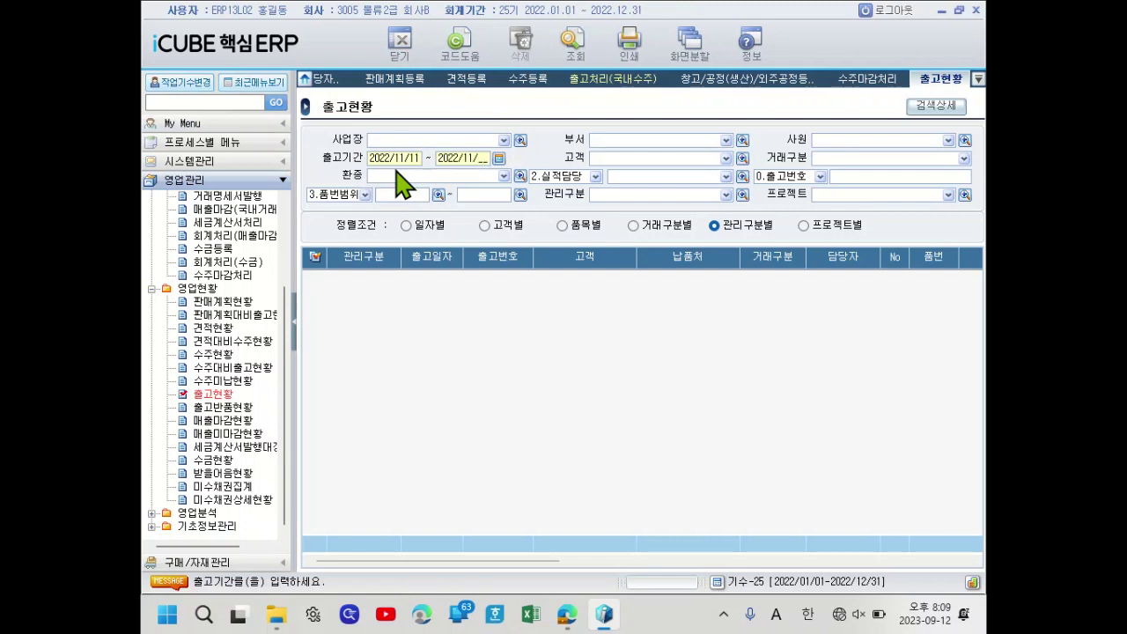
key("Return")
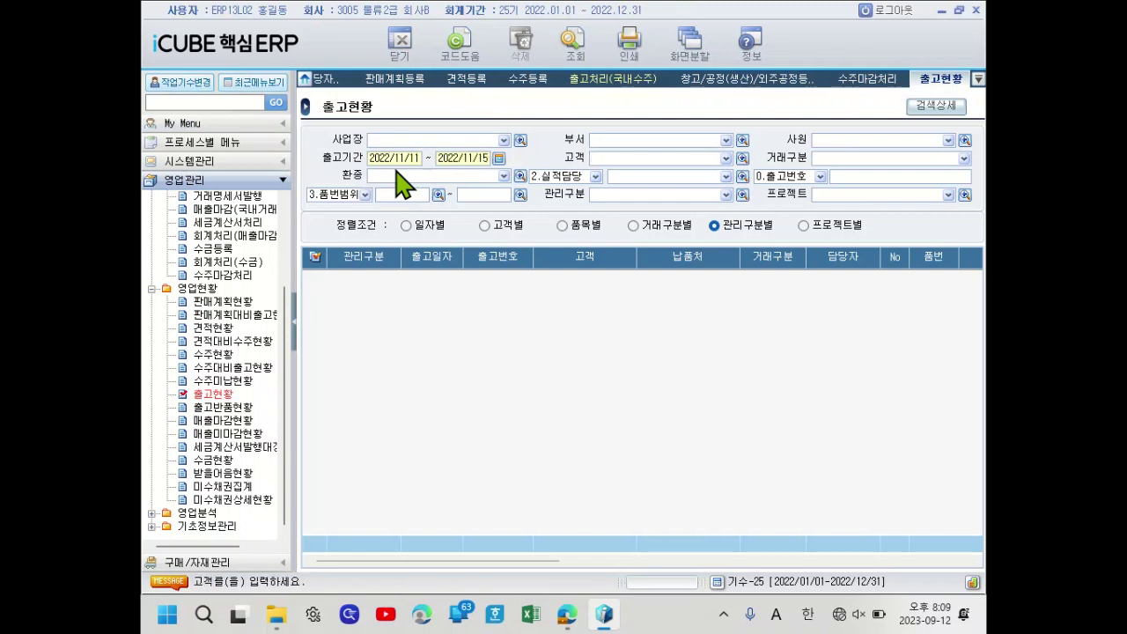
key("F10")
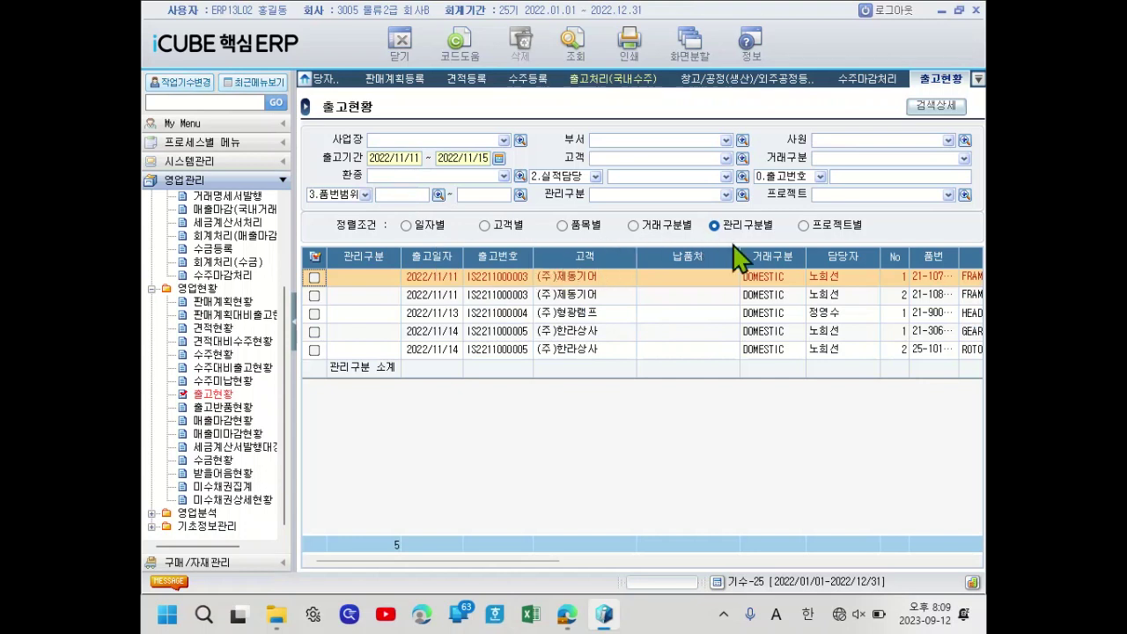
- Sort the shipment list by 일자별 and bring its 출고창고 and 출고장소 columns into view
left_click_drag(536, 561, 941, 560)
left_click(403, 225)
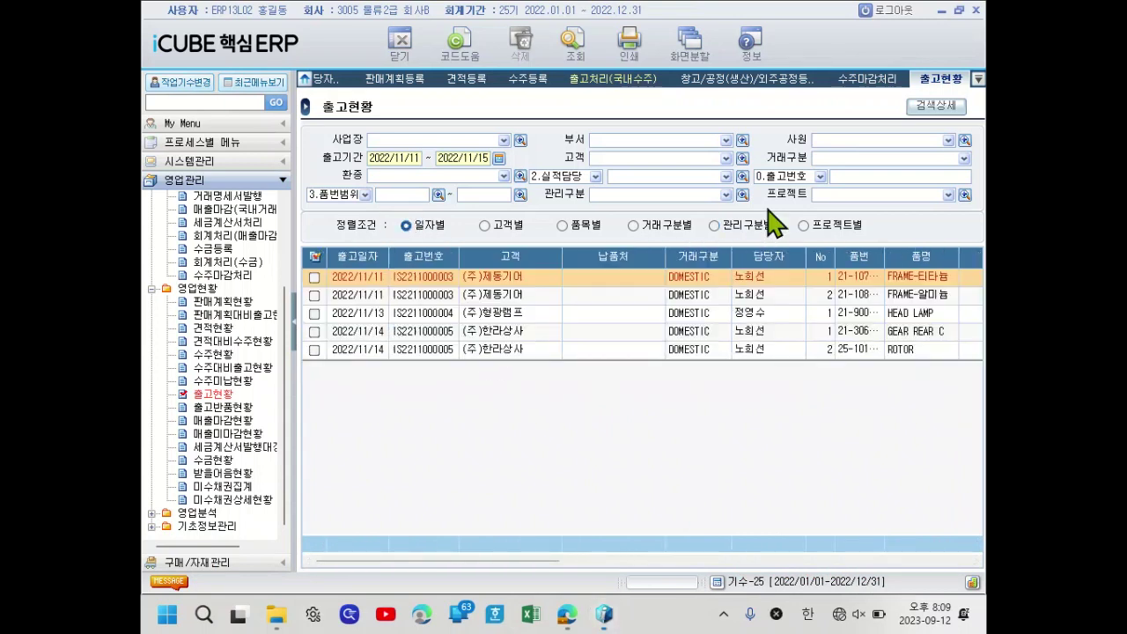
left_click_drag(539, 561, 797, 541)
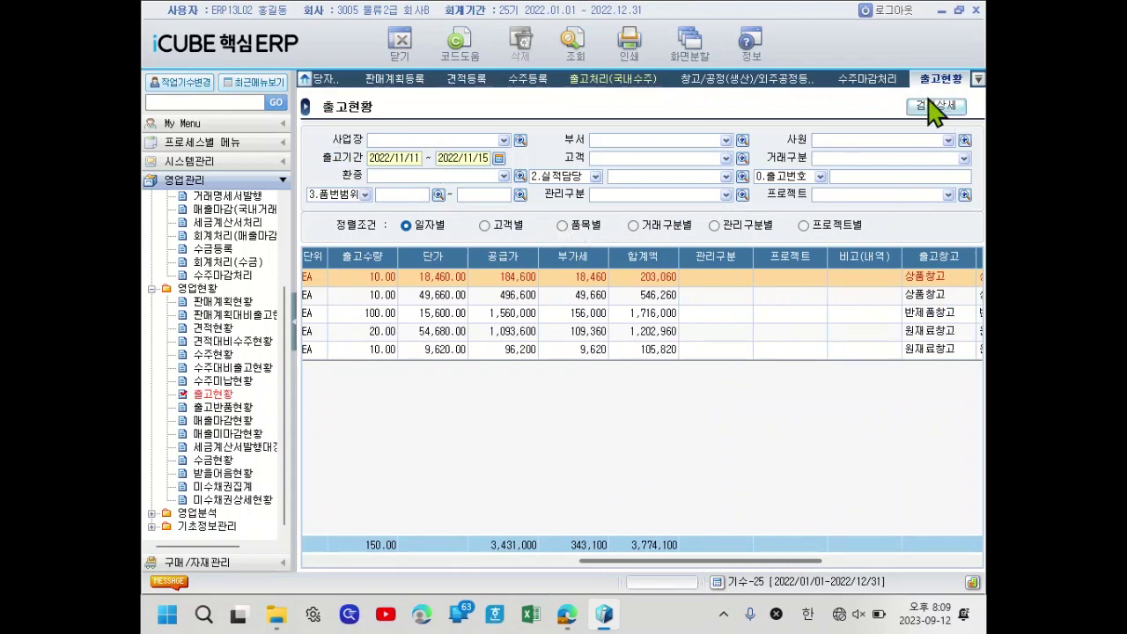
left_click_drag(806, 560, 925, 564)
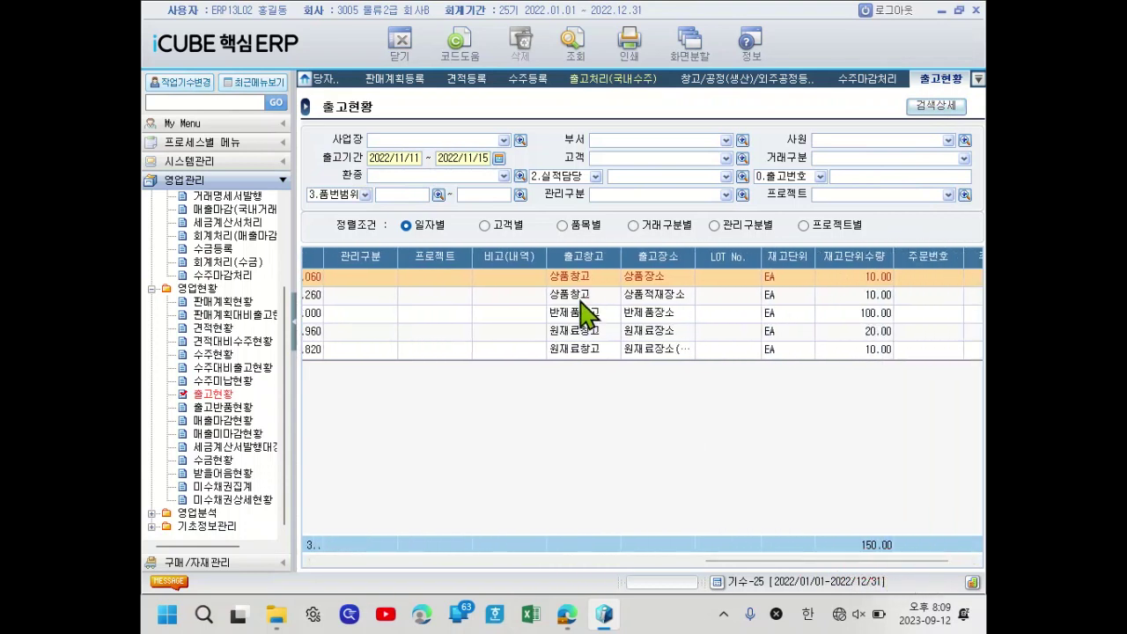
- Check the 출고창고 and 출고장소 of the listed shipments, focusing on the two 상품창고 rows
left_click(581, 295)
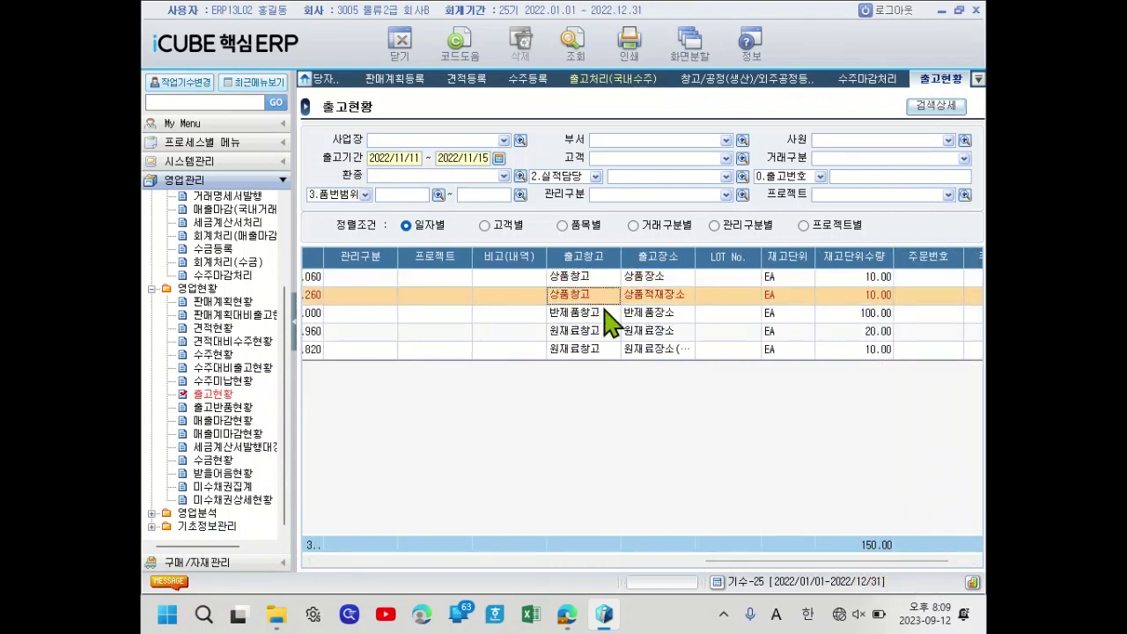
left_click(602, 314)
left_click(597, 350)
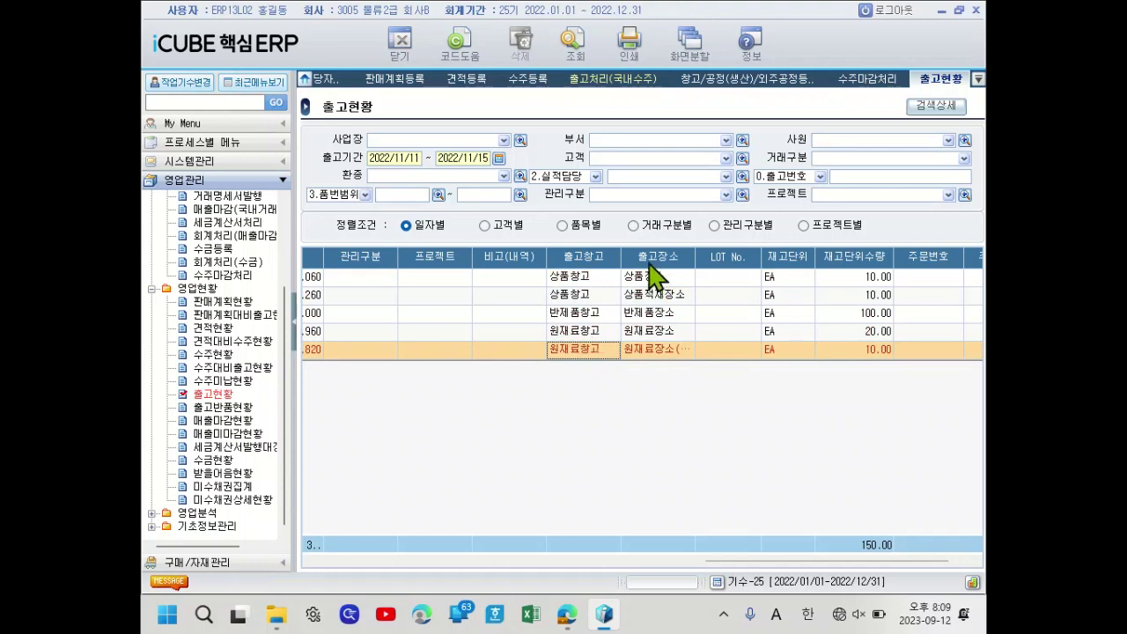
left_click(588, 277)
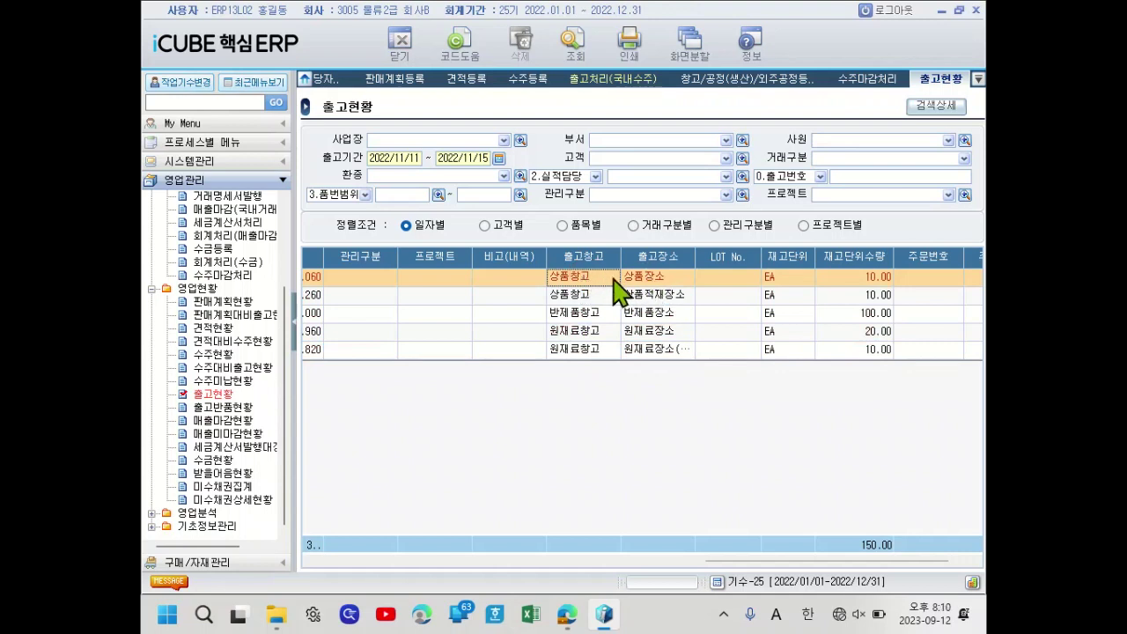
left_click(579, 295)
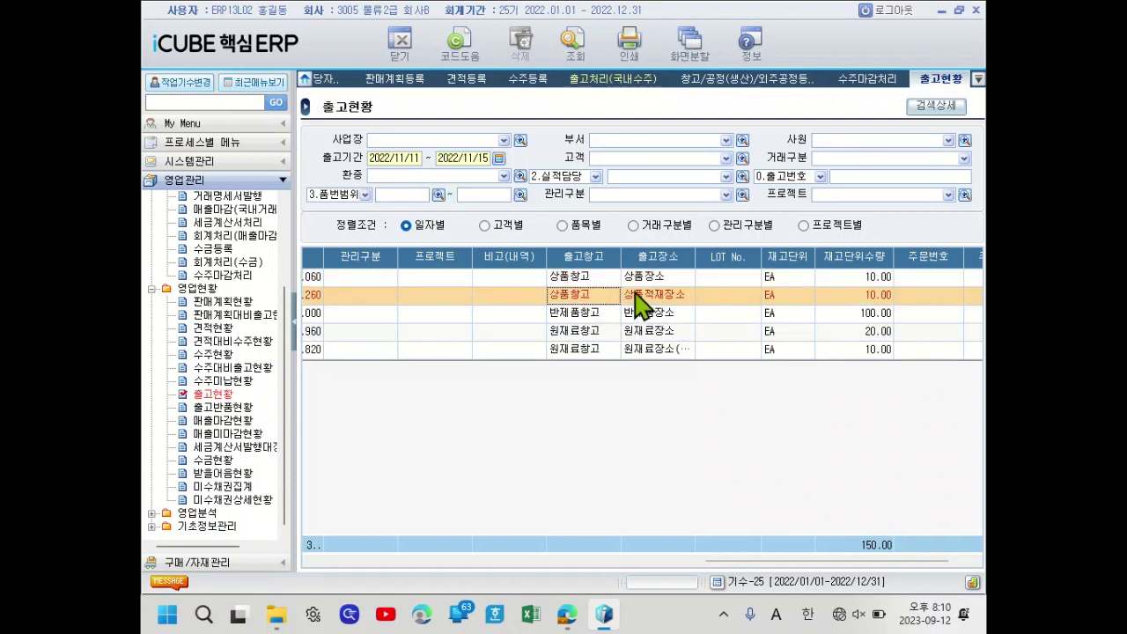
- Go through the 반제품창고 and 원재료창고 shipment rows again, then review the item names, quantities and amounts of the listed shipments
left_click(755, 562)
left_click_drag(755, 561, 589, 580)
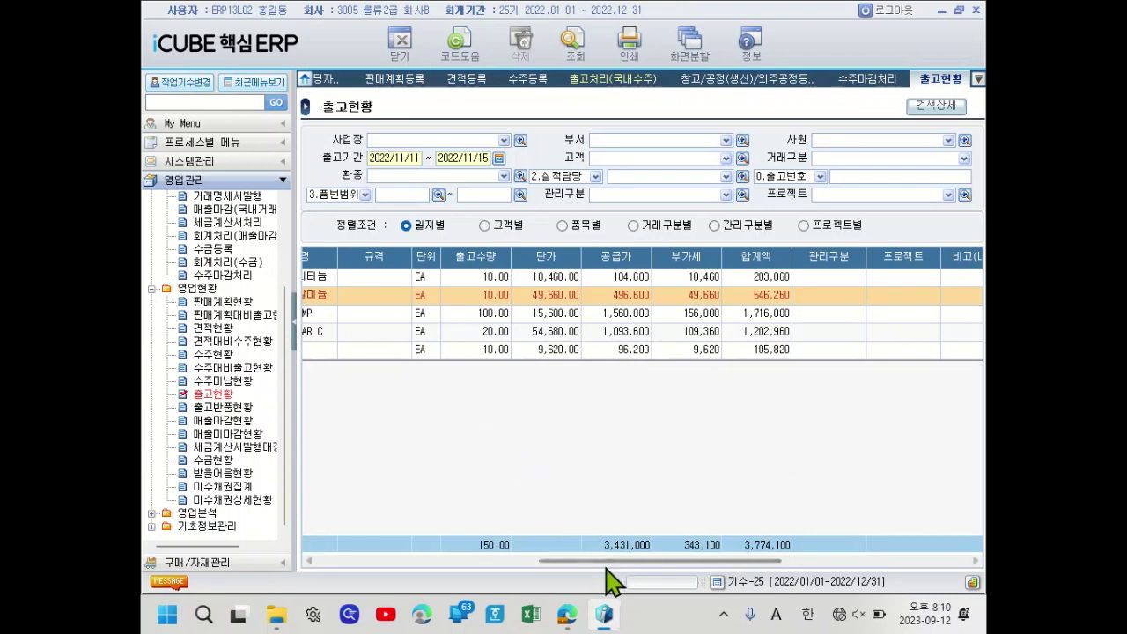
left_click_drag(608, 561, 719, 564)
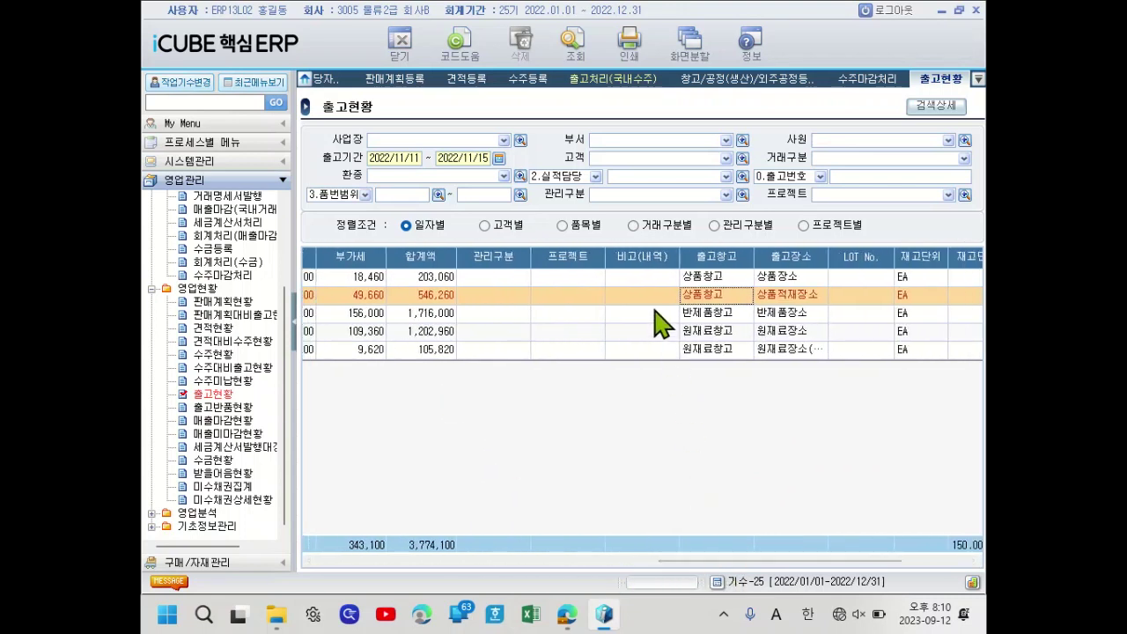
left_click(697, 317)
left_click(707, 333)
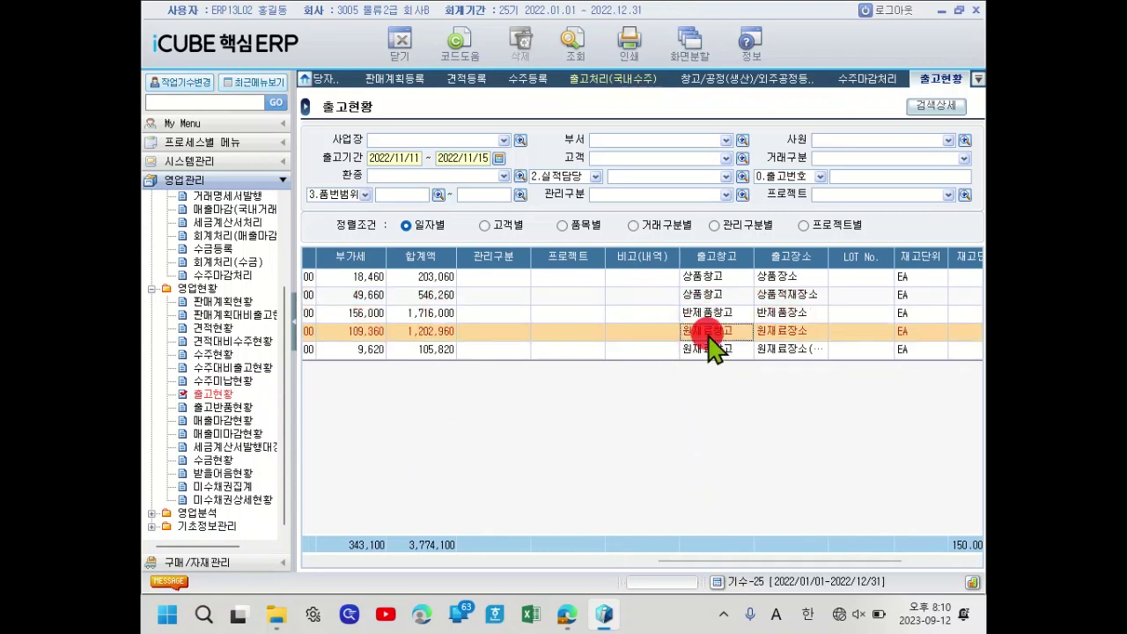
left_click(711, 351)
left_click(707, 296)
left_click(706, 314)
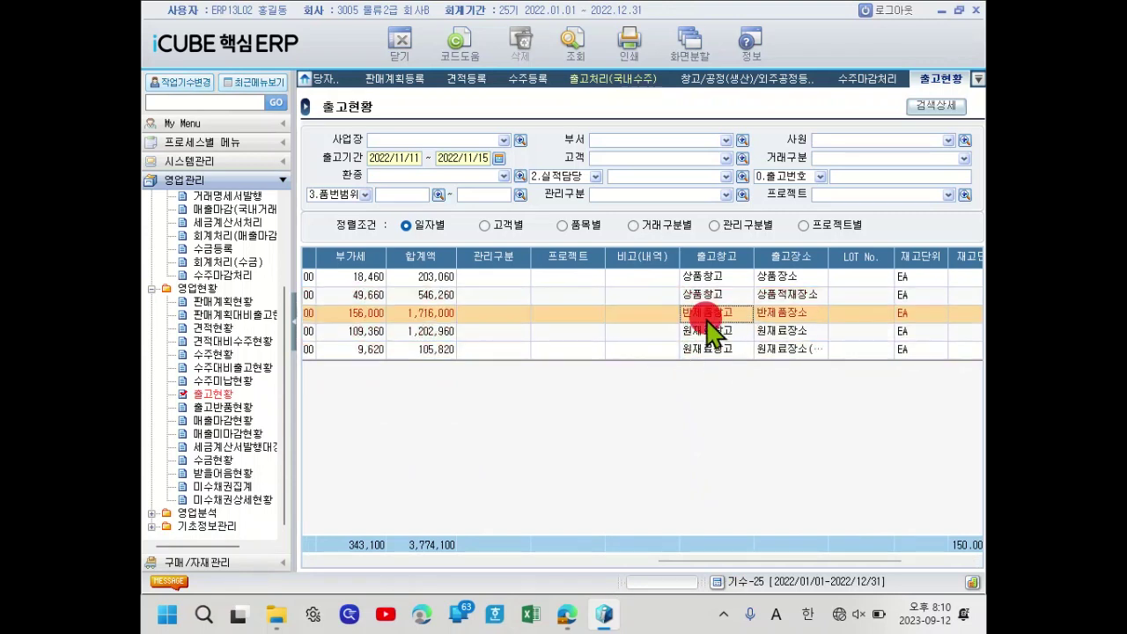
left_click(709, 333)
left_click(706, 351)
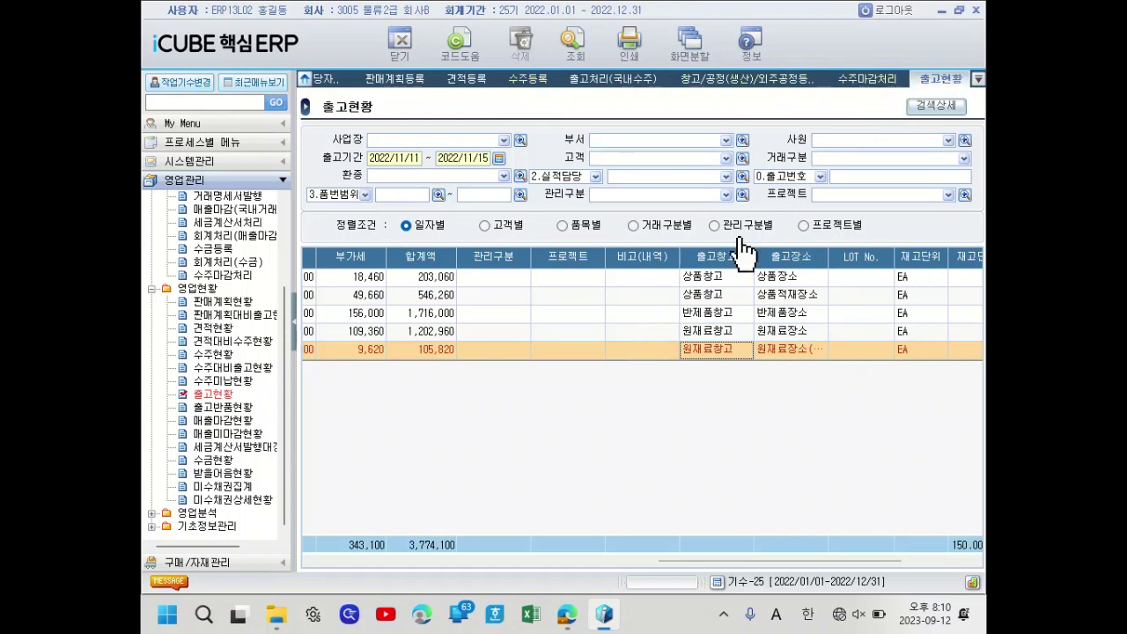
left_click_drag(687, 564, 502, 567)
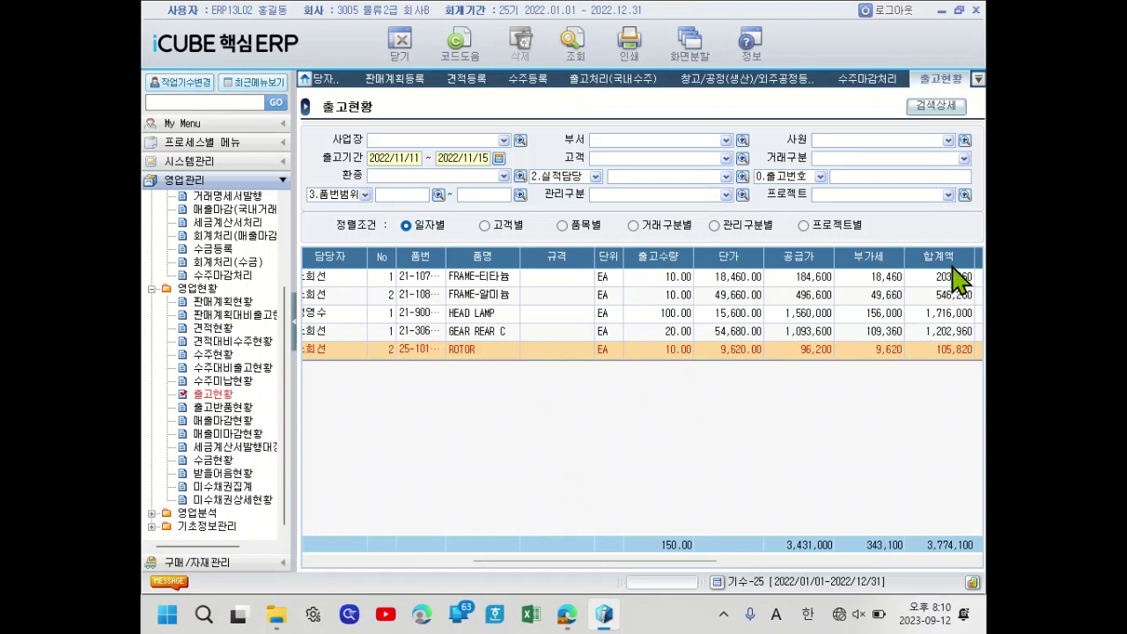
- Sort the shipment list by 고객별, and switch to the exam PDF in Edge to read question 10 about 매출마감(국내거래)
left_click(493, 225)
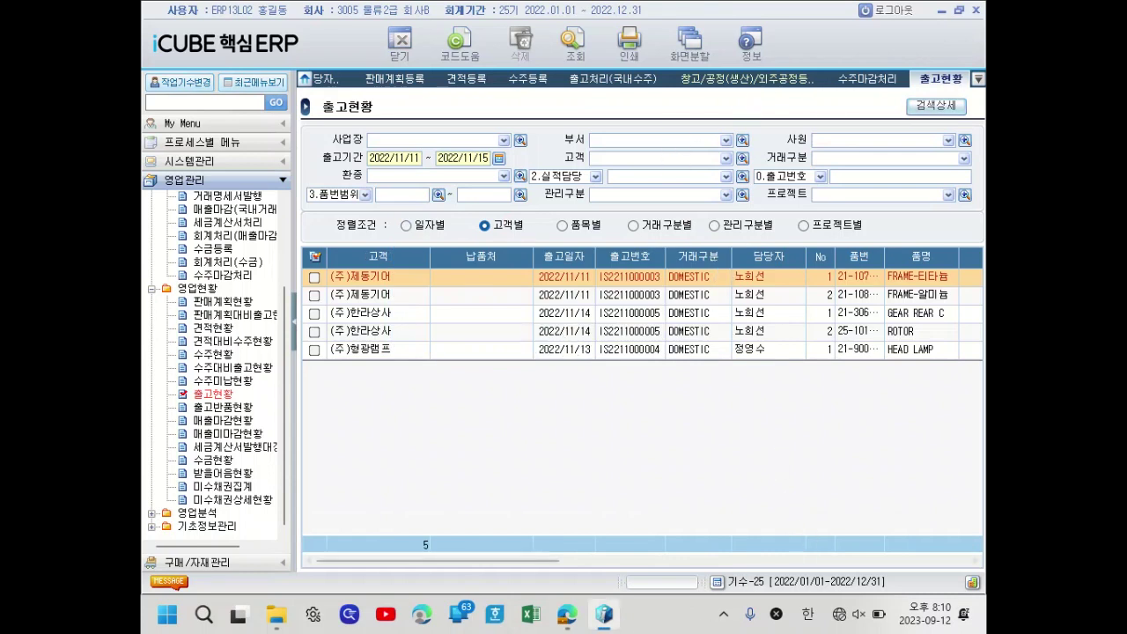
mouse_move(567, 614)
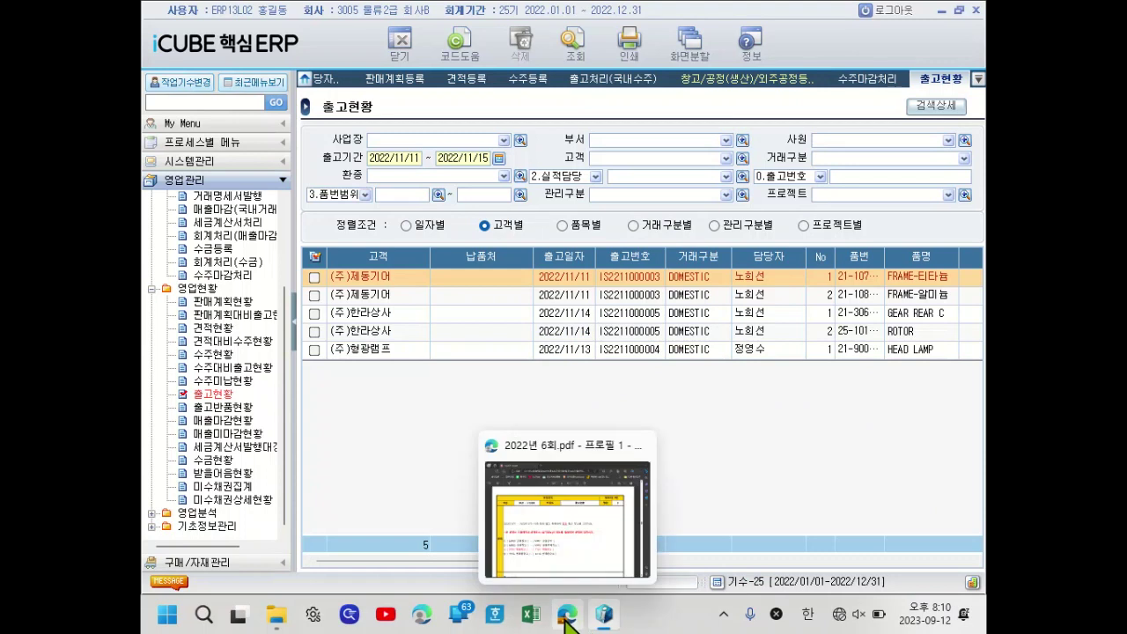
mouse_move(554, 559)
left_click(546, 498)
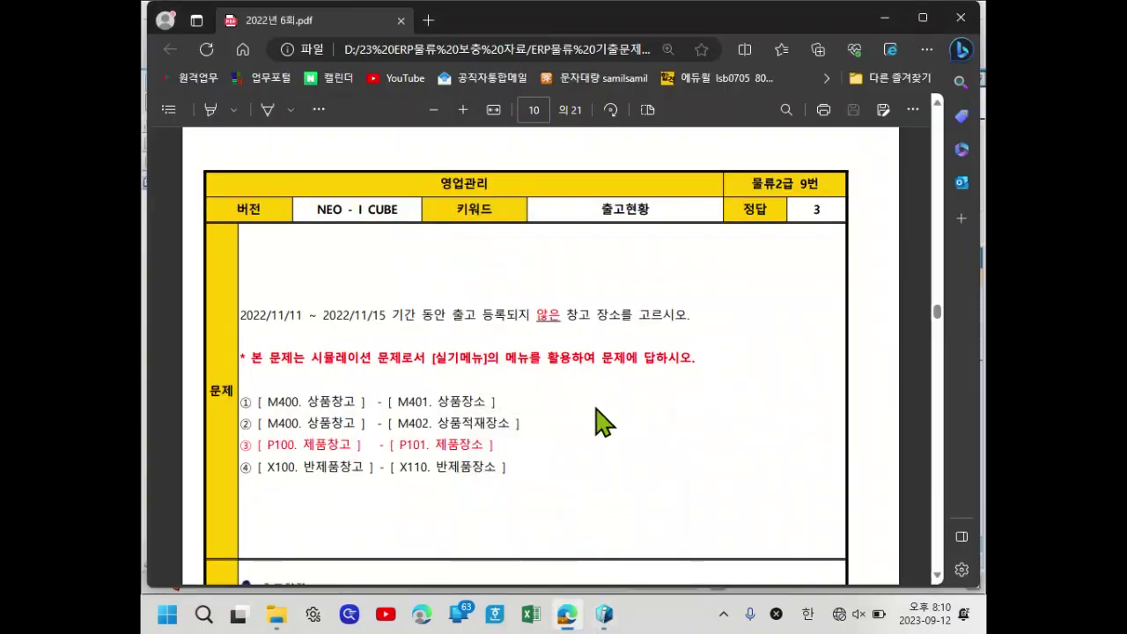
scroll(590, 432, "down", 3)
scroll(589, 431, "down", 8)
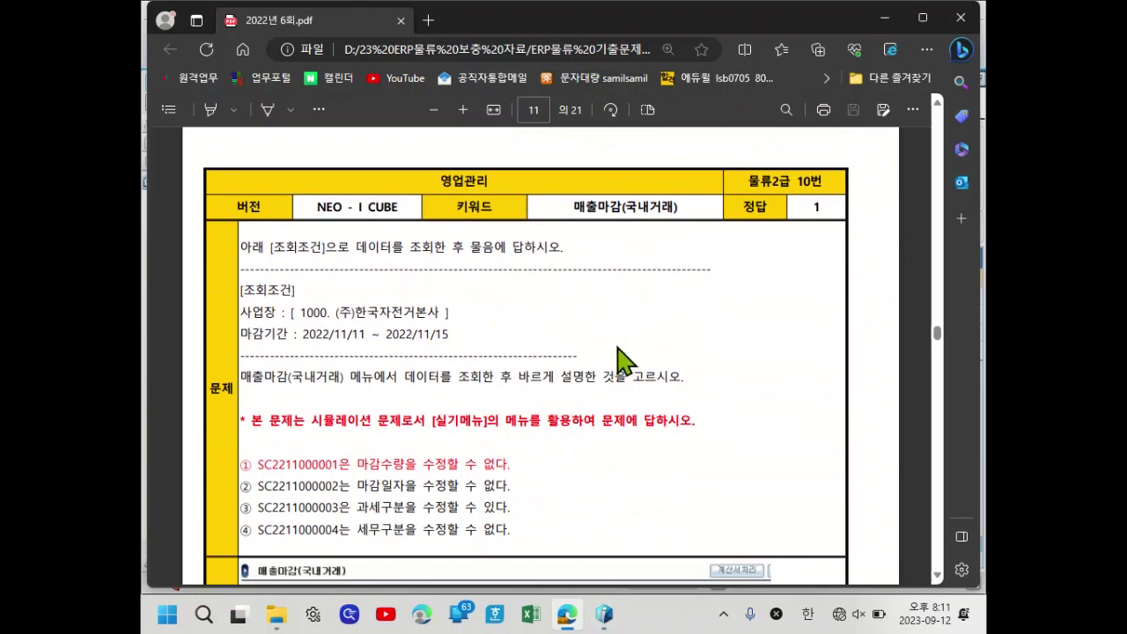
scroll(414, 308, "down", 1)
left_click_drag(242, 304, 490, 322)
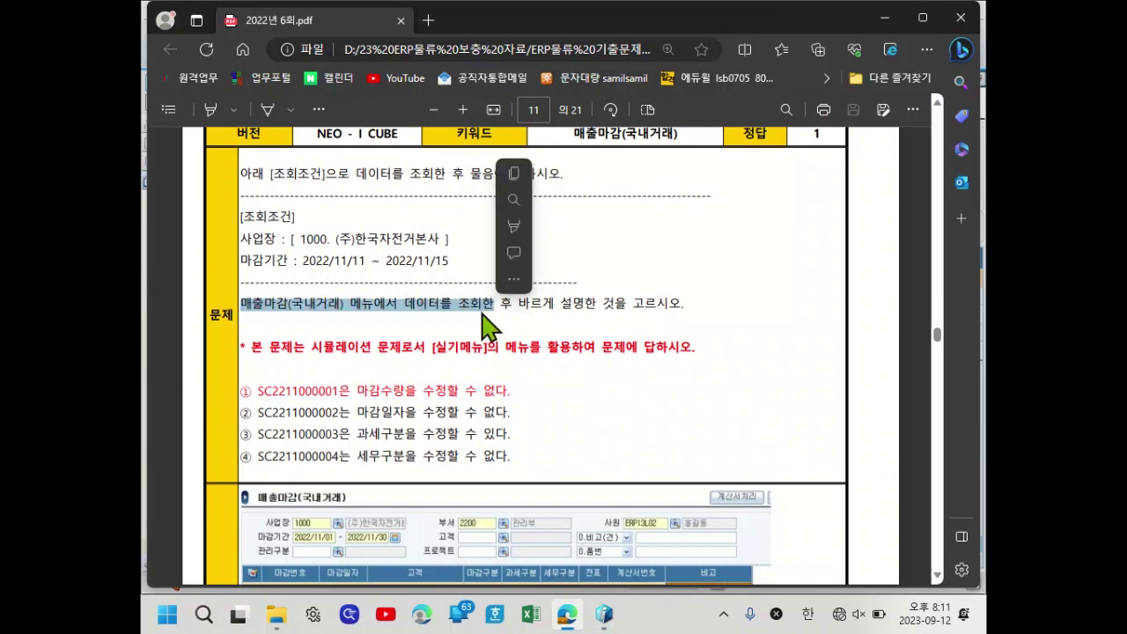
- Switch to iCUBE and open the 매출마감(국내거래) screen under 영업관리
left_click(604, 613)
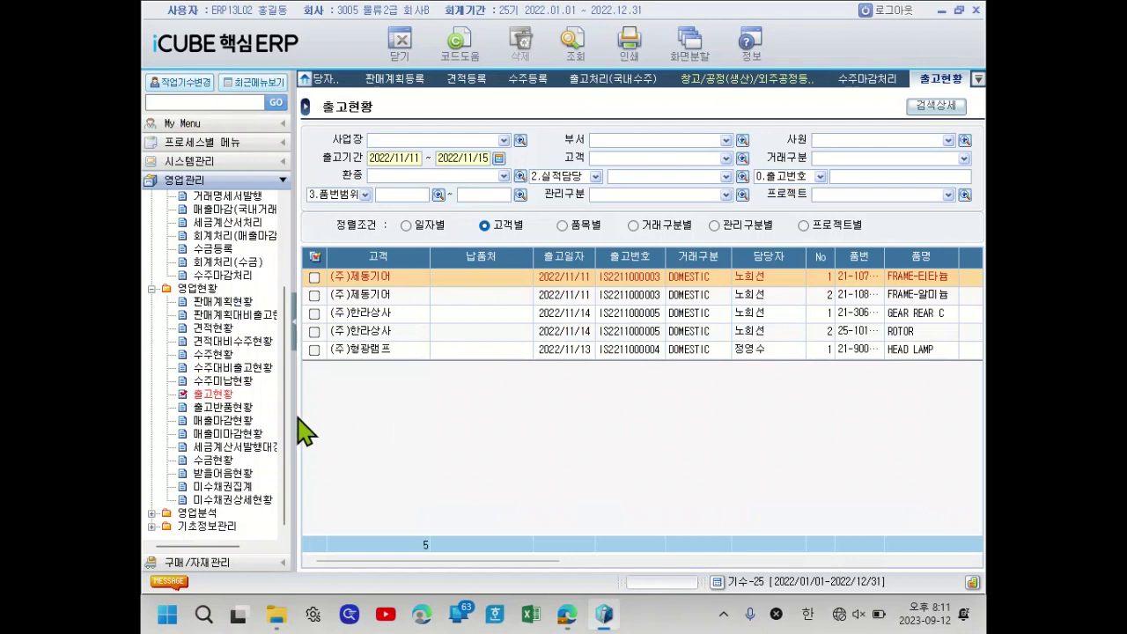
scroll(224, 374, "up", 3)
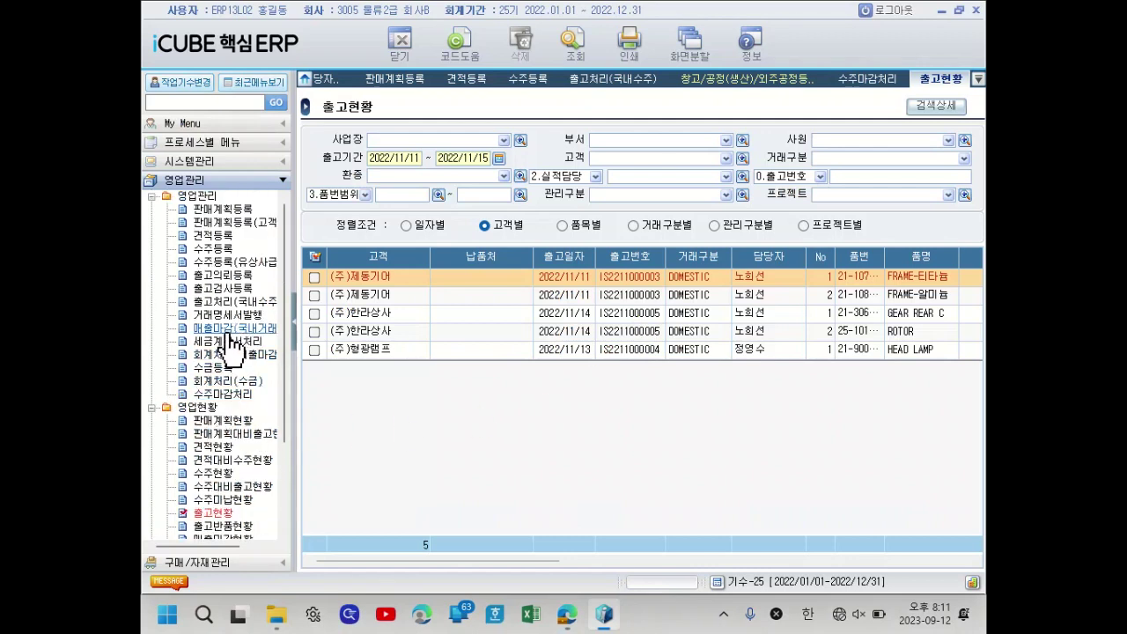
double_click(228, 333)
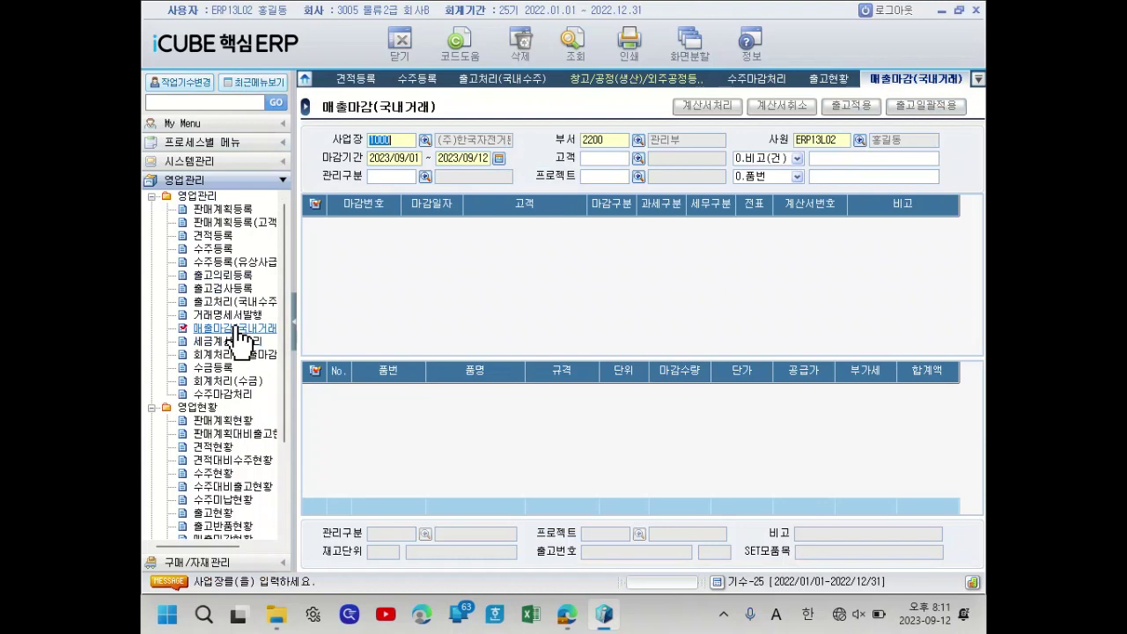
- Set the 마감기간 to 2022/11/11 ~ 2022/11/15 and retrieve the sales closings
left_click(388, 158)
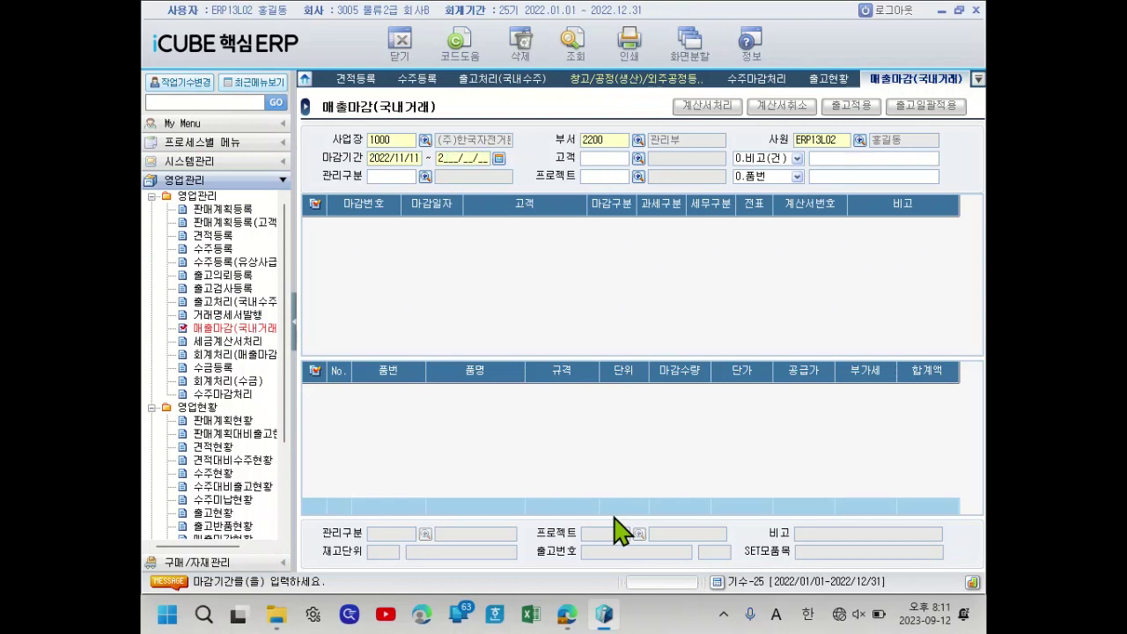
type("5")
key("Return")
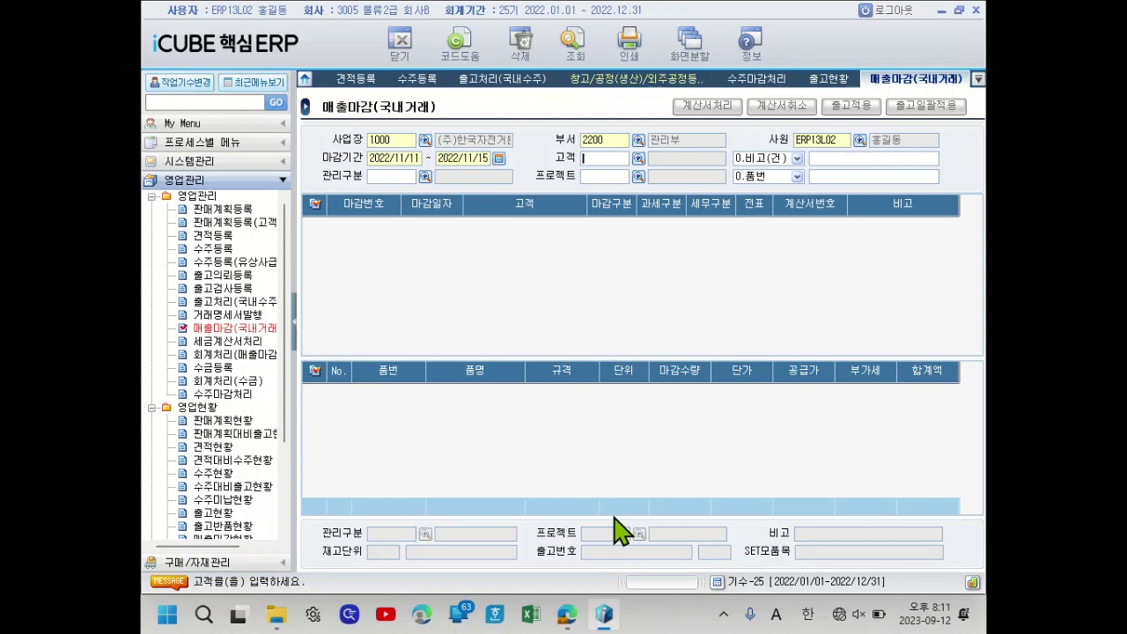
key("Return")
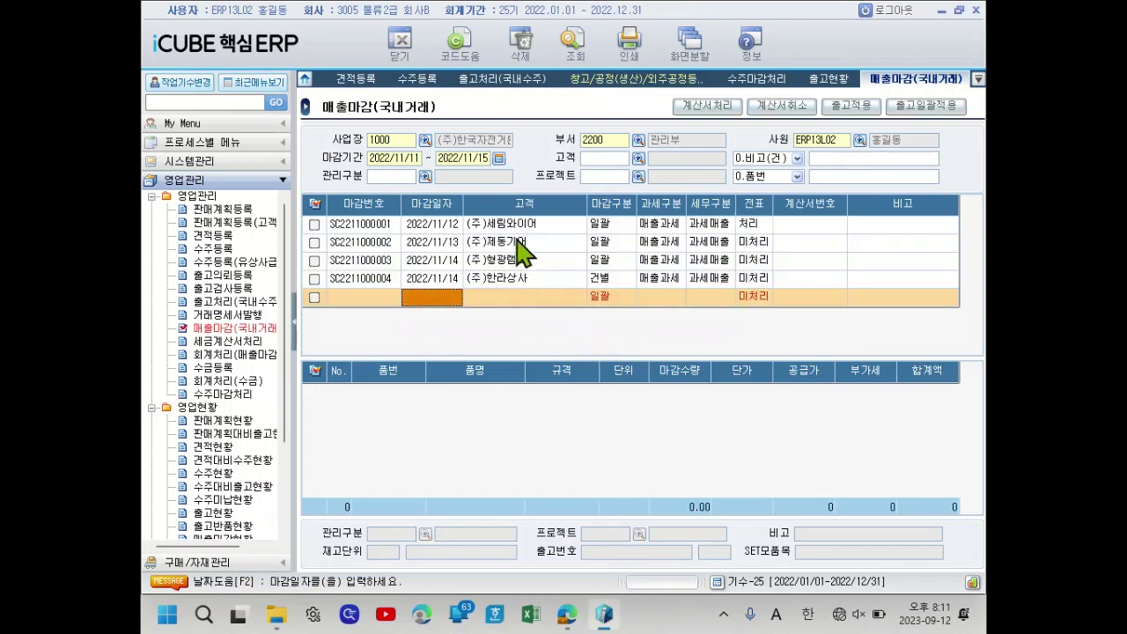
- Check whether the first closing's 마감수량 and the second closing's 마감일자 can be edited
left_click(368, 226)
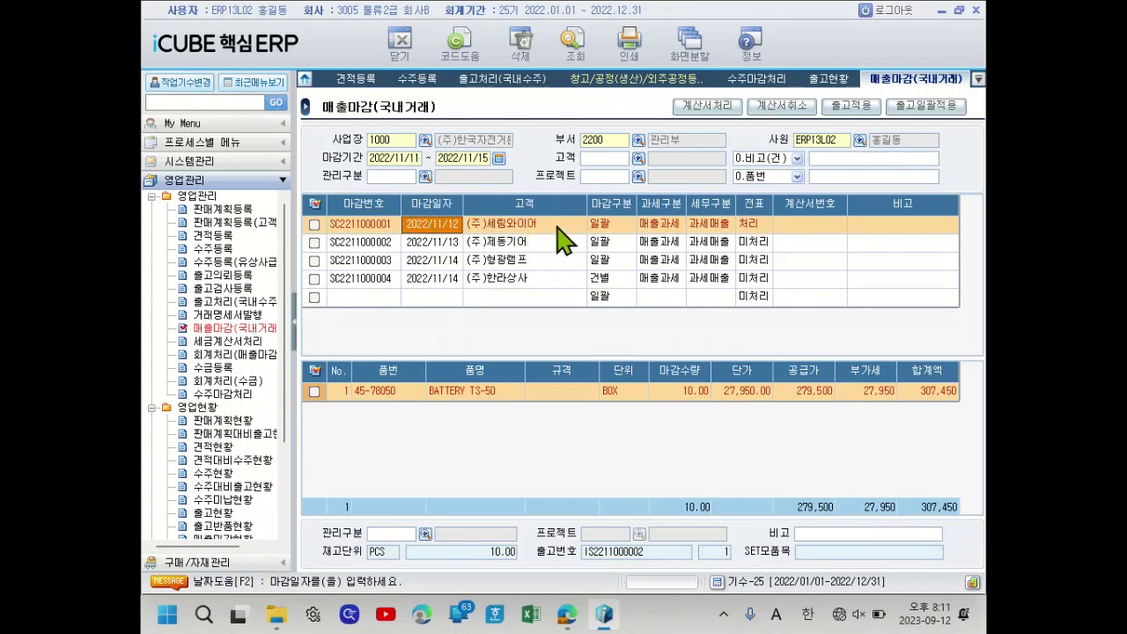
left_click(678, 392)
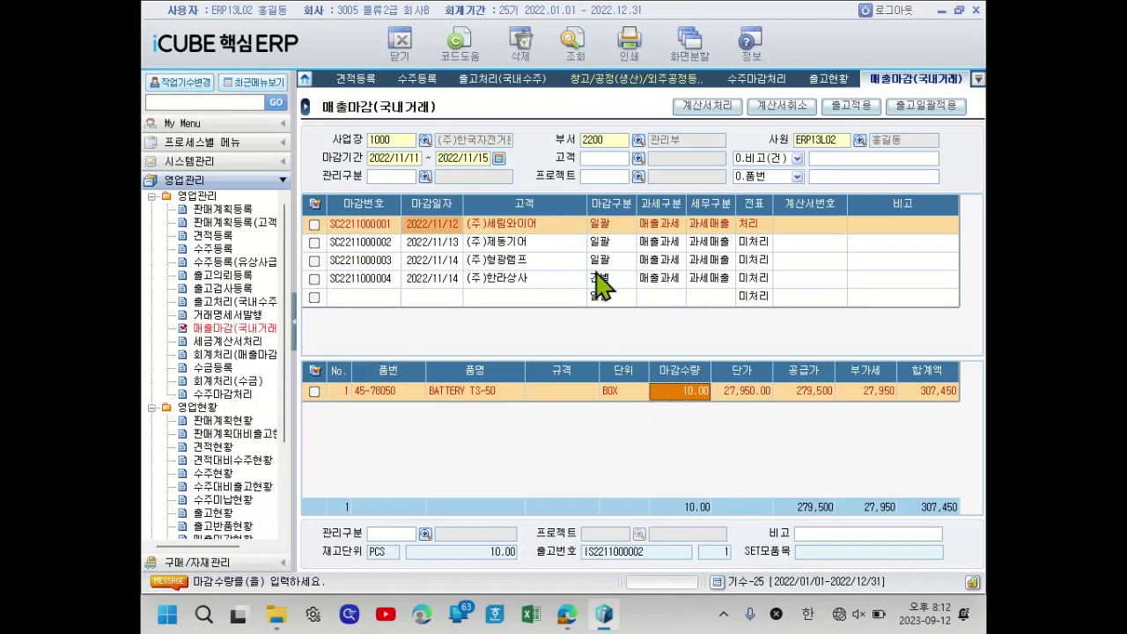
left_click(445, 243)
left_click(454, 246)
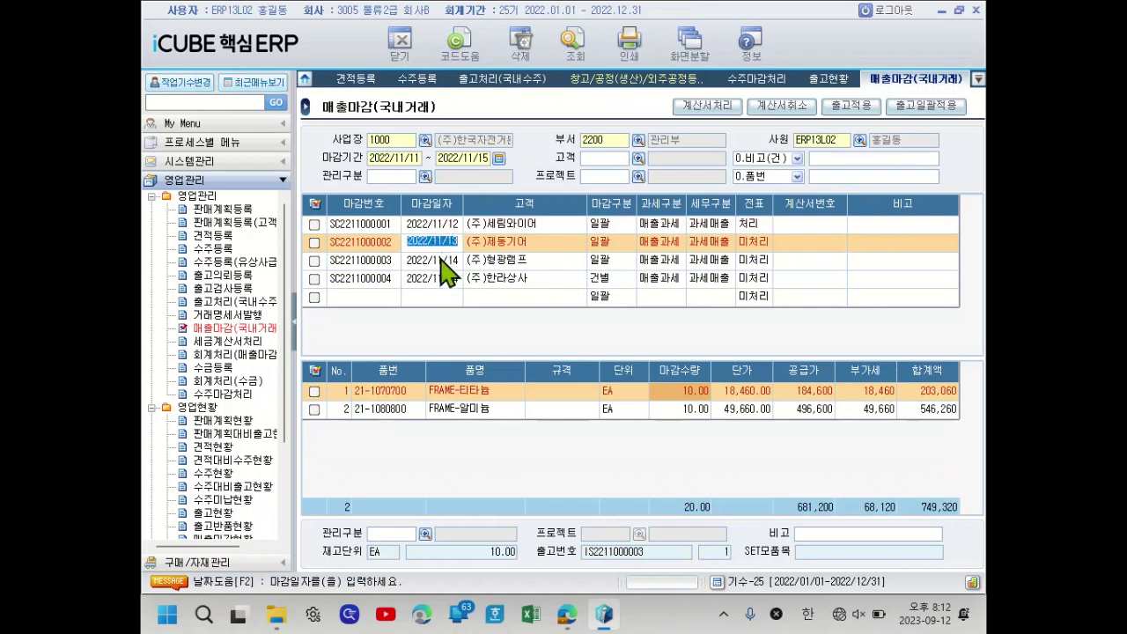
- Check whether the third closing's 과세구분 and the fourth closing's 세무구분 can be edited
left_click(383, 261)
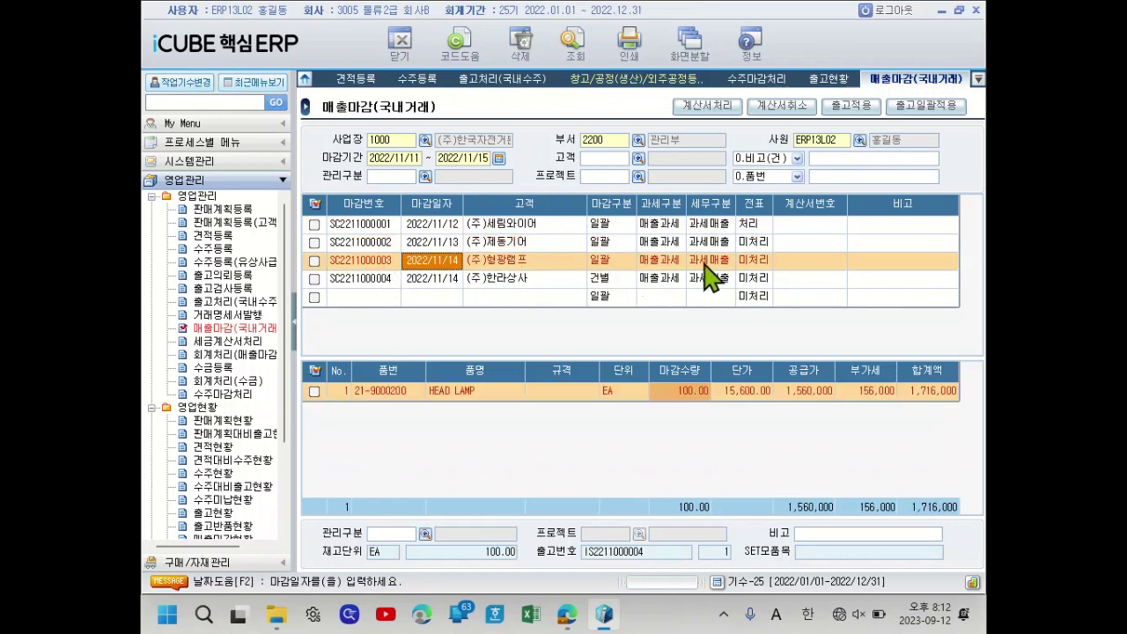
left_click(669, 263)
left_click(671, 262)
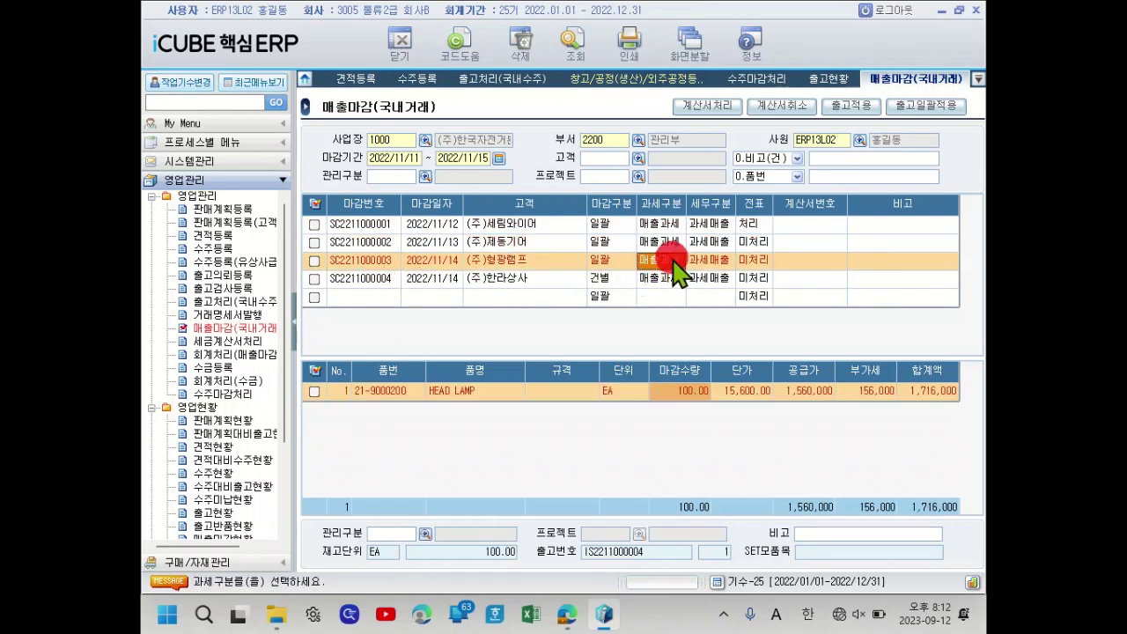
left_click(670, 259)
left_click(413, 279)
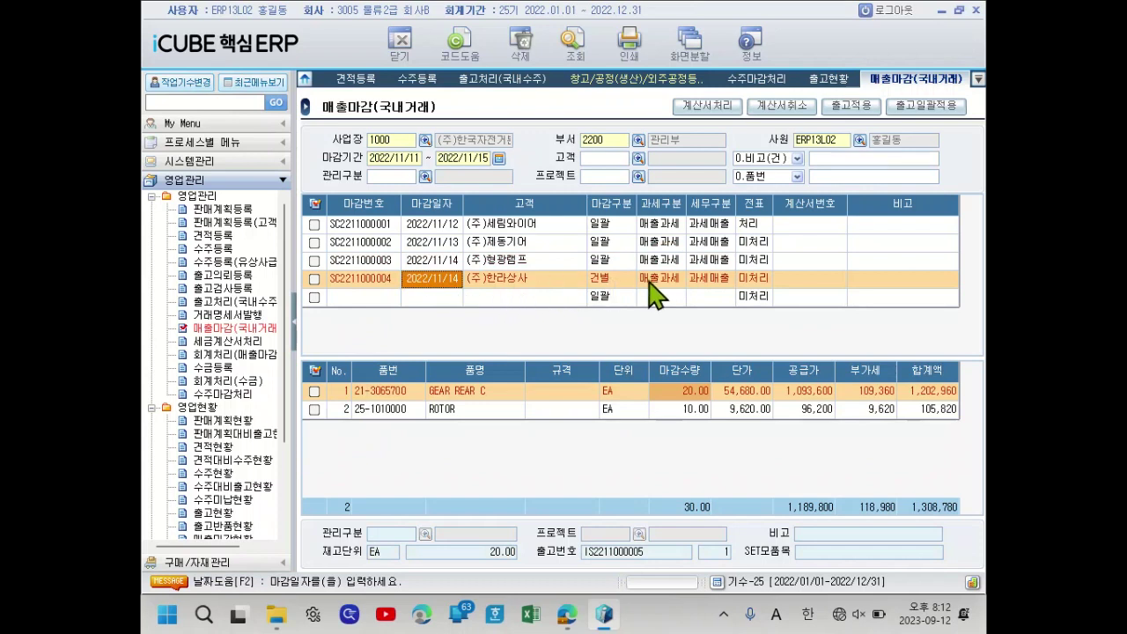
left_click(708, 283)
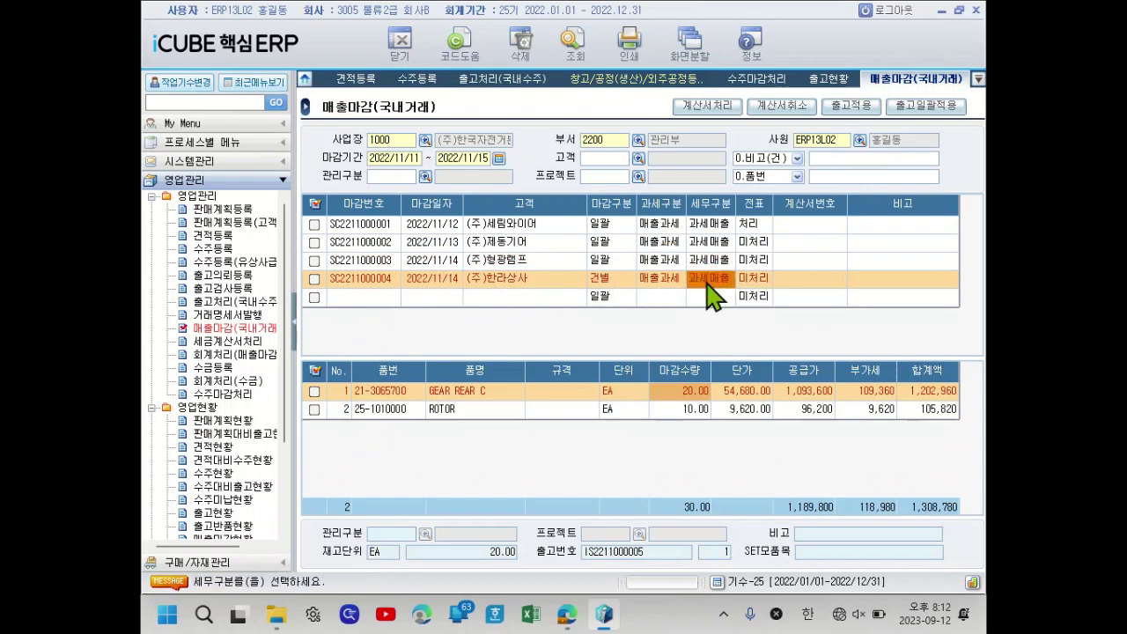
left_click(708, 284)
left_click(713, 297)
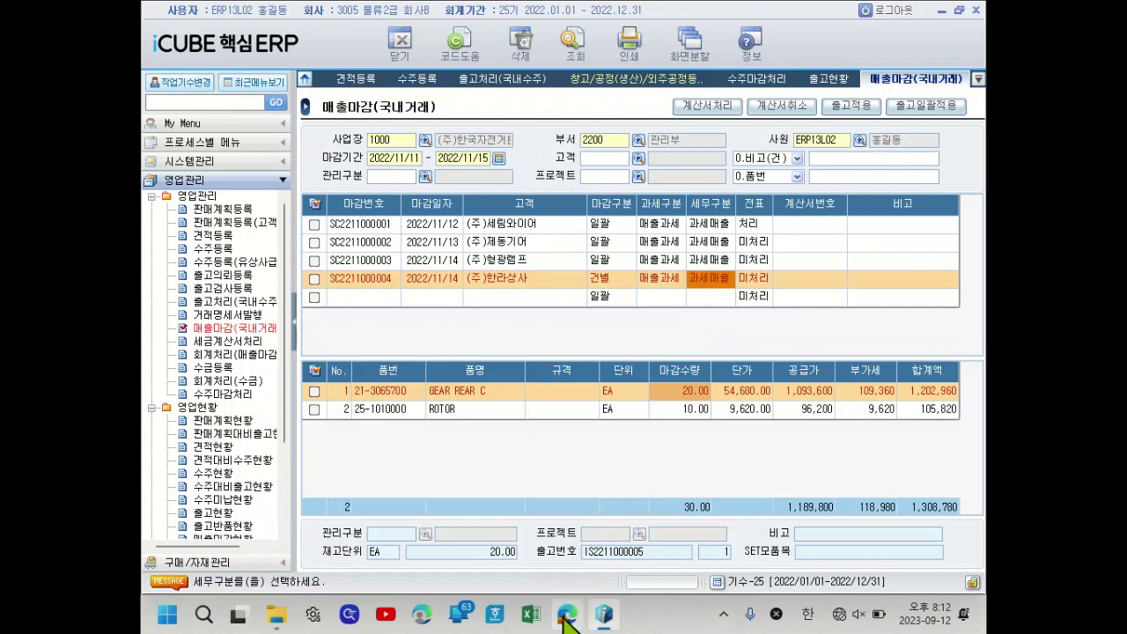
- Switch to the exam PDF in Edge and read question 11 on 미수채권집계, including its 조회조건
mouse_move(568, 625)
left_click(570, 532)
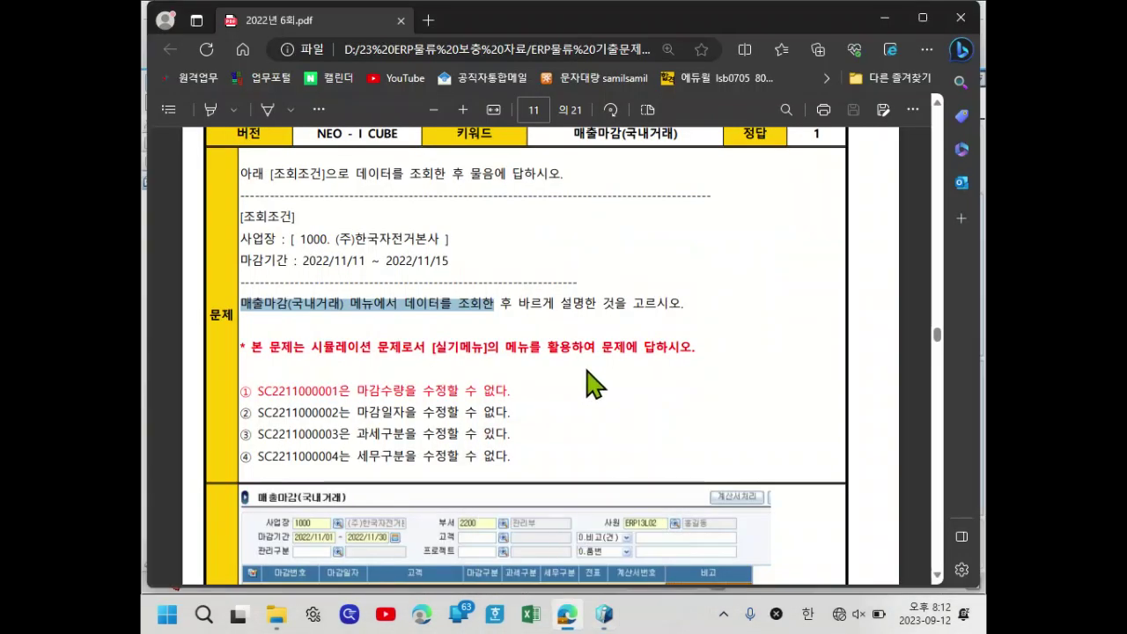
scroll(563, 353, "down", 10)
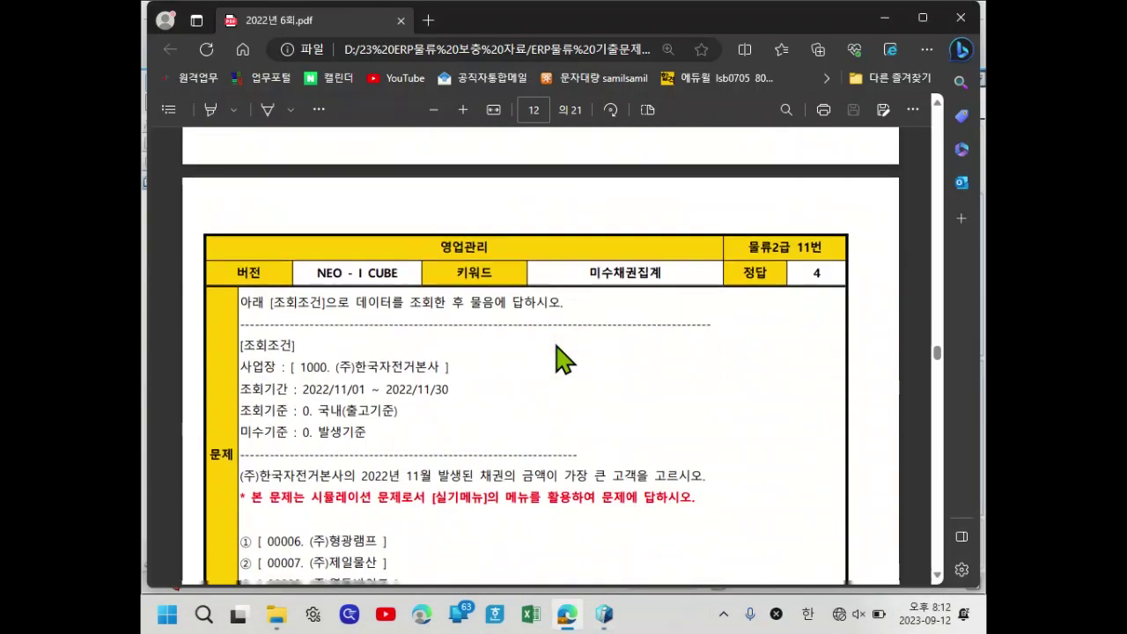
scroll(563, 359, "down", 1)
scroll(584, 360, "down", 1)
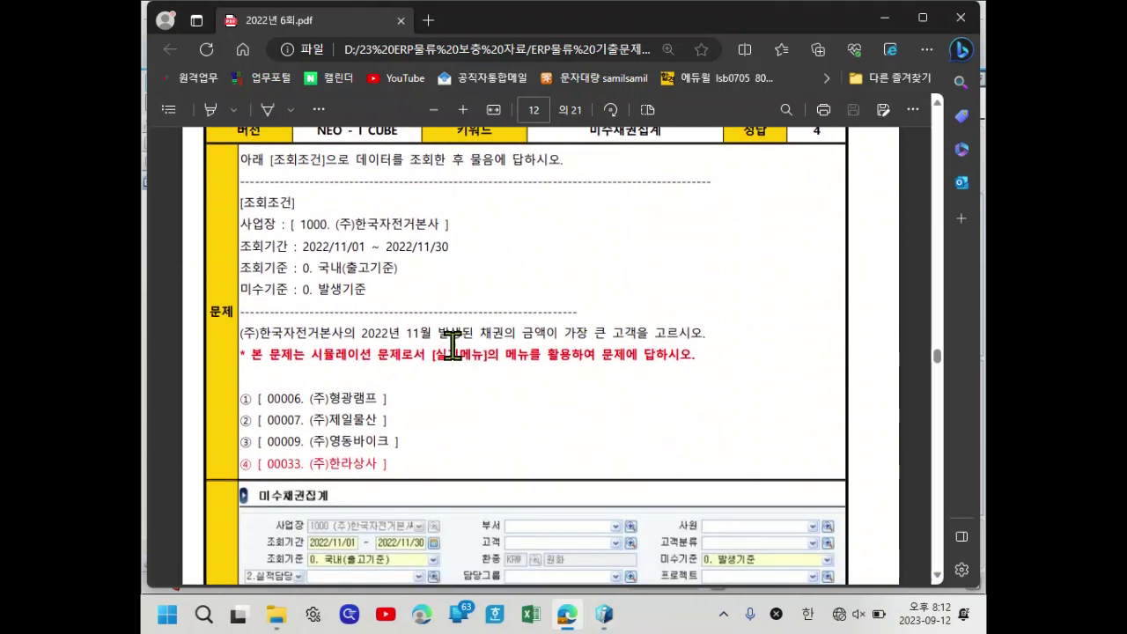
double_click(500, 333)
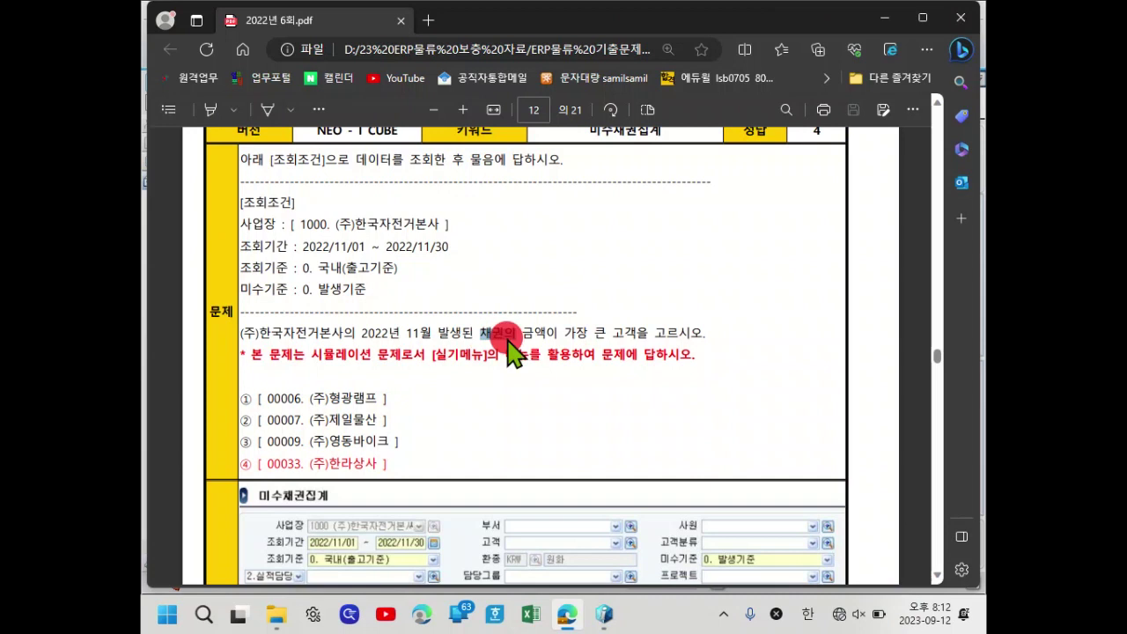
left_click_drag(240, 202, 355, 289)
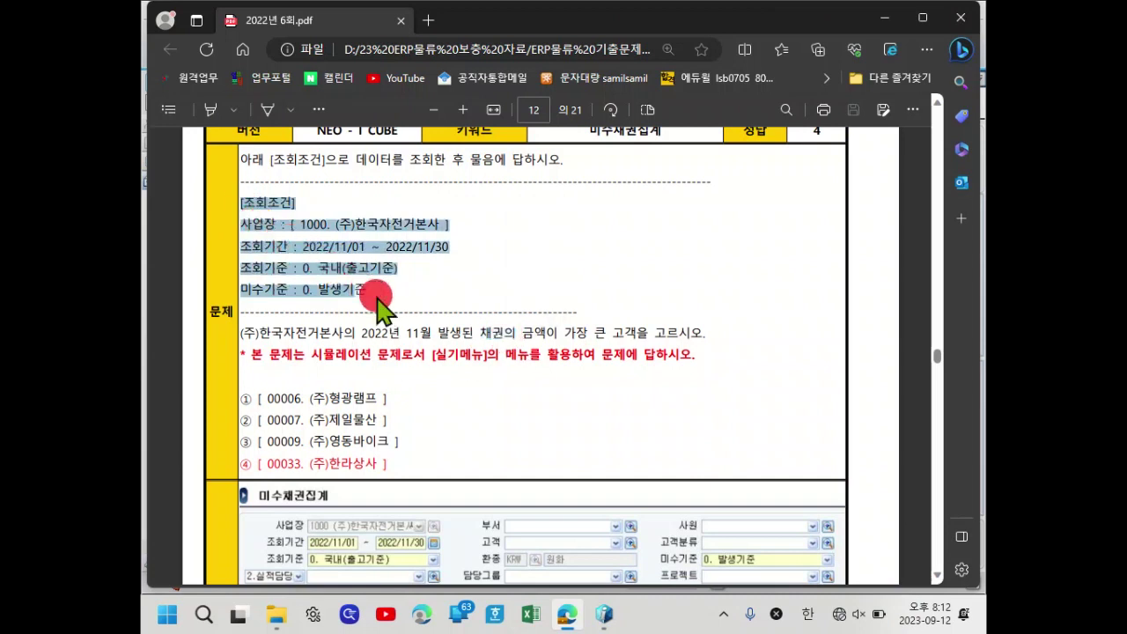
left_click_drag(478, 334, 505, 334)
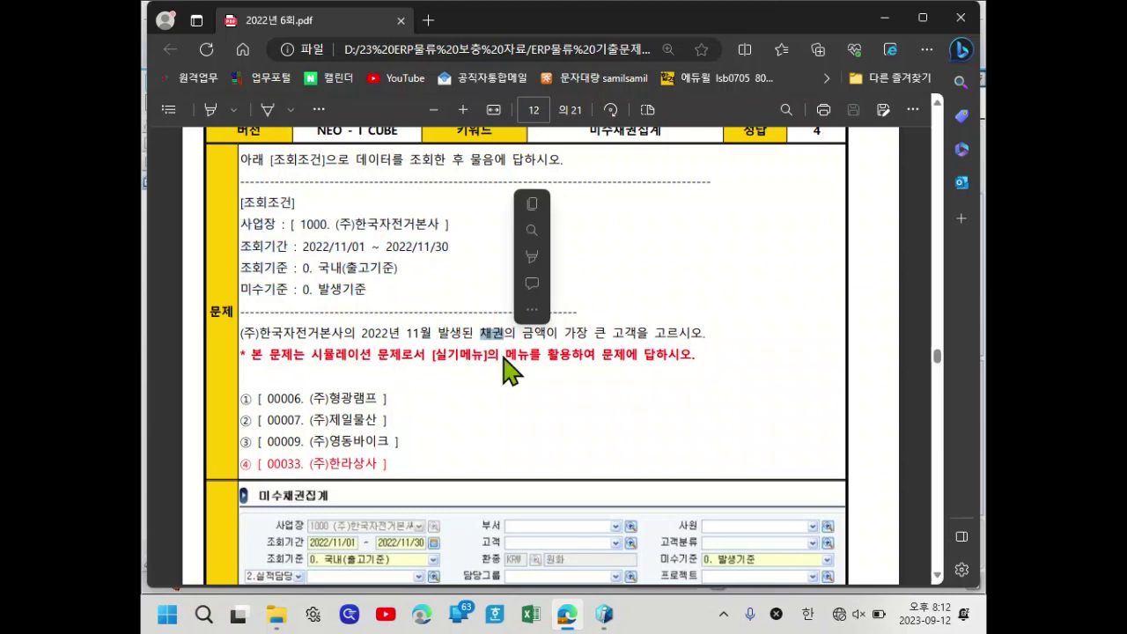
- Switch to iCUBE and open the 미수채권집계 screen under 영업현황
mouse_move(613, 619)
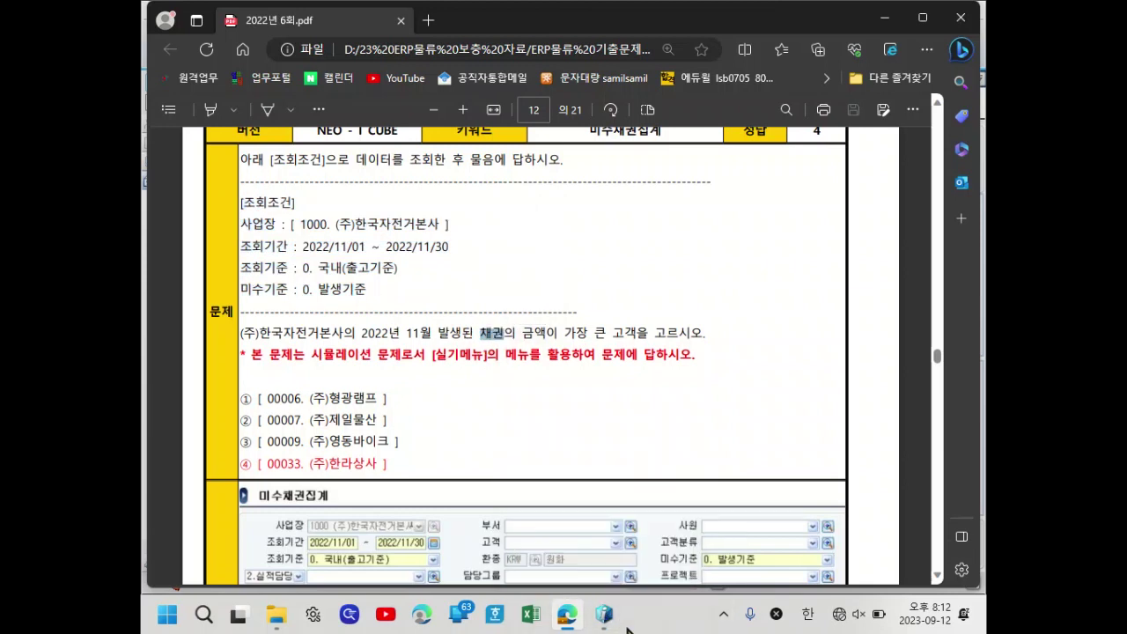
left_click(604, 615)
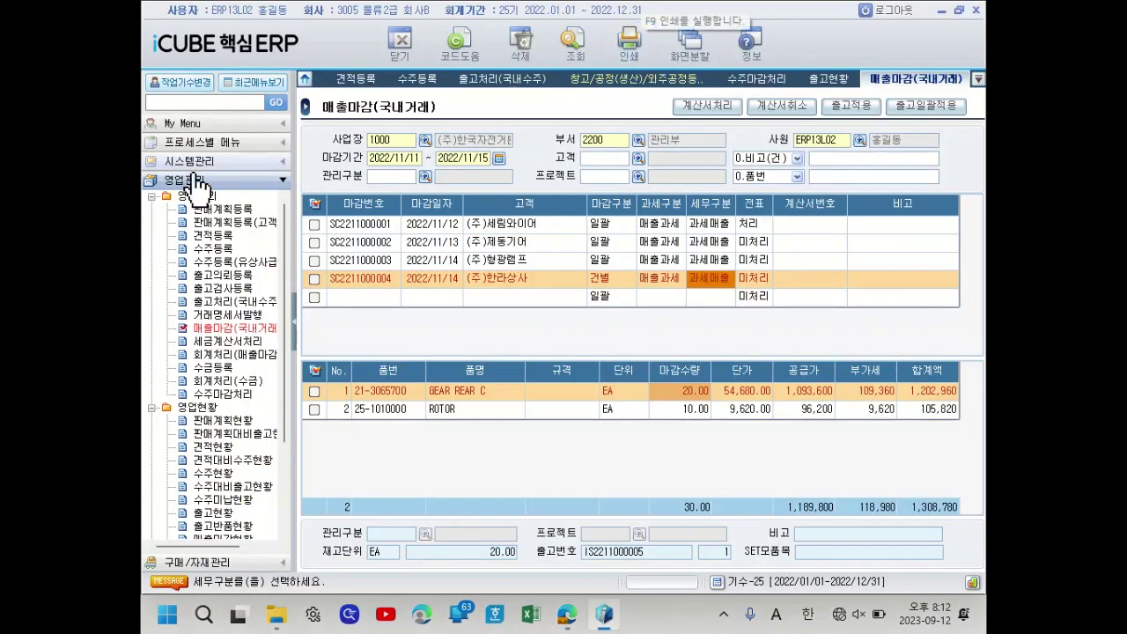
scroll(249, 345, "down", 1)
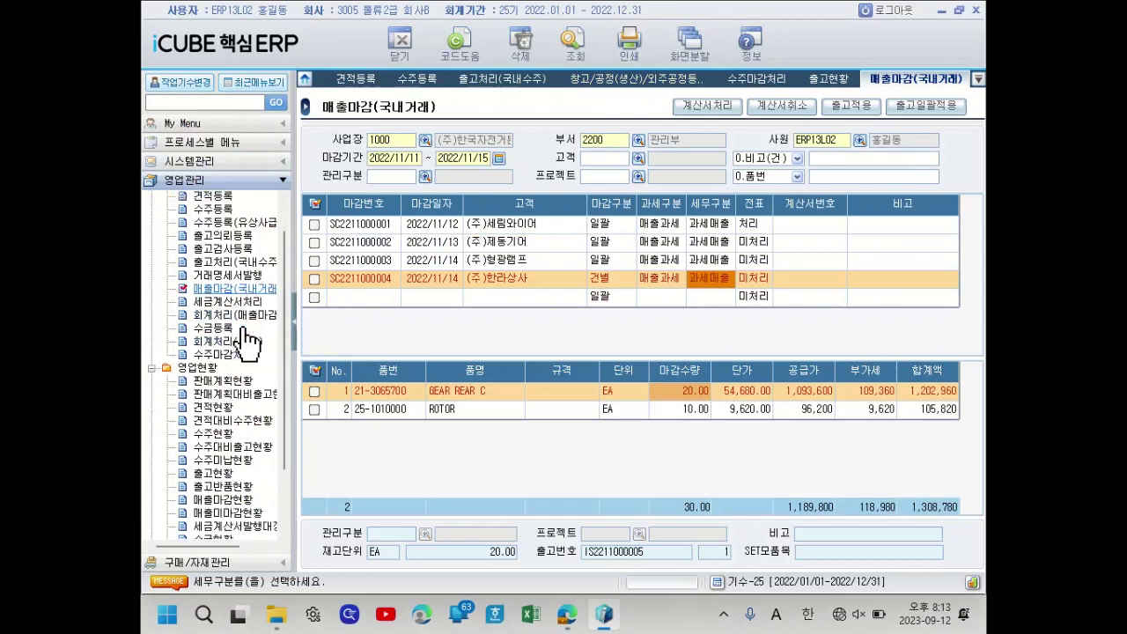
scroll(249, 344, "down", 2)
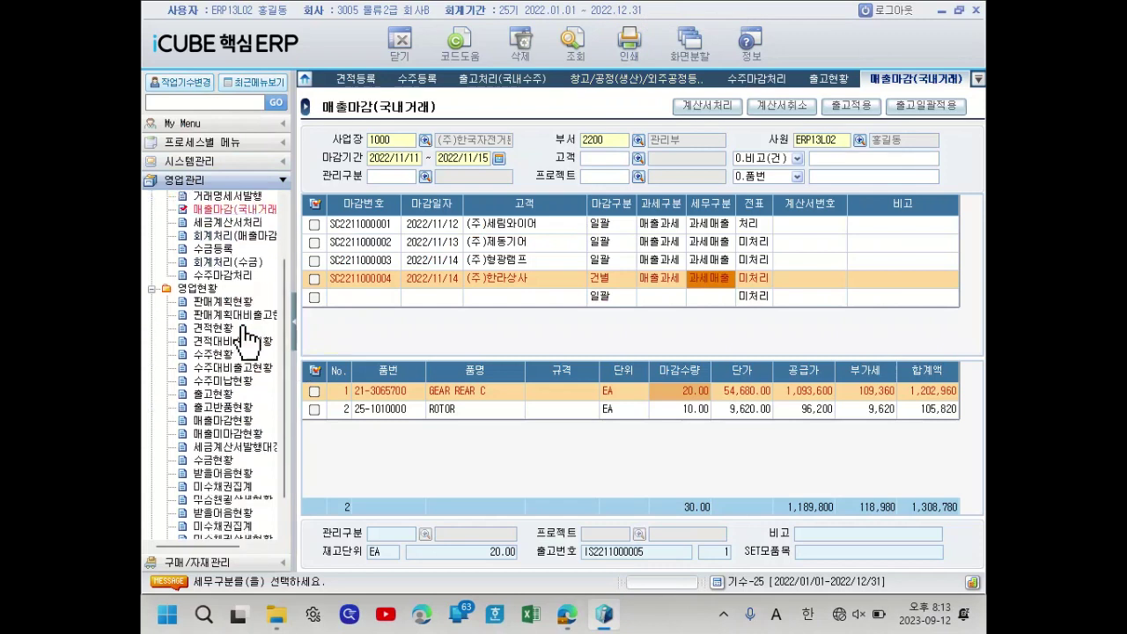
left_click(232, 486)
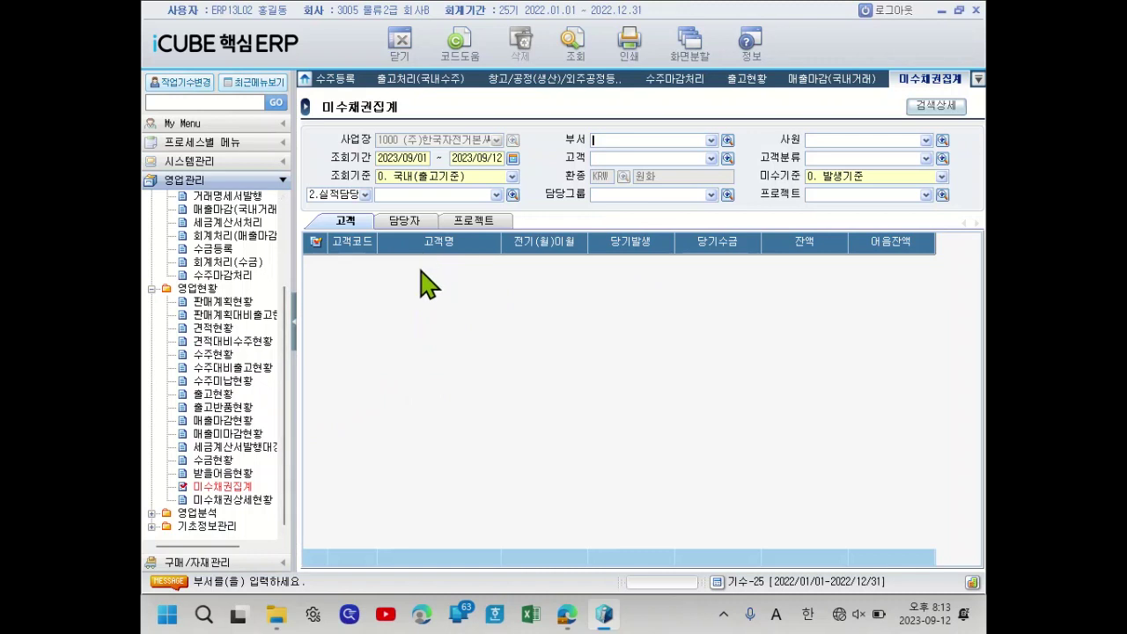
- Recheck question 11's 조회조건 in the exam PDF and set the 조회기간 in iCUBE to 2022/11/01 ~ 2022/11/30
mouse_move(569, 613)
left_click(573, 553)
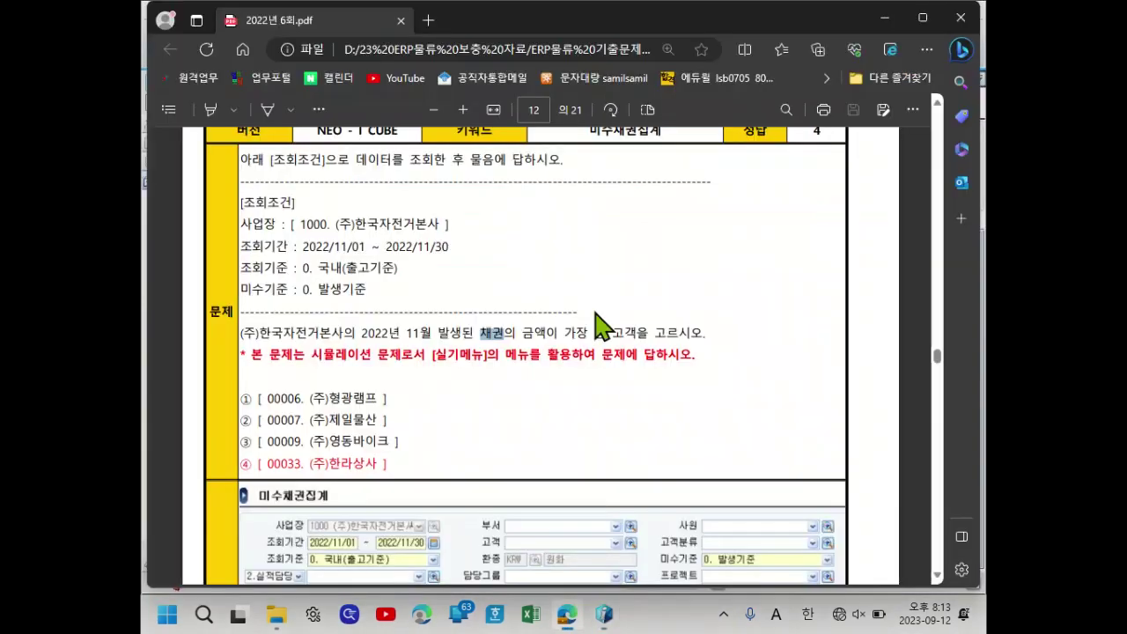
mouse_move(604, 614)
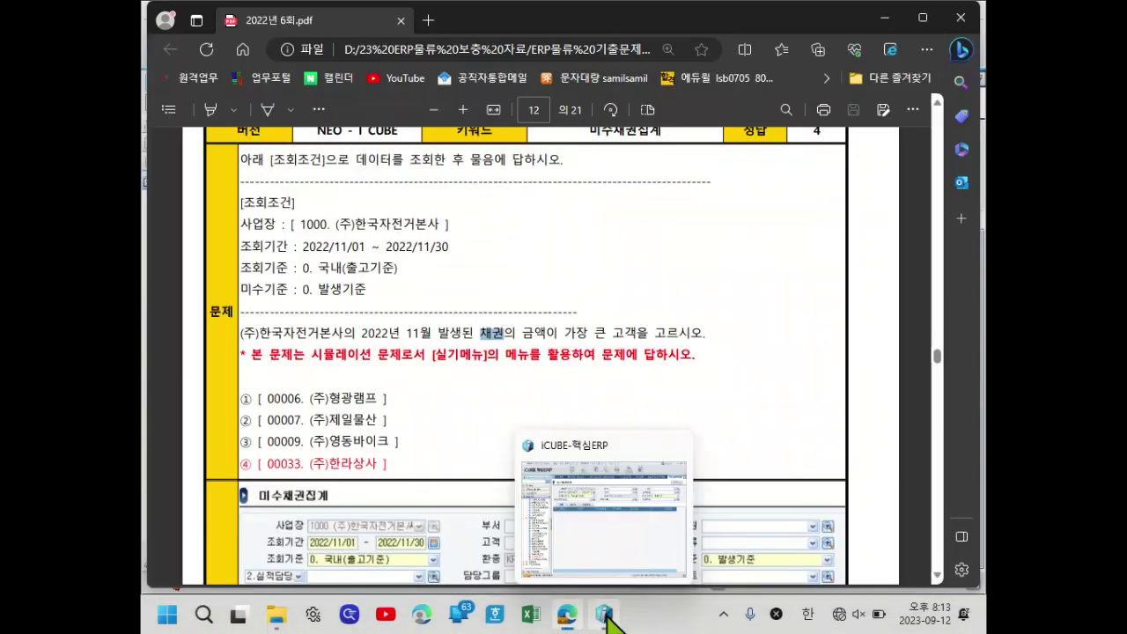
left_click(615, 537)
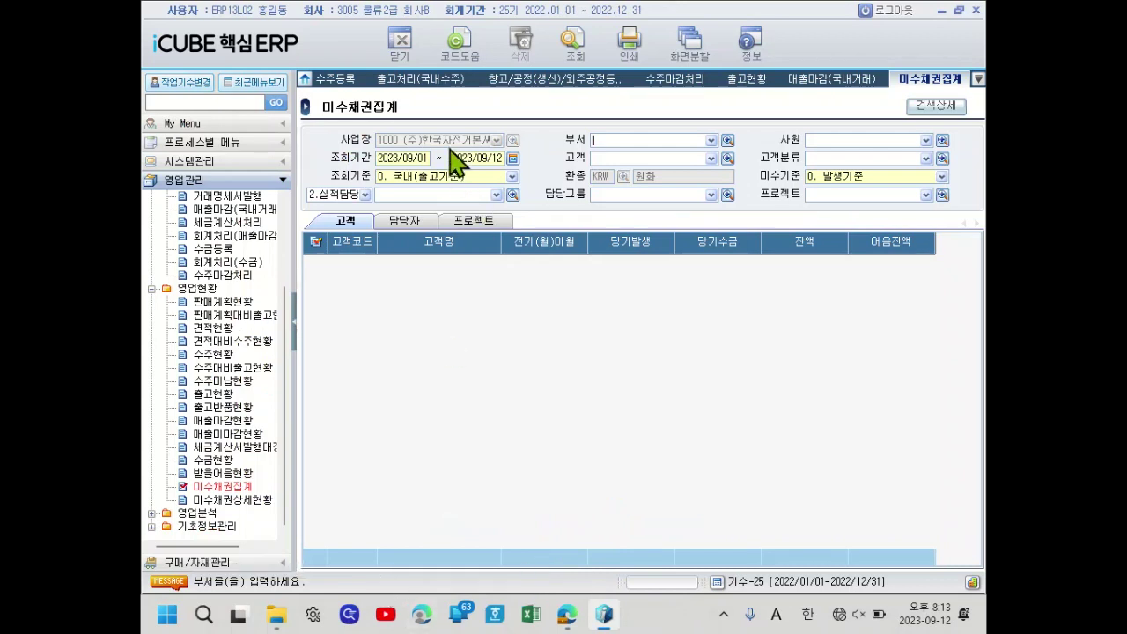
left_click(414, 157)
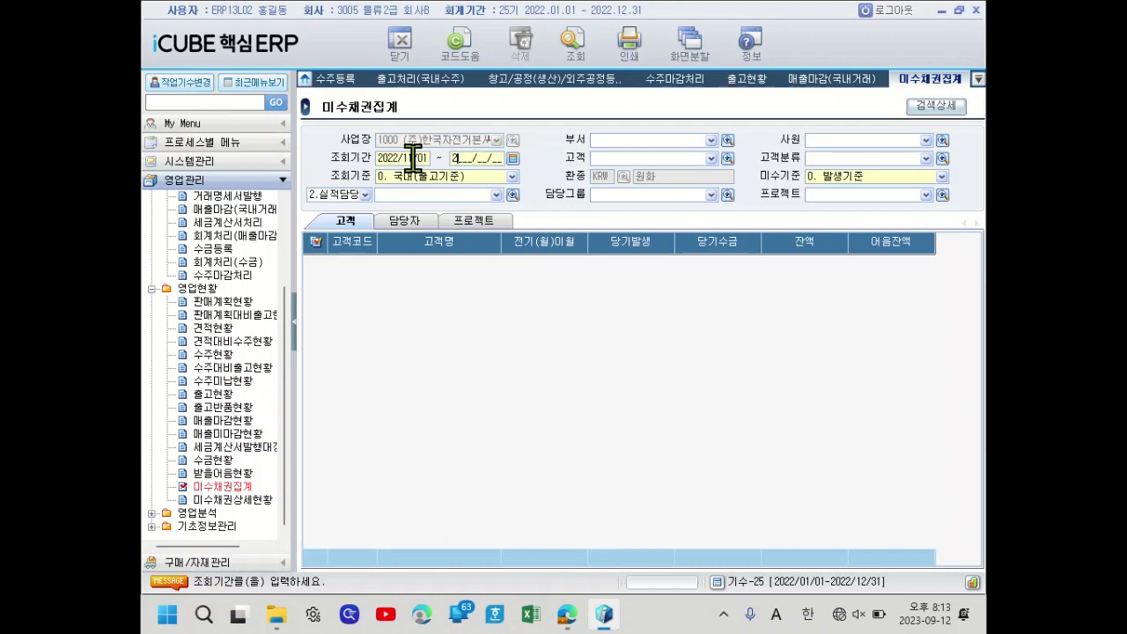
type("0")
key("Return")
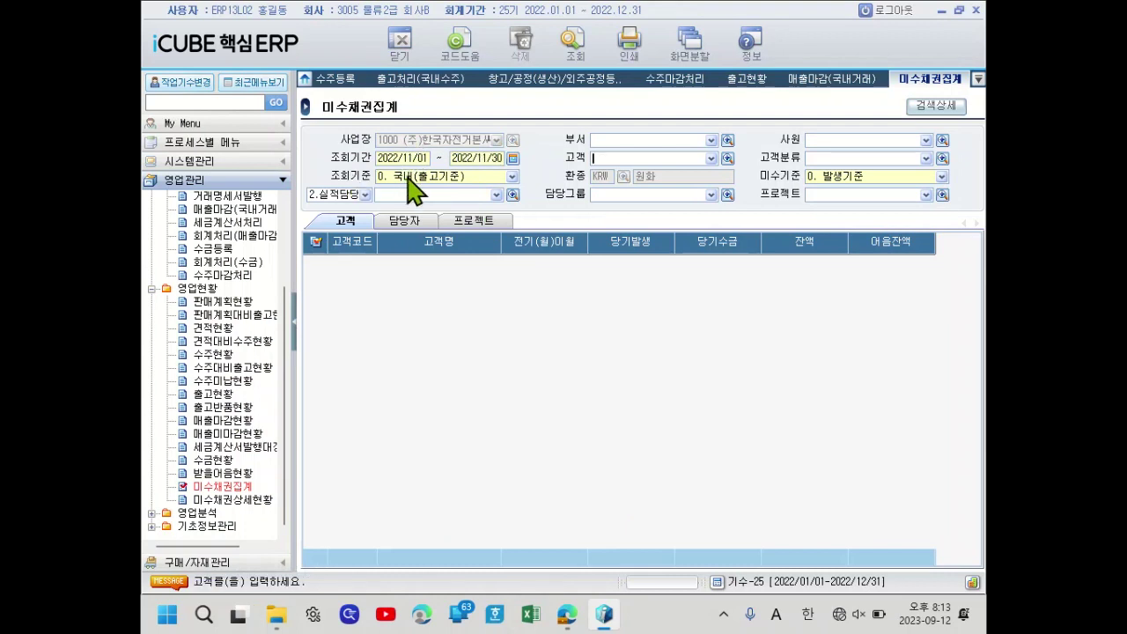
- Query the 고객 view of 미수채권집계 with 조회기준 0. 국내(출고기준) and 미수기준 0. 발생기준
left_click(407, 175)
left_click(410, 186)
left_click(829, 174)
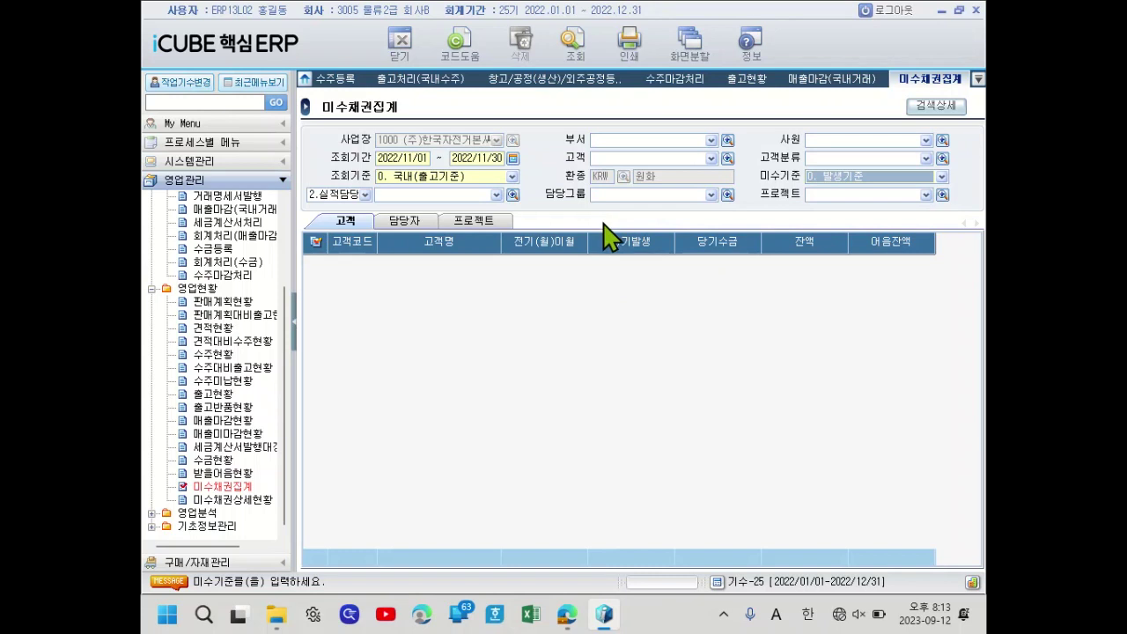
left_click(342, 221)
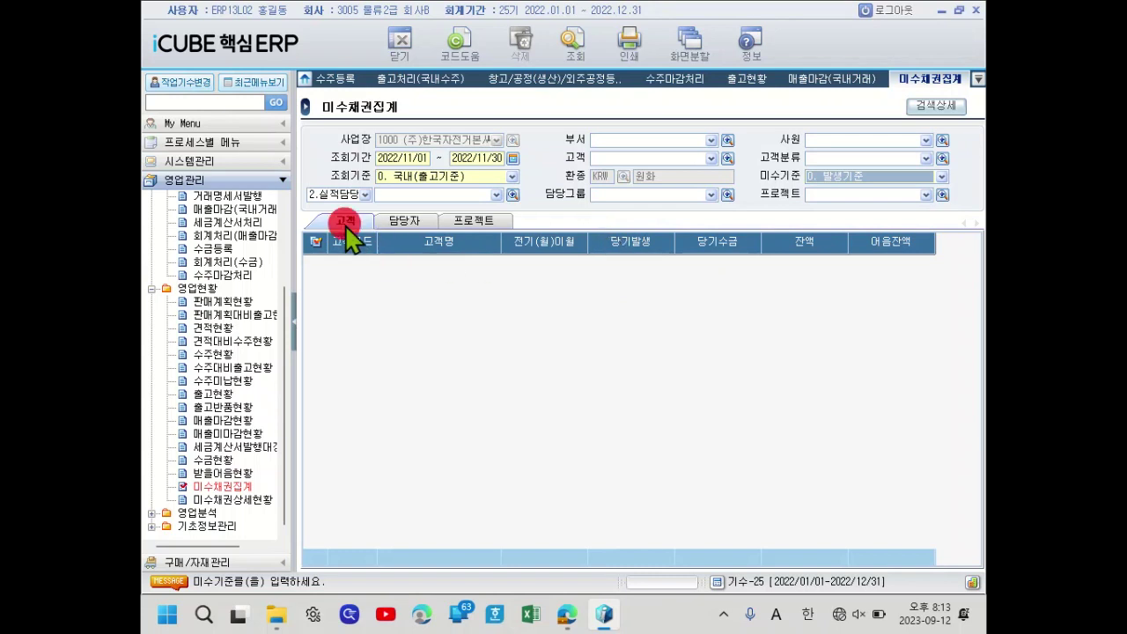
left_click(573, 40)
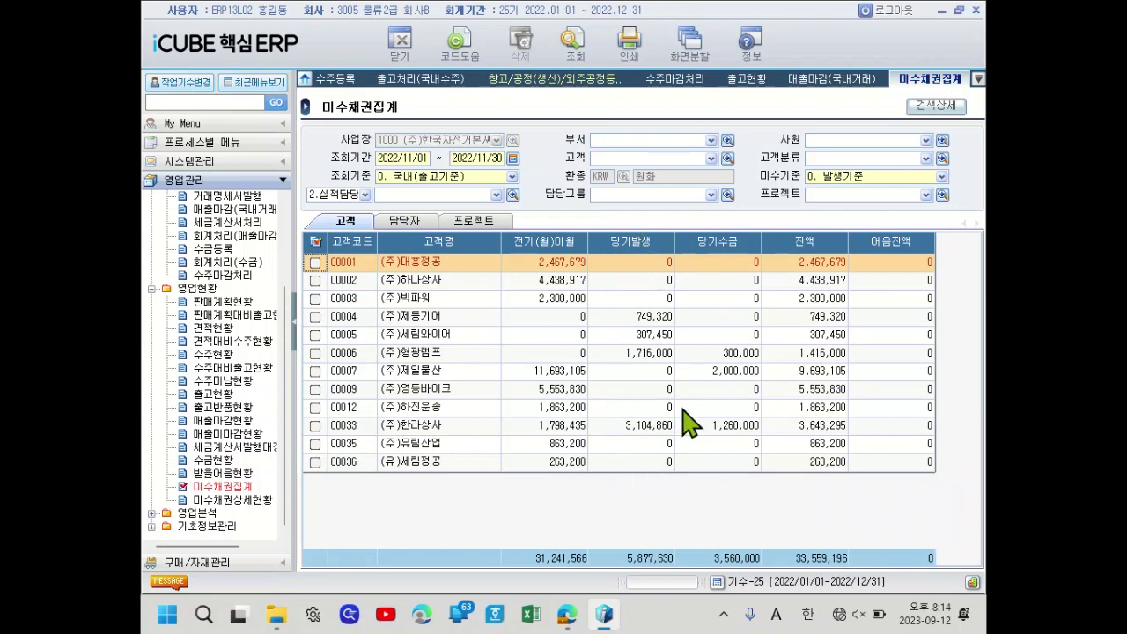
- Recheck question 11's wording on 발생된 채권 in the exam PDF and find the customer with the largest 당기발생 in iCUBE
left_click(567, 614)
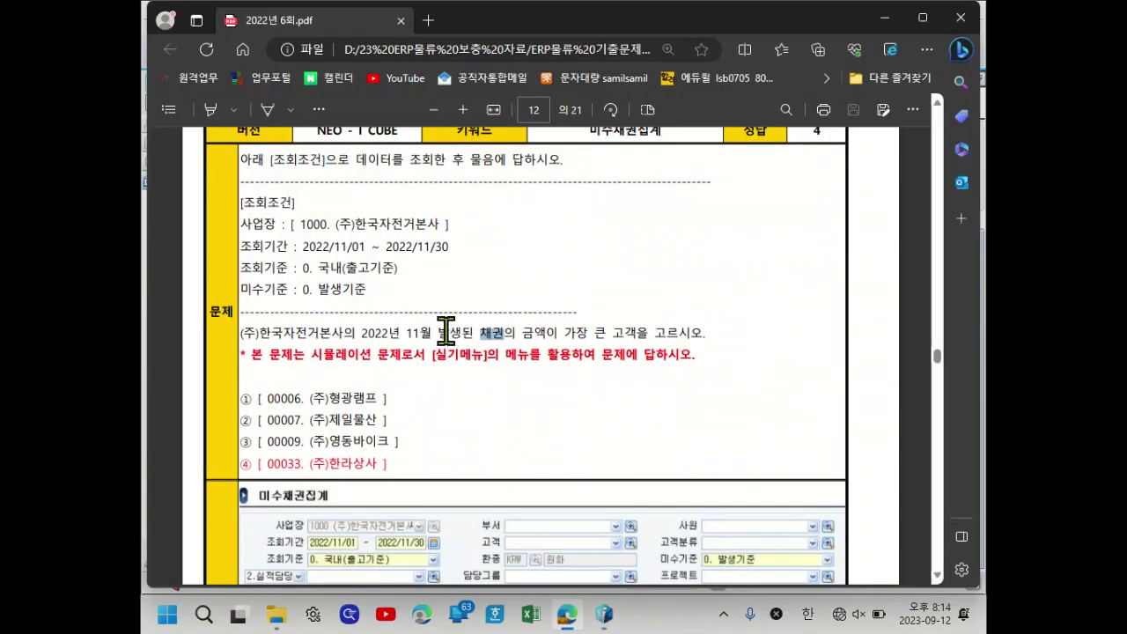
left_click_drag(439, 334, 516, 335)
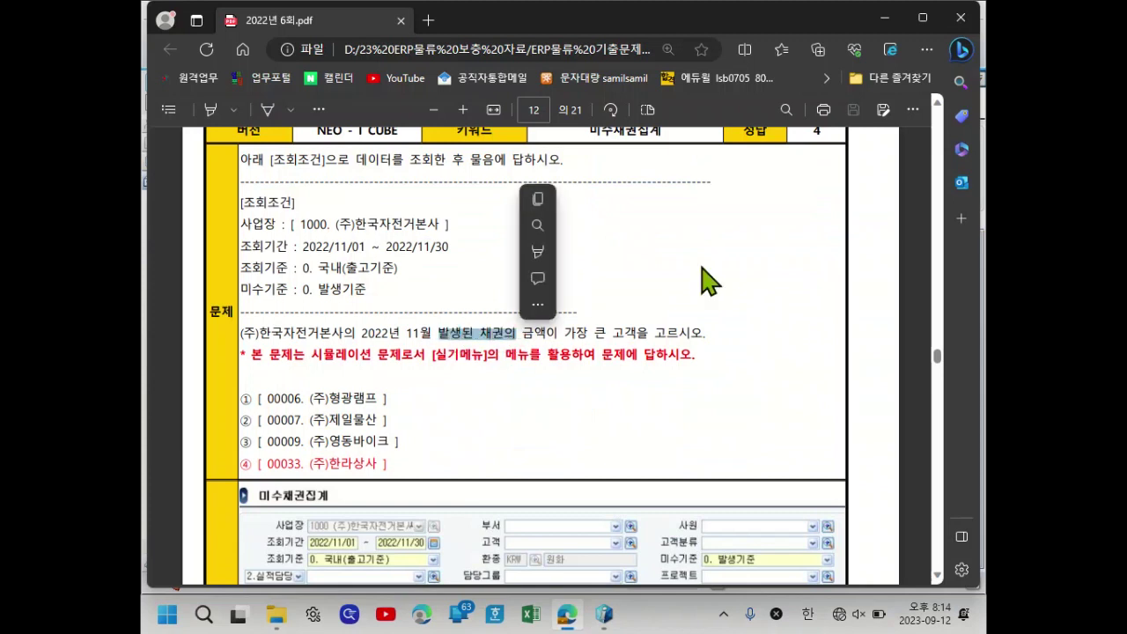
left_click(877, 18)
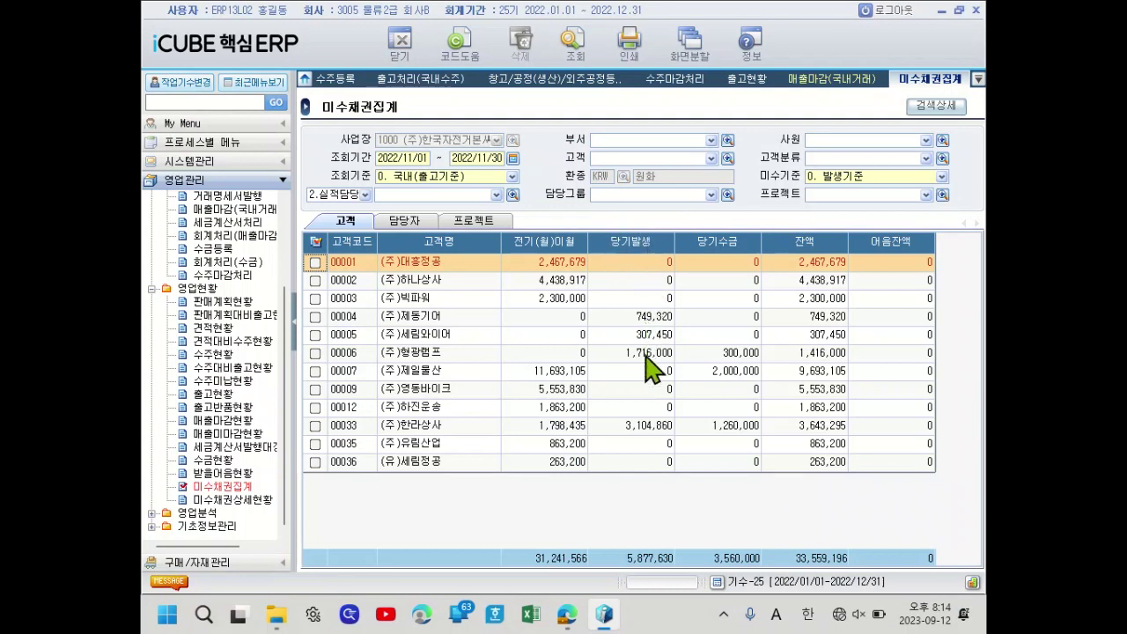
left_click(634, 423)
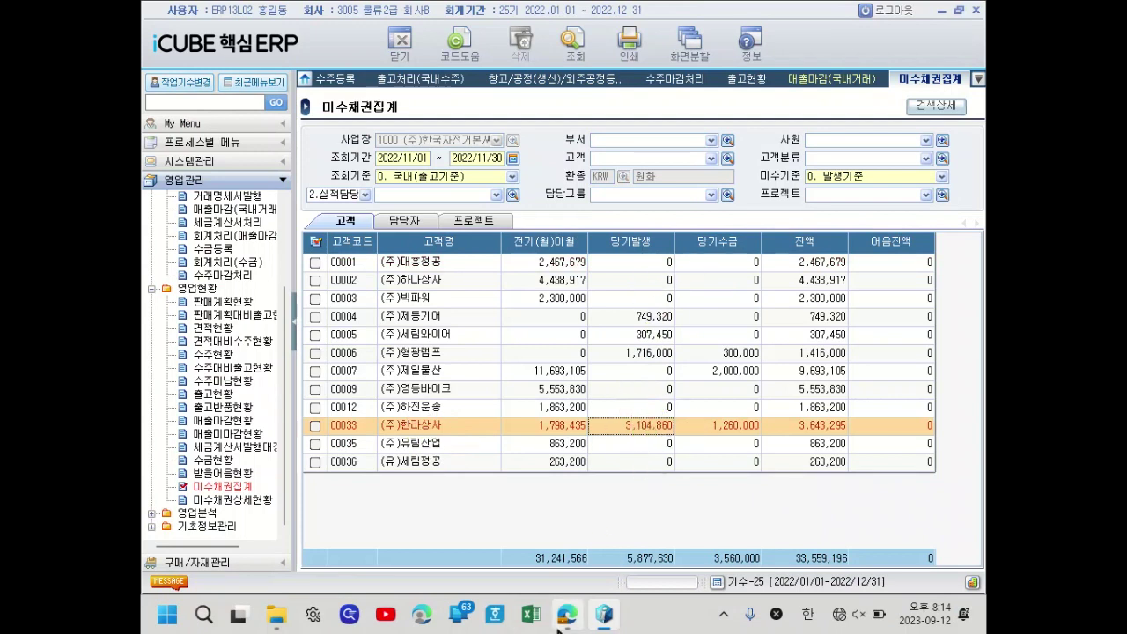
- Switch to the exam PDF in Edge and go to question 12 on 소요량전개(MRP)
mouse_move(571, 616)
left_click(572, 539)
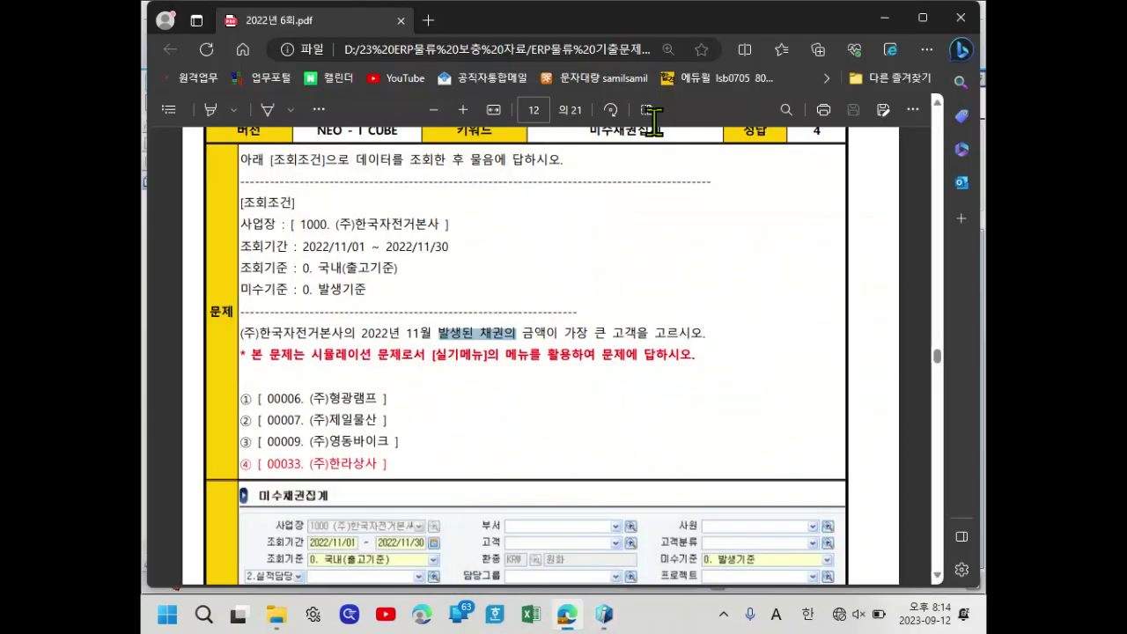
scroll(632, 313, "down", 4)
scroll(633, 313, "down", 8)
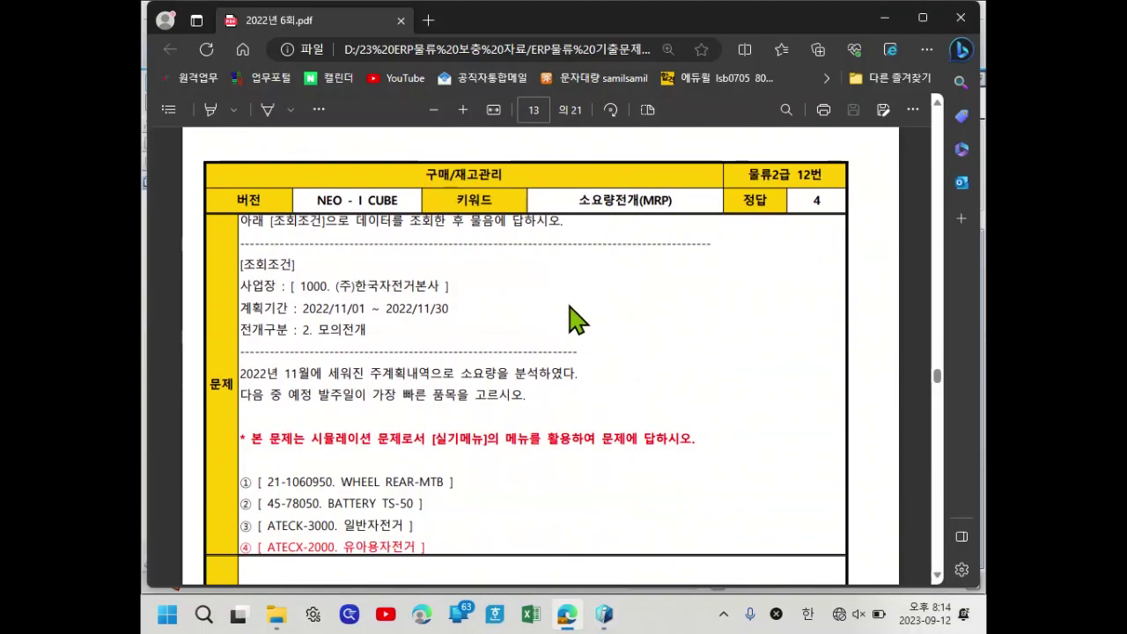
scroll(608, 348, "down", 1)
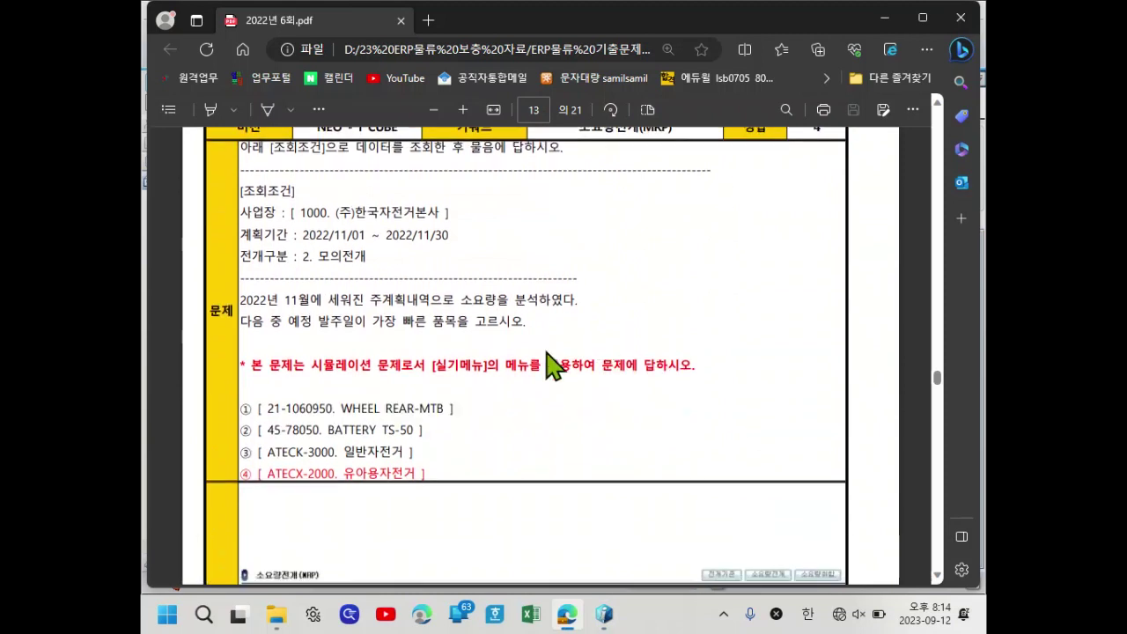
- Read question 12's statement about the November 2022 주계획내역 and its 소요량 분석
left_click(367, 300)
left_click_drag(367, 301, 388, 304)
left_click(441, 302)
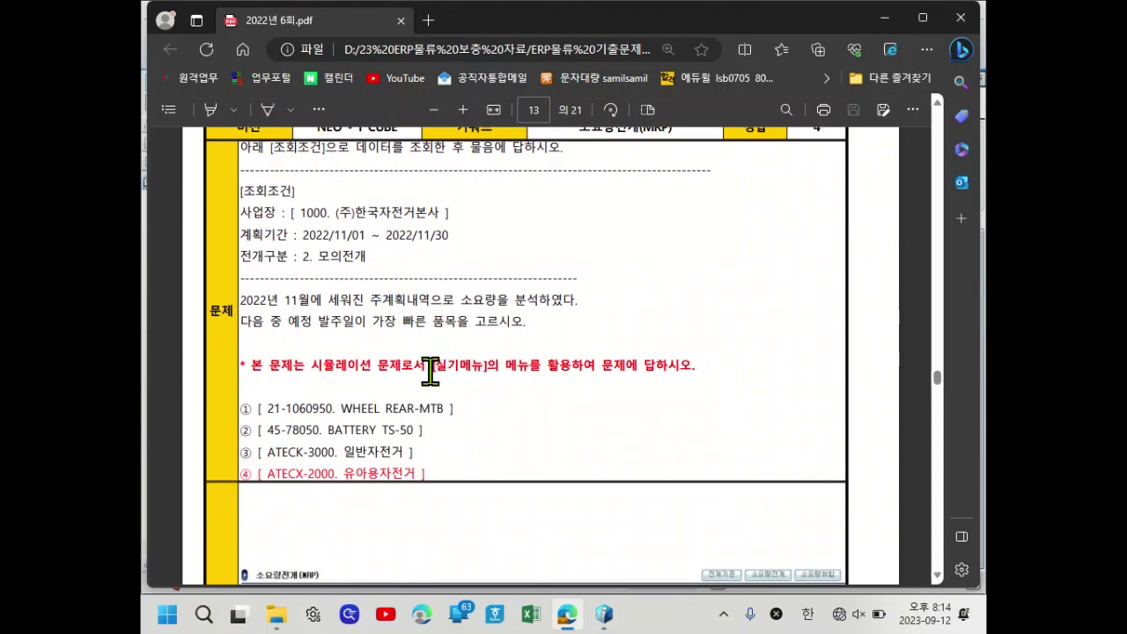
left_click_drag(244, 305, 455, 300)
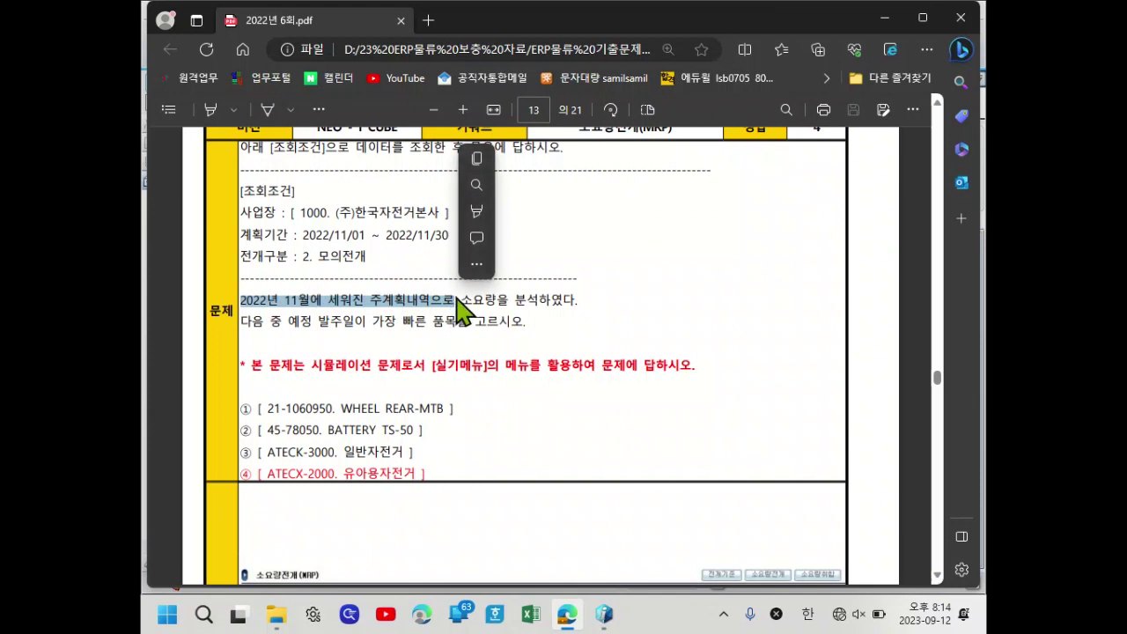
left_click(455, 305)
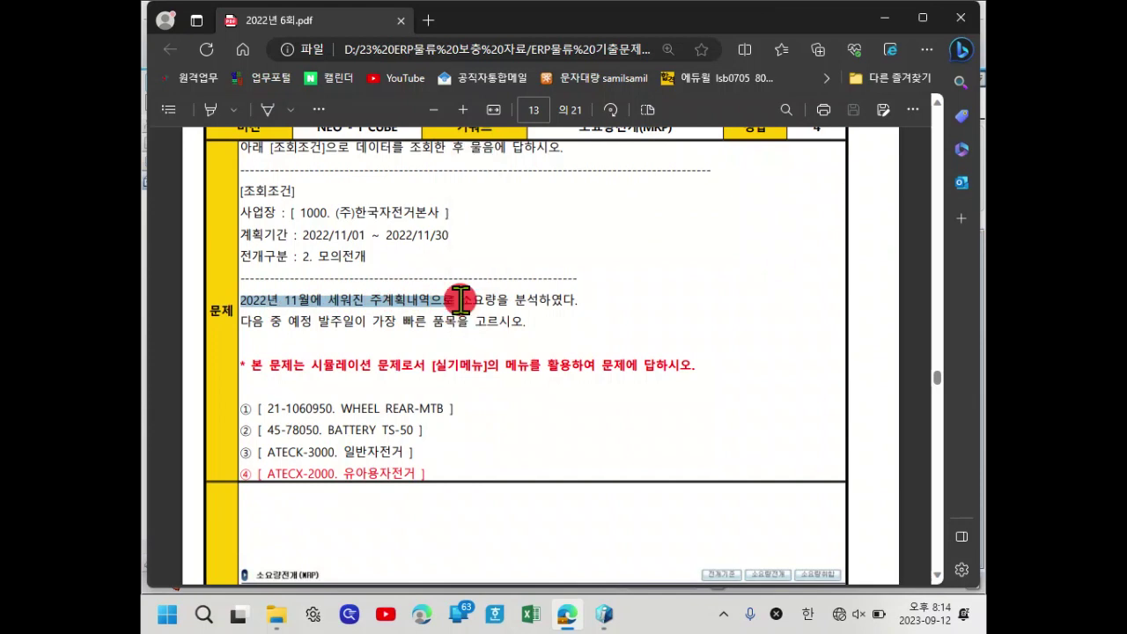
left_click_drag(453, 308, 369, 306)
left_click(478, 359)
left_click(464, 305)
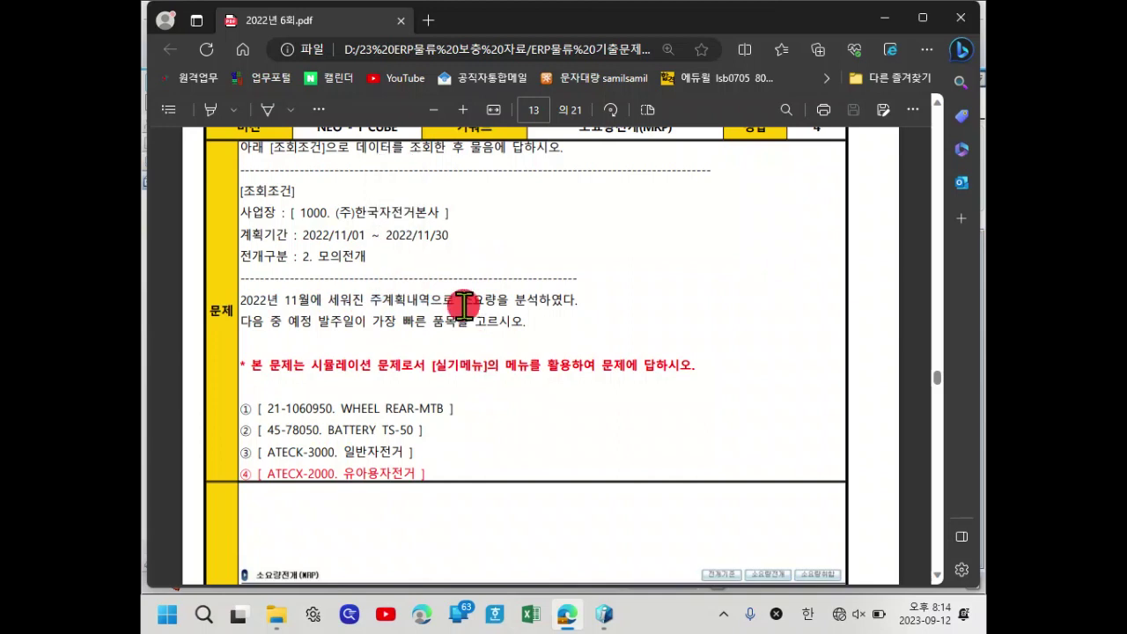
left_click_drag(464, 306, 539, 304)
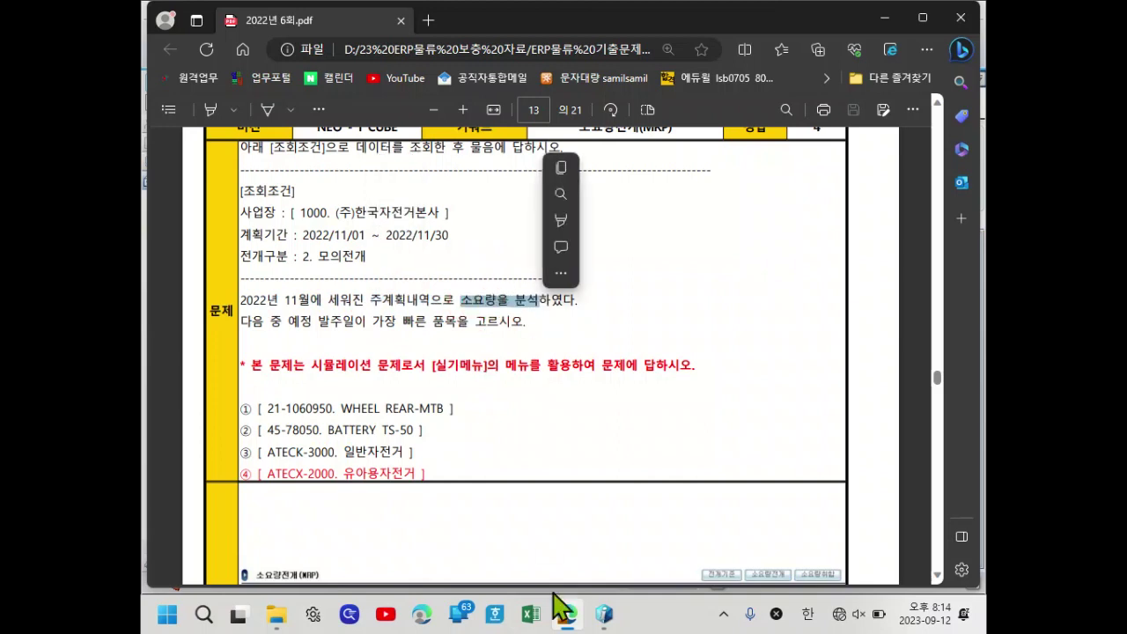
- Switch to iCUBE and open the 소요량전개(MRP) screen in 구매관리 under 구매/자재관리
mouse_move(613, 625)
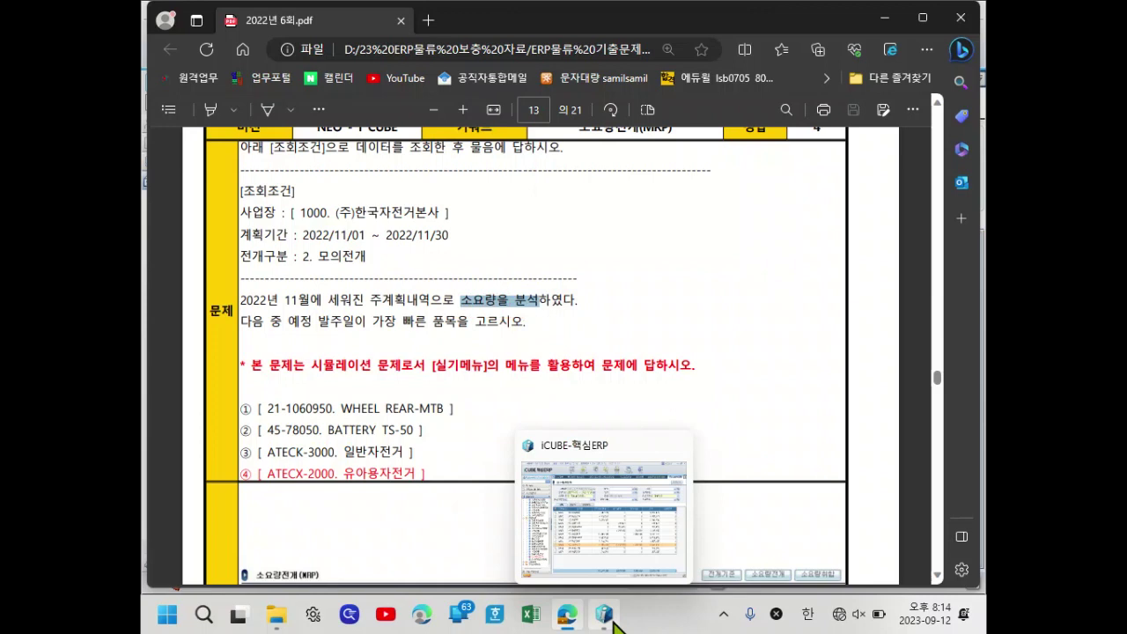
left_click(614, 622)
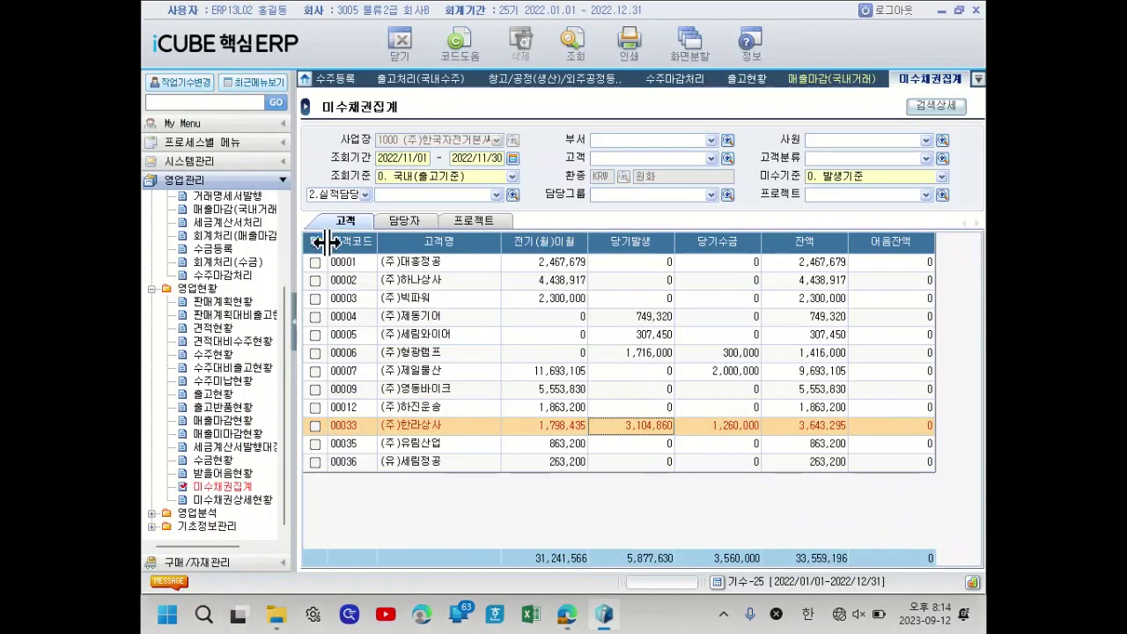
left_click(229, 564)
left_click(199, 215)
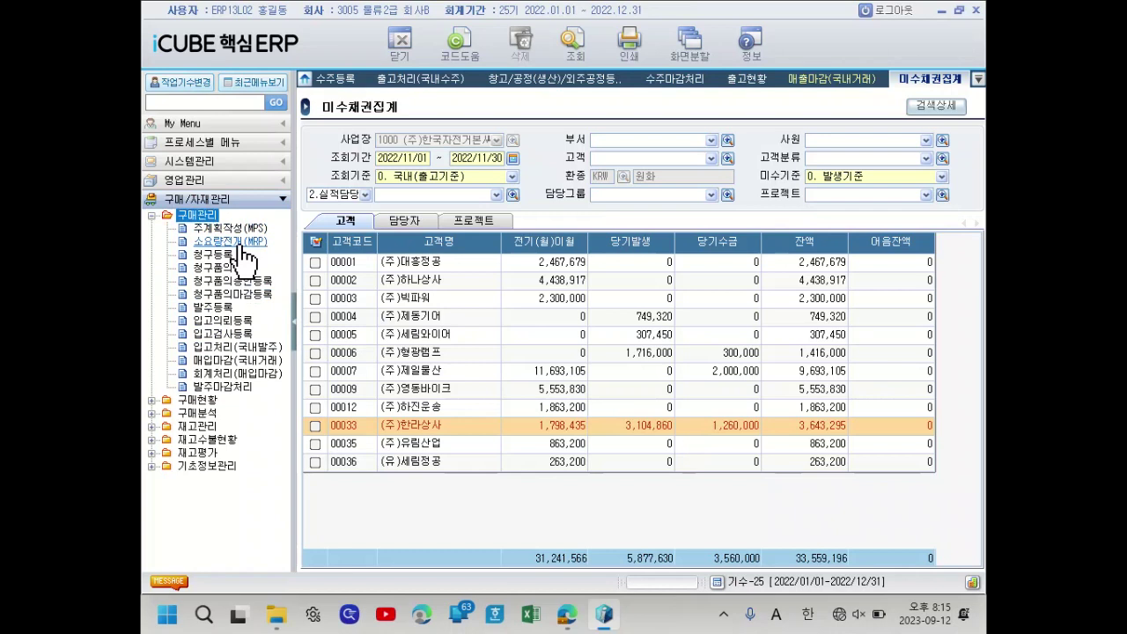
left_click(238, 245)
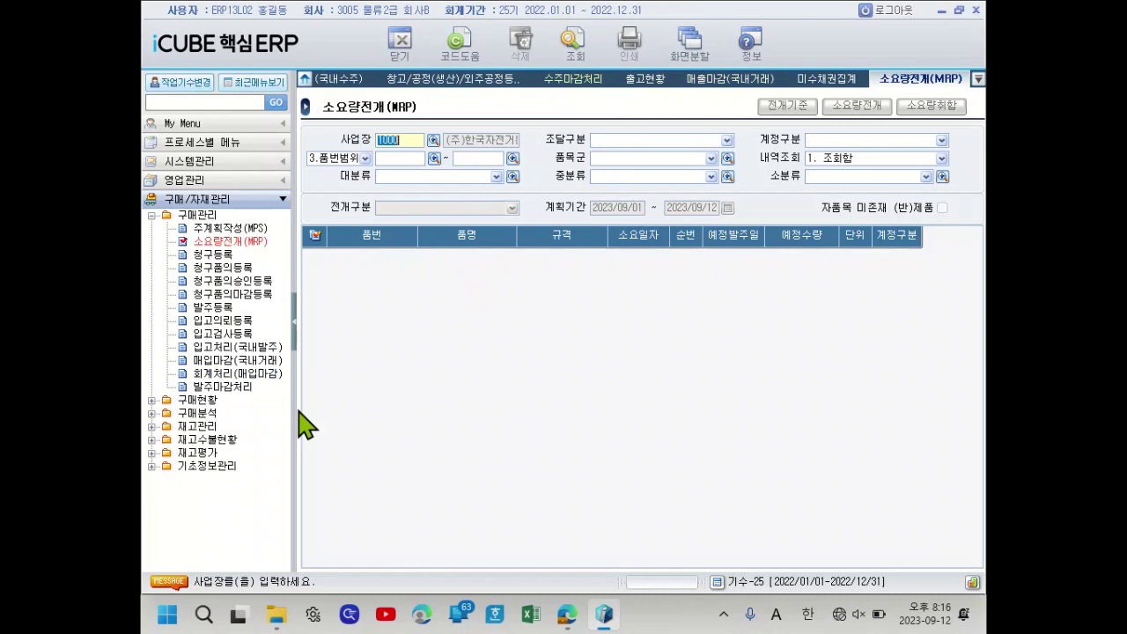
- Query the 소요량전개(MRP) data for 사업장 1000, with 전개구분 2. 모의전개 and 계획기간 2022/11/01 ~ 2022/11/30
left_click(389, 157)
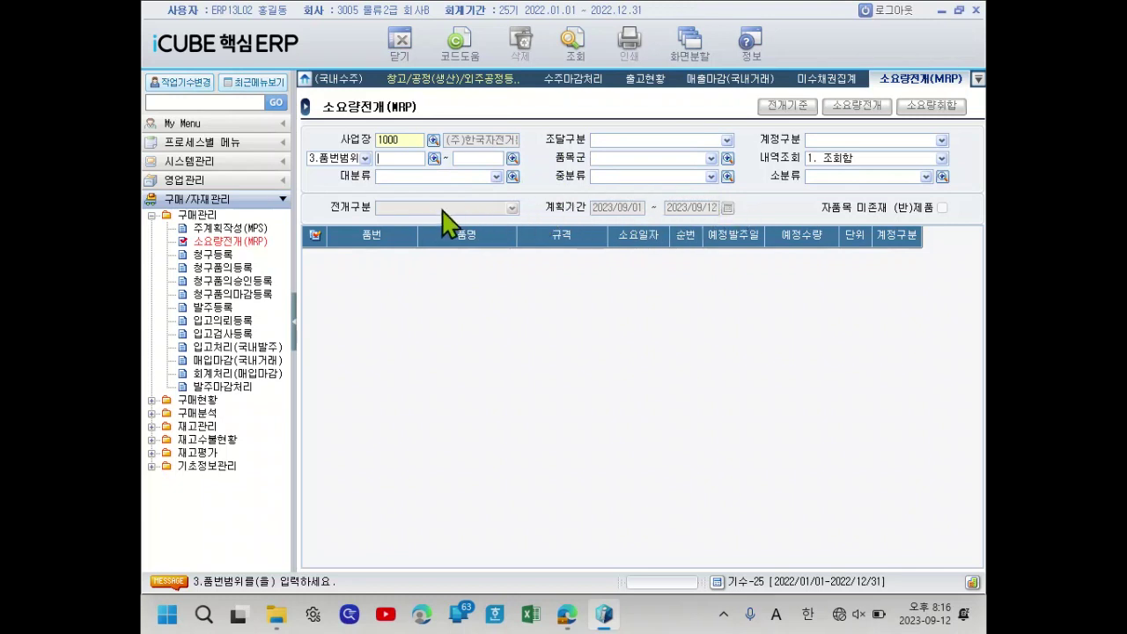
left_click(645, 209)
left_click(689, 209)
left_click(579, 55)
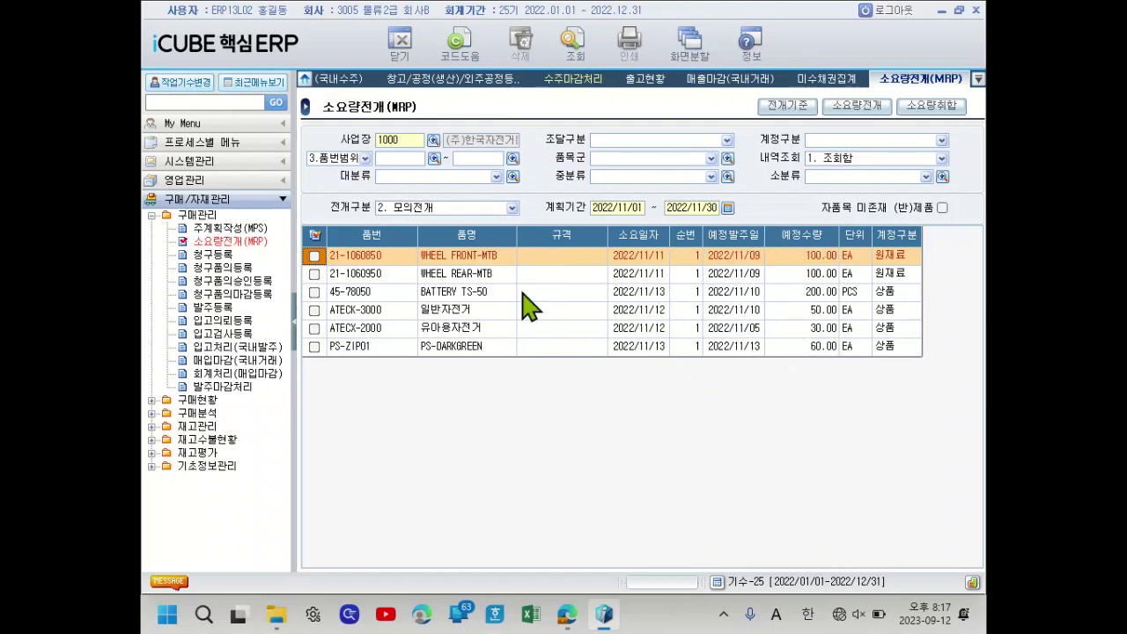
- Compare the 예정발주일 of the listed items, including WHEEL FRONT-MTB and WHEEL REAR-MTB, to find the earliest one
left_click(464, 257)
left_click(460, 271)
left_click(454, 254)
left_click(455, 276)
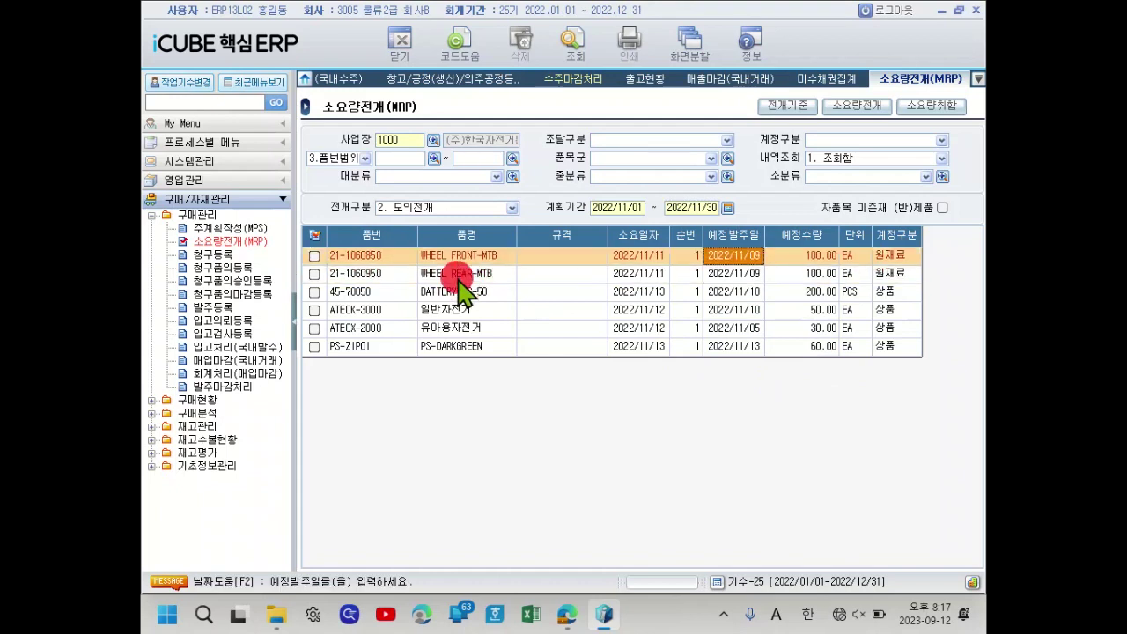
left_click(459, 257)
left_click(740, 331)
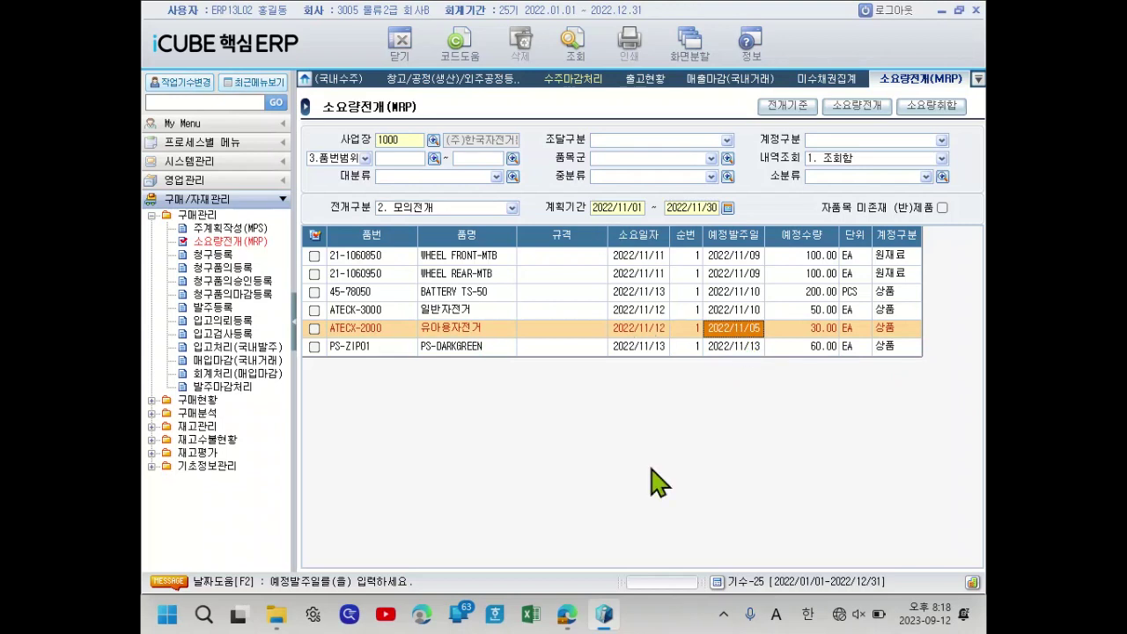
- Recheck in the exam PDF that question 12 asks for the item with the earliest 예정 발주일, and return to iCUBE
left_click(568, 615)
left_click_drag(402, 321, 470, 323)
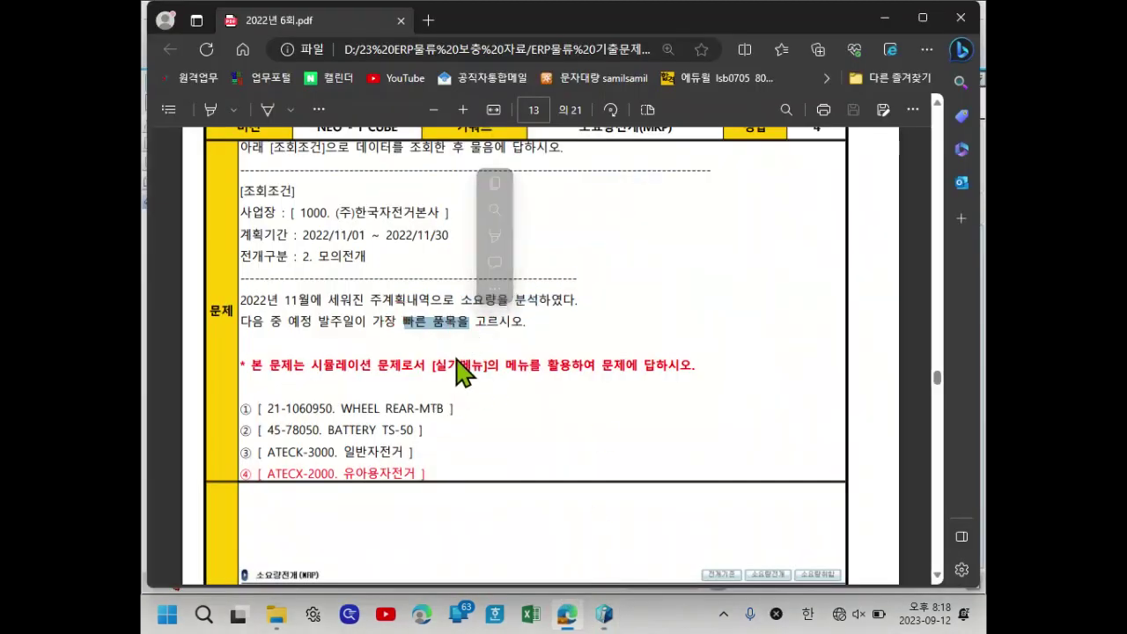
left_click(512, 357)
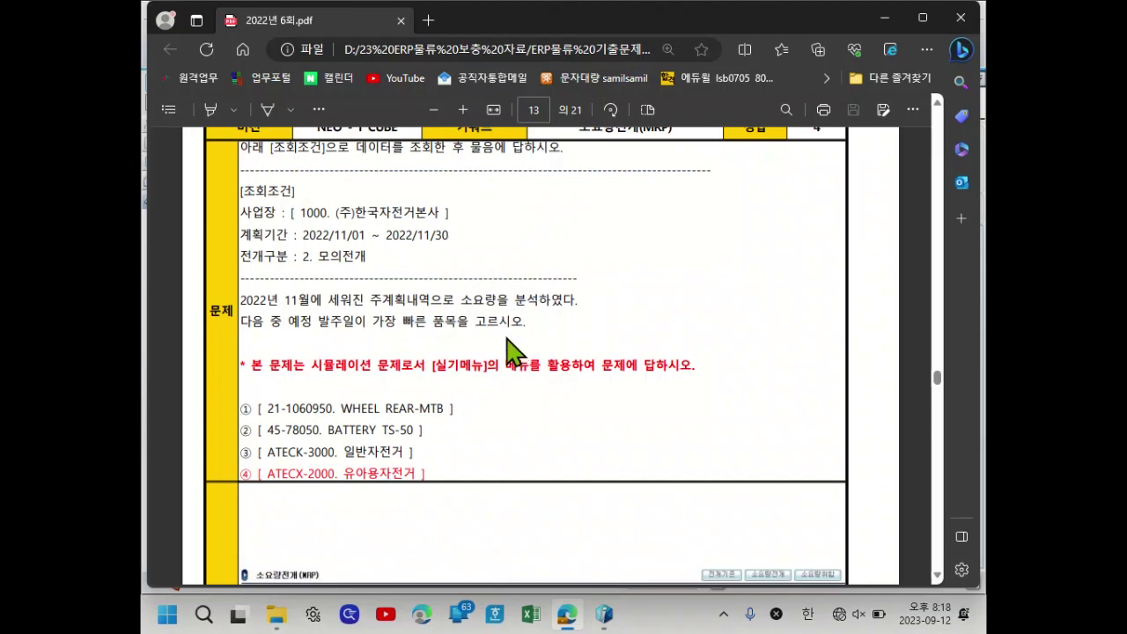
left_click_drag(403, 321, 457, 323)
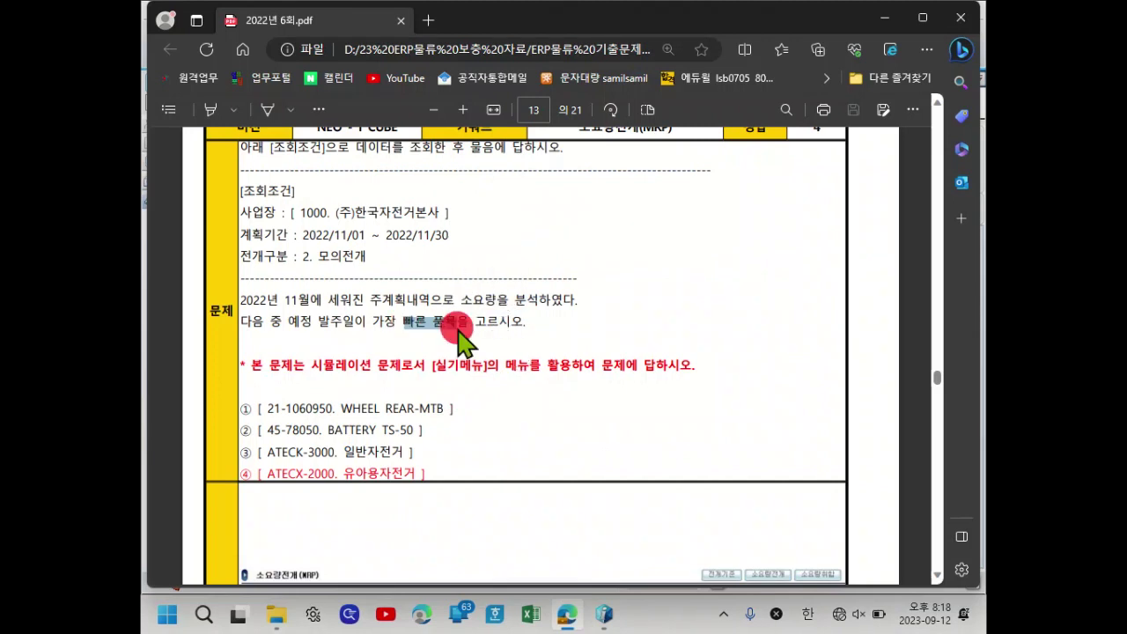
mouse_move(602, 616)
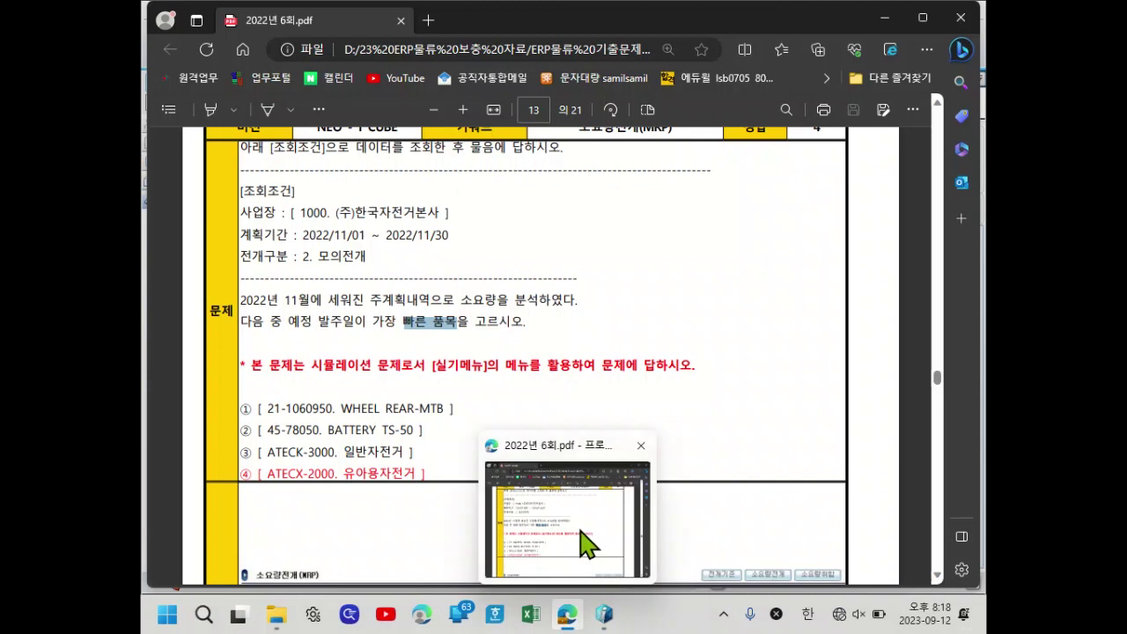
left_click(568, 616)
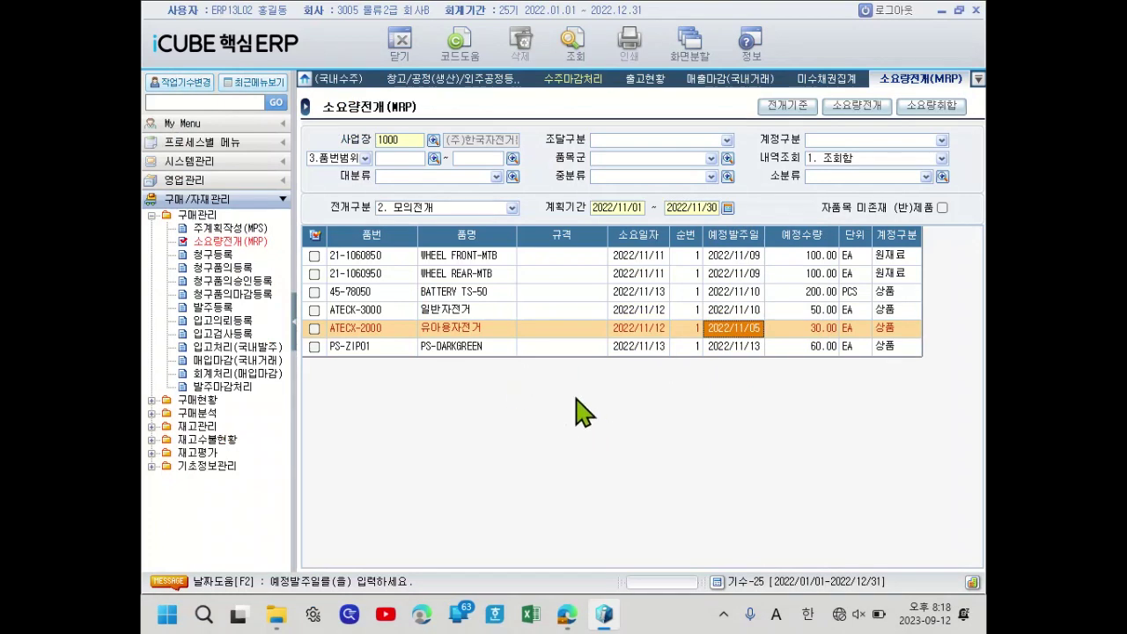
- Switch to the exam PDF and read the next question, comparing the 주거래처 in 품목등록 and 청구등록
left_click(567, 614)
scroll(546, 401, "down", 12)
scroll(533, 407, "down", 2)
scroll(521, 401, "down", 1)
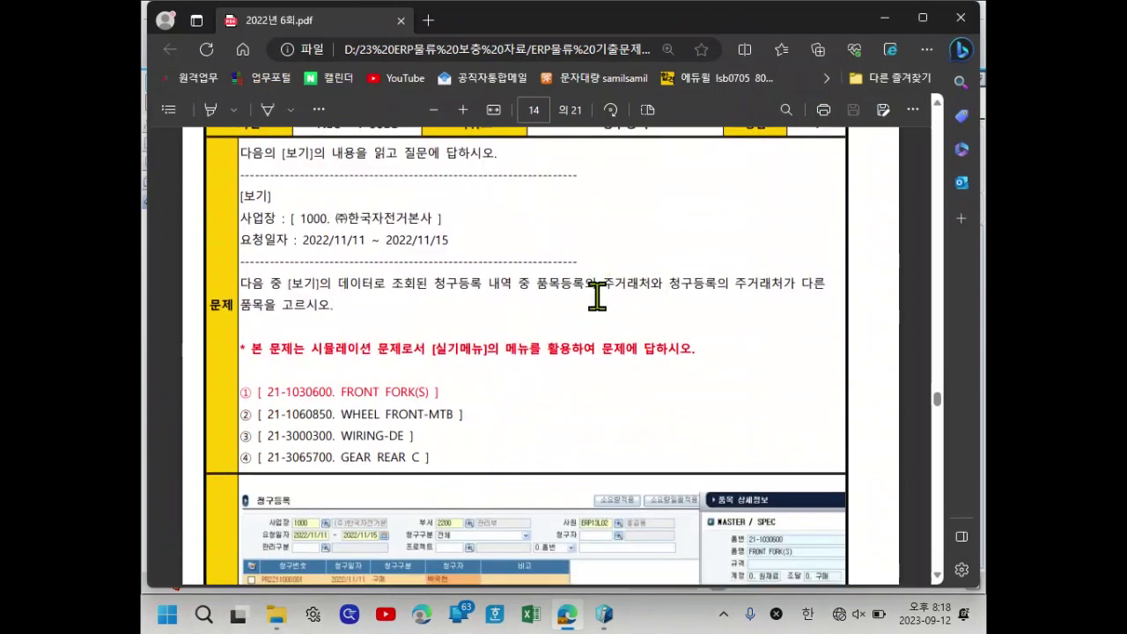
left_click_drag(613, 283, 800, 285)
left_click_drag(416, 282, 520, 296)
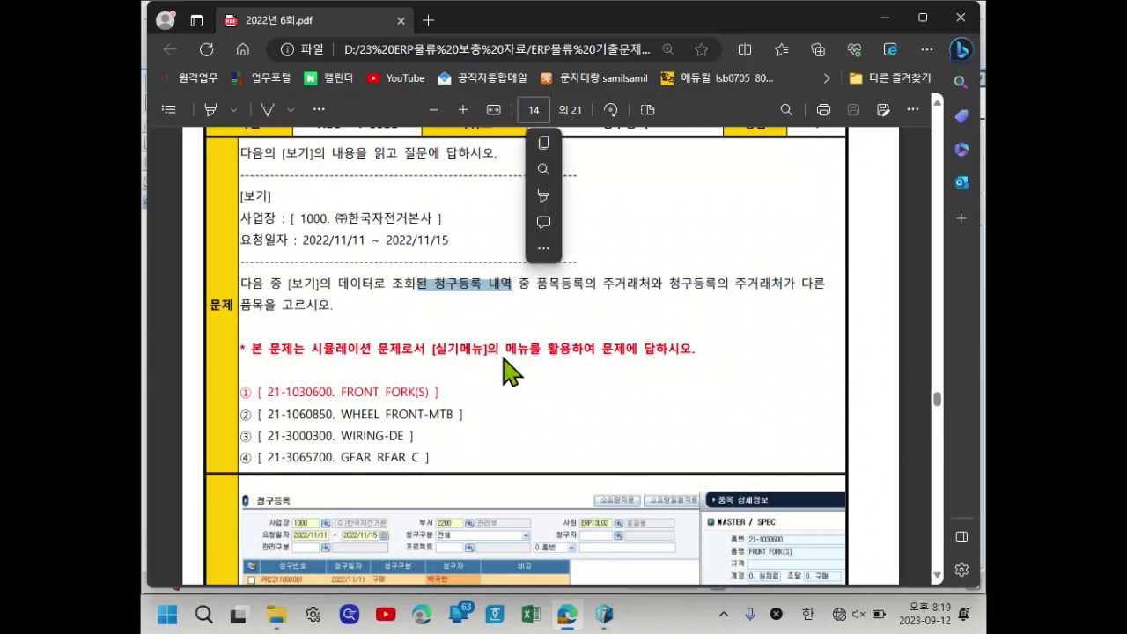
- Switch to iCUBE, open the 청구등록 screen and set the 요청일자 to 2022/11/11 ~ 2022/11/15
left_click(604, 614)
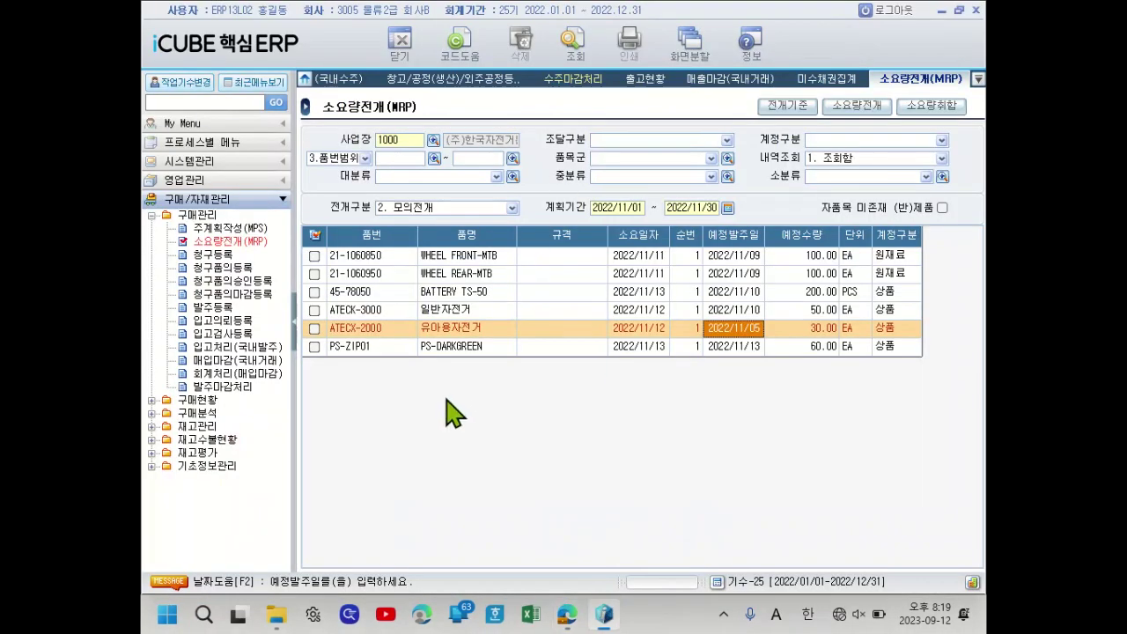
left_click(211, 254)
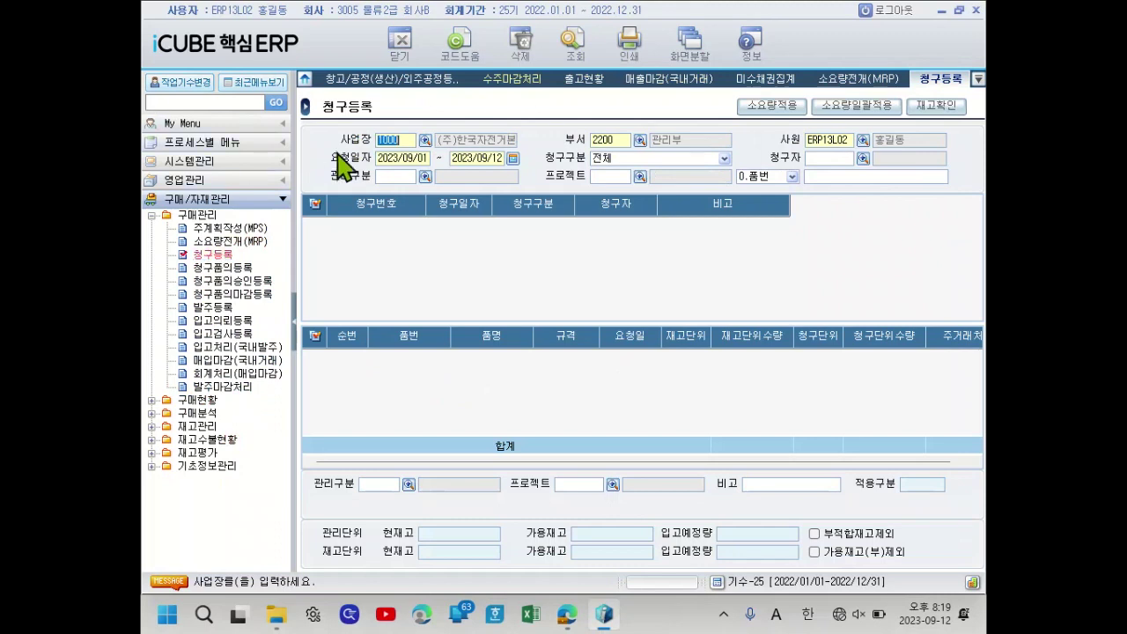
left_click(390, 160)
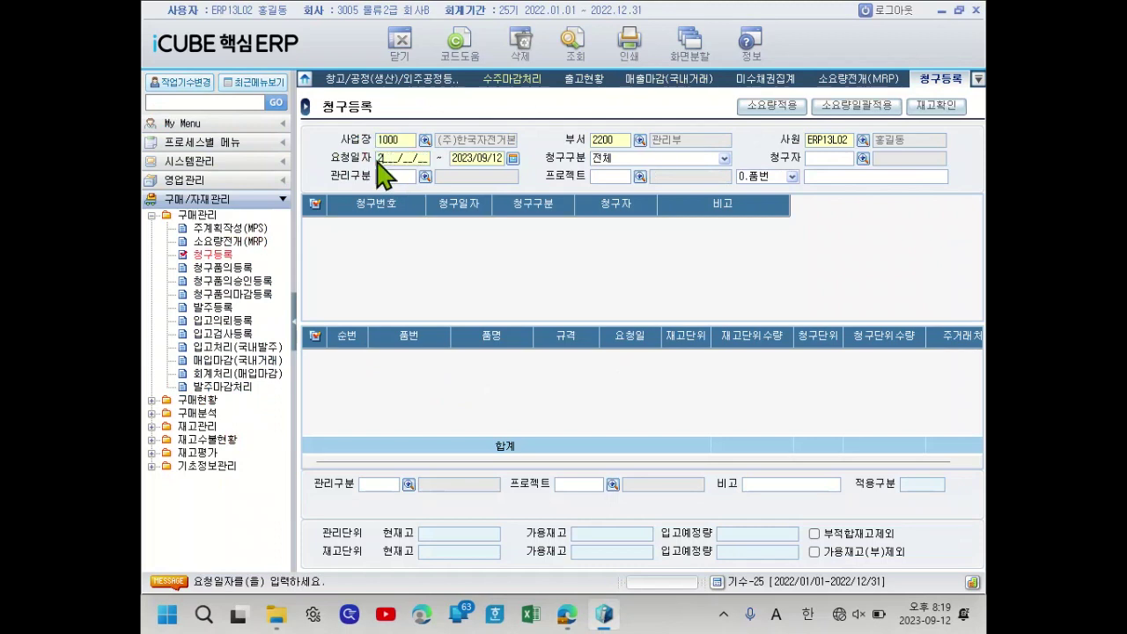
type("2022/11/11")
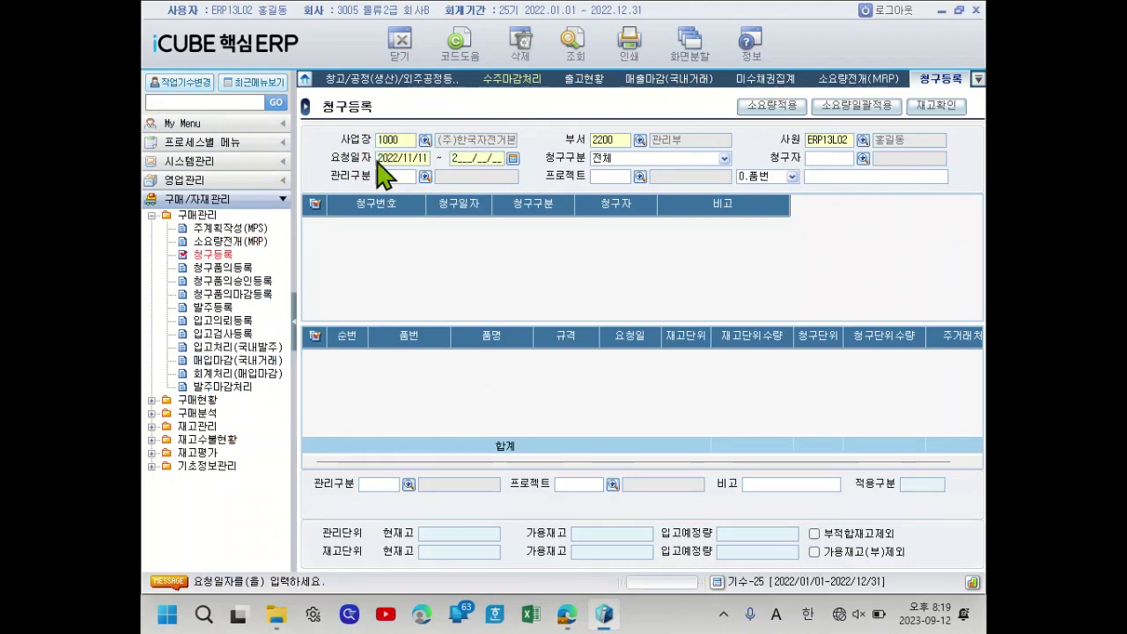
key("Return")
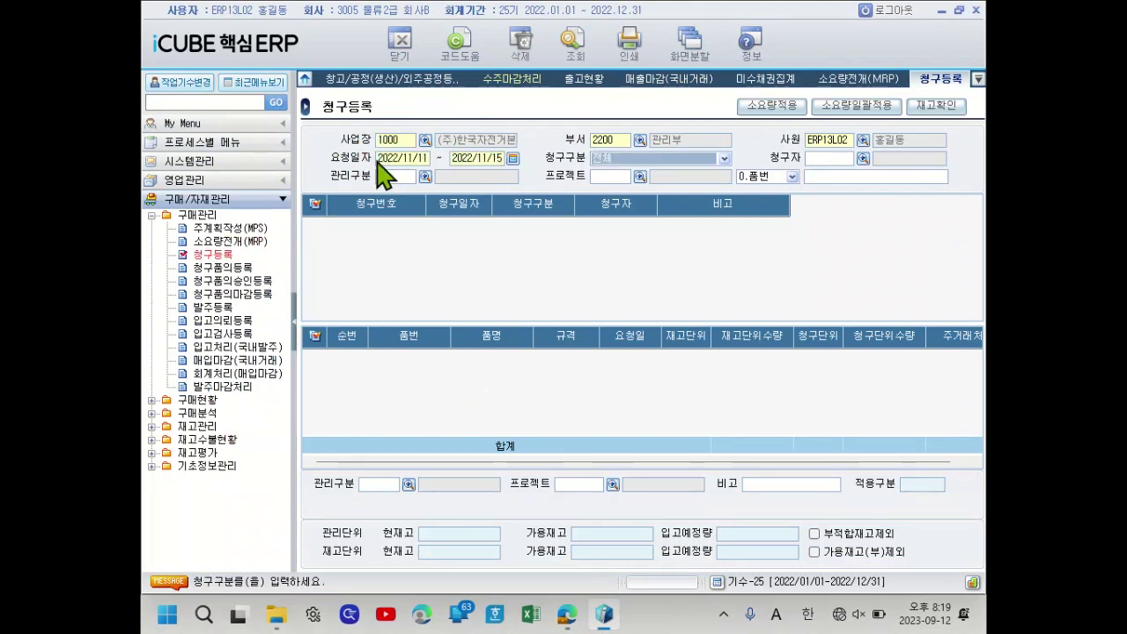
- Retrieve the purchase requests, open the one dated 2022/11/11 and examine the 주거래처 of its items
key("Return")
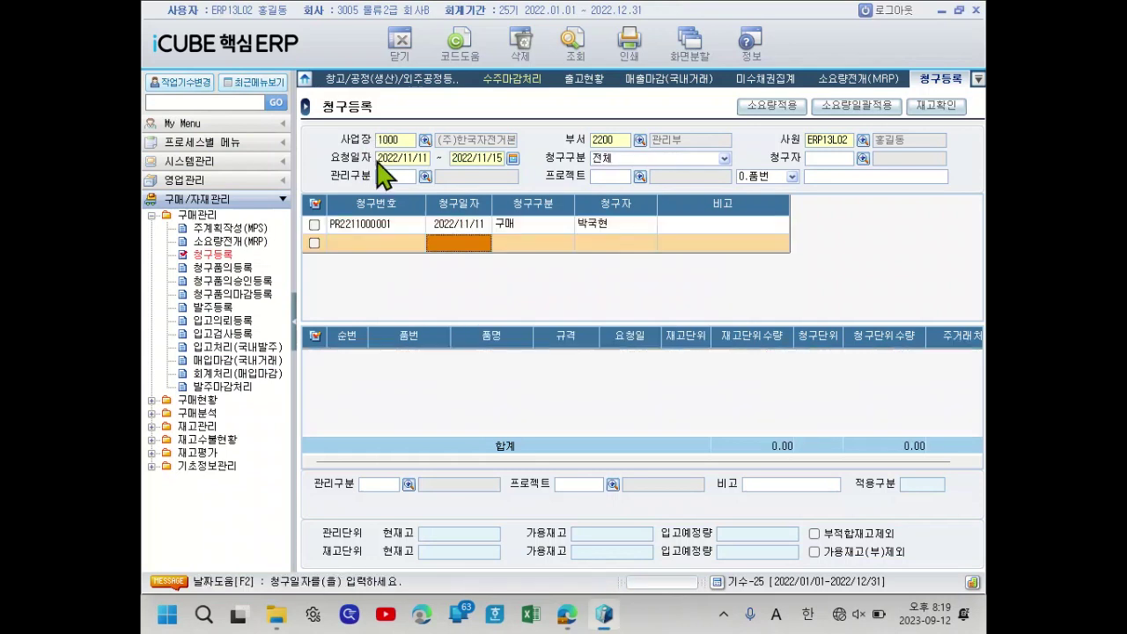
left_click(430, 224)
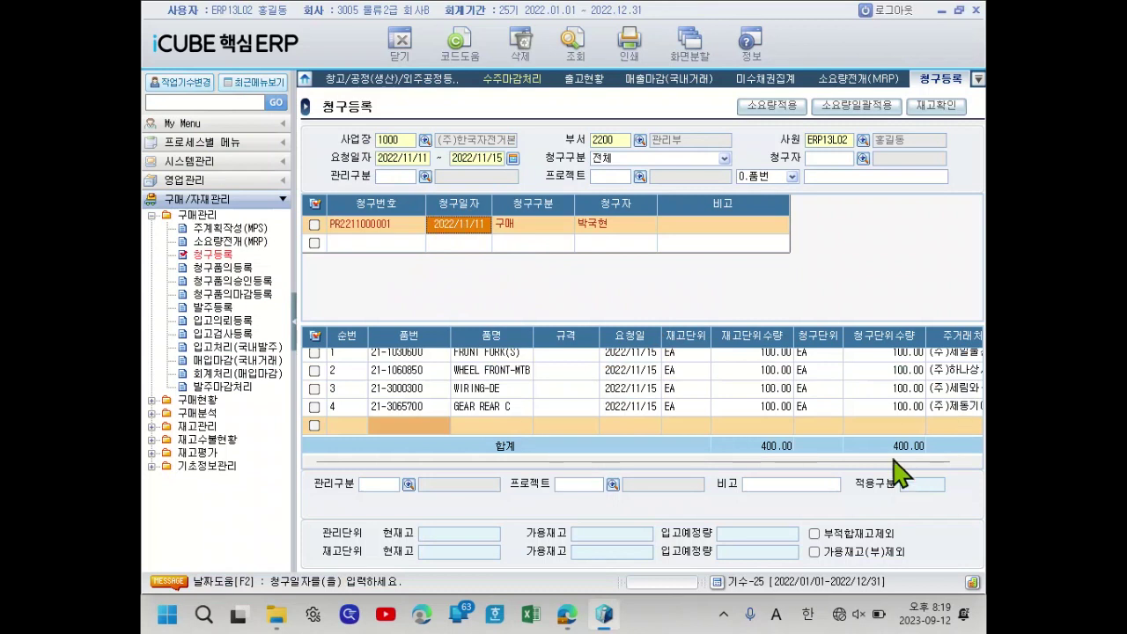
left_click(811, 461)
left_click_drag(811, 460, 895, 461)
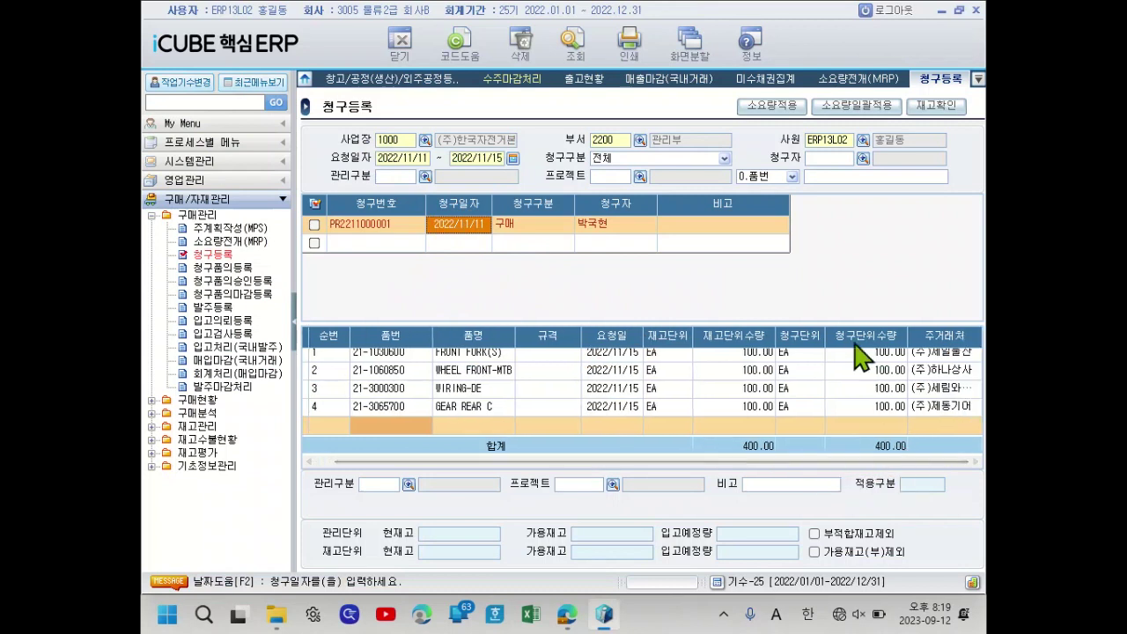
left_click(951, 353)
- View the 품목상세정보 of FRONT FORK(S) to compare its registered 주거래처 with the request, and close it
right_click(557, 368)
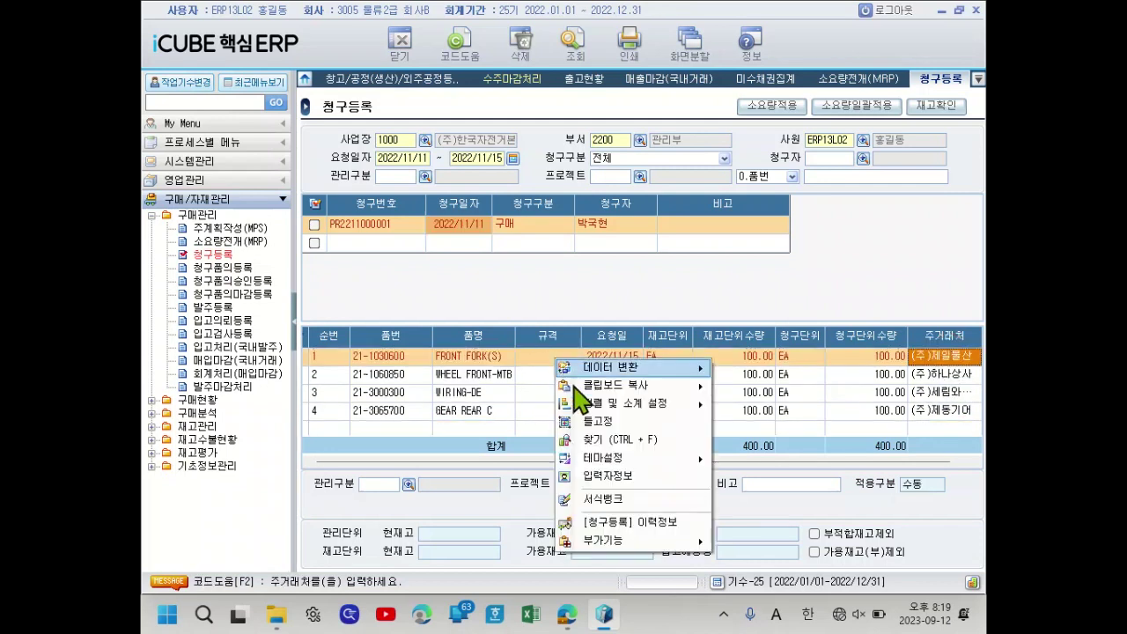
mouse_move(641, 539)
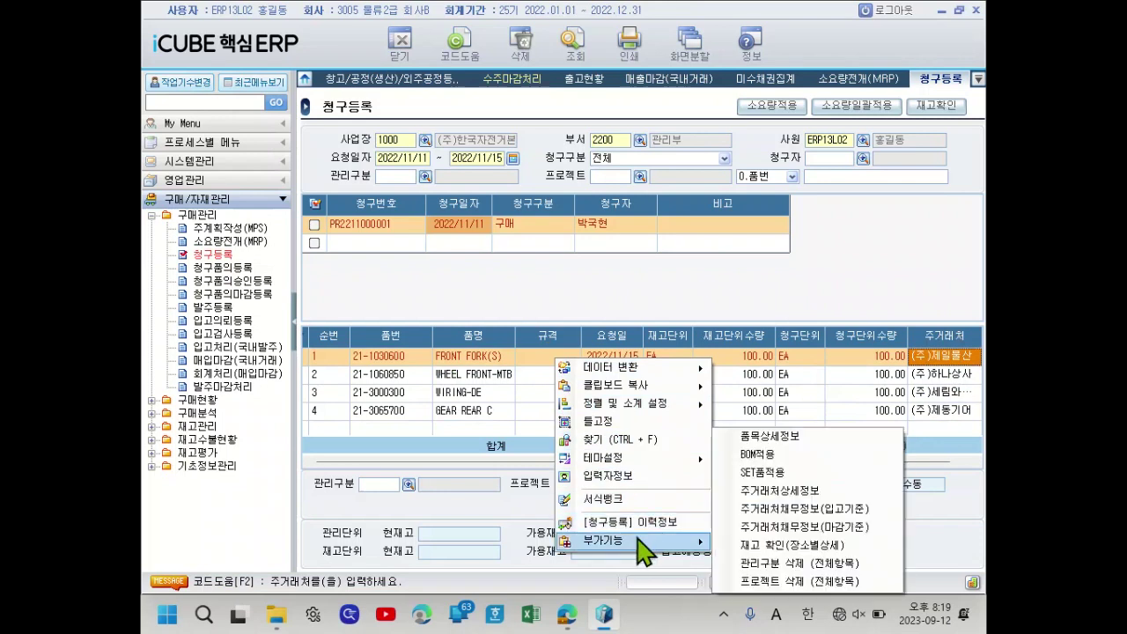
left_click(761, 439)
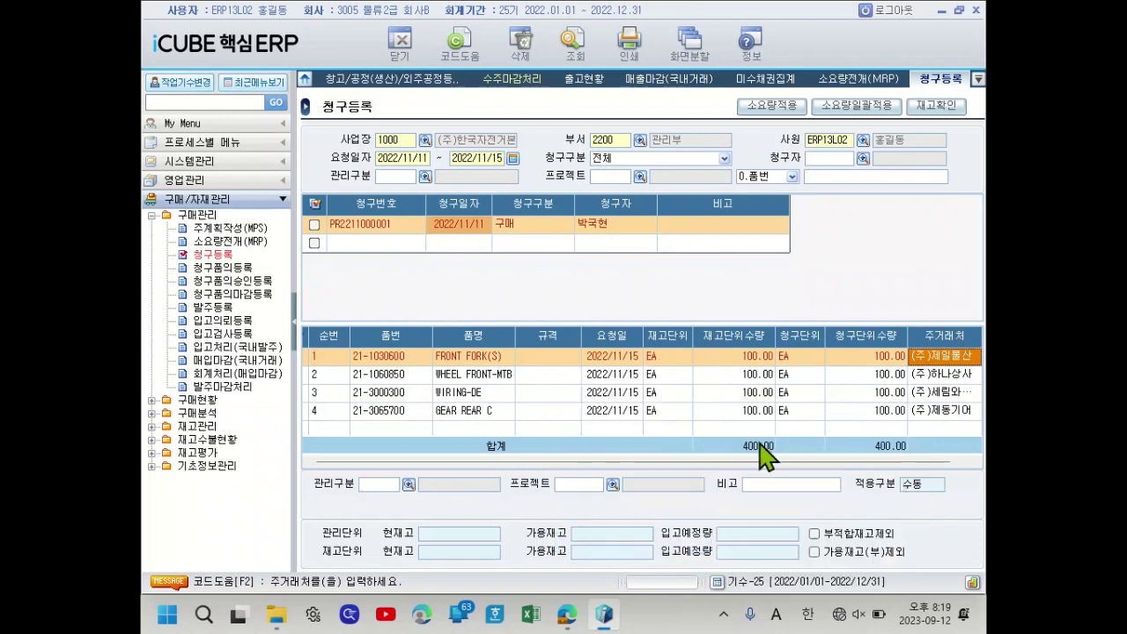
left_click_drag(588, 97, 497, 72)
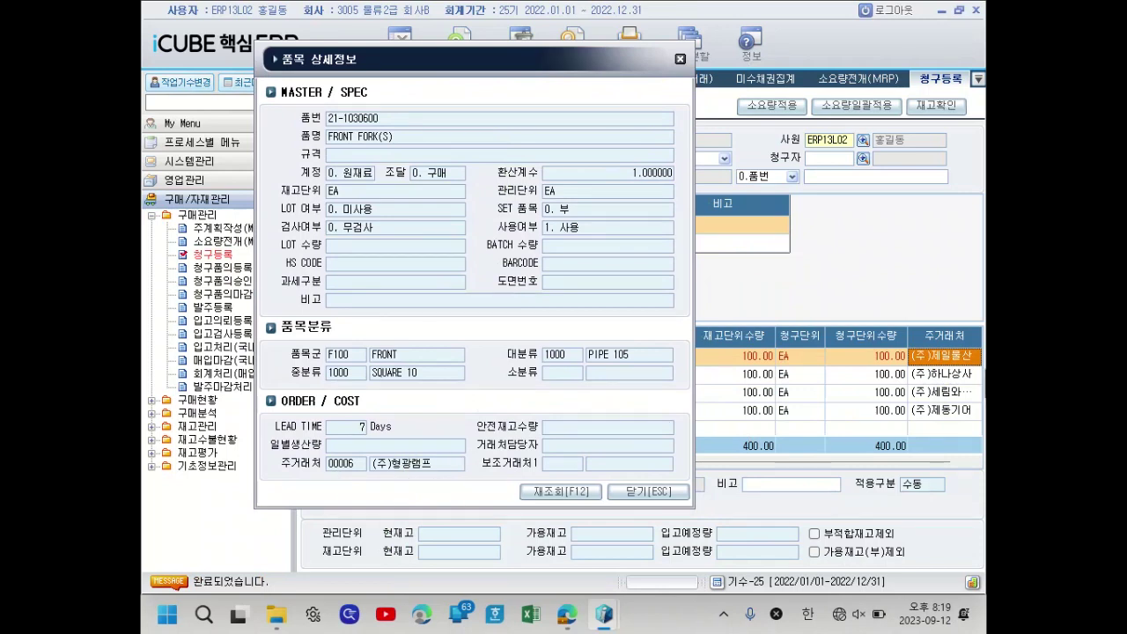
left_click(656, 493)
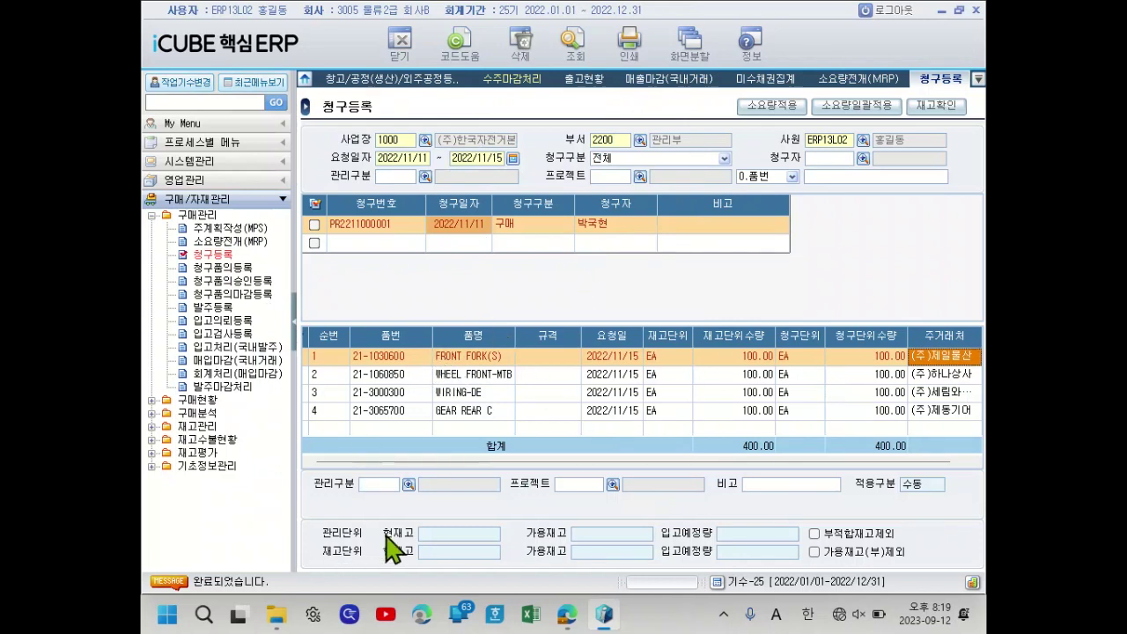
- Switch to the exam PDF and read question 14, which asks for the 발주번호 registered from a customer's order
left_click(566, 614)
scroll(549, 327, "down", 10)
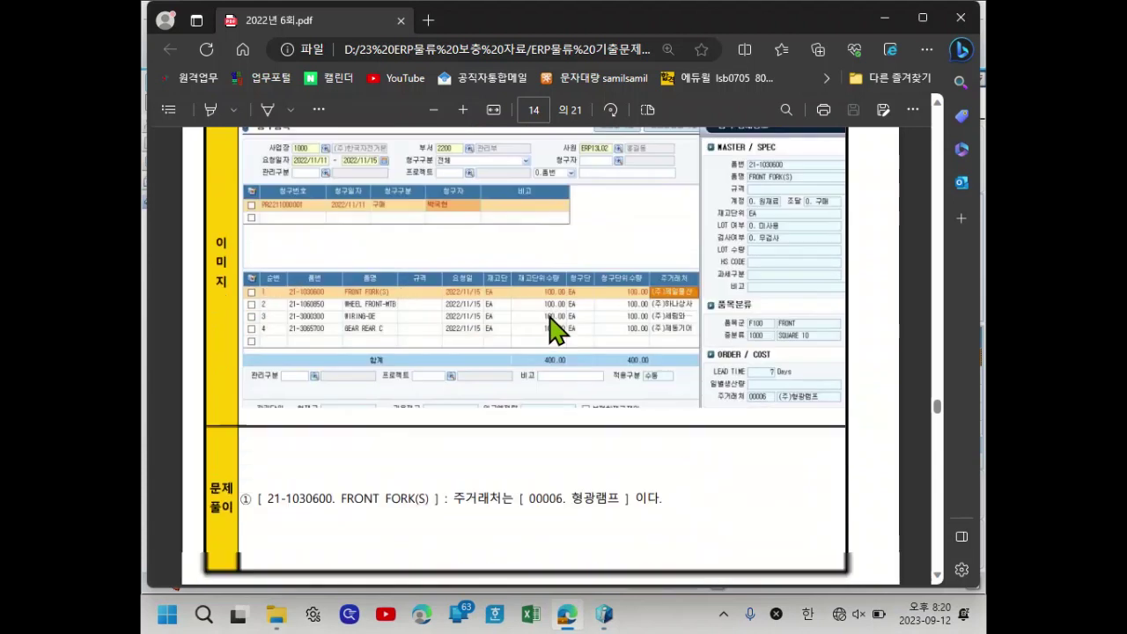
scroll(551, 332, "down", 2)
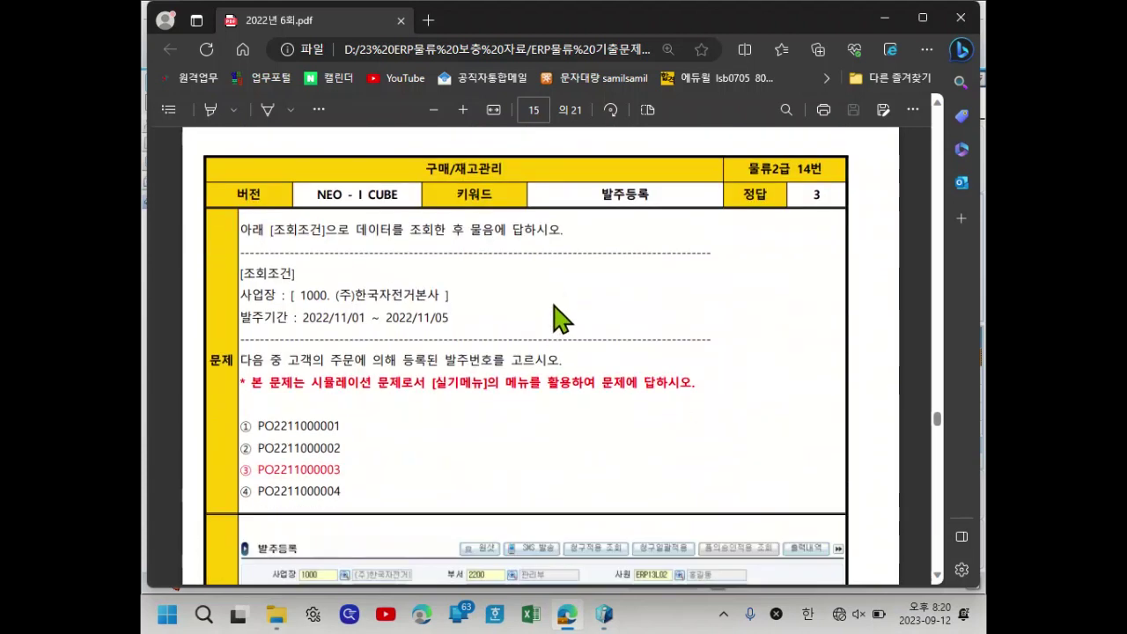
left_click_drag(289, 362, 438, 363)
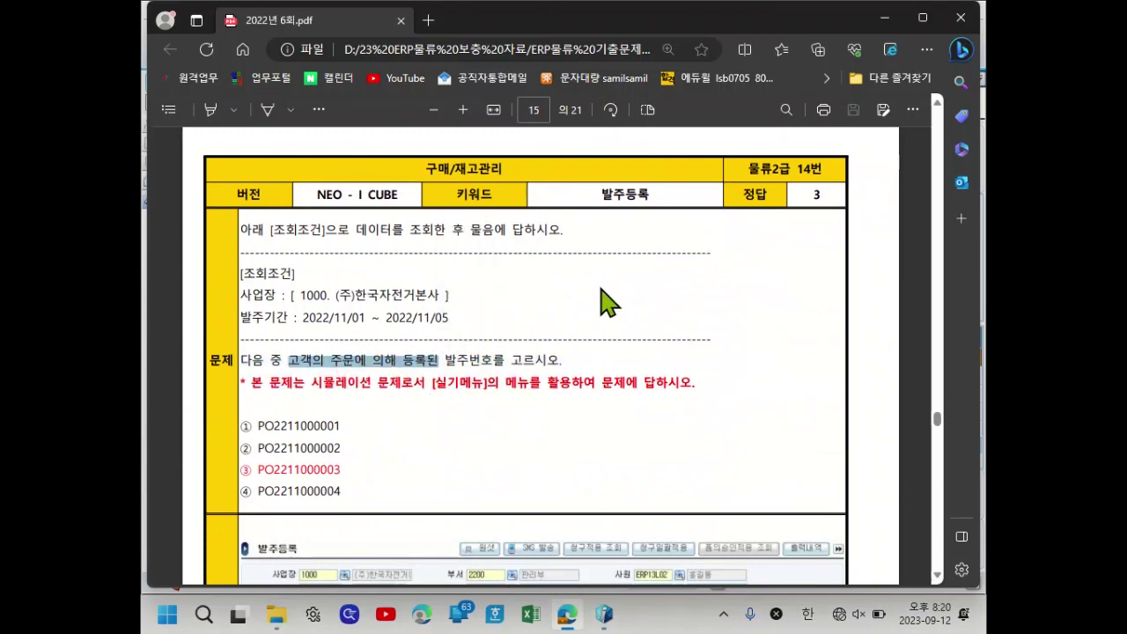
left_click(415, 336)
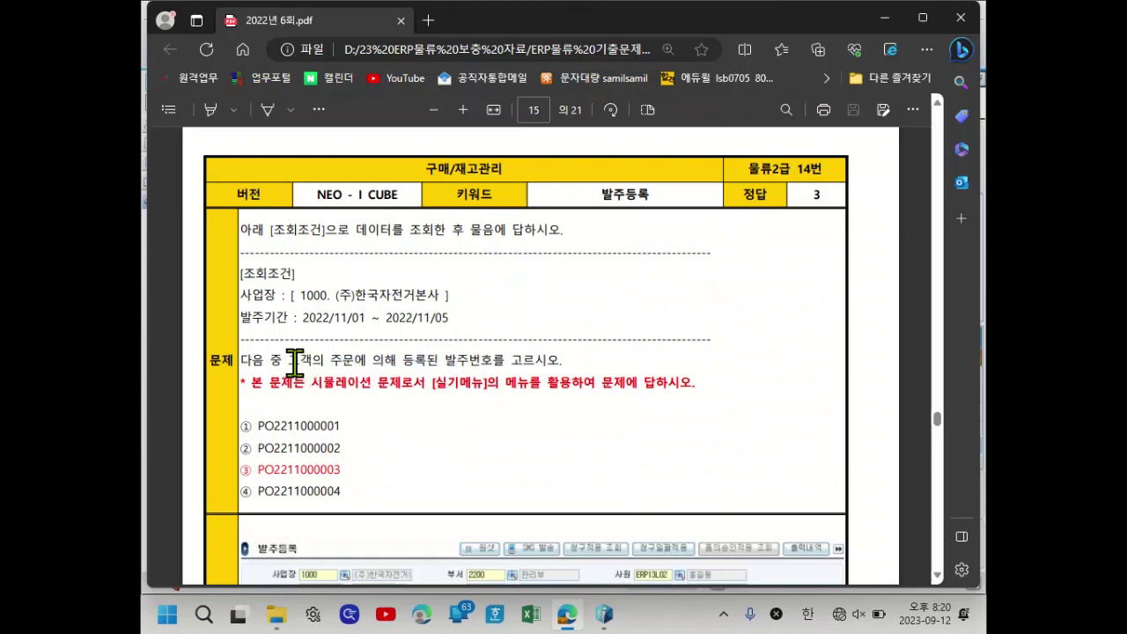
left_click_drag(285, 362, 444, 370)
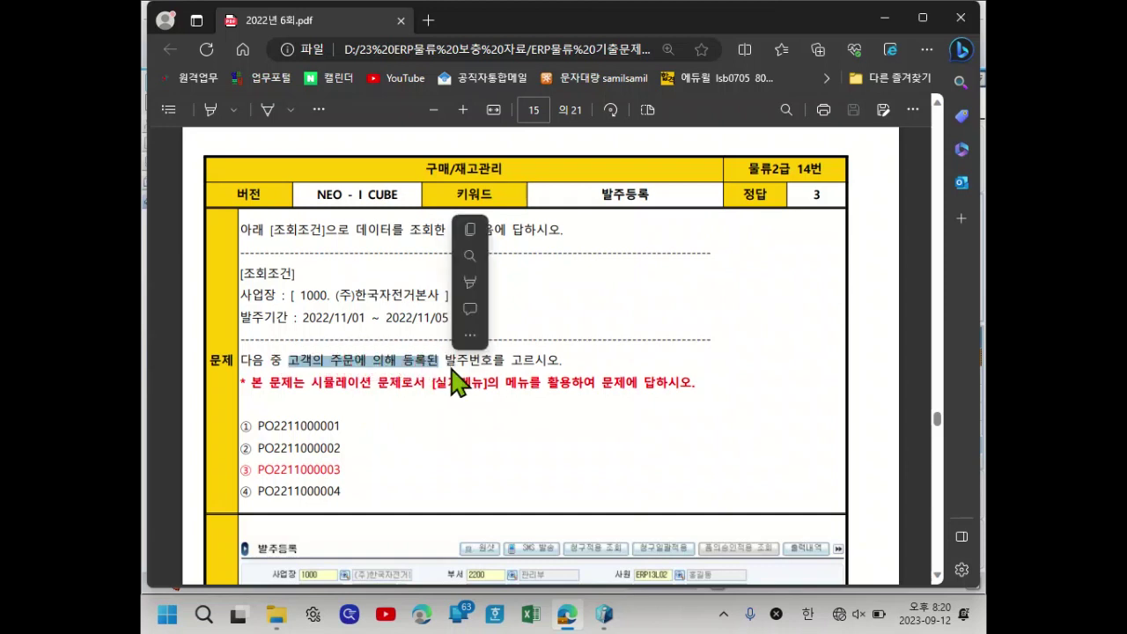
left_click(301, 370)
left_click_drag(287, 362, 411, 374)
right_click(409, 366)
left_click(377, 395)
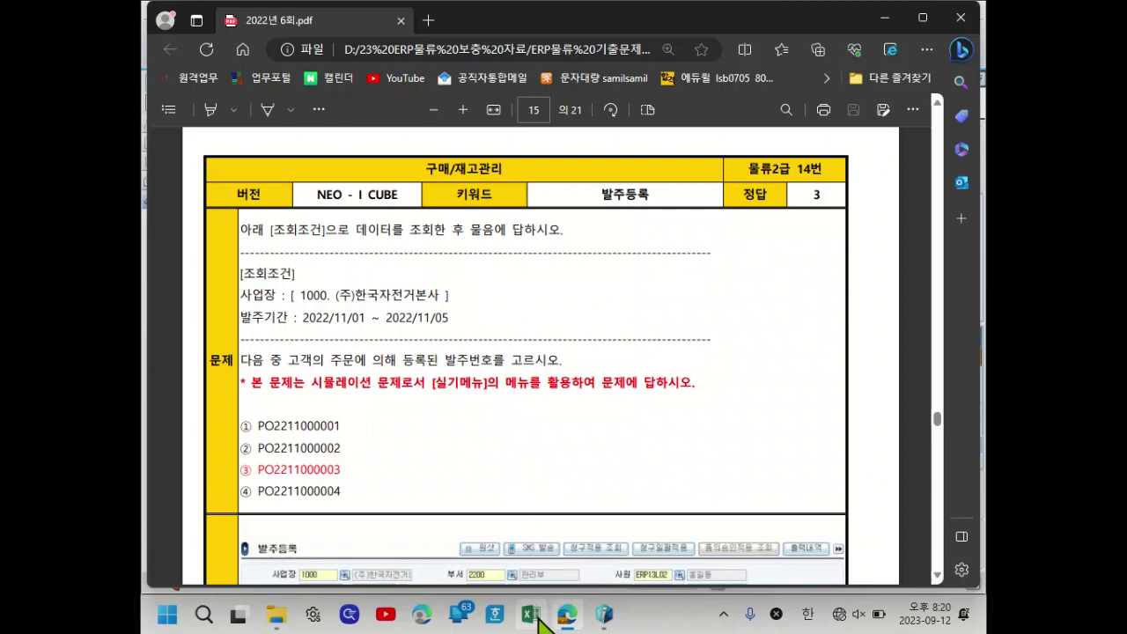
- Switch to iCUBE, open 발주등록 and retrieve the purchase orders for the 발주기간 2022/11/01 ~ 2022/11/05
left_click(604, 613)
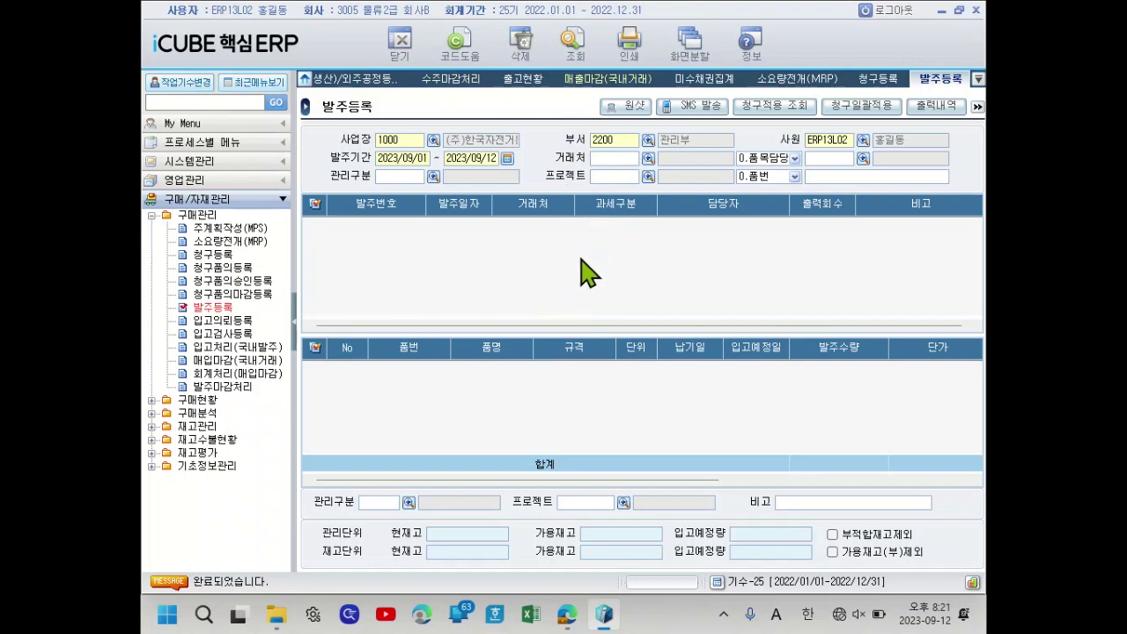
left_click(396, 161)
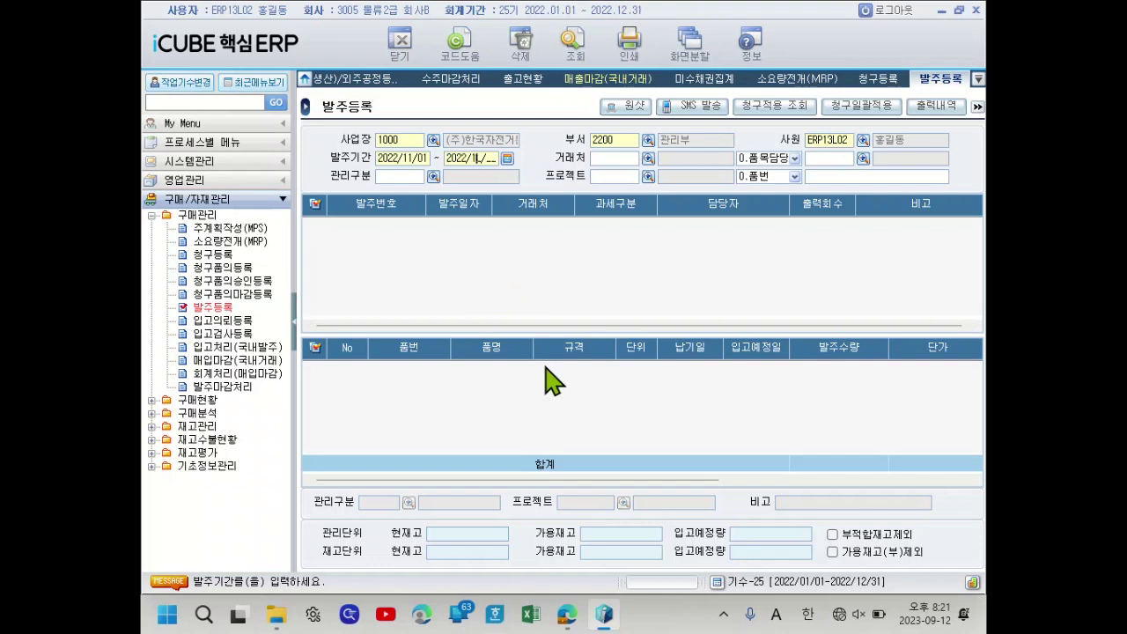
key("Return")
key("Return")
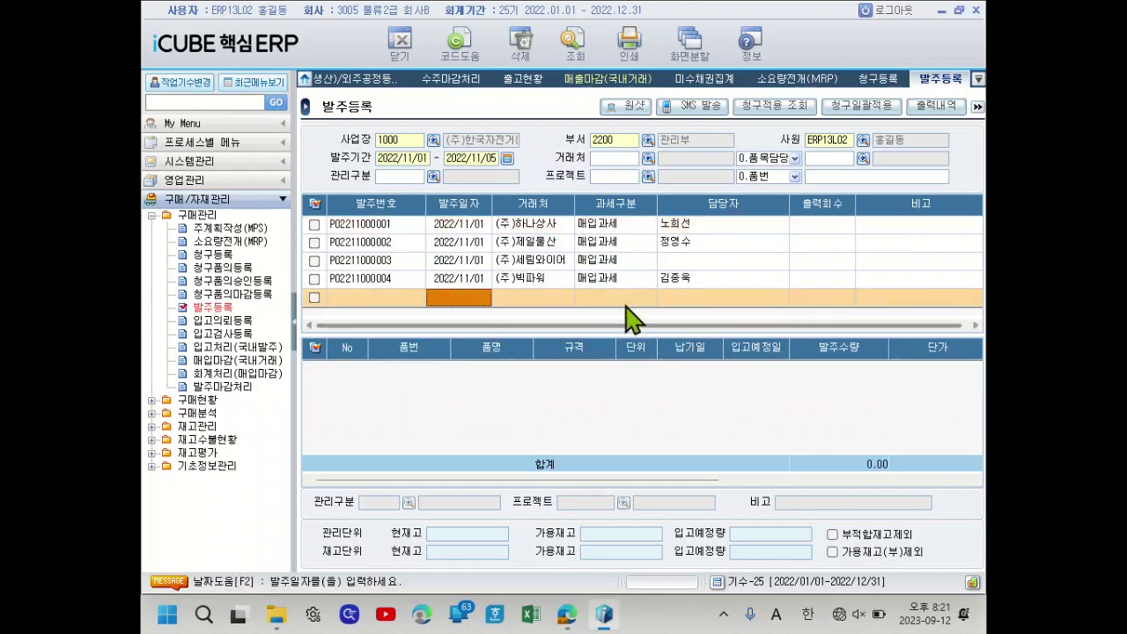
- Check the 이력정보 of the FRAME-티타늄 line in the (주)하나상사 purchase order for a preceding document, and close it
left_click(533, 224)
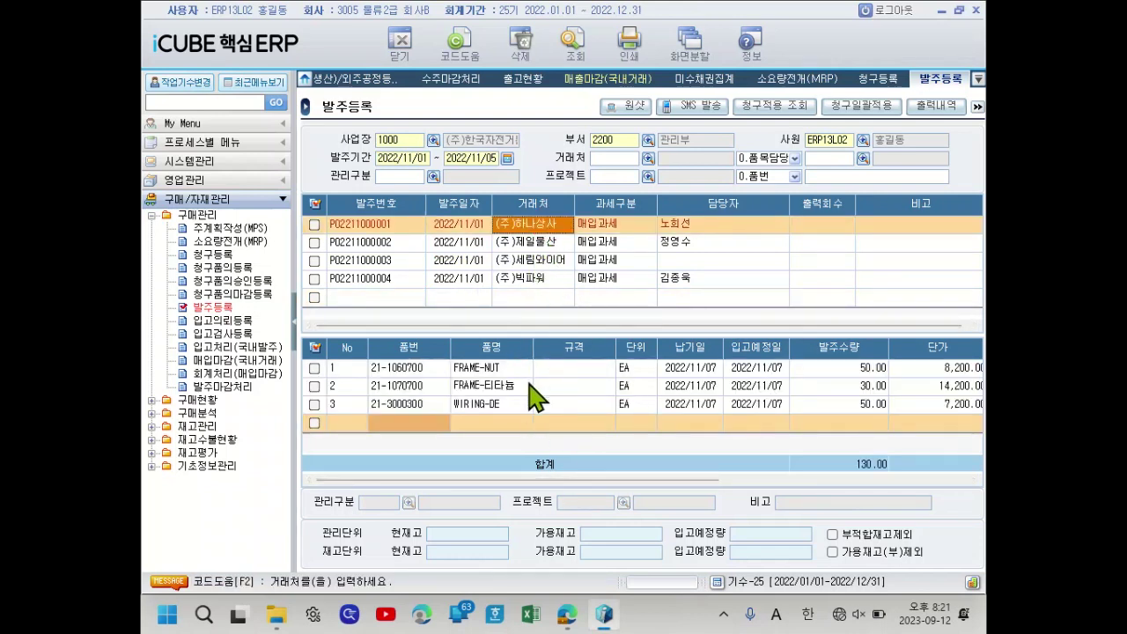
left_click(577, 385)
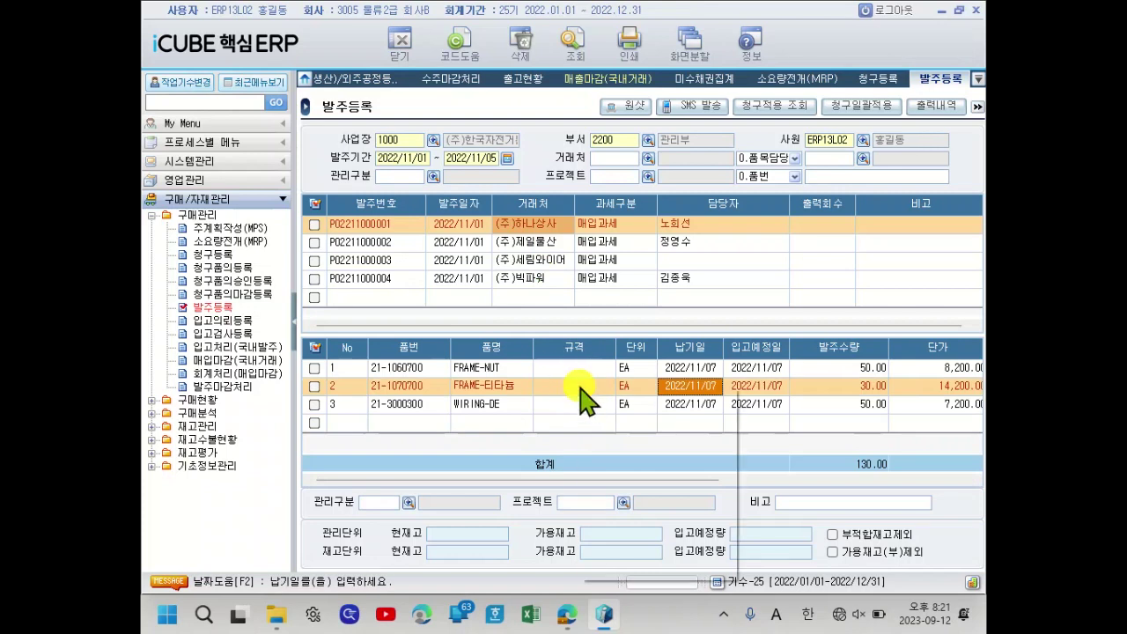
right_click(579, 385)
left_click(666, 552)
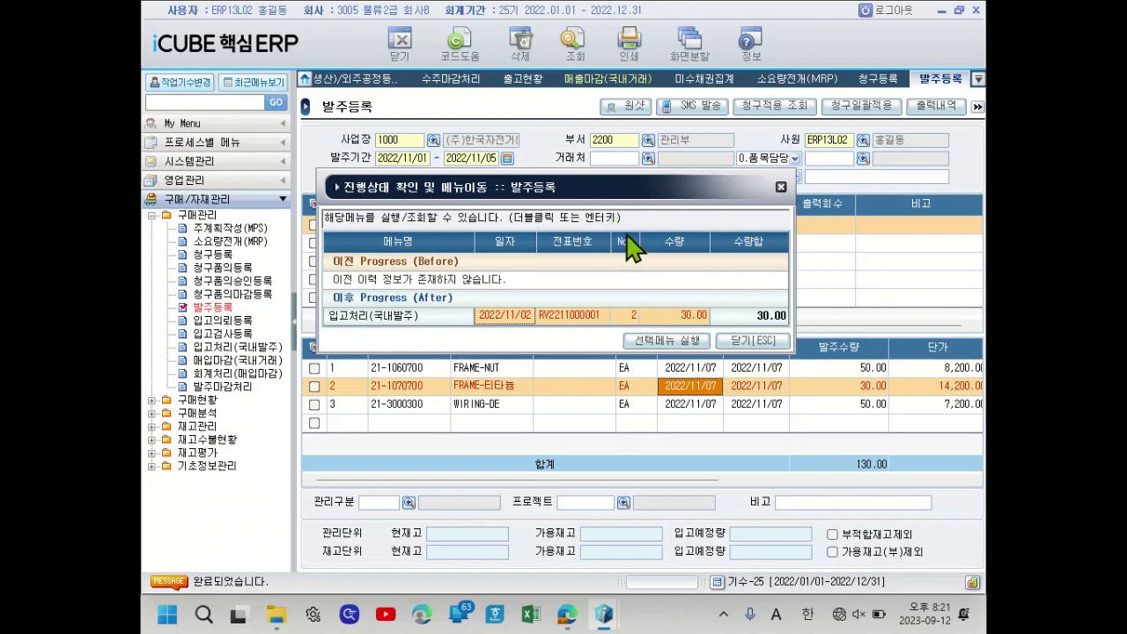
left_click(749, 342)
- Check the 이력정보 of the FRONT FORK(S) line in the (주)제일물산 purchase order, and close it
left_click(502, 245)
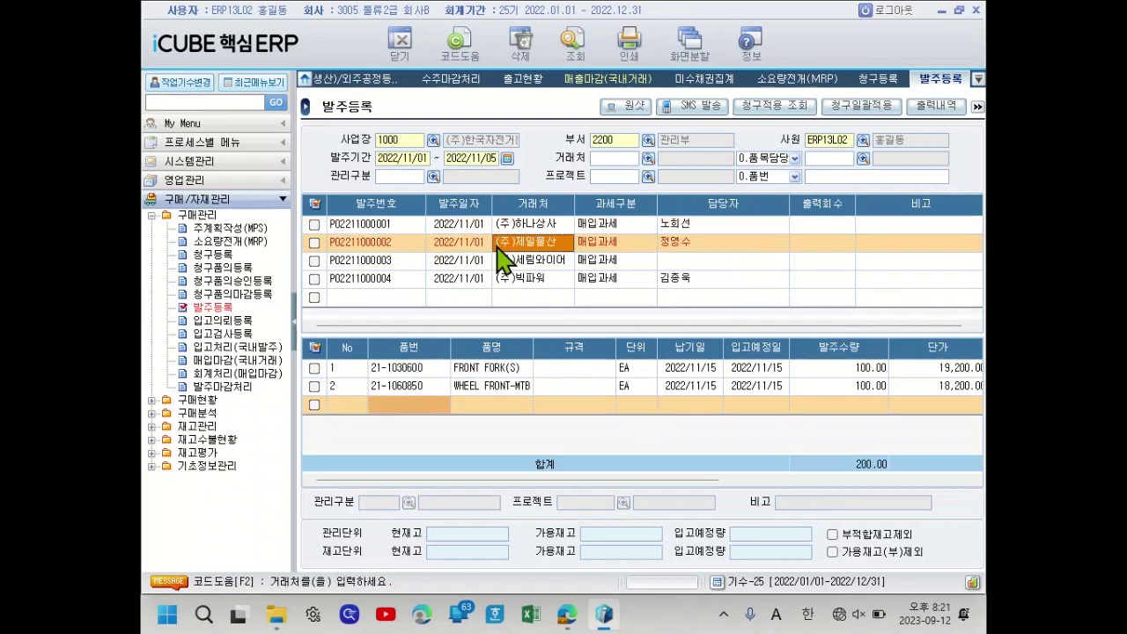
left_click(526, 377)
right_click(519, 380)
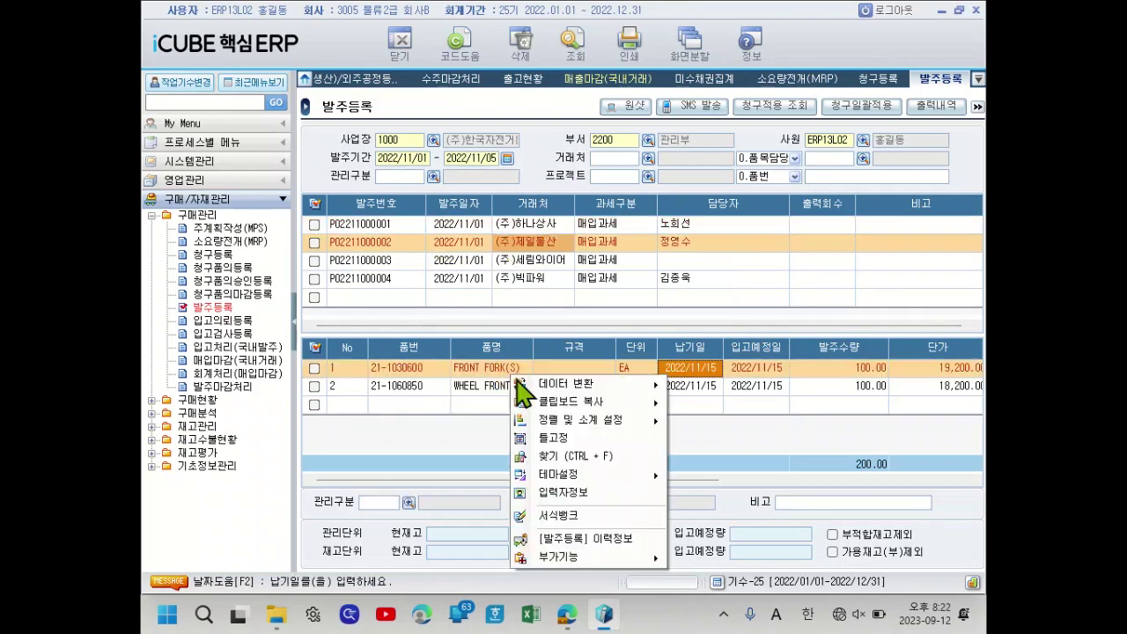
left_click(588, 542)
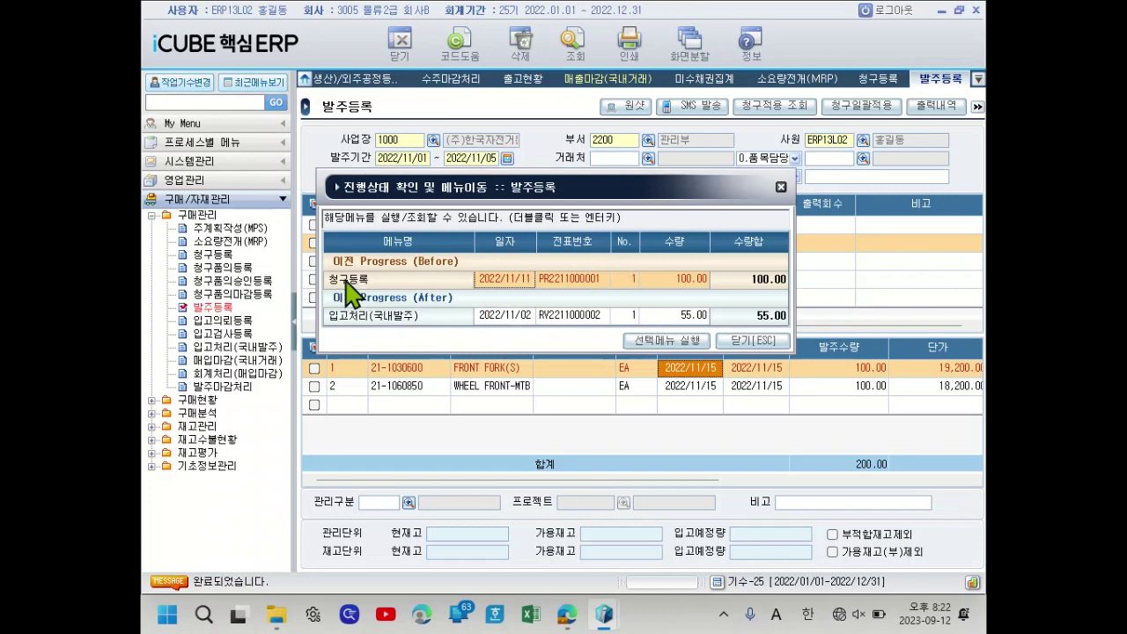
left_click(781, 188)
- Check the 이력정보 of the FRAME-티타늄 line in the (주)세림와이어 purchase order, and close it
left_click(518, 260)
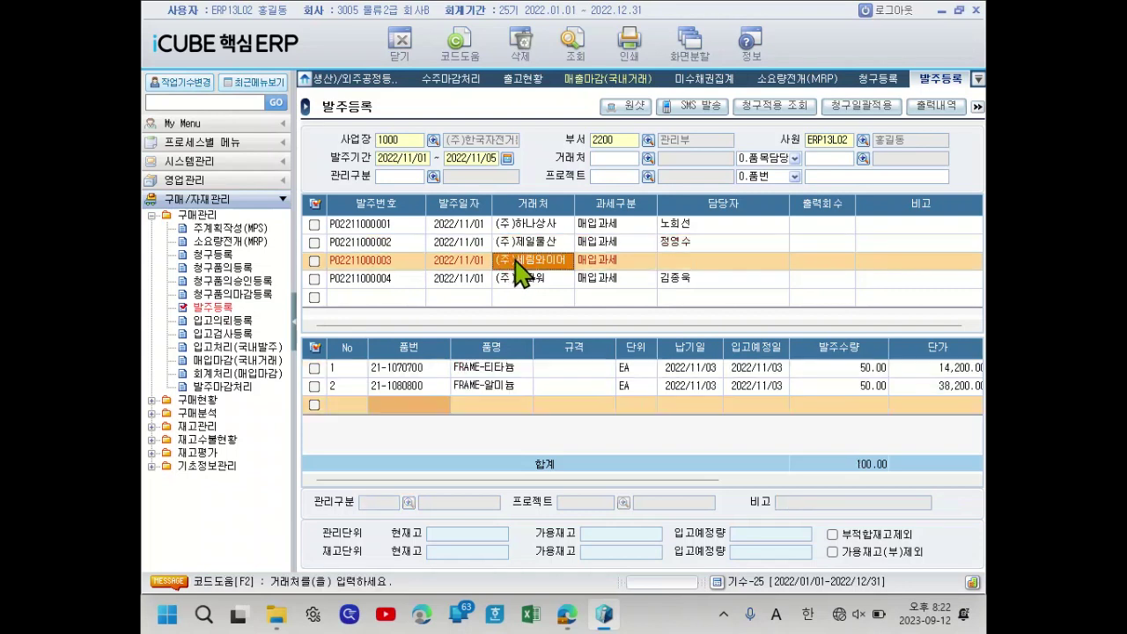
left_click(498, 370)
right_click(500, 377)
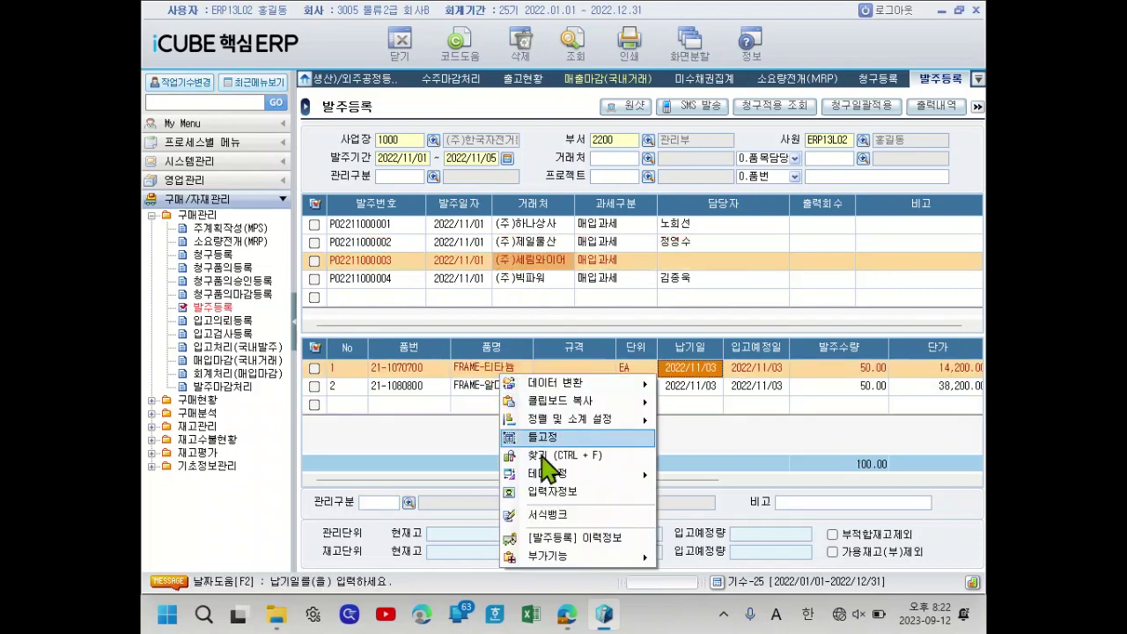
left_click(581, 537)
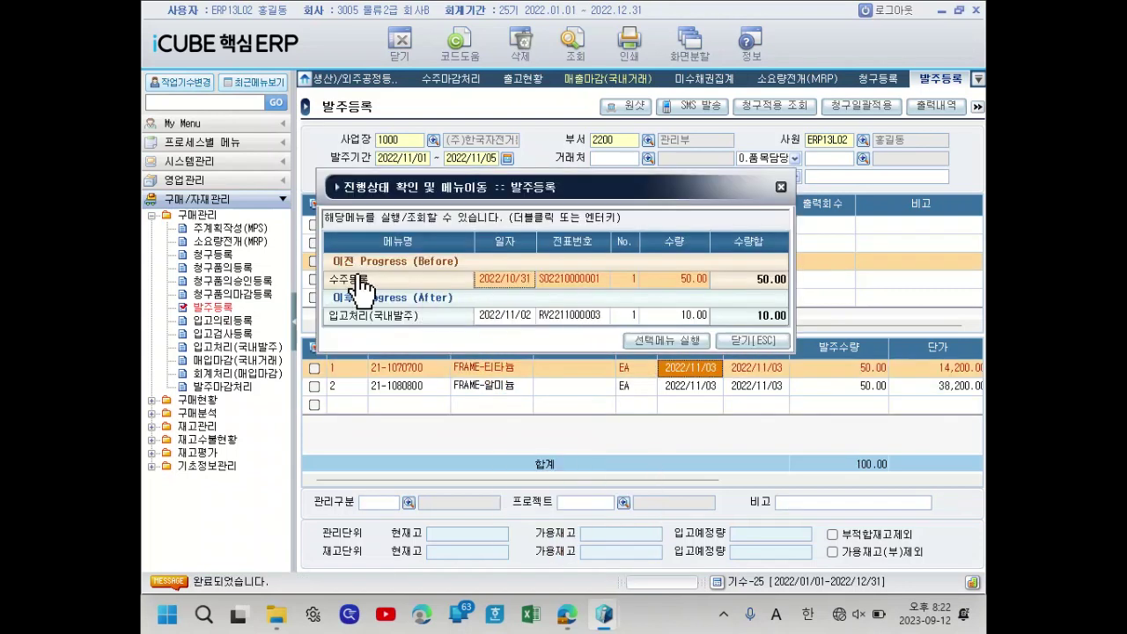
left_click_drag(451, 189, 556, 175)
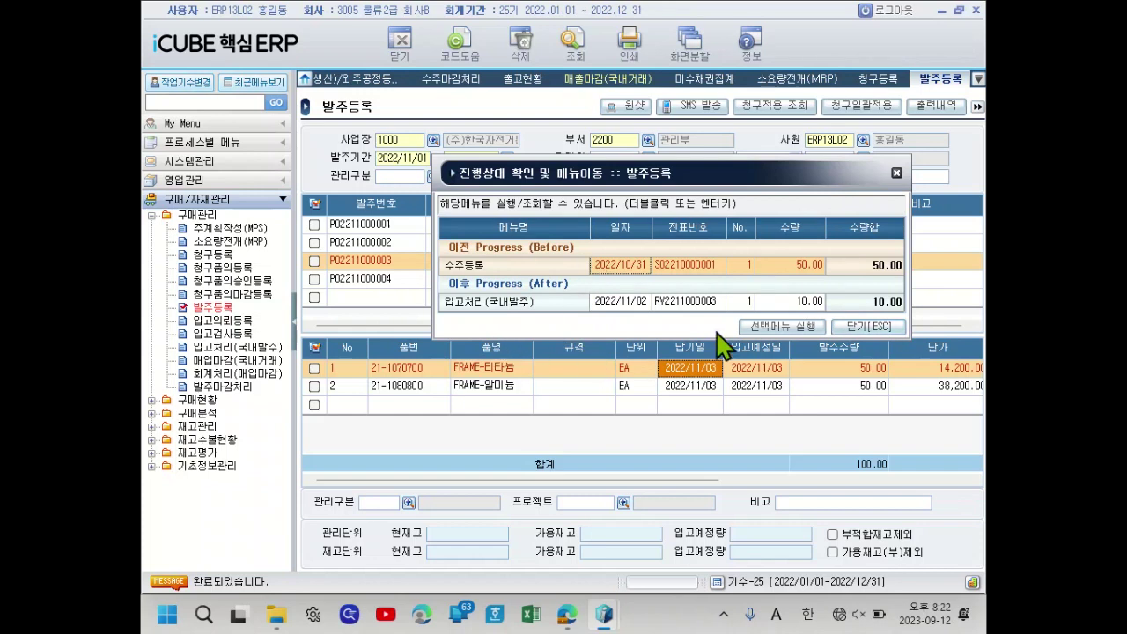
left_click(889, 328)
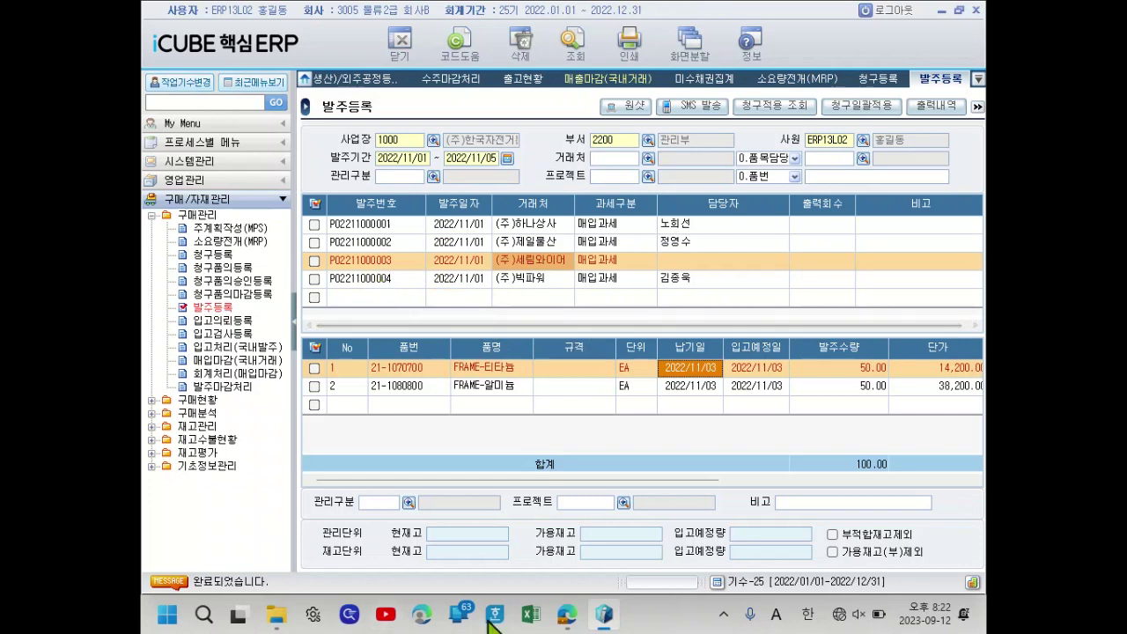
- Switch to the exam PDF and read question 15 on 입고처리(국내발주), noting its 조회조건 and the request for the item with the largest 발주잔량
left_click(570, 613)
scroll(593, 378, "down", 3)
scroll(593, 378, "down", 10)
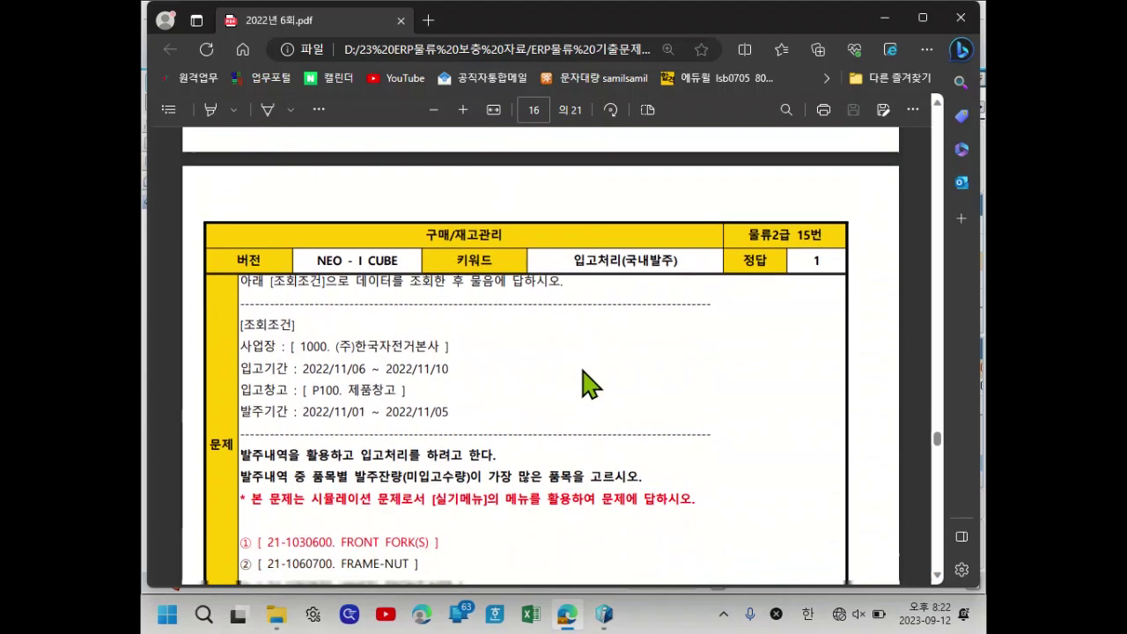
scroll(590, 384, "down", 1)
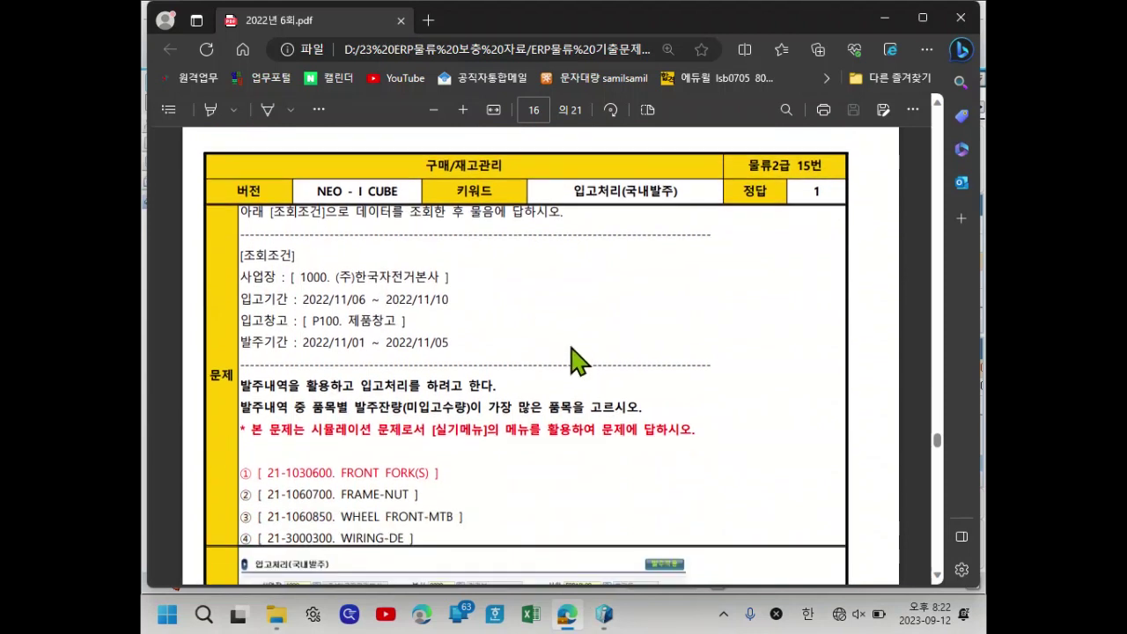
left_click_drag(242, 386, 356, 402)
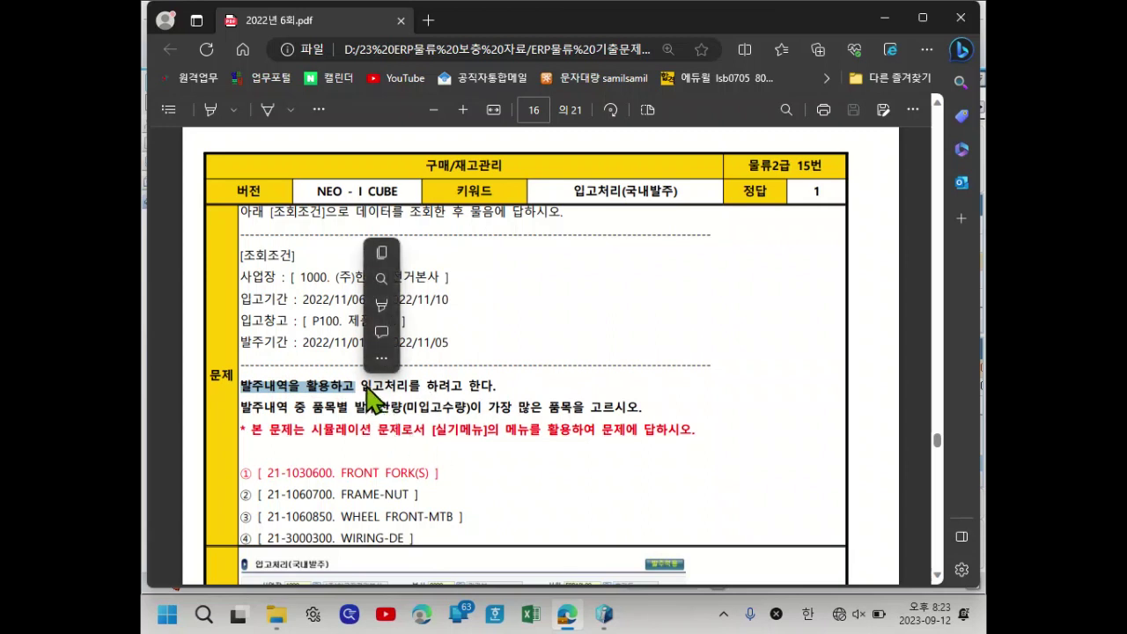
left_click_drag(362, 387, 371, 388)
left_click(449, 398)
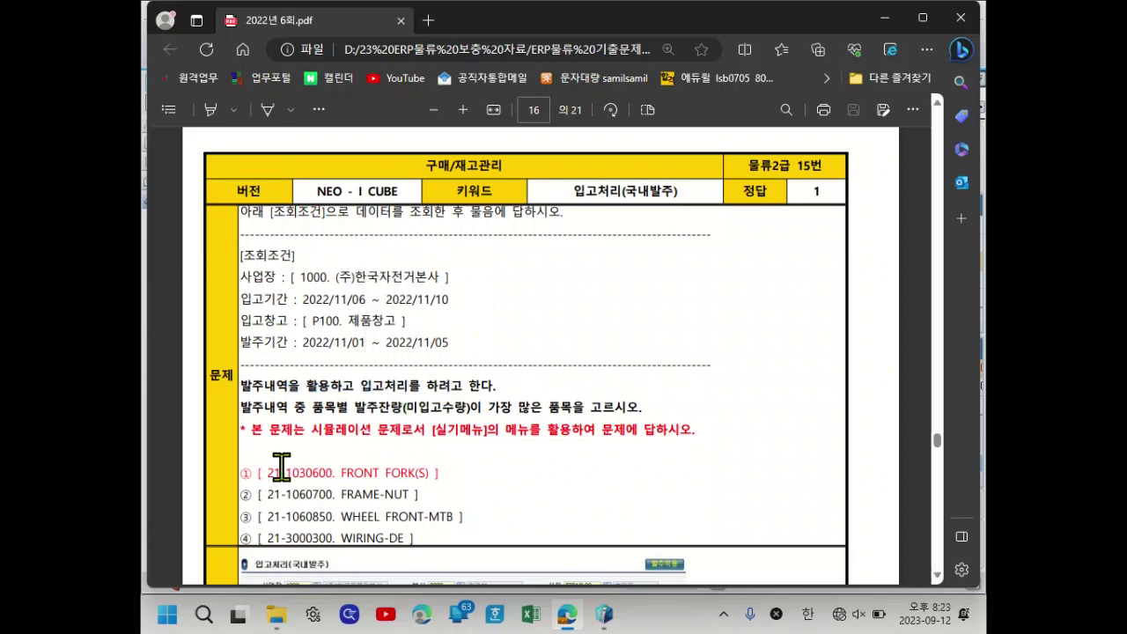
left_click_drag(240, 412, 655, 401)
left_click(324, 408)
left_click(574, 436)
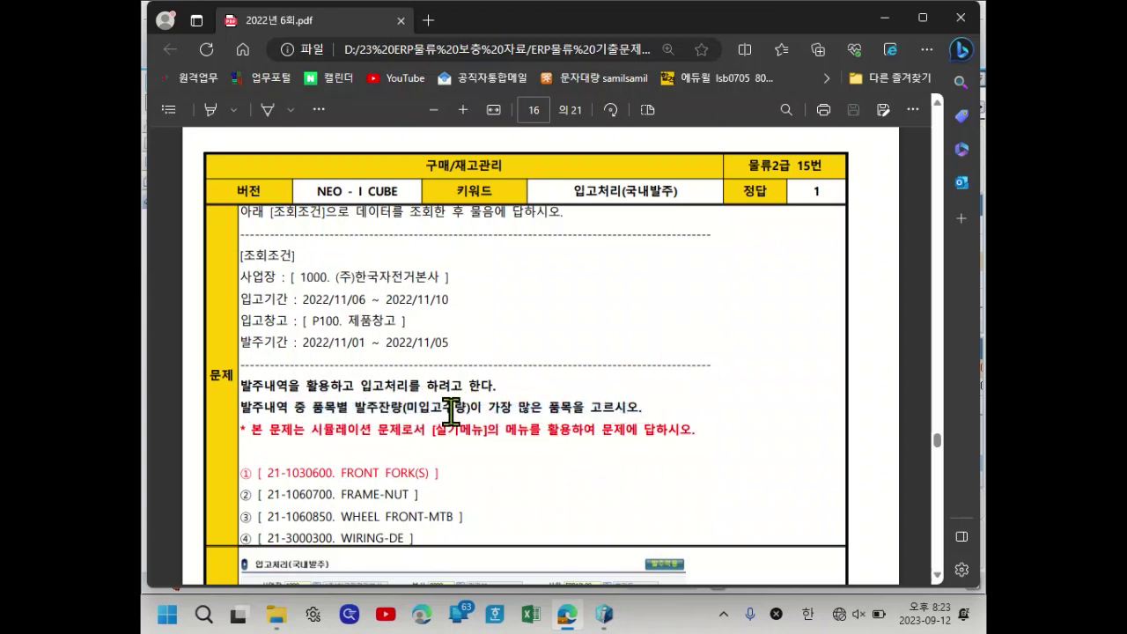
left_click_drag(247, 388, 504, 389)
mouse_move(606, 619)
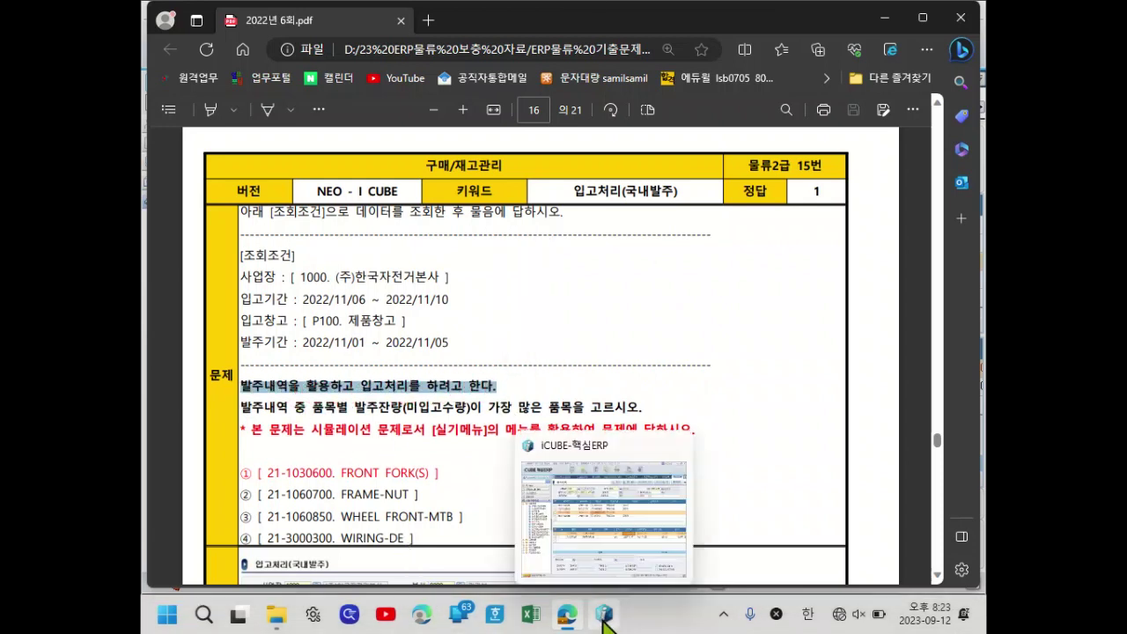
left_click(936, 583)
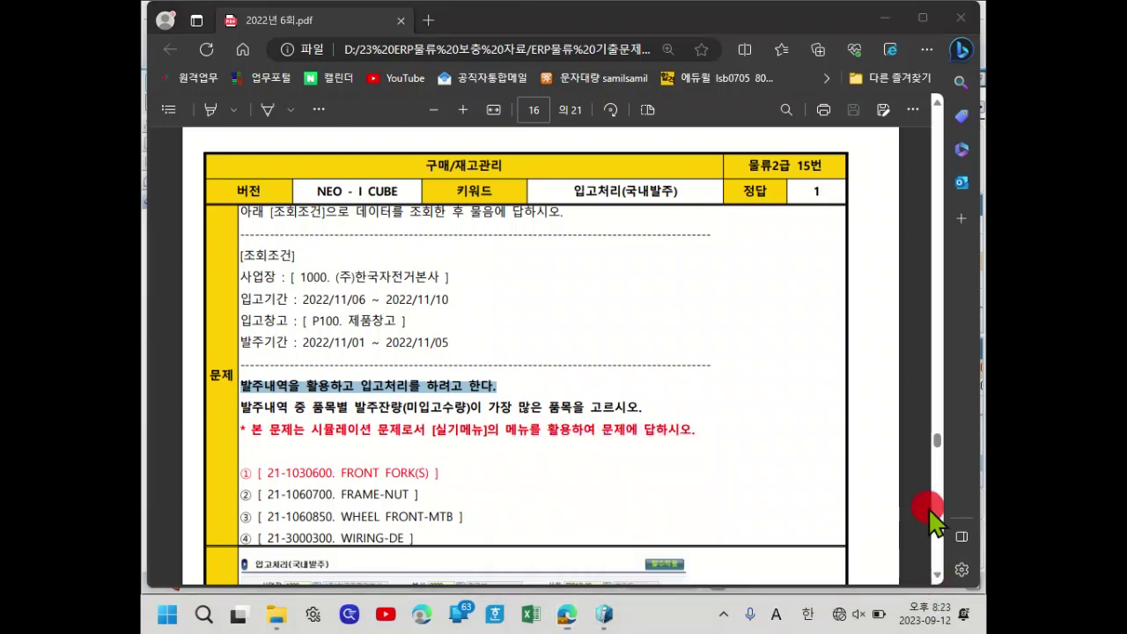